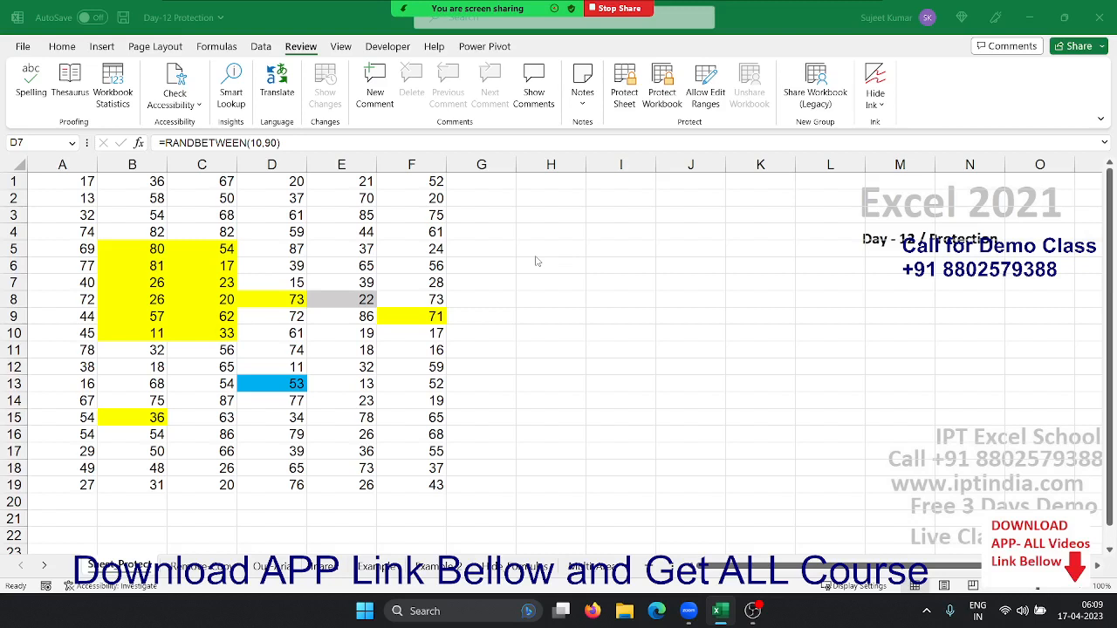
Start protecting the Sheet Protect sheet with a password, up to the Confirm Password prompt
{"action": "left_click", "coordinate": [367, 265]}
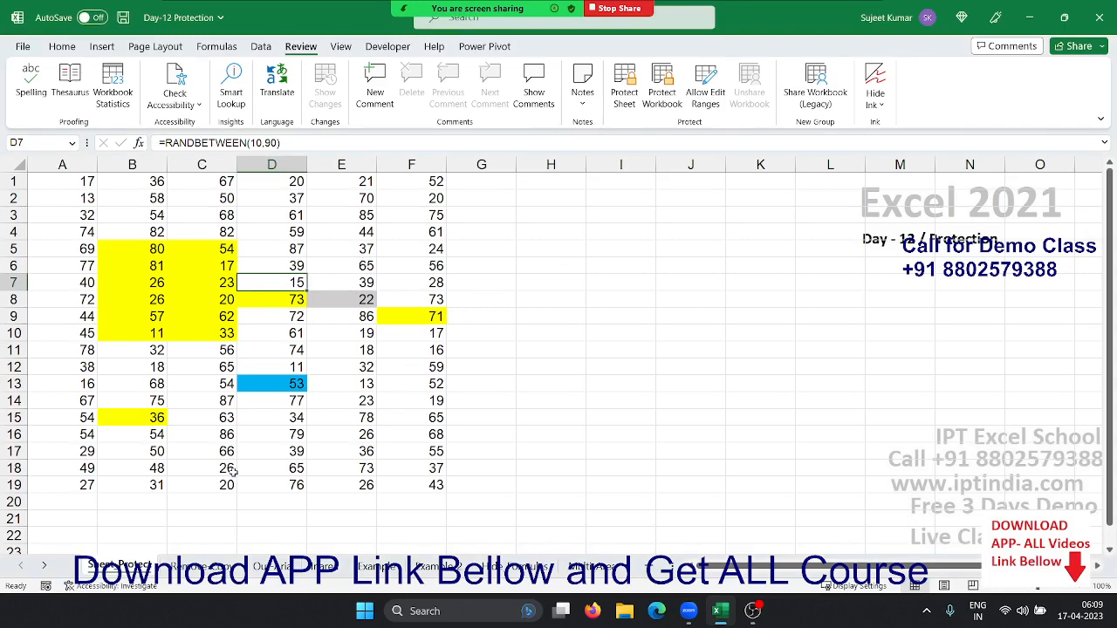
{"action": "right_click", "coordinate": [120, 565]}
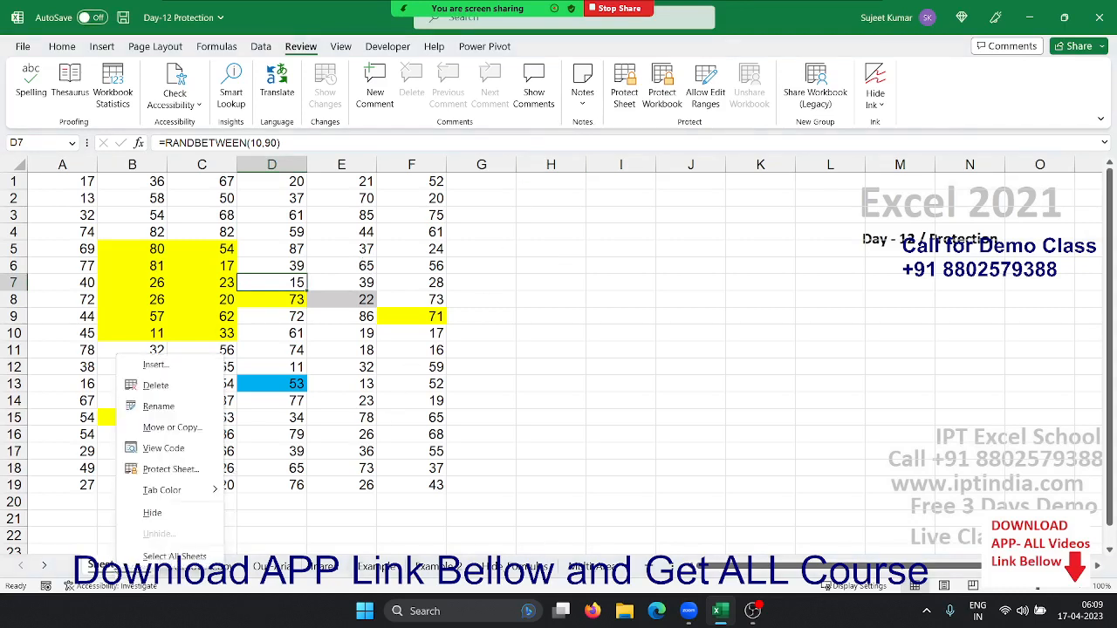
{"action": "left_click", "coordinate": [165, 469]}
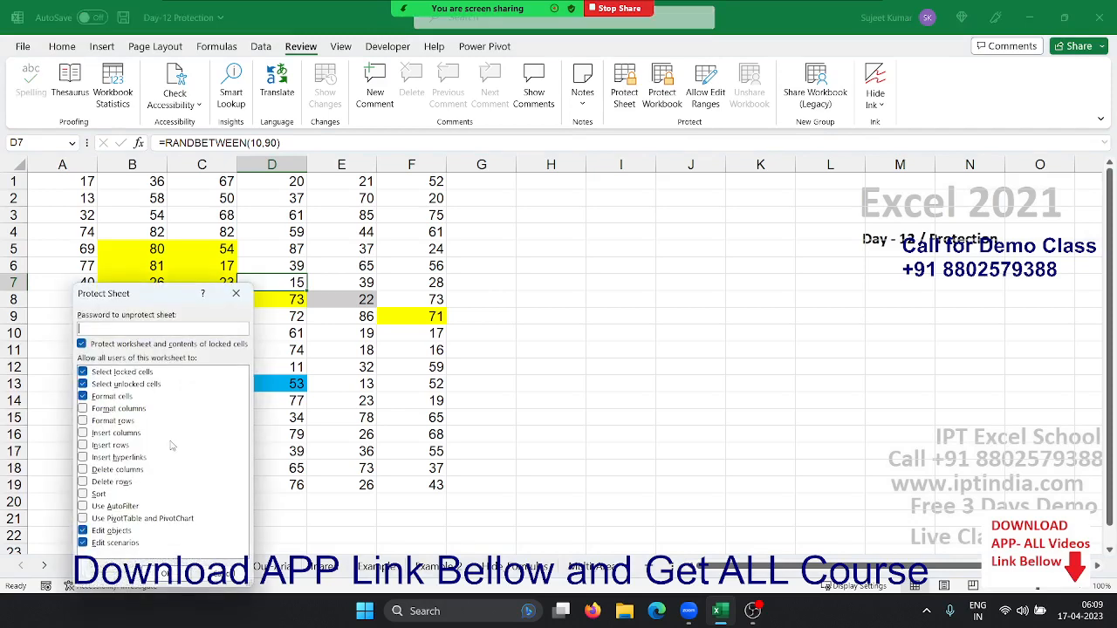
{"action": "left_click_drag", "start_coordinate": [164, 297], "coordinate": [528, 249]}
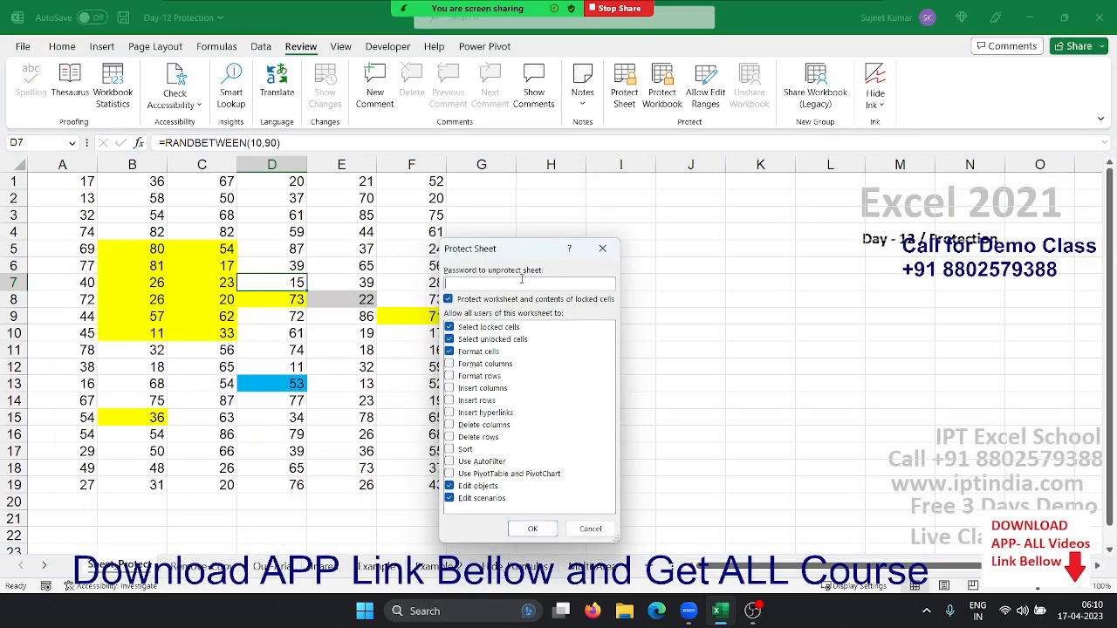
{"action": "type", "text": "1"}
{"action": "left_click", "coordinate": [542, 530]}
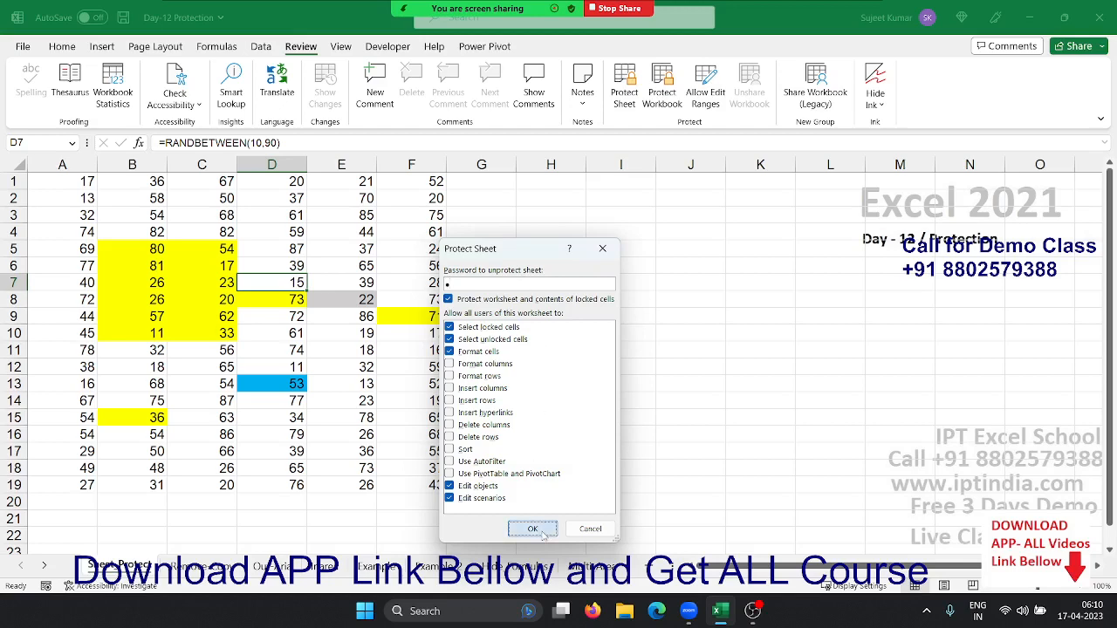
{"action": "left_click_drag", "start_coordinate": [180, 440], "coordinate": [492, 337]}
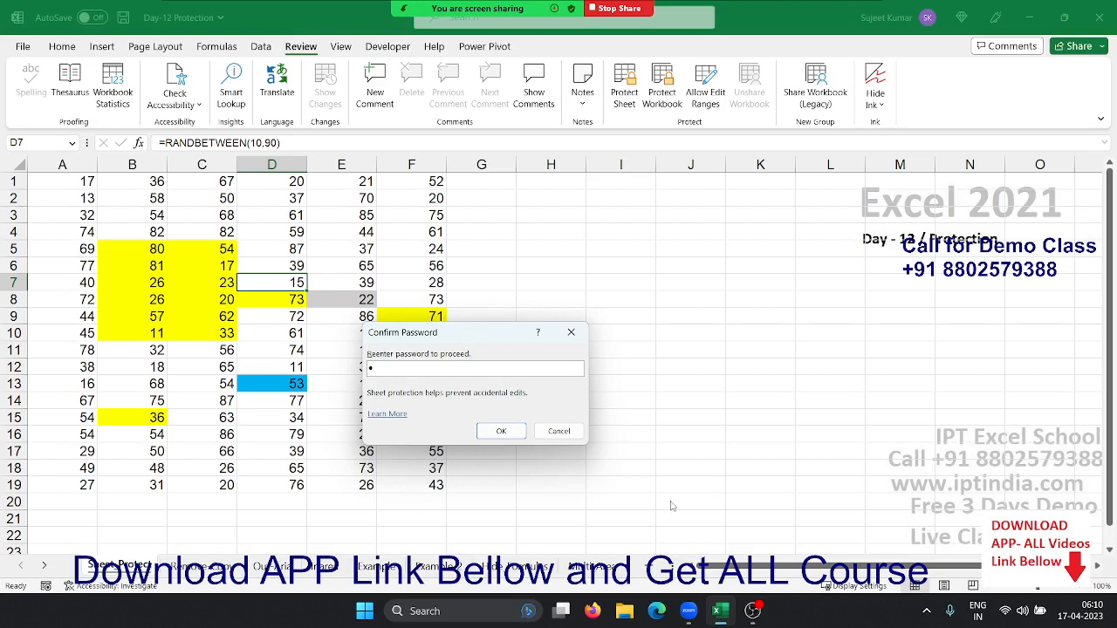
Confirm the password, then verify locked cell C3 refuses editing and dismiss the warning
{"action": "left_click", "coordinate": [501, 431]}
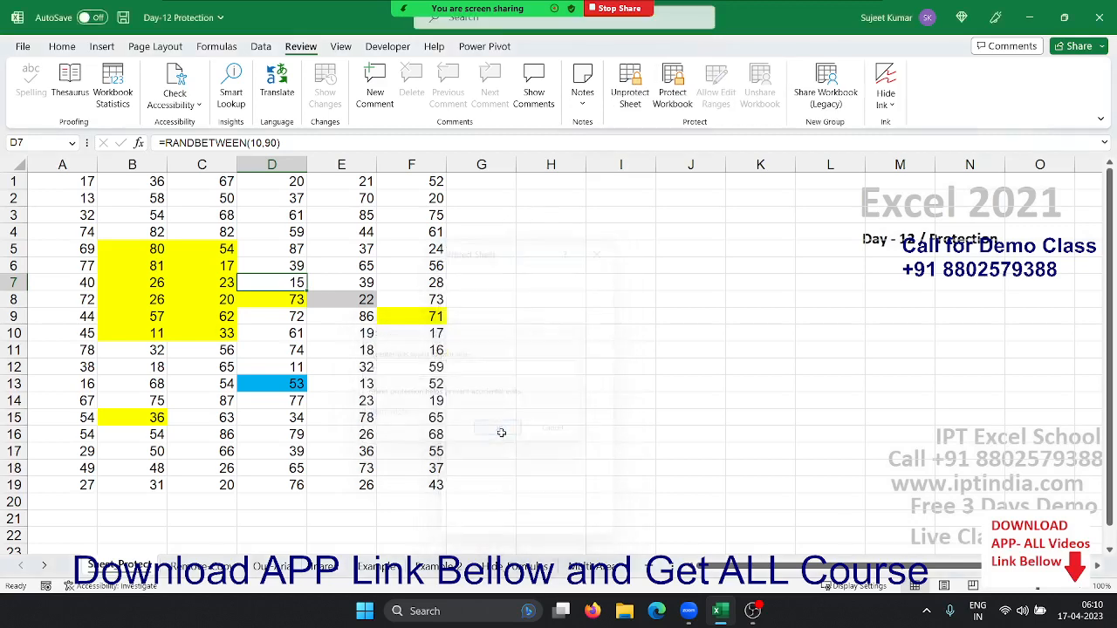
{"action": "left_click", "coordinate": [216, 248]}
{"action": "left_click", "coordinate": [225, 214]}
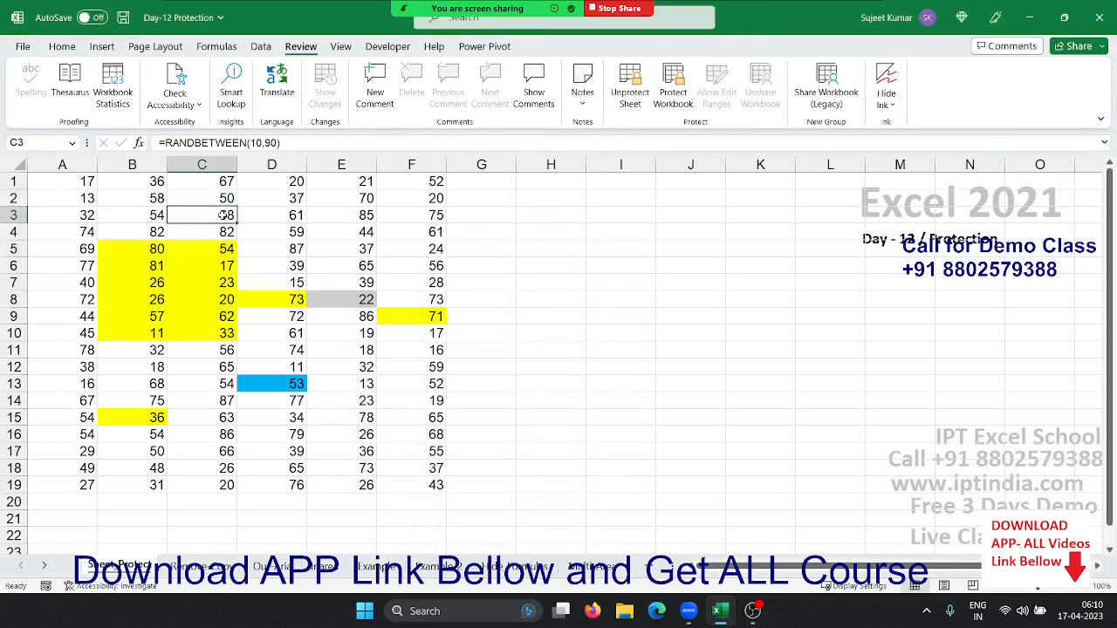
{"action": "double_click", "coordinate": [224, 215]}
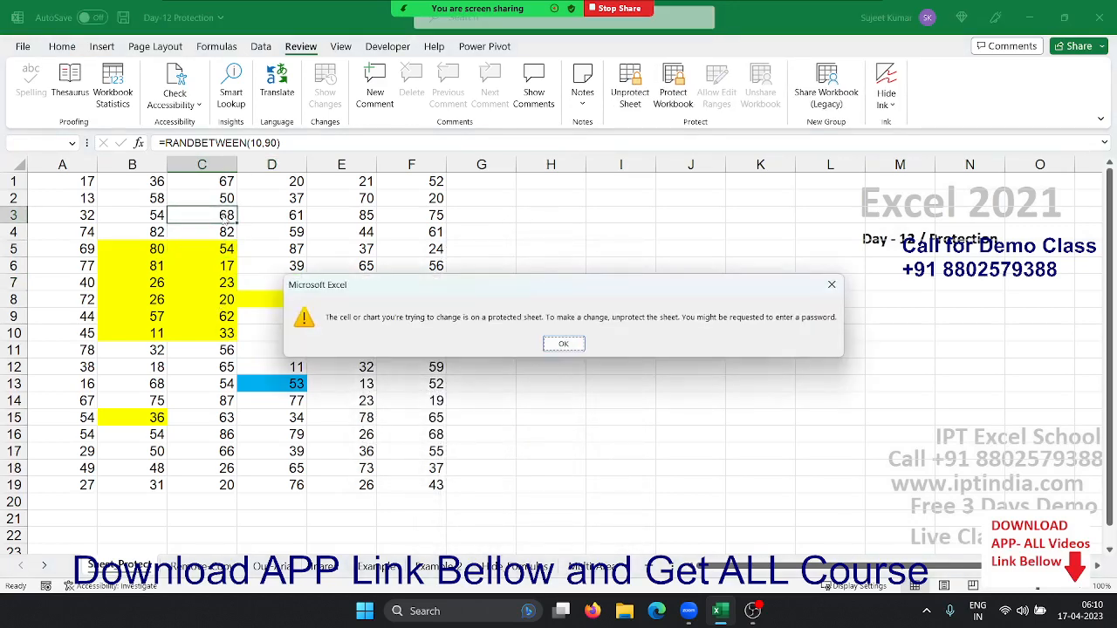
{"action": "key", "text": "Return"}
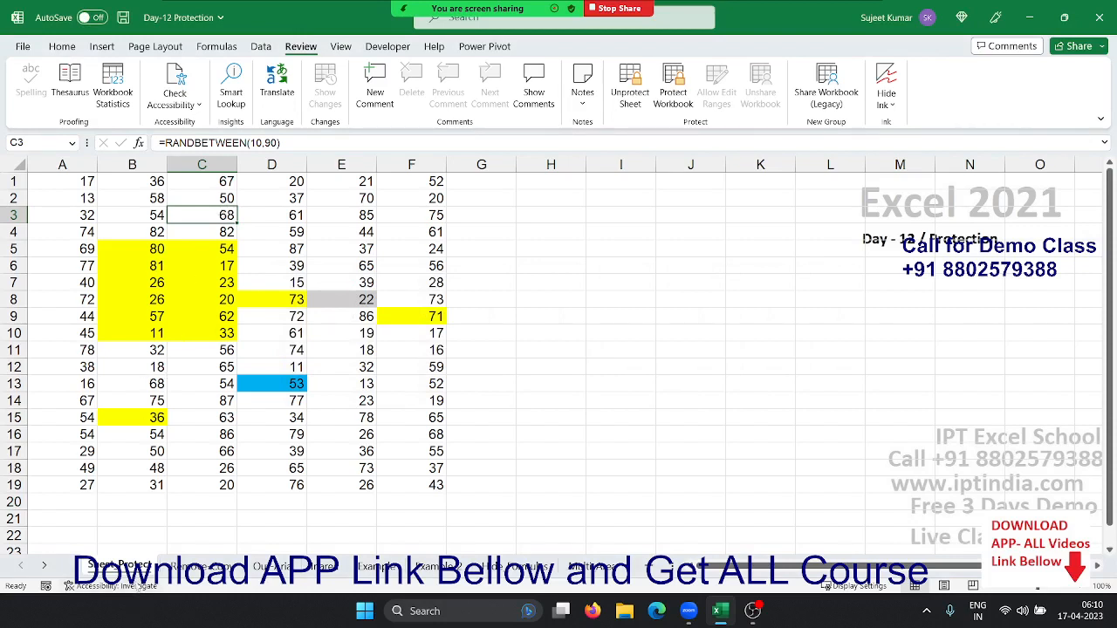
Try unprotecting the sheet with a wrong password and dismiss the error
{"action": "right_click", "coordinate": [142, 567]}
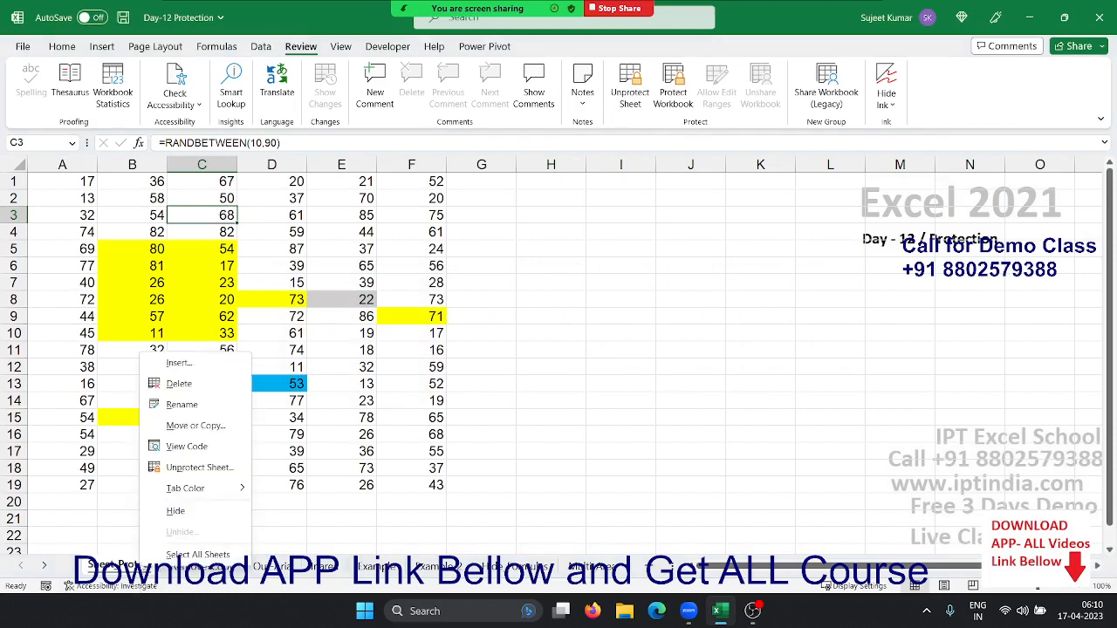
{"action": "left_click", "coordinate": [199, 468]}
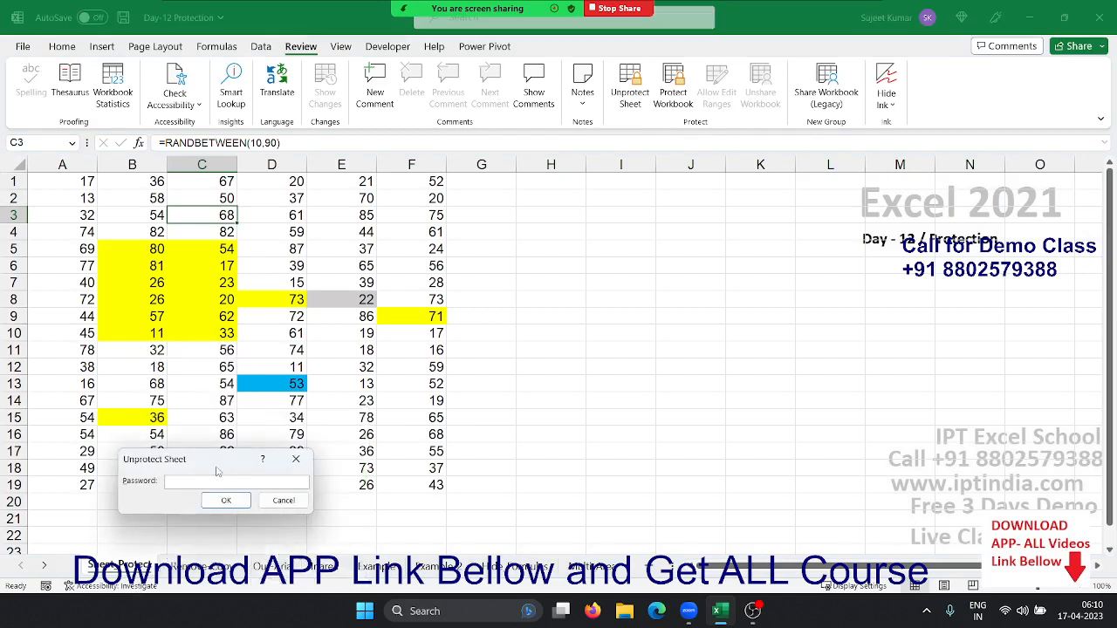
{"action": "type", "text": "**"}
{"action": "key", "text": "Return"}
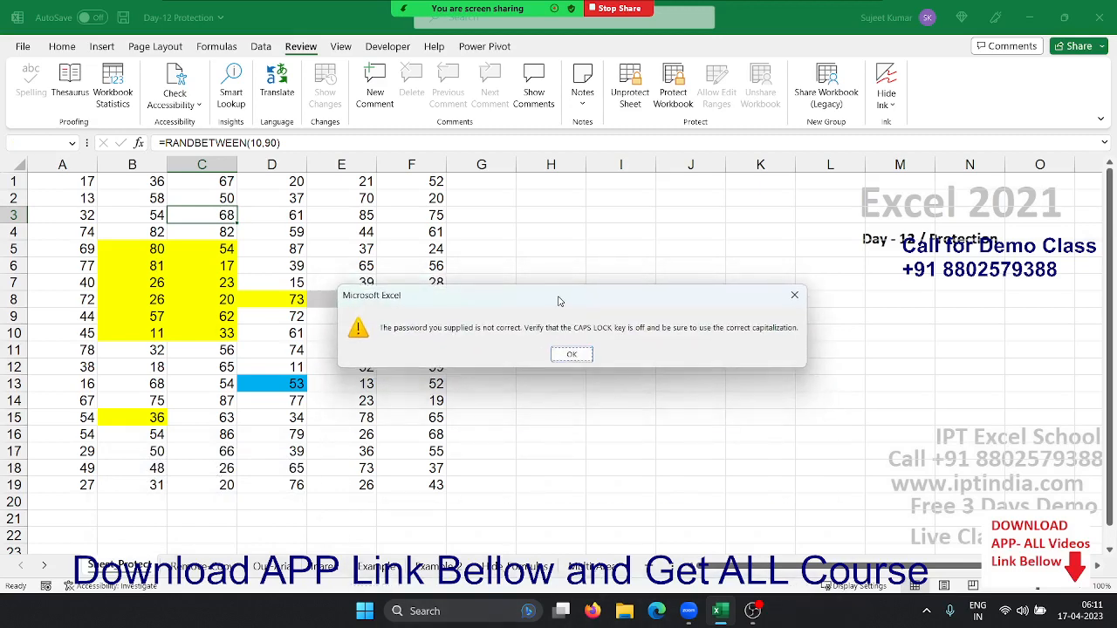
{"action": "left_click", "coordinate": [571, 355]}
Unprotect the sheet with the correct password and select D5
{"action": "right_click", "coordinate": [144, 566]}
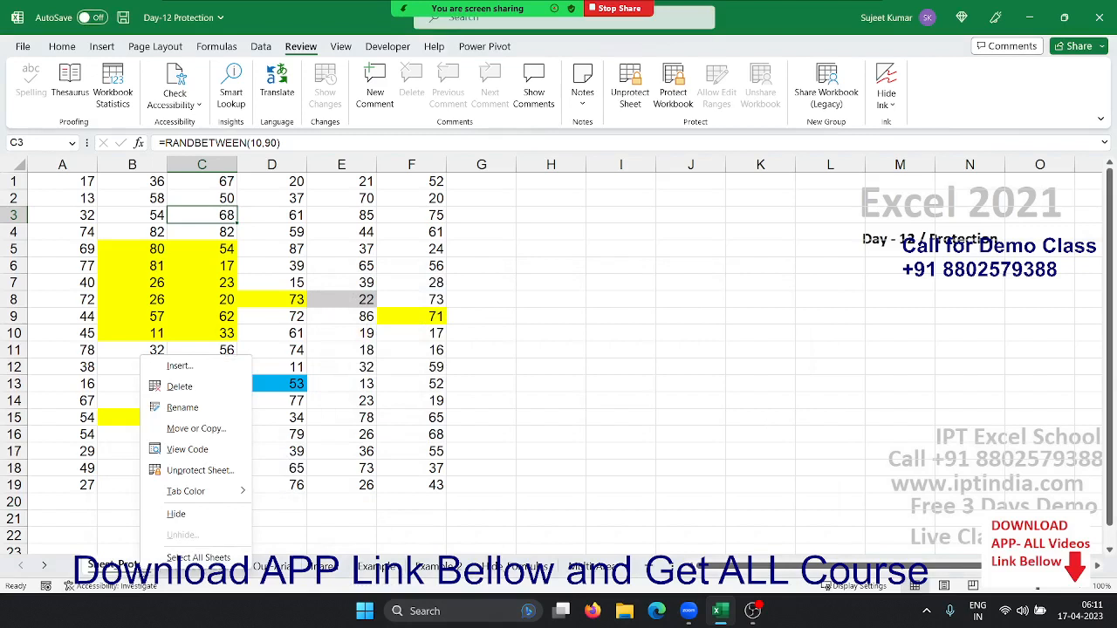
{"action": "left_click", "coordinate": [199, 470]}
{"action": "type", "text": "1"}
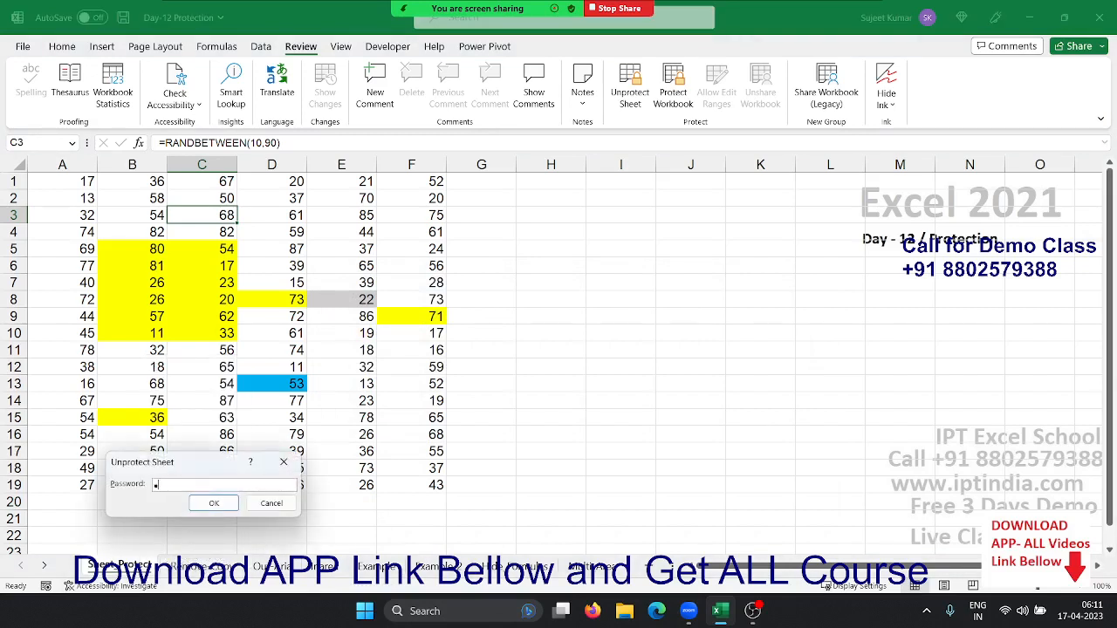
{"action": "key", "text": "Return"}
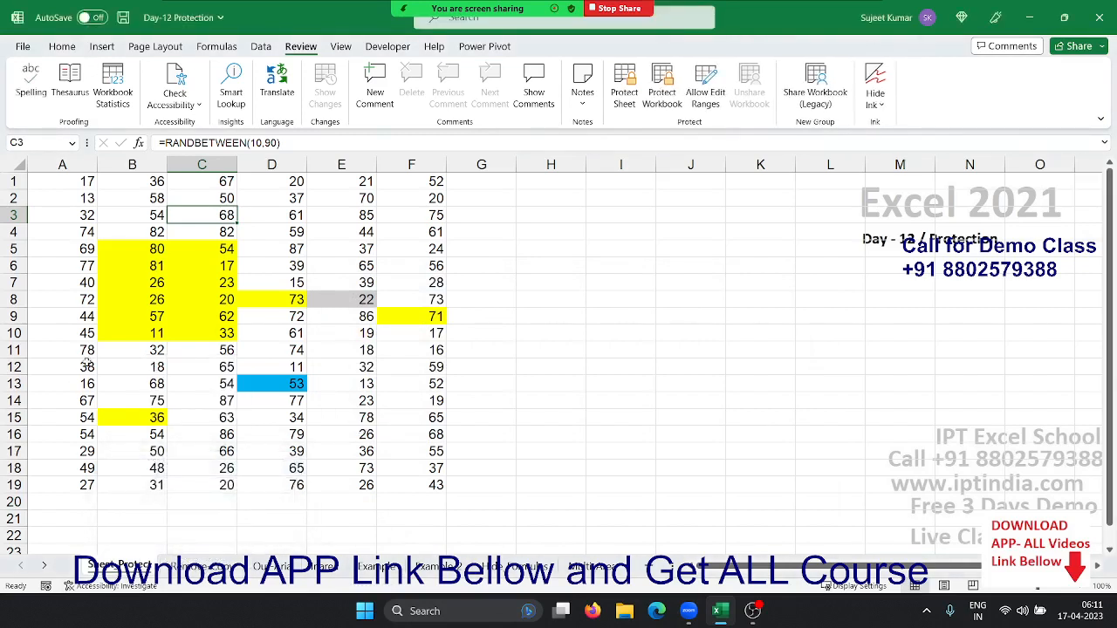
{"action": "left_click", "coordinate": [267, 250]}
Enter 25 in D5 and start protecting the sheet again
{"action": "type", "text": "25"}
{"action": "key", "text": "Return"}
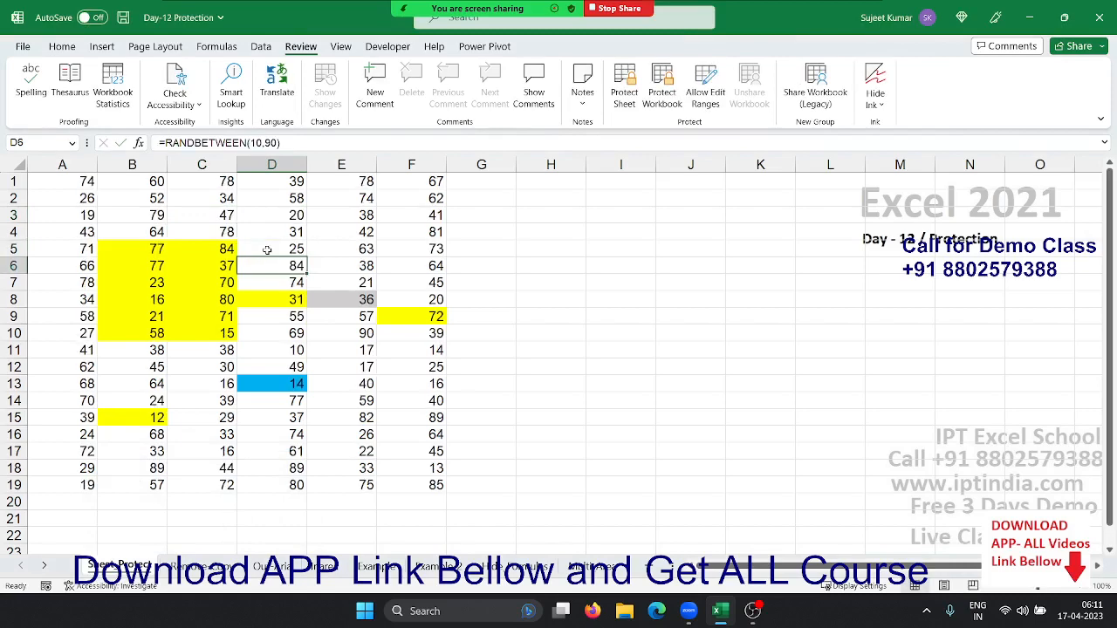
{"action": "right_click", "coordinate": [115, 568]}
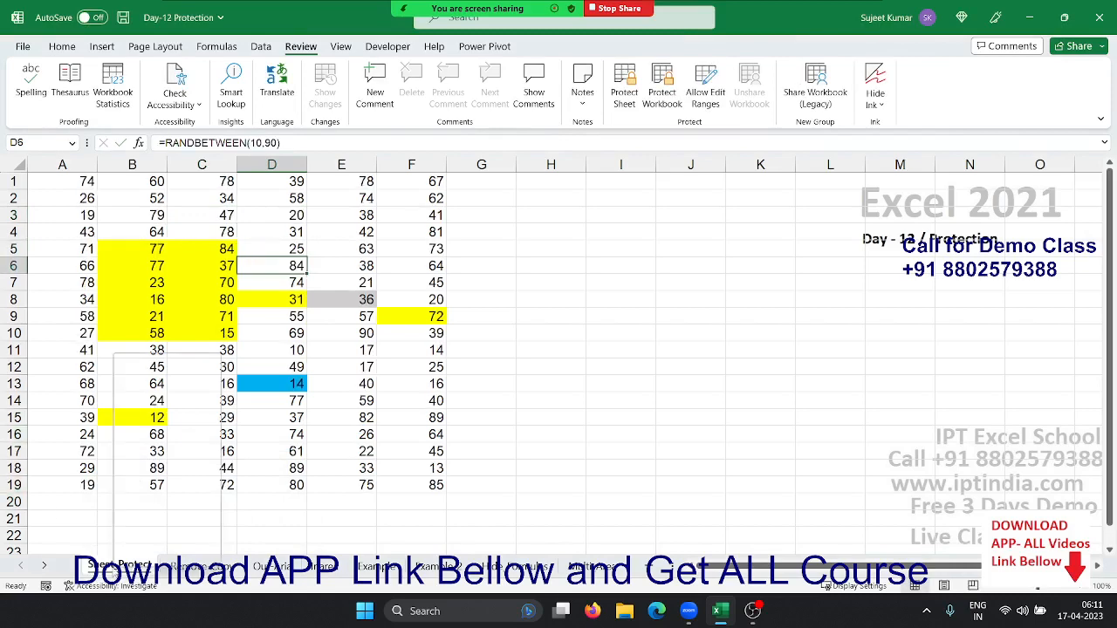
{"action": "left_click", "coordinate": [168, 469]}
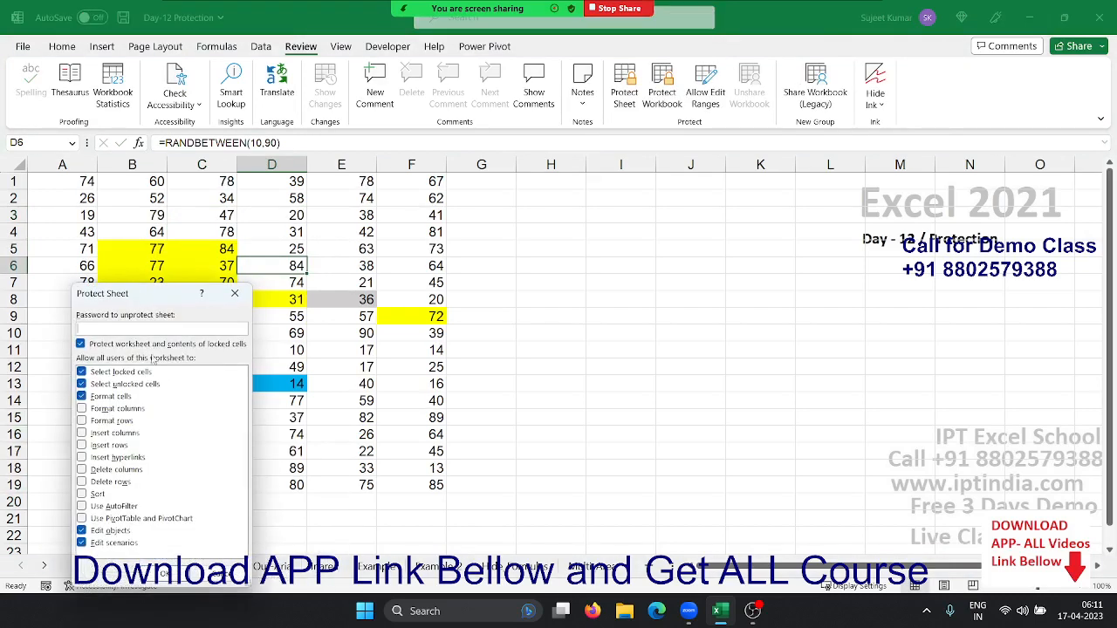
Untick Edit objects and Edit scenarios, keeping Format cells allowed in the protection settings
{"action": "left_click_drag", "start_coordinate": [138, 297], "coordinate": [393, 249]}
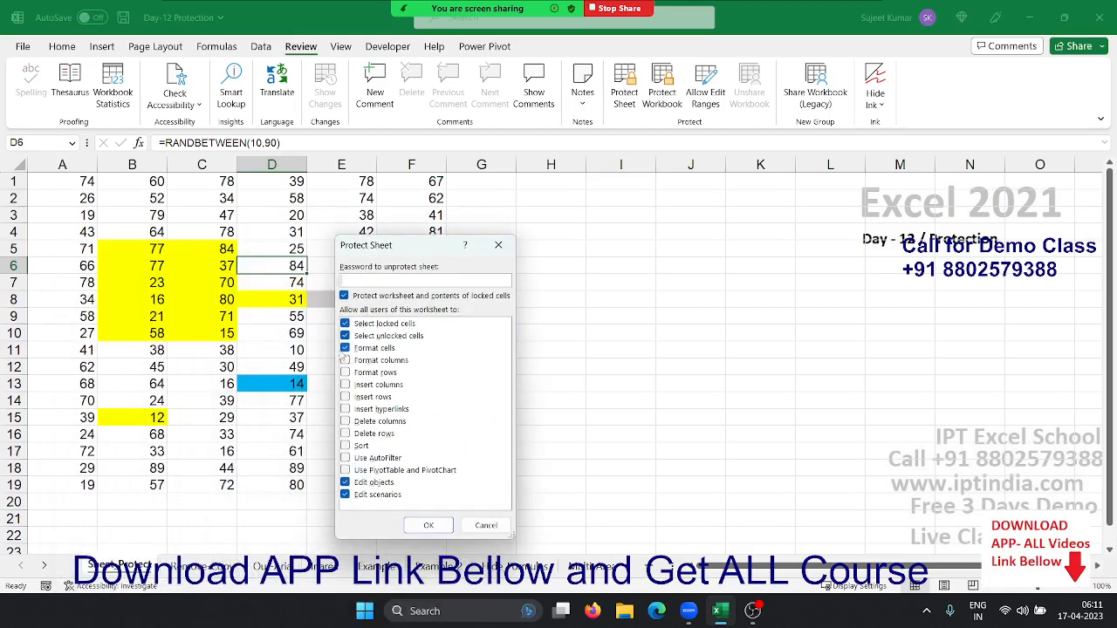
{"action": "left_click", "coordinate": [345, 349]}
{"action": "left_click", "coordinate": [344, 482]}
{"action": "left_click", "coordinate": [344, 494]}
{"action": "left_click_drag", "start_coordinate": [383, 241], "coordinate": [527, 233]}
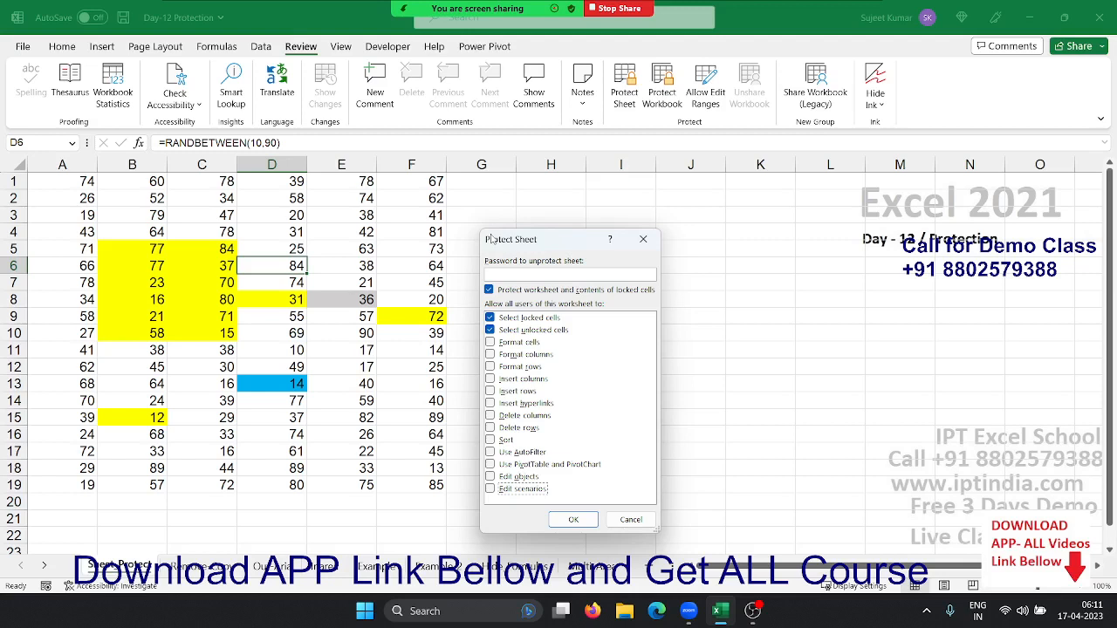
{"action": "left_click", "coordinate": [490, 347]}
Apply the format-only protection and confirm locked cell D3 rejects edits
{"action": "left_click", "coordinate": [591, 518]}
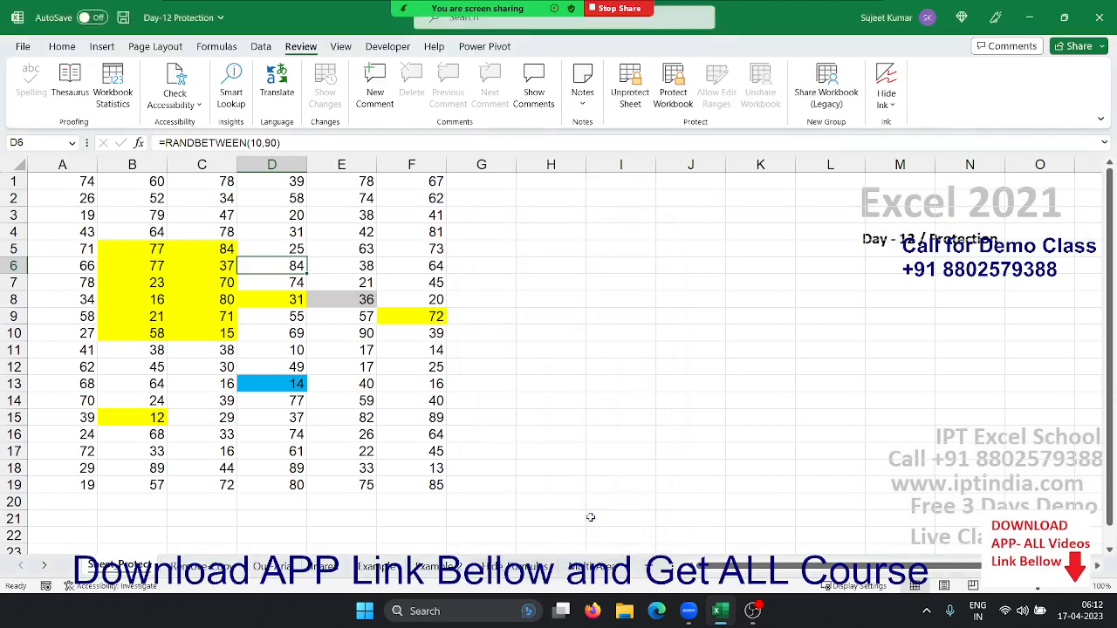
{"action": "left_click", "coordinate": [283, 218]}
{"action": "double_click", "coordinate": [283, 218]}
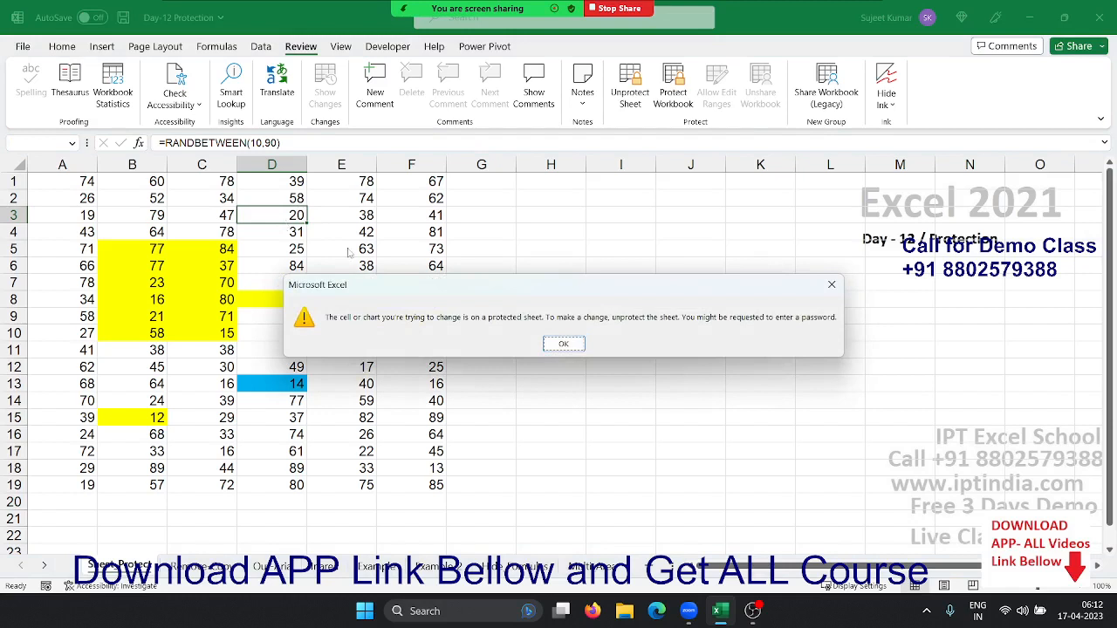
{"action": "left_click", "coordinate": [547, 343]}
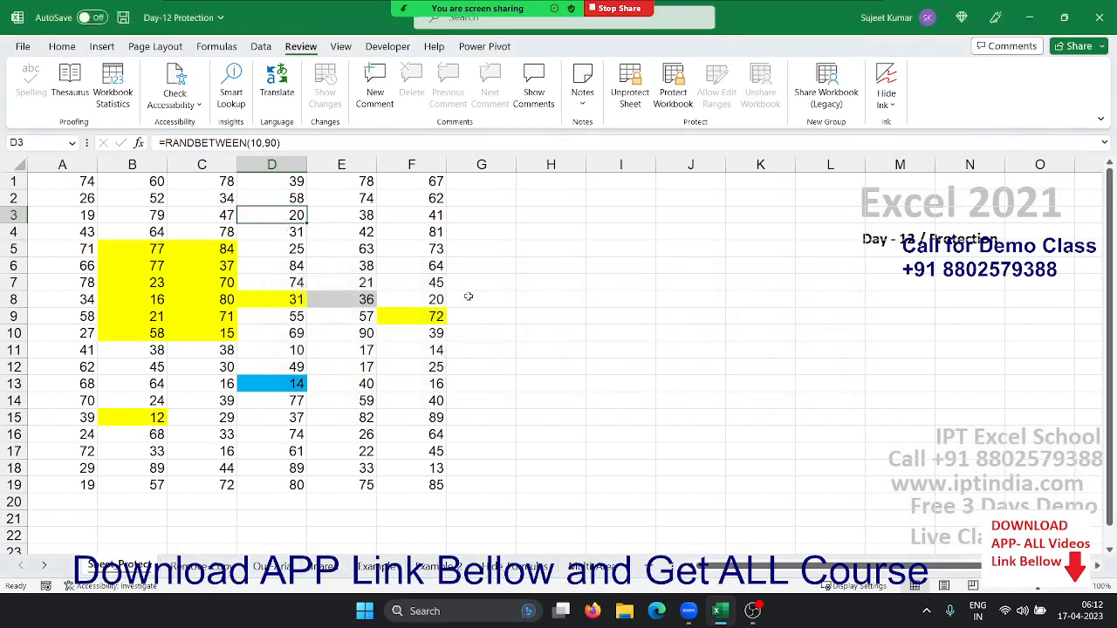
{"action": "key", "text": "Delete"}
{"action": "key", "text": "Return"}
Select B12:C16 and fill it grey
{"action": "left_click_drag", "start_coordinate": [140, 368], "coordinate": [192, 437]}
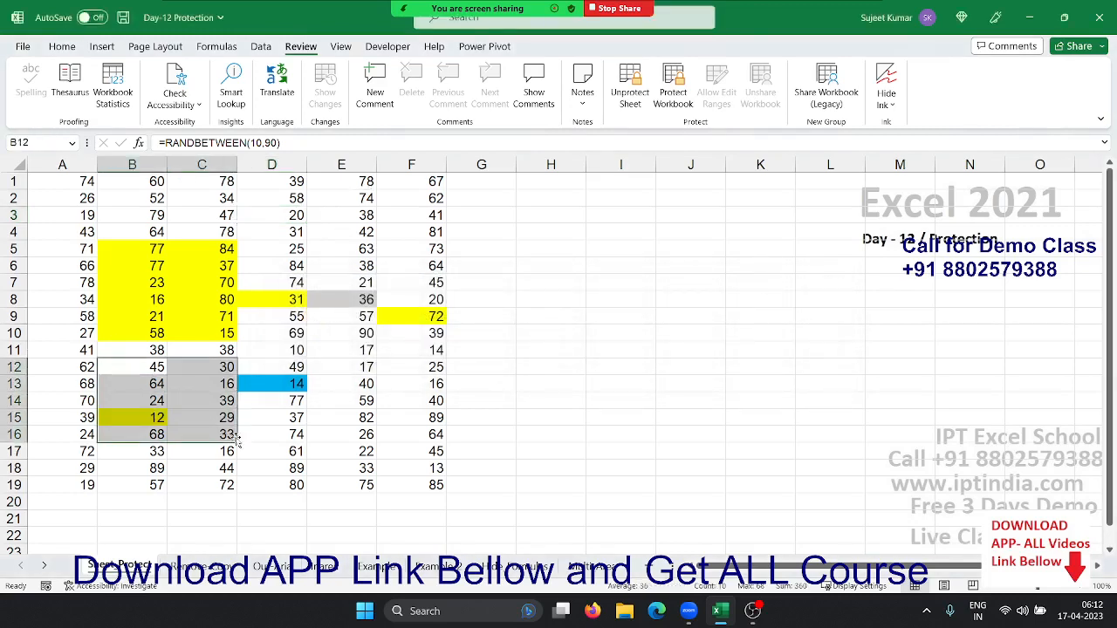
{"action": "left_click", "coordinate": [62, 46]}
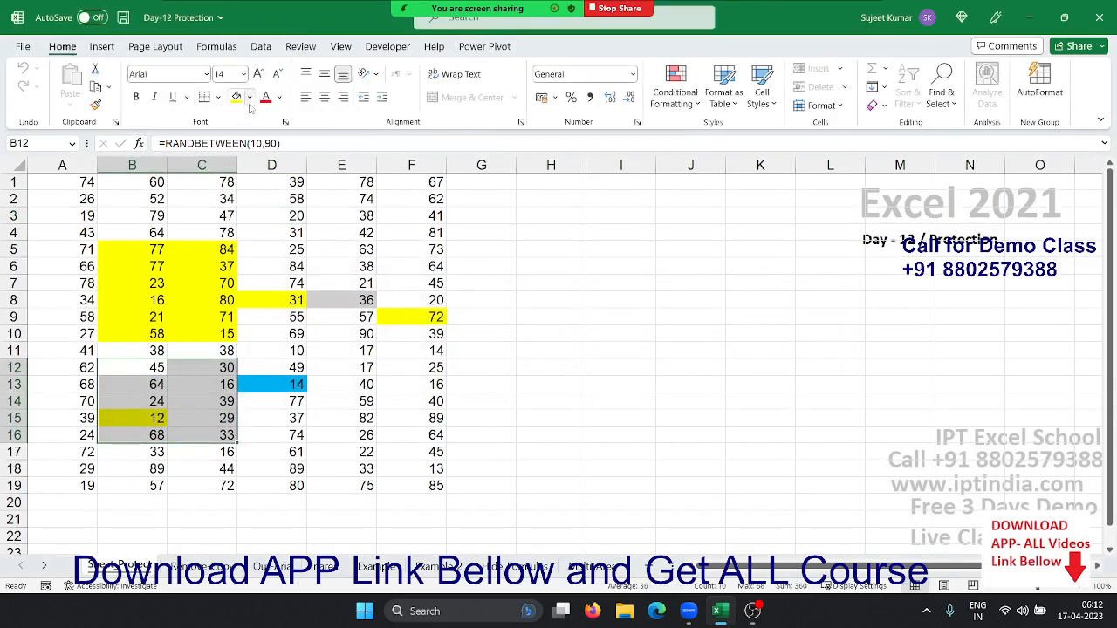
{"action": "left_click", "coordinate": [249, 96]}
{"action": "left_click", "coordinate": [234, 160]}
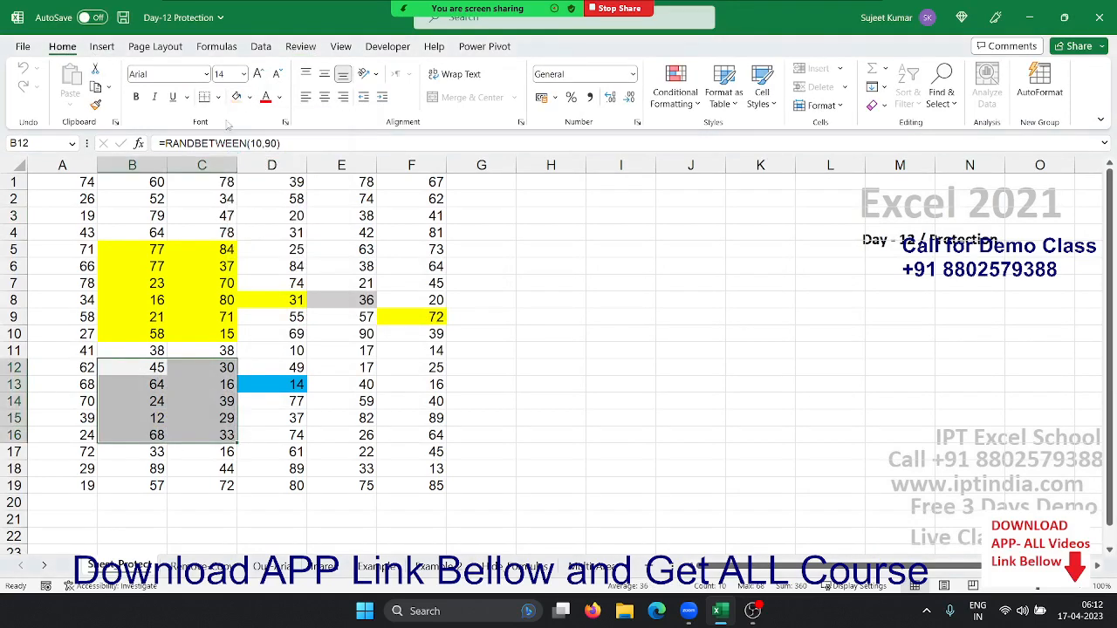
{"action": "left_click", "coordinate": [218, 97]}
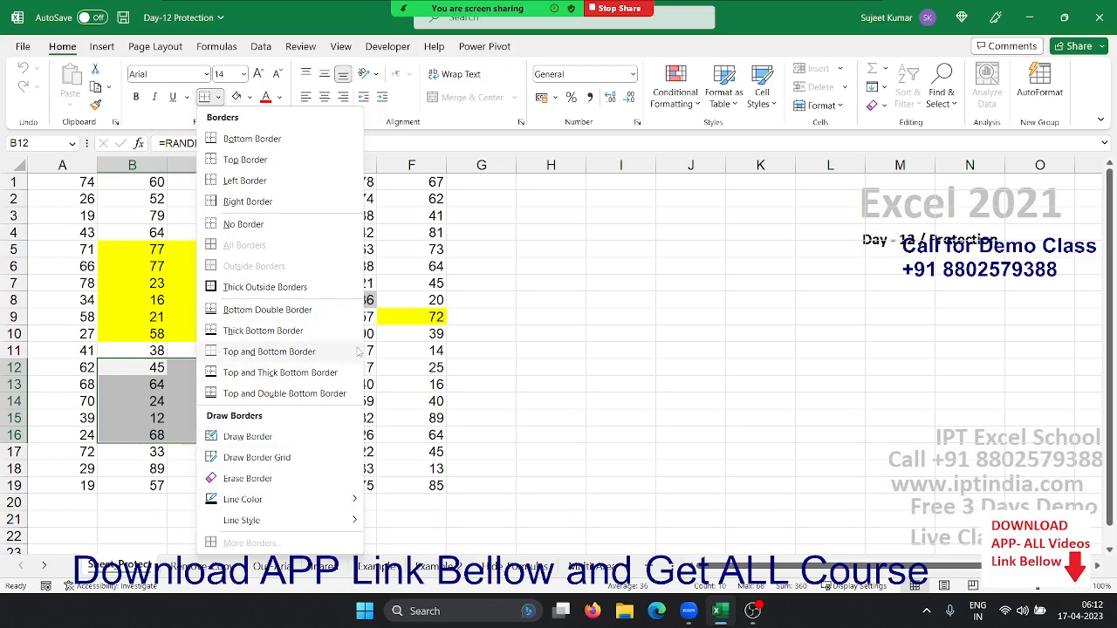
Give B12:C16 outline and inside borders via Format Cells, then go to Remove Copy
{"action": "right_click", "coordinate": [183, 393]}
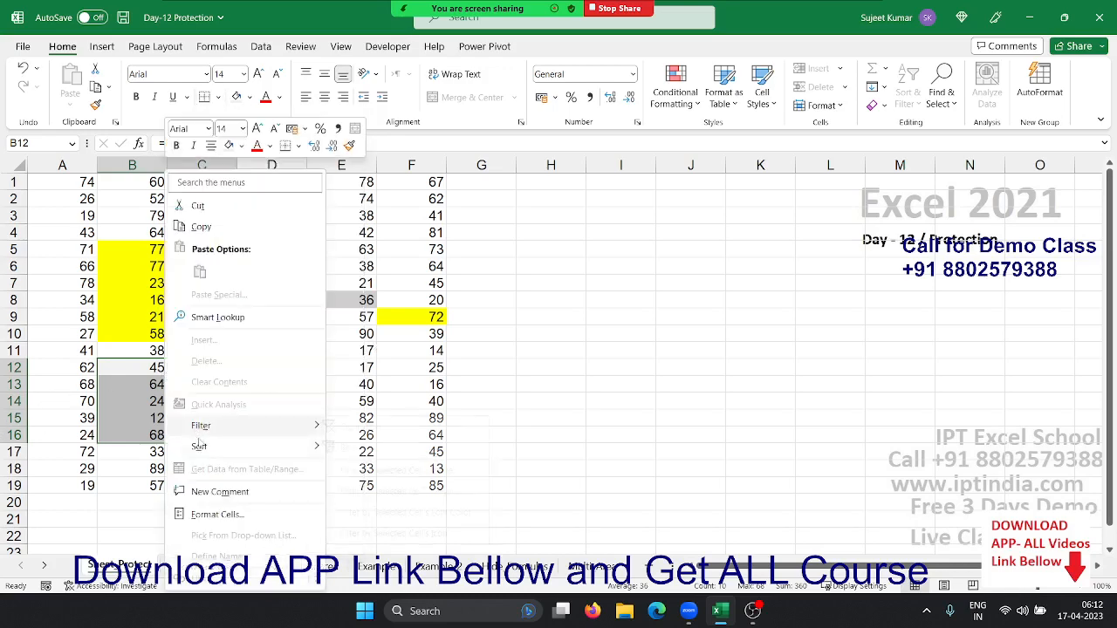
{"action": "left_click", "coordinate": [218, 514]}
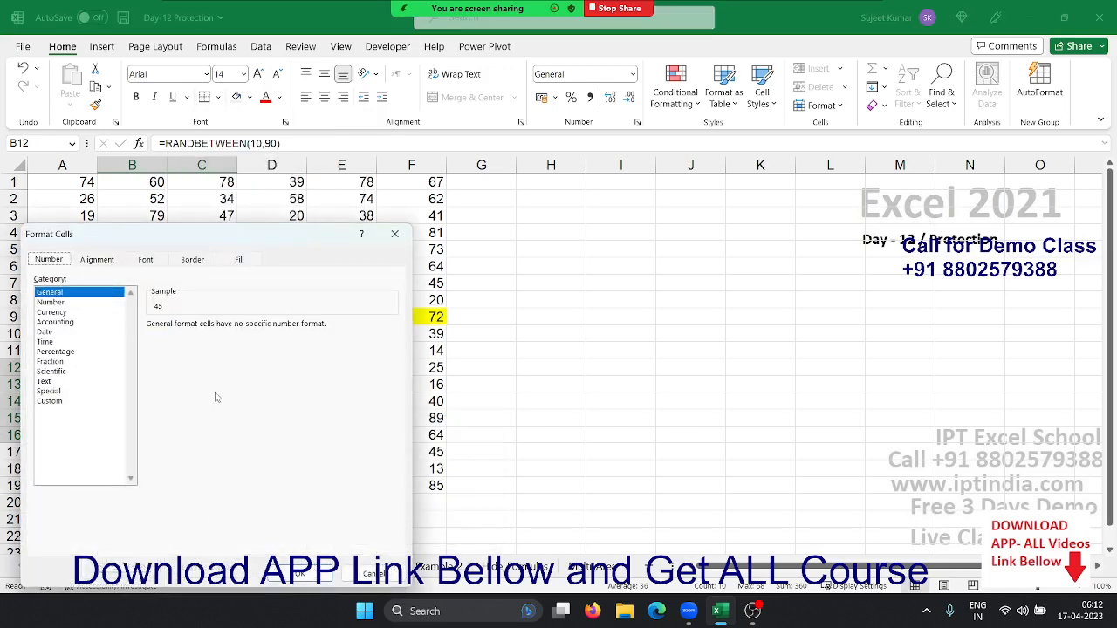
{"action": "left_click", "coordinate": [197, 271]}
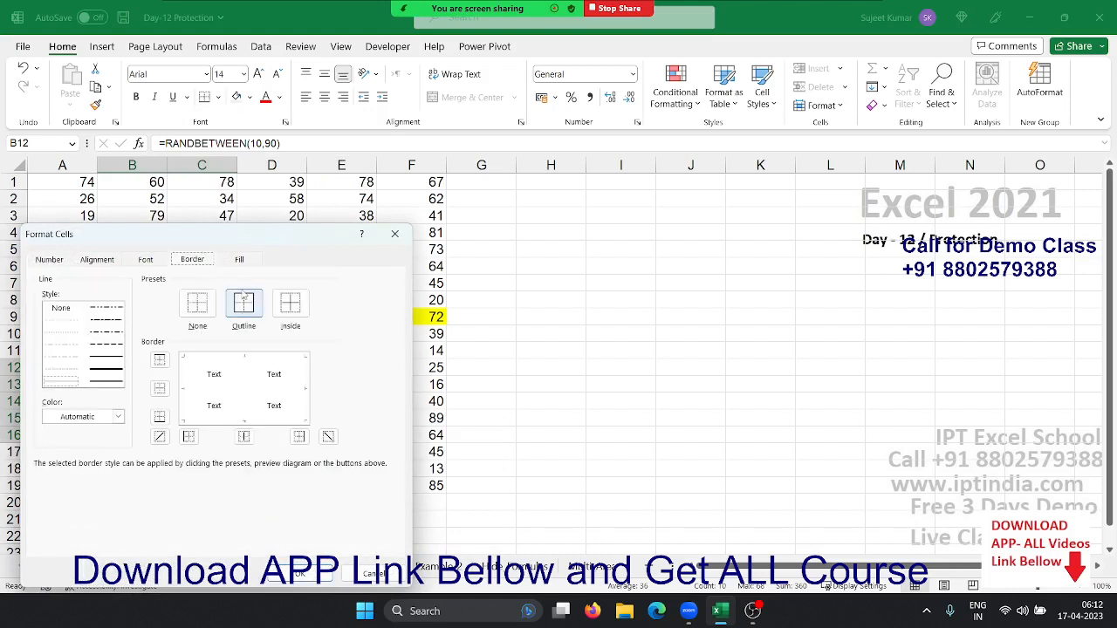
{"action": "left_click", "coordinate": [245, 303]}
{"action": "left_click", "coordinate": [292, 311]}
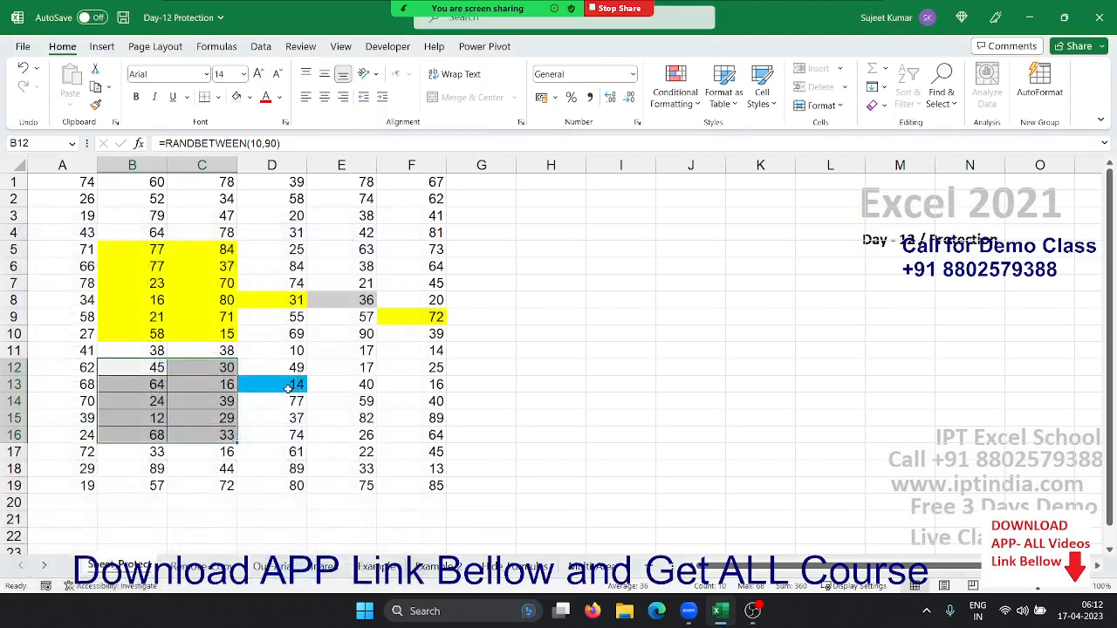
{"action": "left_click", "coordinate": [289, 390]}
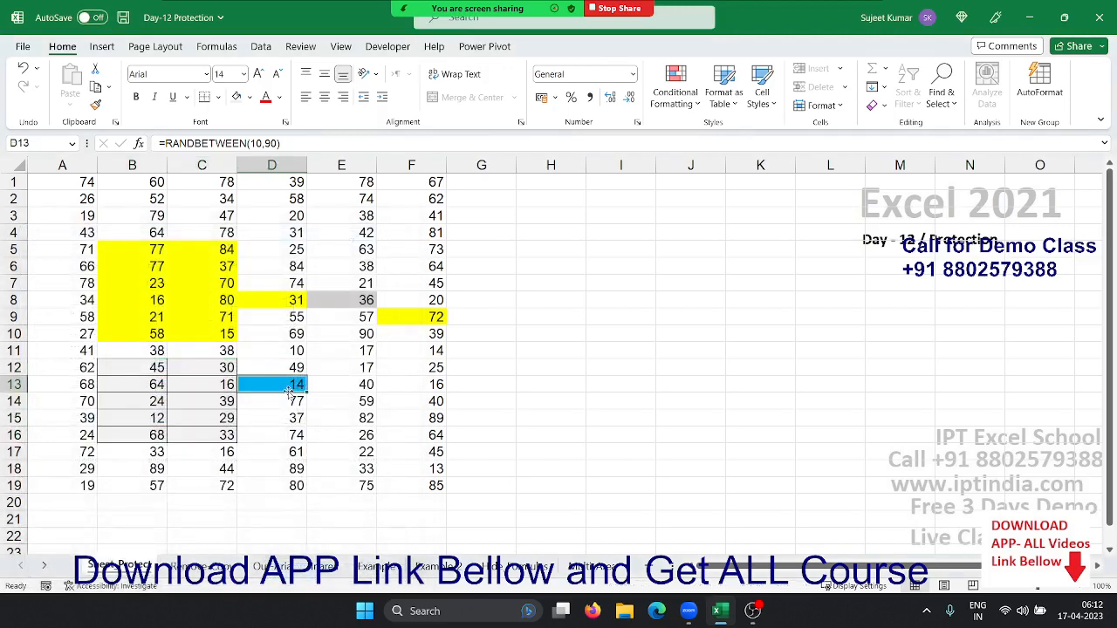
{"action": "left_click", "coordinate": [287, 325]}
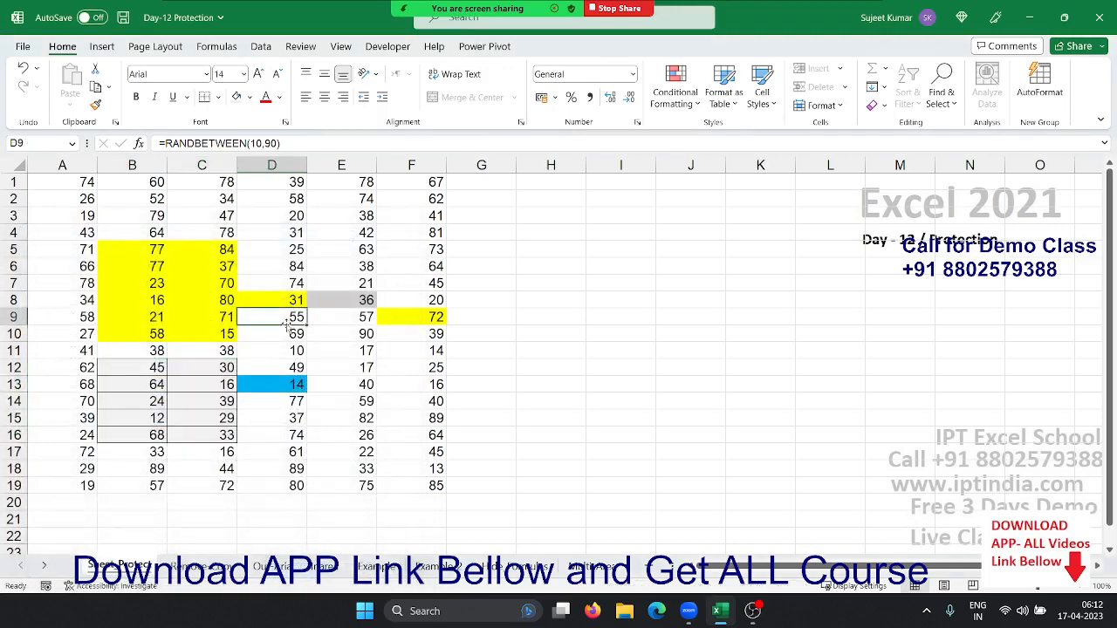
{"action": "left_click", "coordinate": [216, 565]}
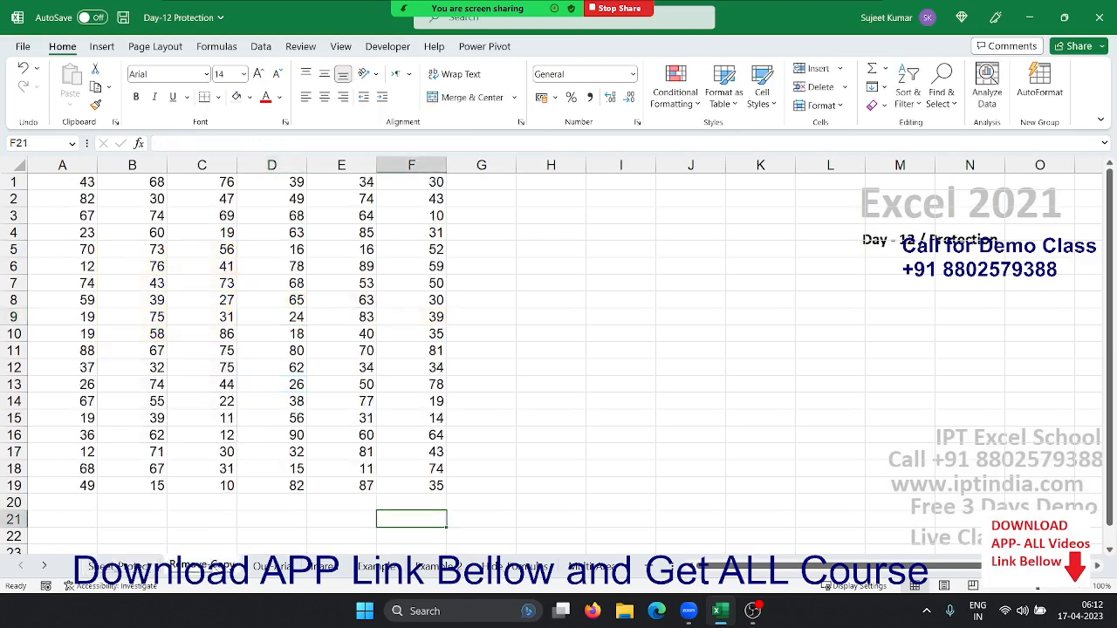
Start protecting Remove Copy, disallowing editing objects and editing scenarios
{"action": "left_click", "coordinate": [267, 378]}
{"action": "left_click", "coordinate": [286, 336]}
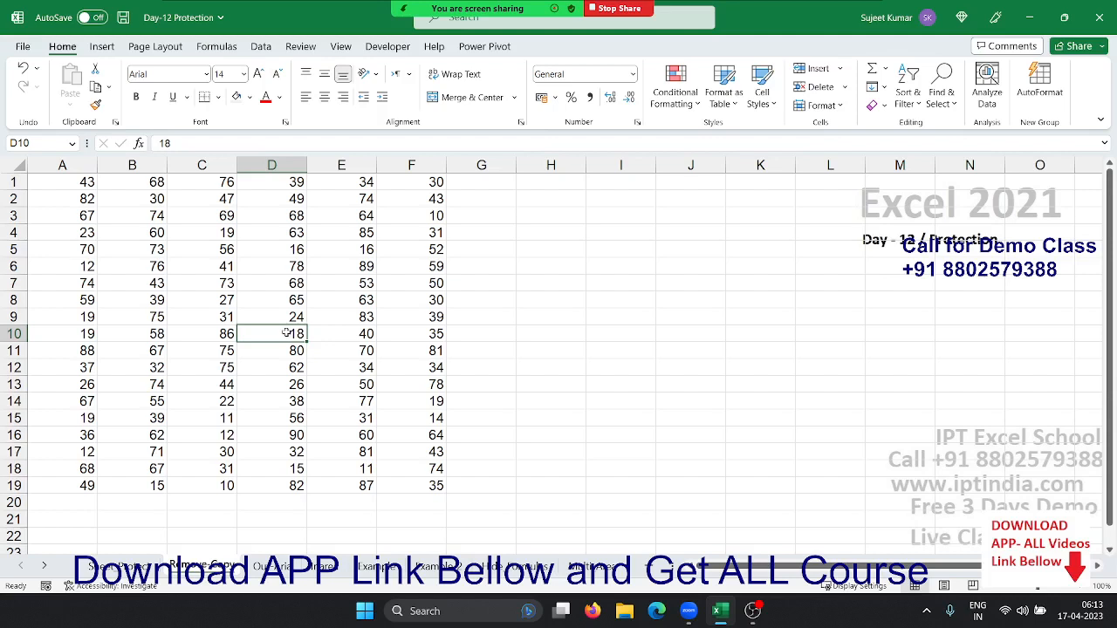
{"action": "left_click", "coordinate": [576, 303]}
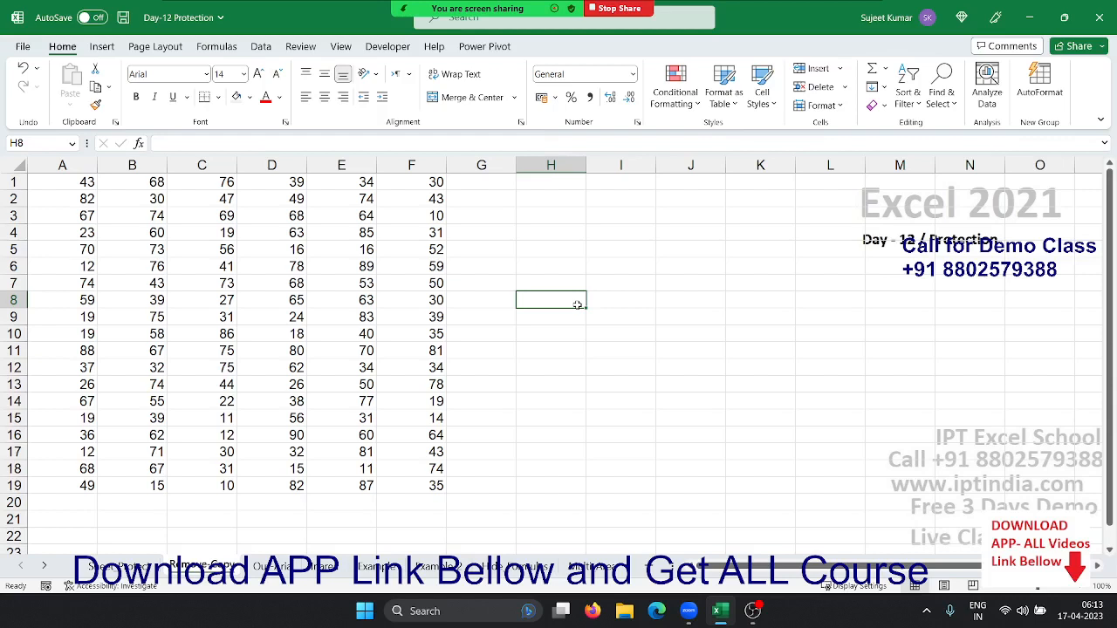
{"action": "right_click", "coordinate": [218, 567]}
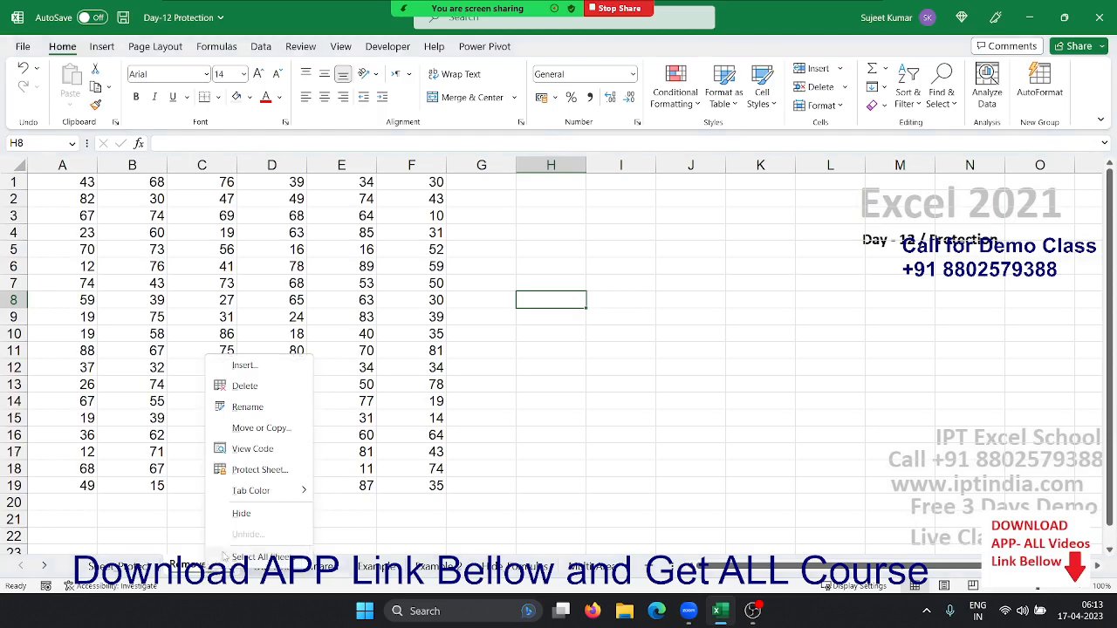
{"action": "left_click", "coordinate": [259, 470]}
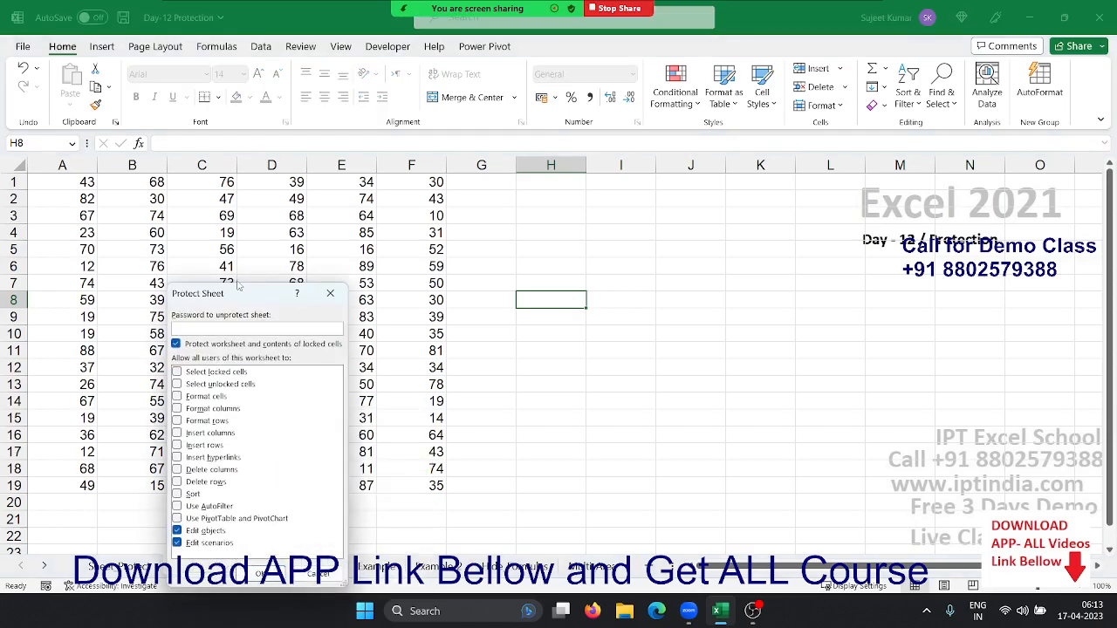
{"action": "left_click_drag", "start_coordinate": [234, 300], "coordinate": [618, 179]}
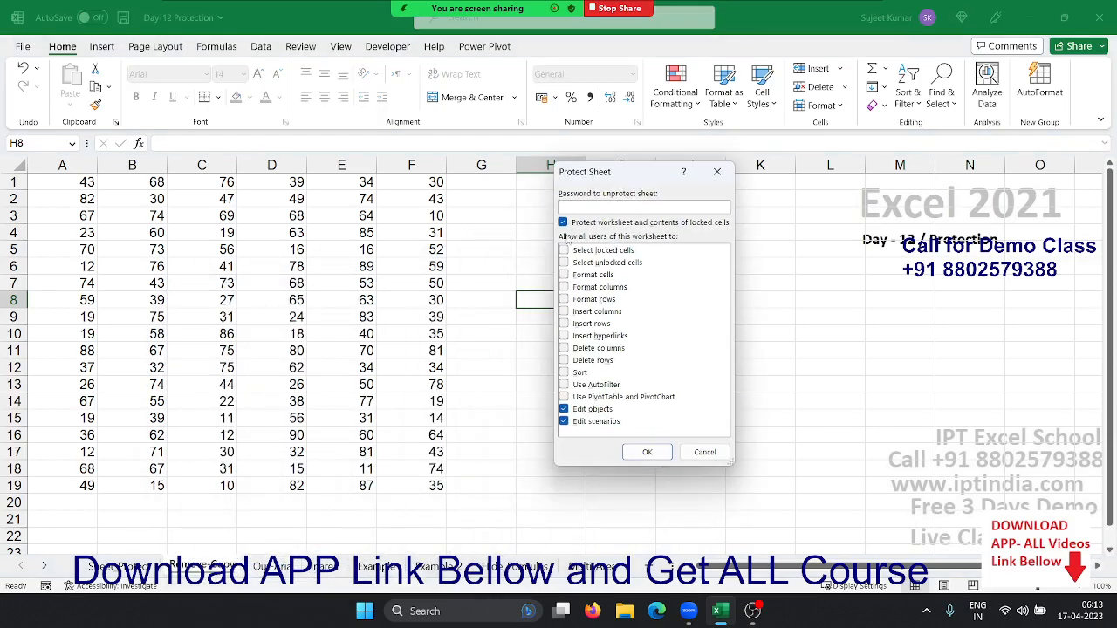
{"action": "left_click", "coordinate": [564, 251]}
{"action": "left_click", "coordinate": [564, 408]}
{"action": "left_click", "coordinate": [564, 420]}
Also disallow selecting locked and unlocked cells, set the password, and apply protection
{"action": "left_click", "coordinate": [564, 249]}
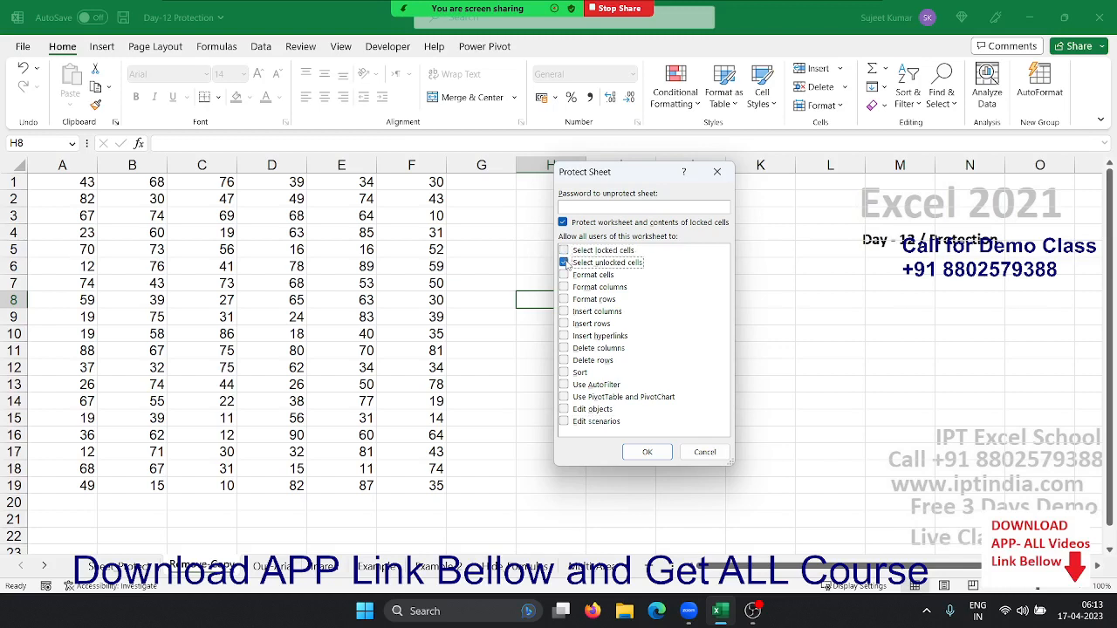
{"action": "left_click", "coordinate": [564, 262]}
{"action": "left_click", "coordinate": [589, 208]}
{"action": "left_click", "coordinate": [647, 452]}
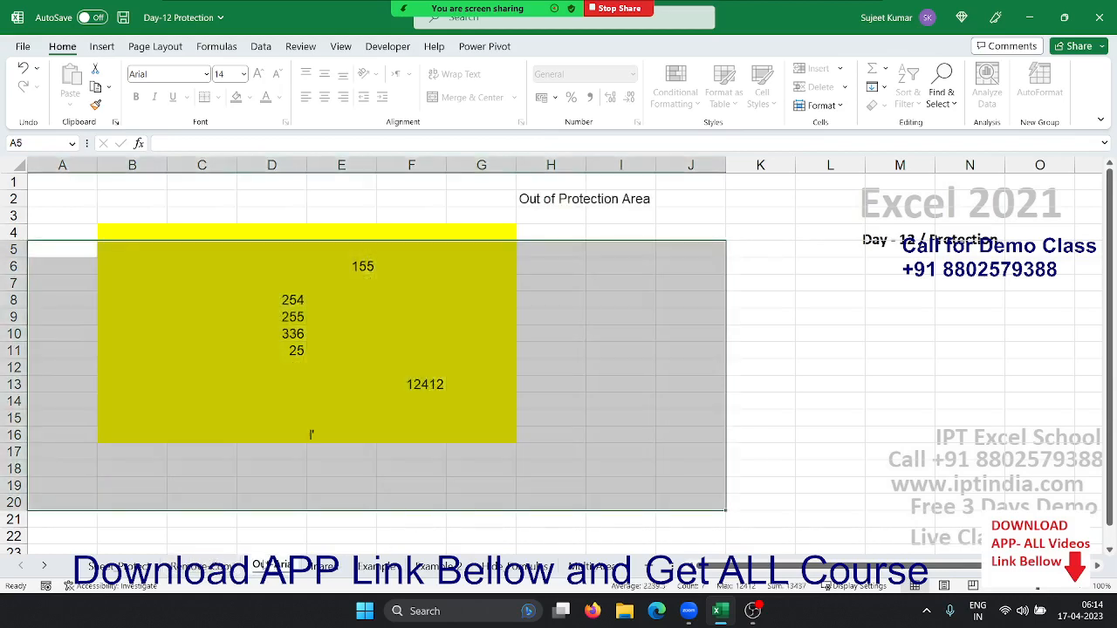
{"action": "left_click", "coordinate": [262, 565]}
Clear the old numbers from the yellow block B4:G16
{"action": "left_click", "coordinate": [441, 448]}
{"action": "left_click", "coordinate": [542, 451]}
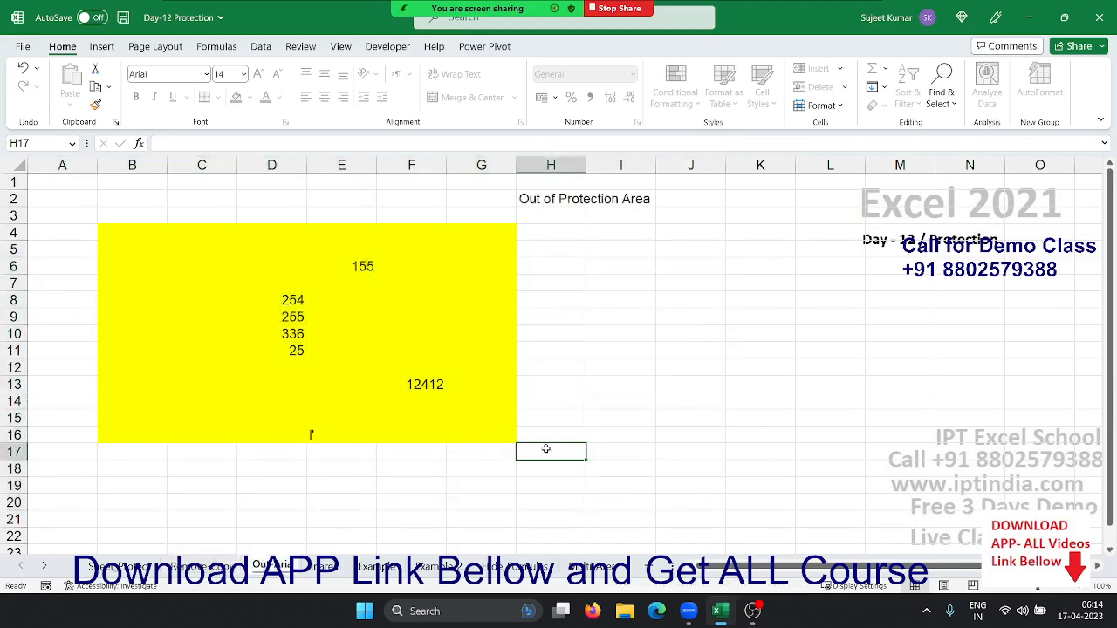
{"action": "left_click_drag", "start_coordinate": [493, 429], "coordinate": [133, 231]}
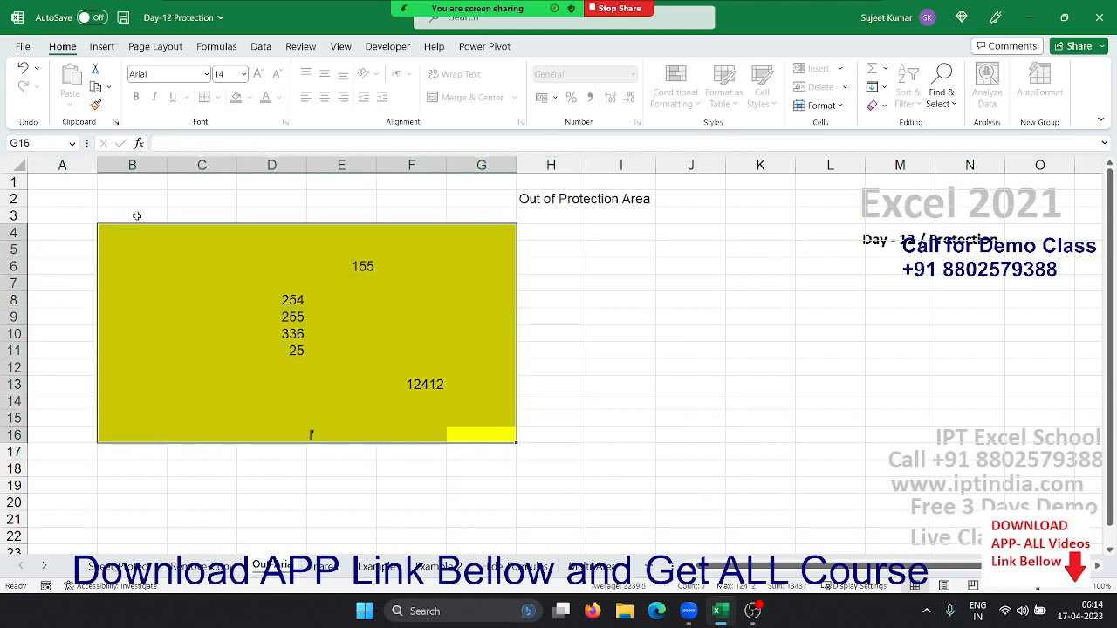
{"action": "key", "text": "Delete"}
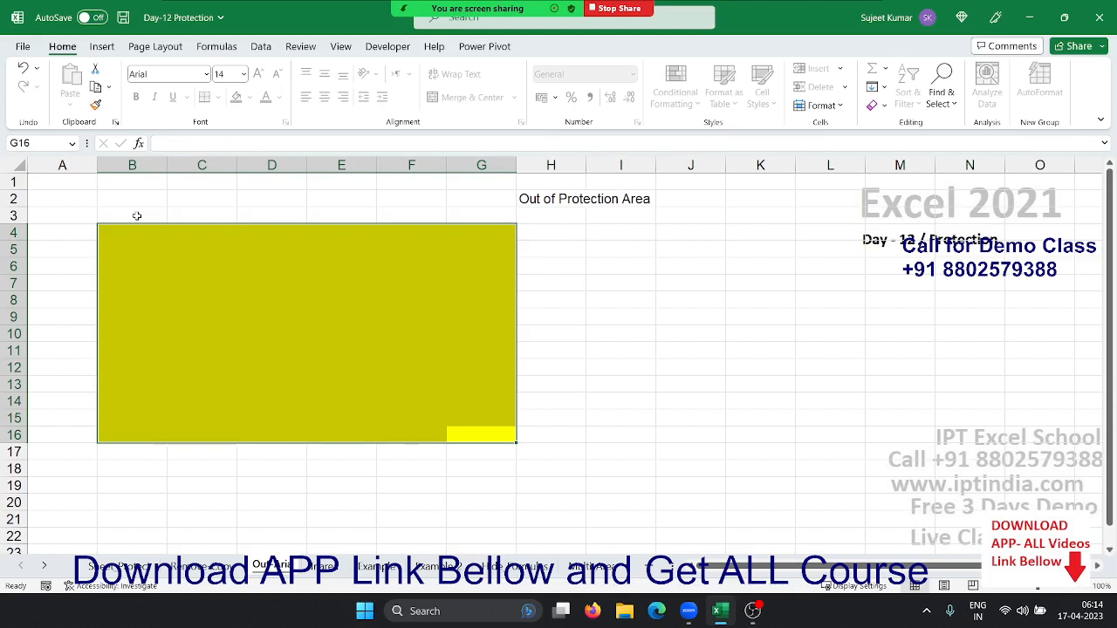
Enter 125 in E7, then try editing I7 and dismiss the protected-sheet warning
{"action": "left_click", "coordinate": [456, 329]}
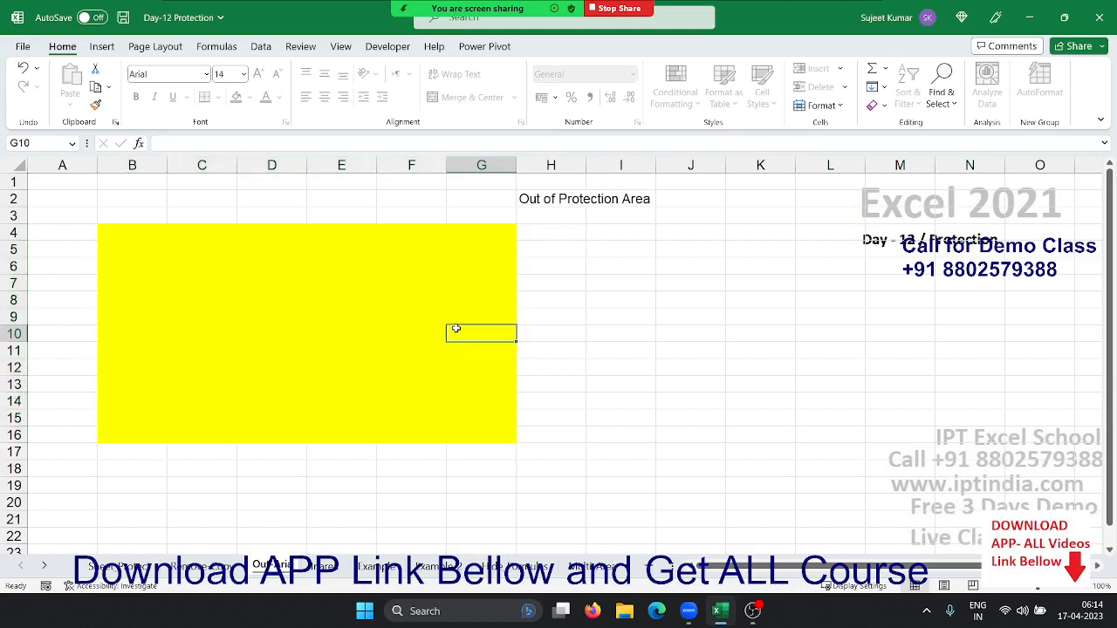
{"action": "left_click", "coordinate": [422, 288]}
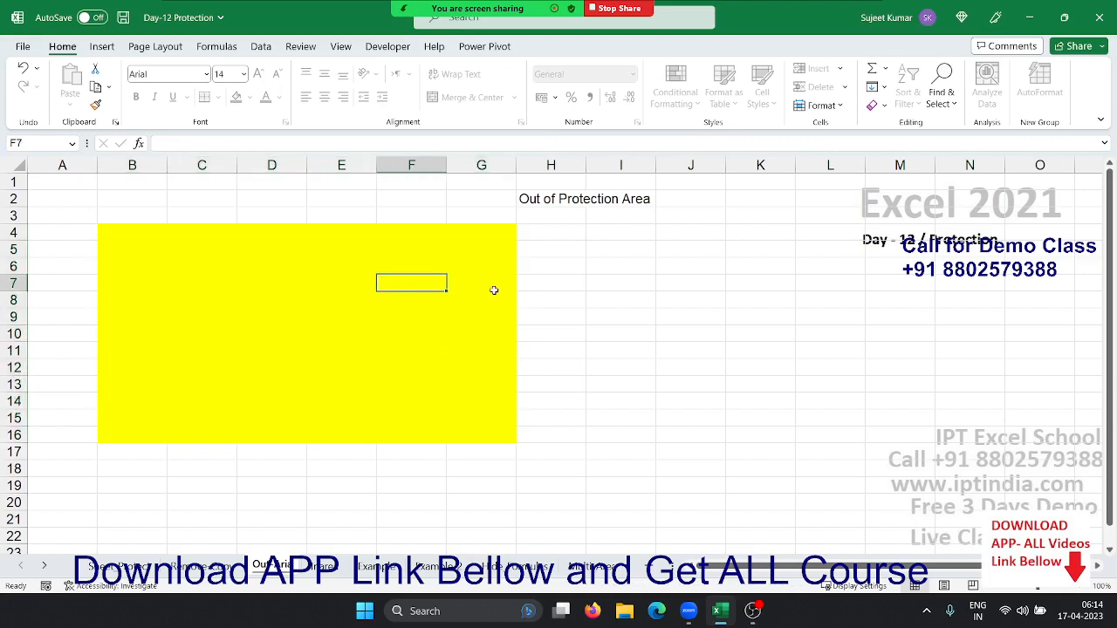
{"action": "left_click", "coordinate": [610, 297]}
{"action": "left_click", "coordinate": [454, 278]}
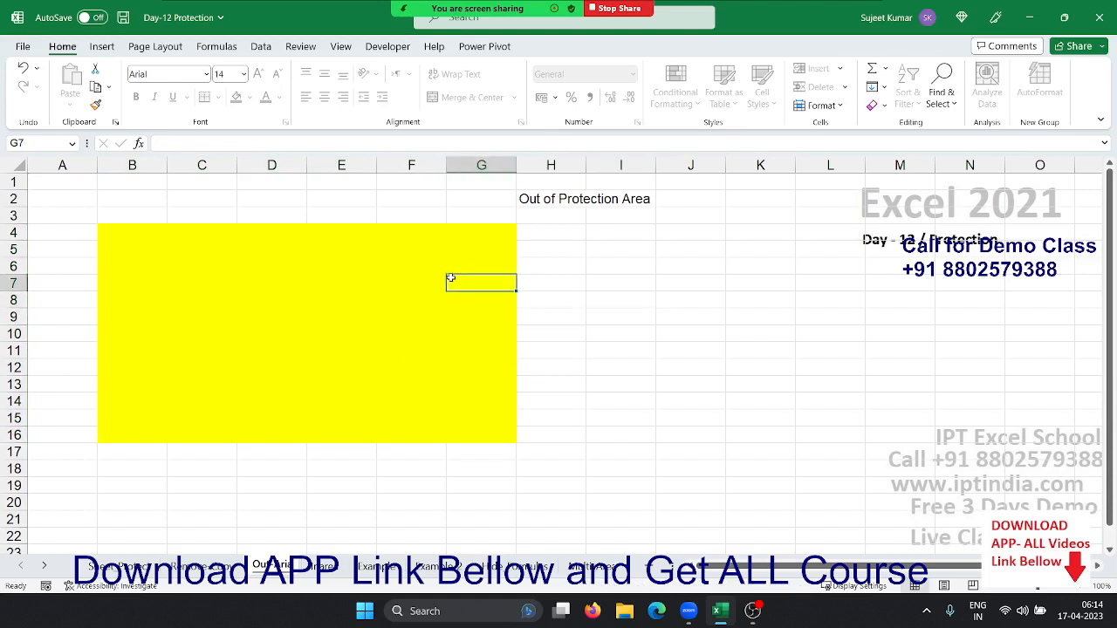
{"action": "key", "text": "Left"}
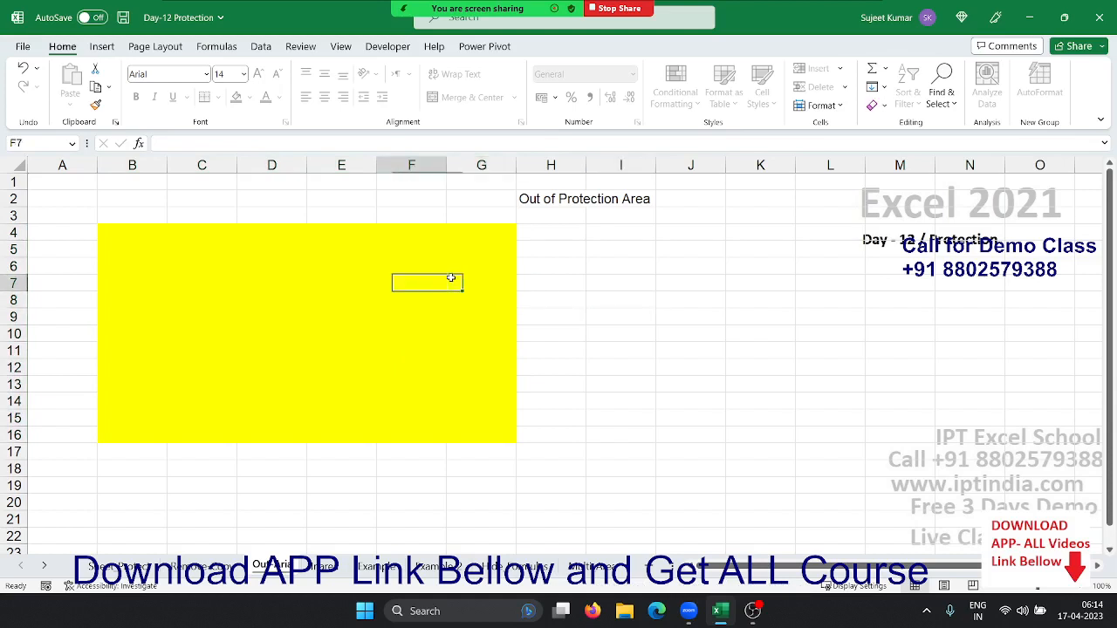
{"action": "key", "text": "Left"}
{"action": "type", "text": "125"}
{"action": "key", "text": "Right"}
{"action": "key", "text": "Right"}
{"action": "key", "text": "Right"}
{"action": "key", "text": "Right"}
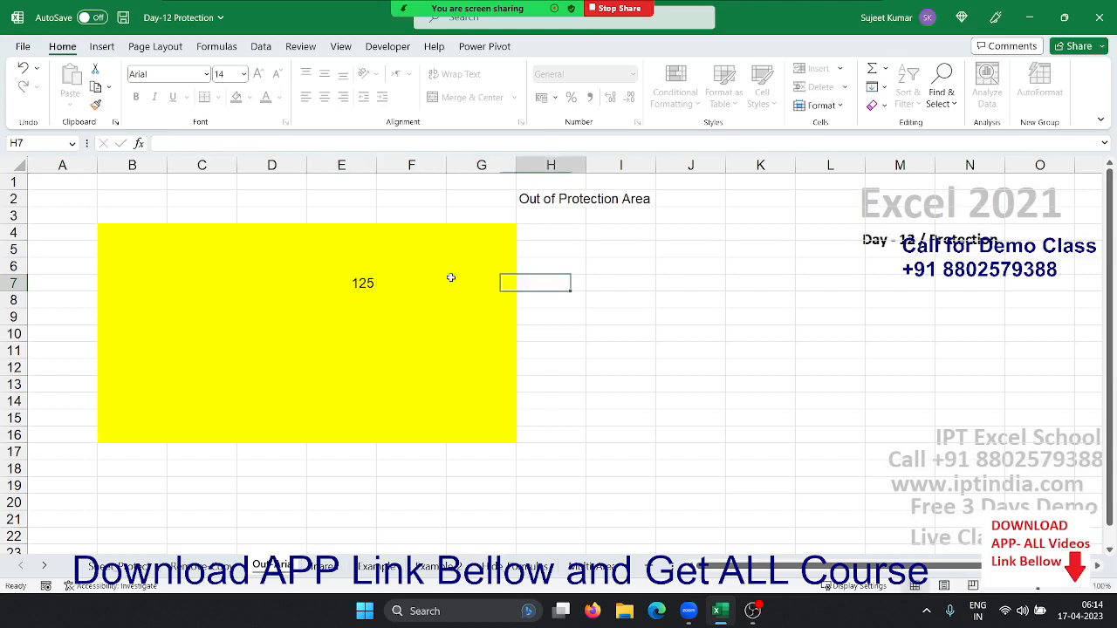
{"action": "key", "text": "1"}
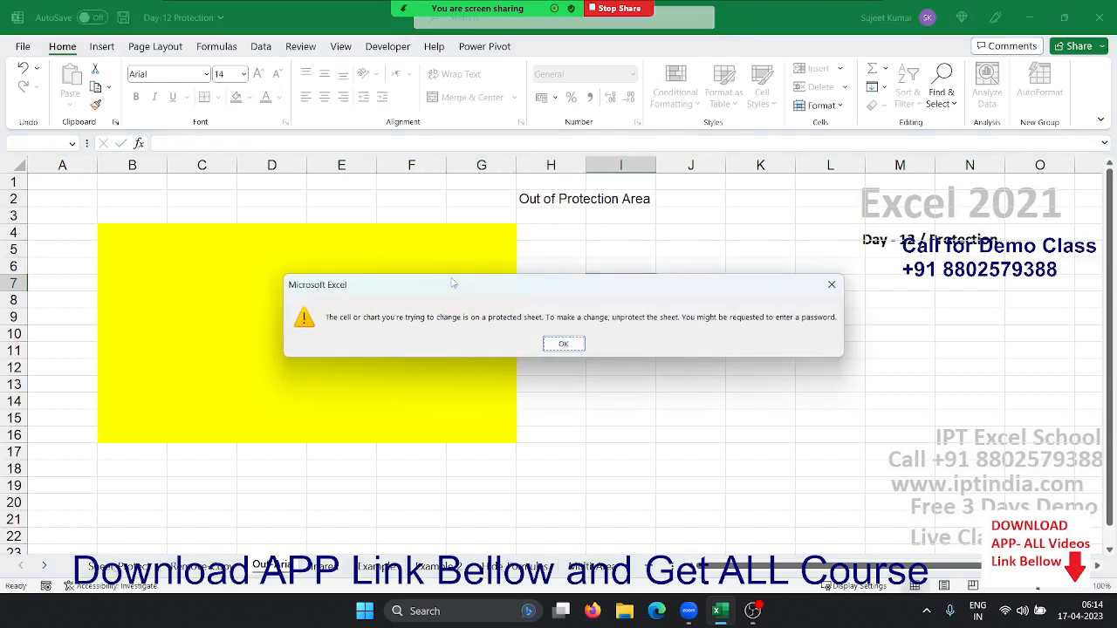
{"action": "left_click", "coordinate": [556, 346]}
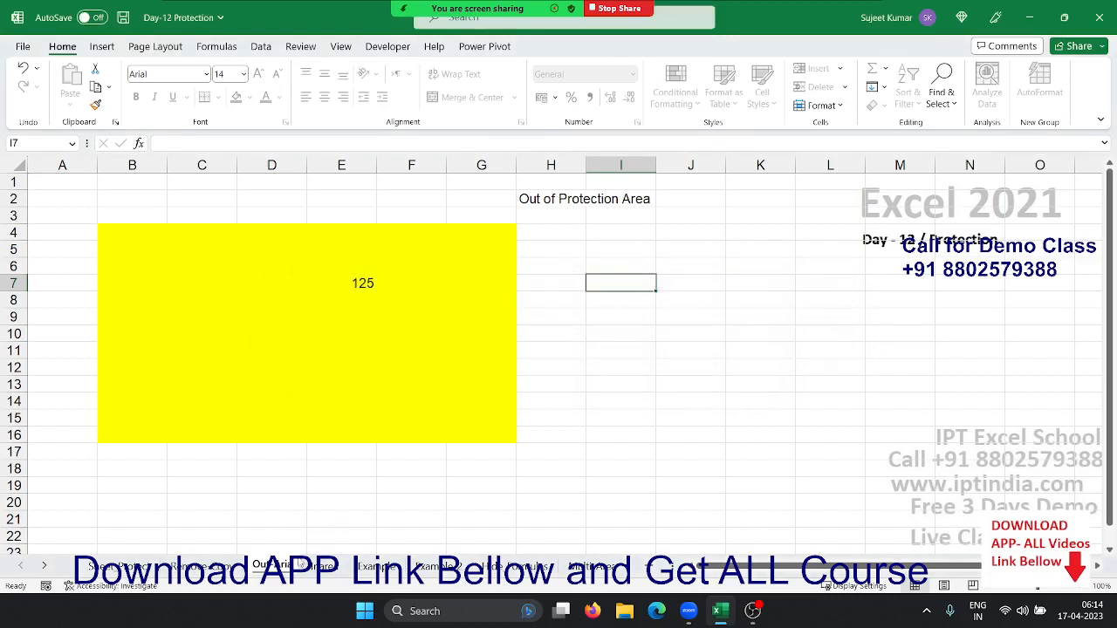
Unprotect the Out Area sheet, retrying with the correct password after one is rejected
{"action": "right_click", "coordinate": [286, 569]}
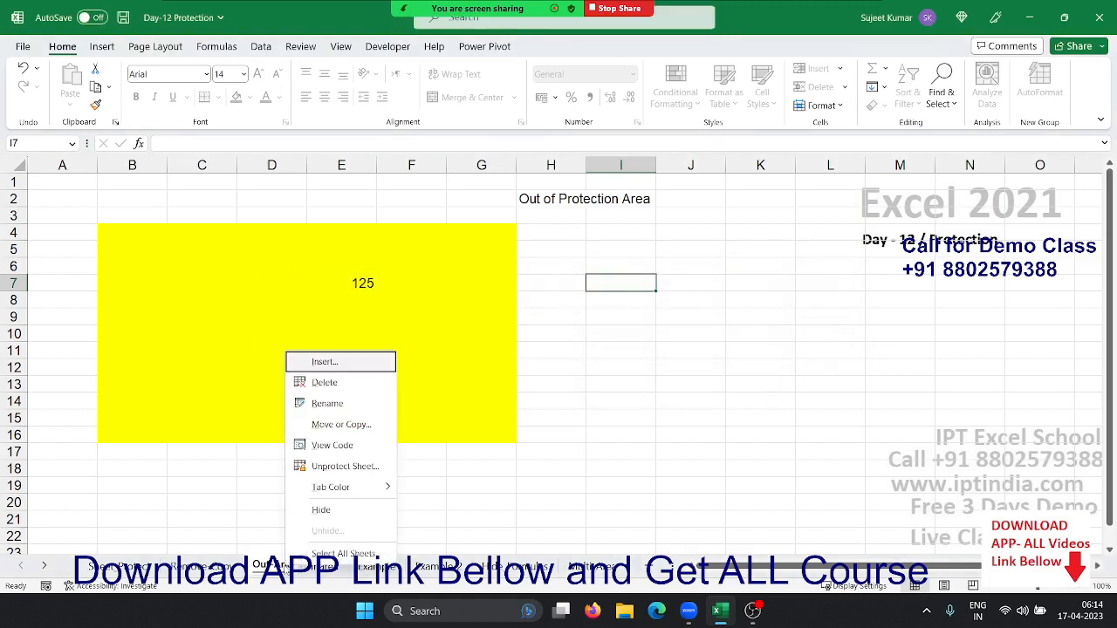
{"action": "left_click", "coordinate": [349, 467]}
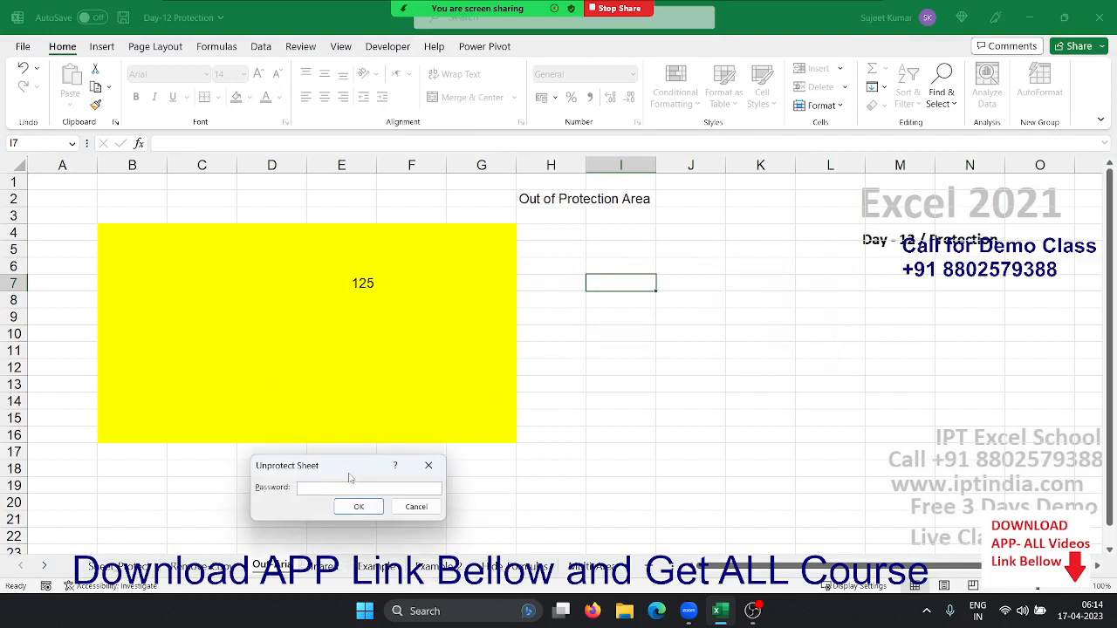
{"action": "key", "text": "Return"}
{"action": "key", "text": "Return"}
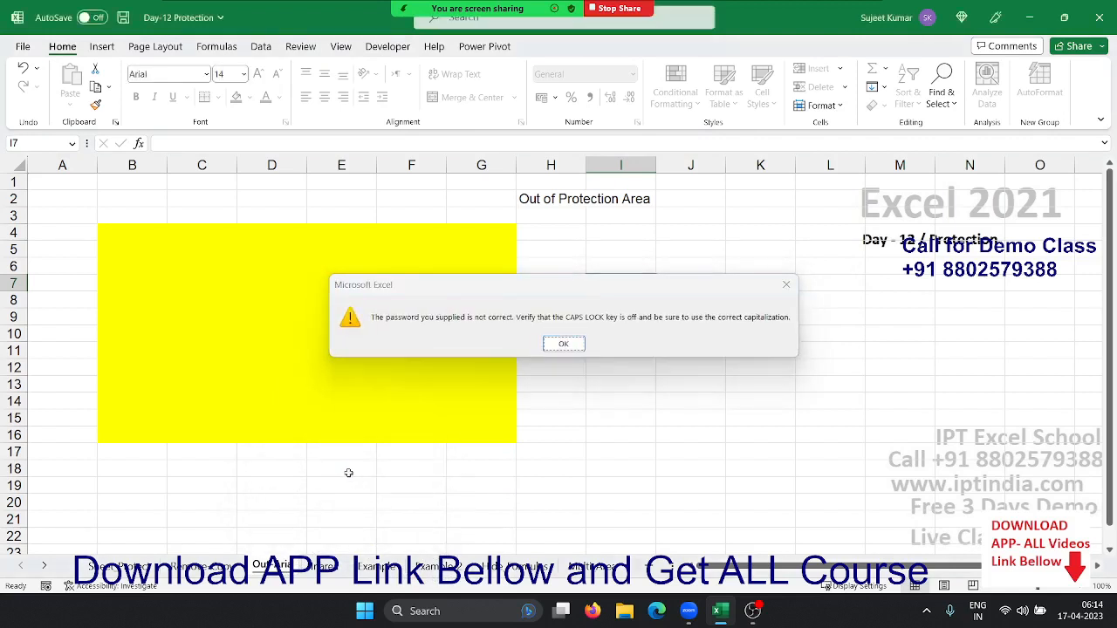
{"action": "right_click", "coordinate": [271, 563]}
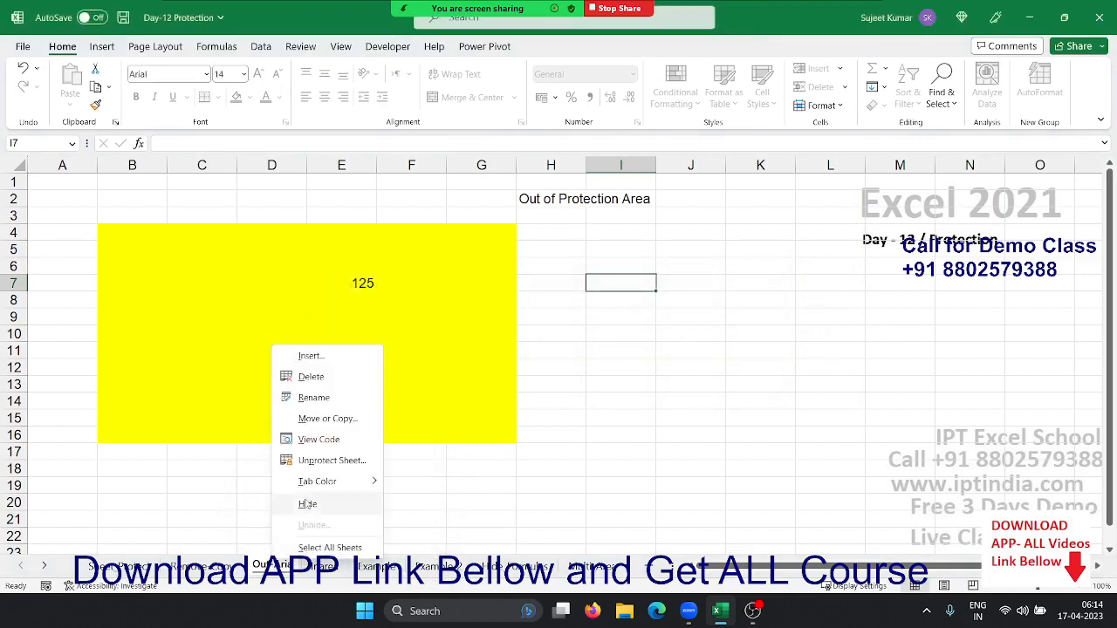
{"action": "left_click", "coordinate": [314, 468]}
{"action": "type", "text": "123"}
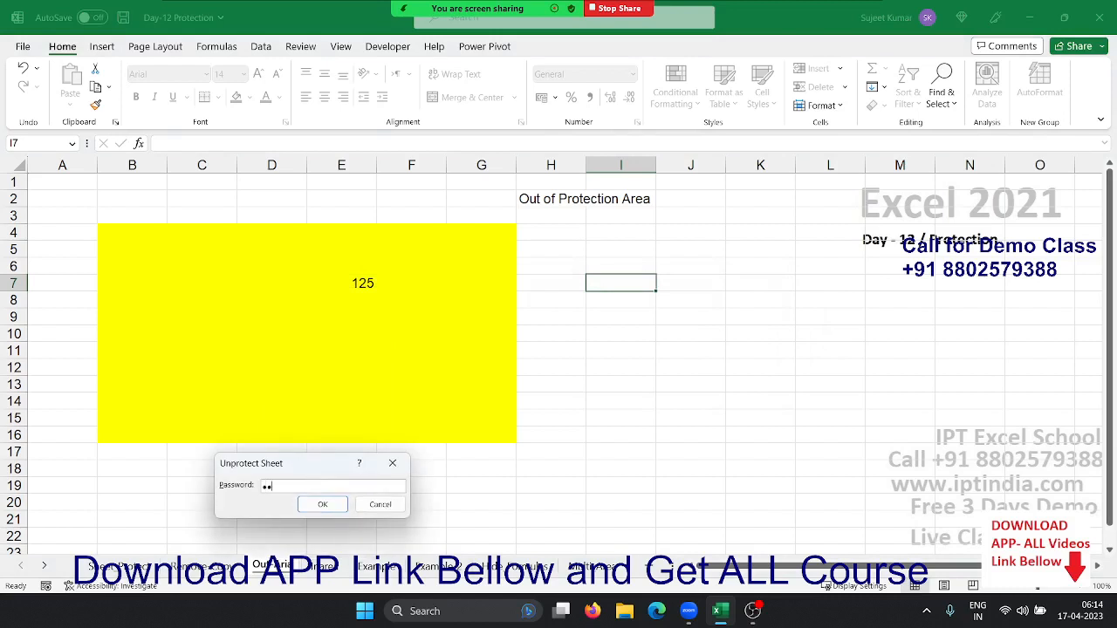
{"action": "key", "text": "Return"}
Delete the 125 from cell E7
{"action": "left_click", "coordinate": [311, 434]}
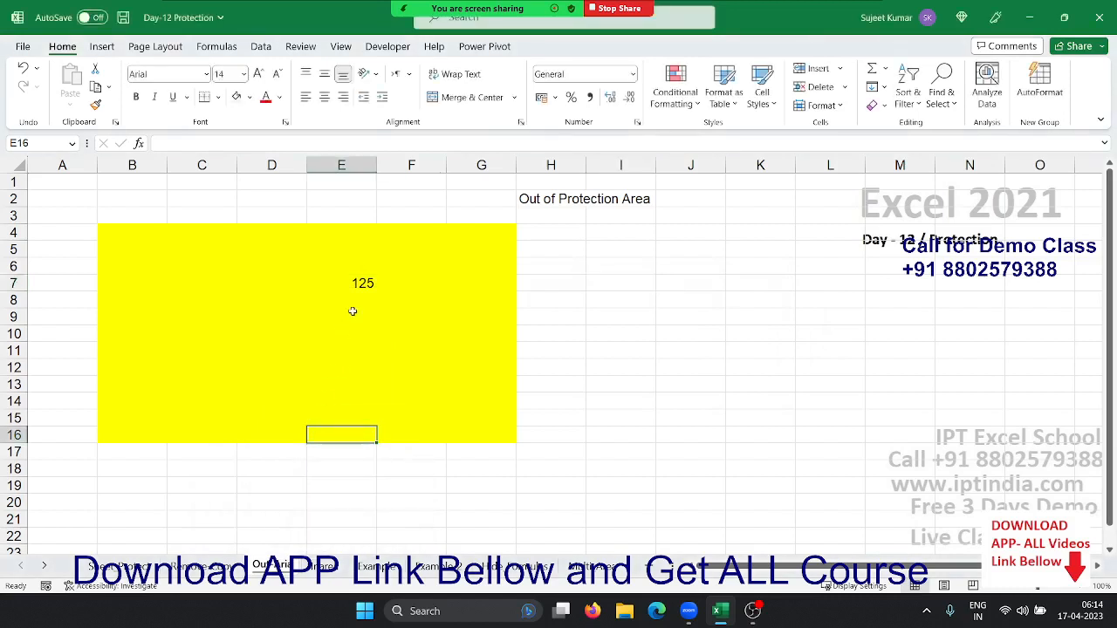
{"action": "left_click", "coordinate": [356, 280]}
{"action": "key", "text": "Delete"}
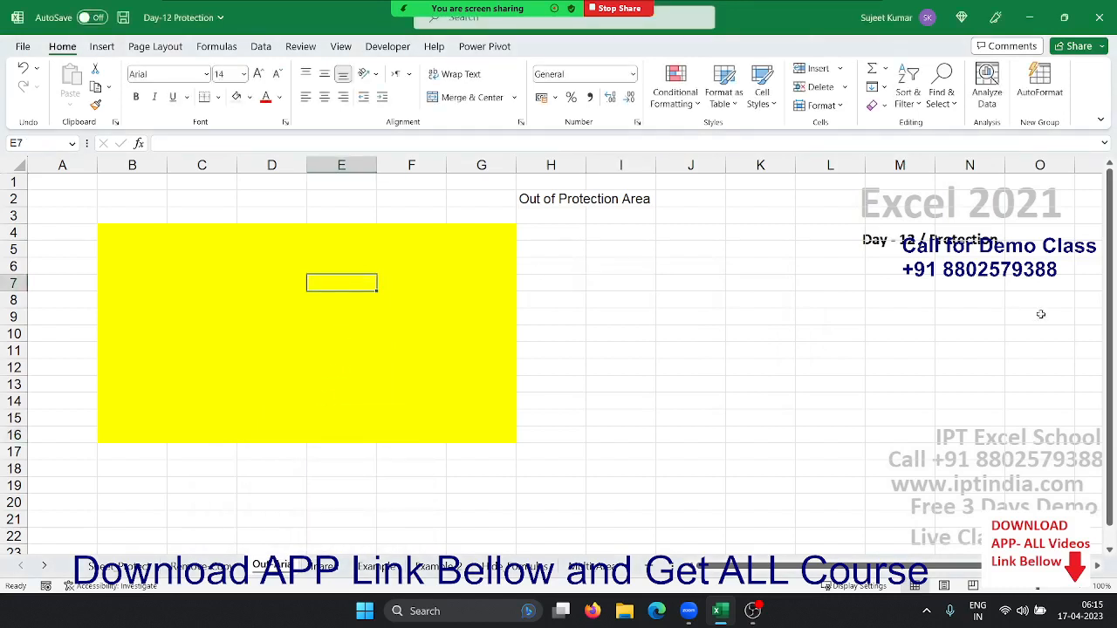
Cancel the Protect Sheet dialog so Out Area stays unprotected, and bring up Format Cells for I7
{"action": "right_click", "coordinate": [273, 567]}
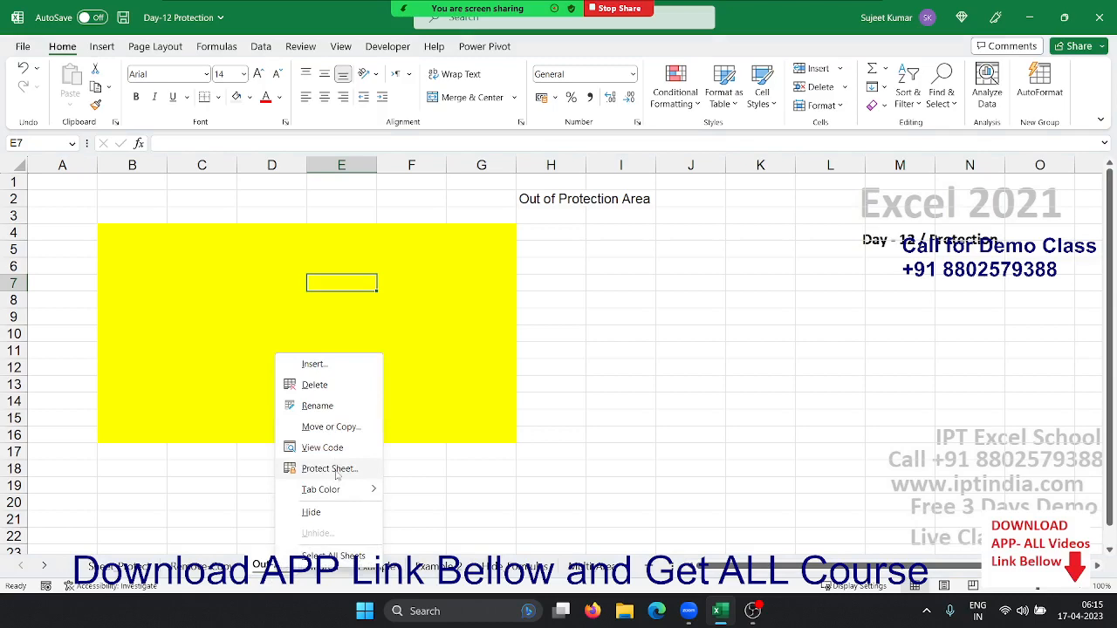
{"action": "left_click", "coordinate": [329, 469]}
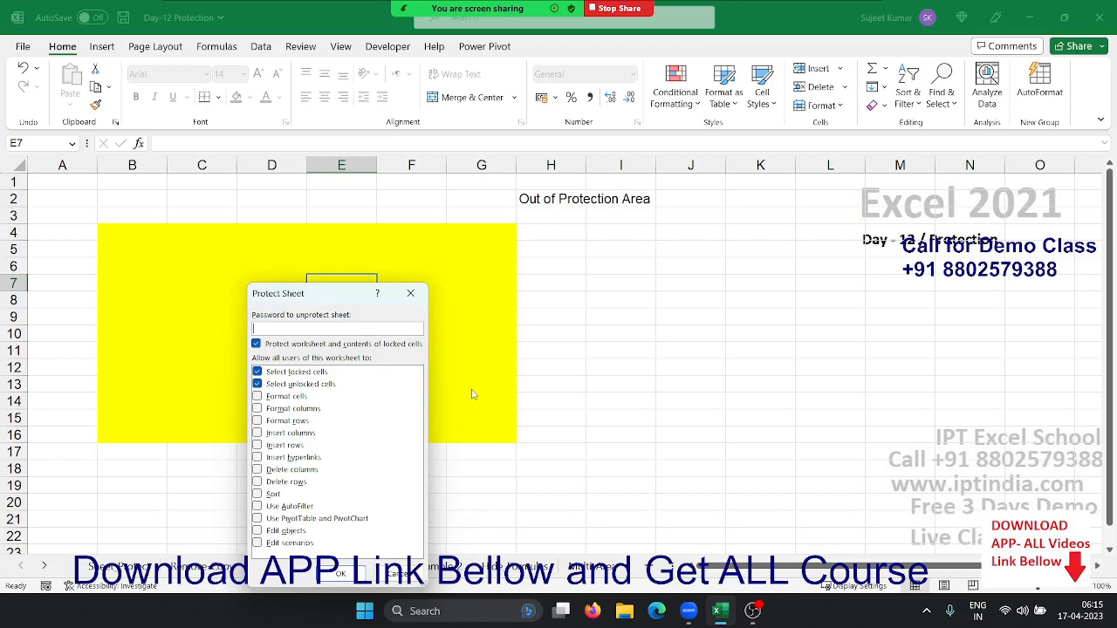
{"action": "key", "text": "Escape"}
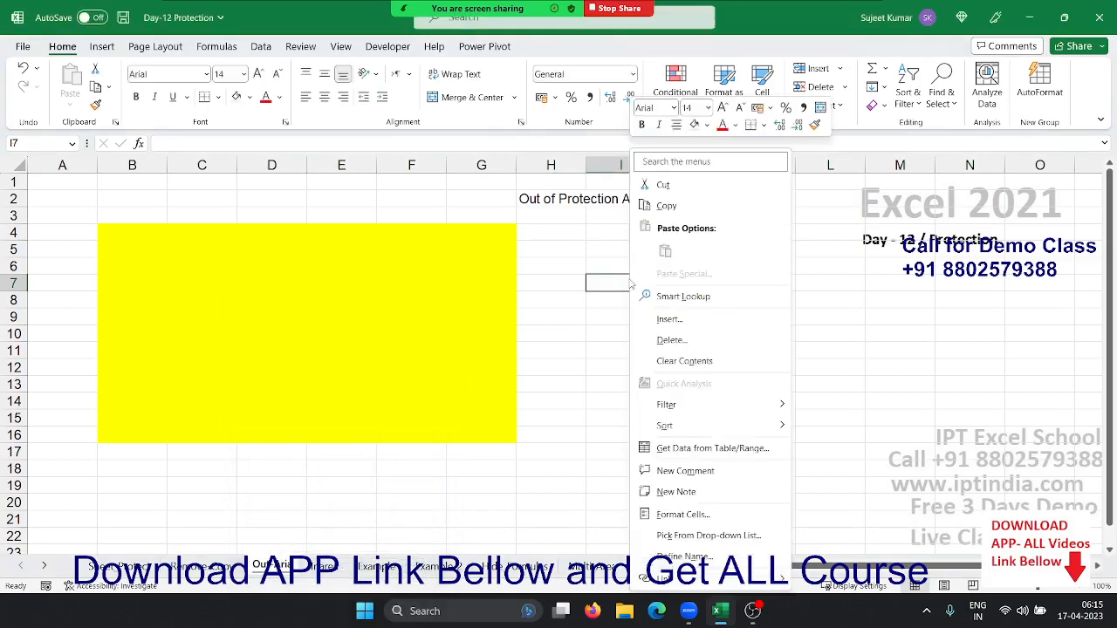
{"action": "right_click", "coordinate": [630, 279]}
{"action": "left_click", "coordinate": [667, 515]}
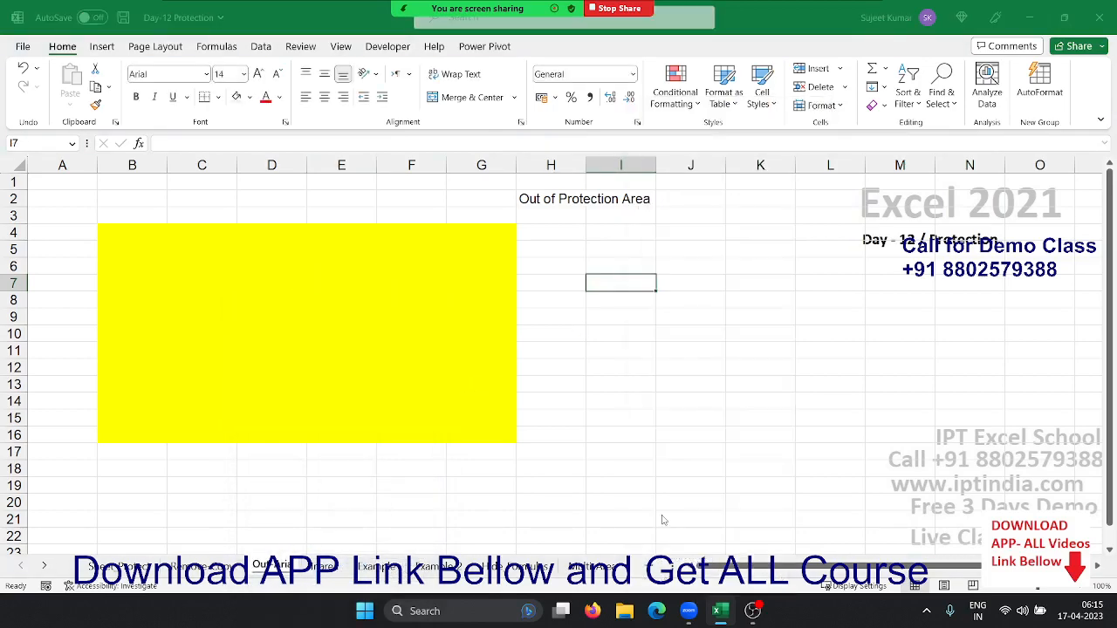
On the Protection tab, leave I7 set to Locked after toggling it, and close Format Cells
{"action": "left_click", "coordinate": [730, 260]}
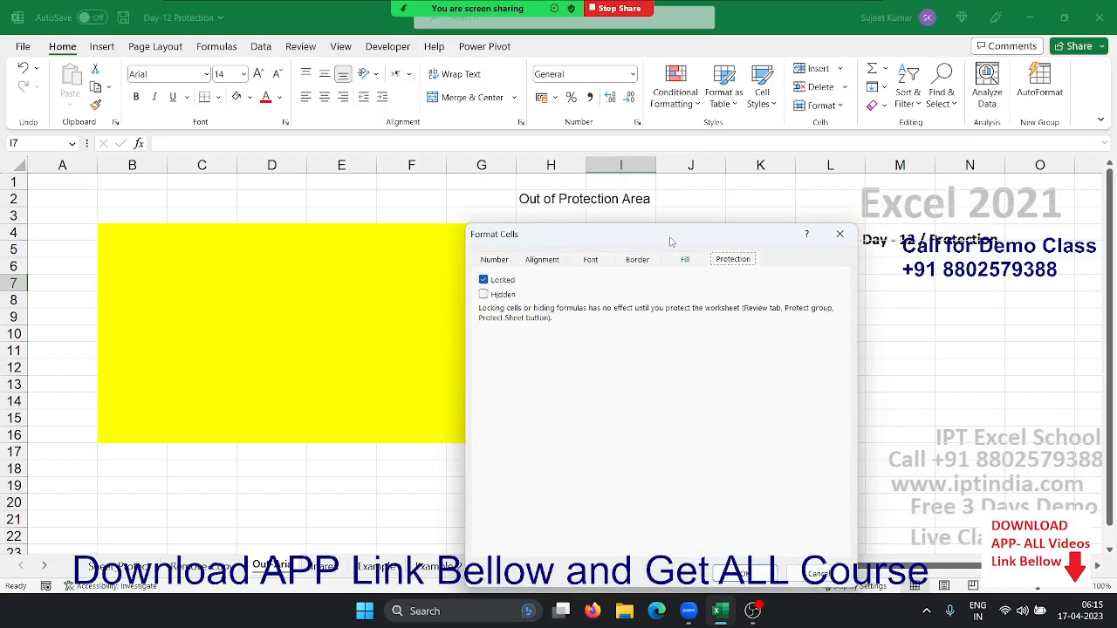
{"action": "left_click_drag", "start_coordinate": [671, 241], "coordinate": [850, 191]}
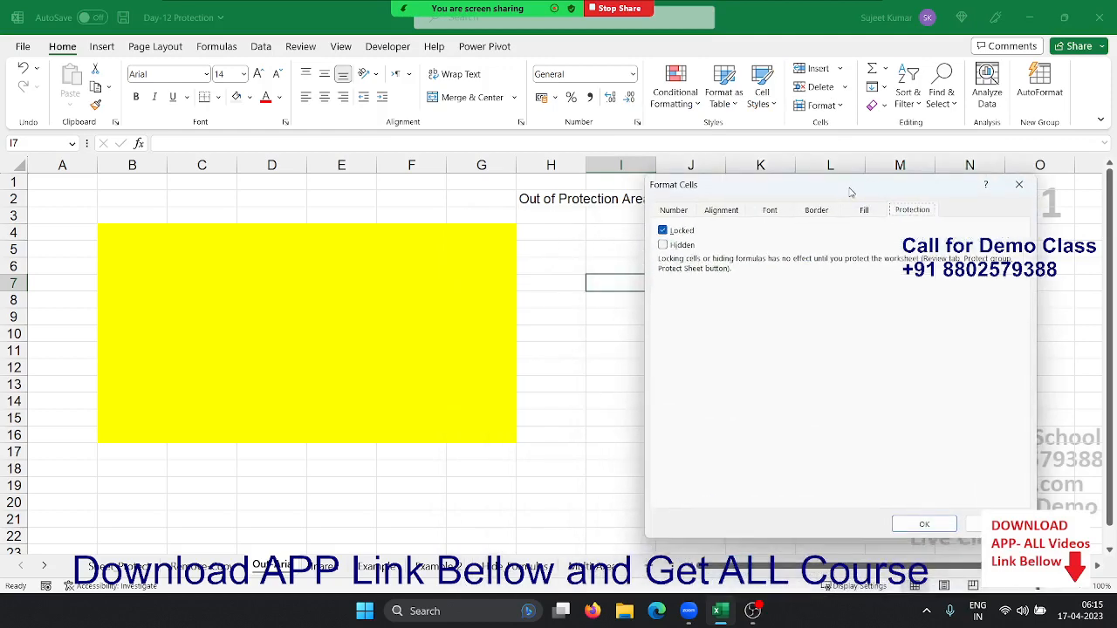
{"action": "left_click", "coordinate": [663, 232]}
{"action": "left_click", "coordinate": [663, 231]}
{"action": "left_click", "coordinate": [663, 231]}
{"action": "left_click", "coordinate": [663, 231]}
{"action": "left_click", "coordinate": [924, 524]}
Clear the Locked cell-protection setting on the yellow block B4:G16
{"action": "left_click_drag", "start_coordinate": [123, 231], "coordinate": [454, 427]}
{"action": "right_click", "coordinate": [454, 427]}
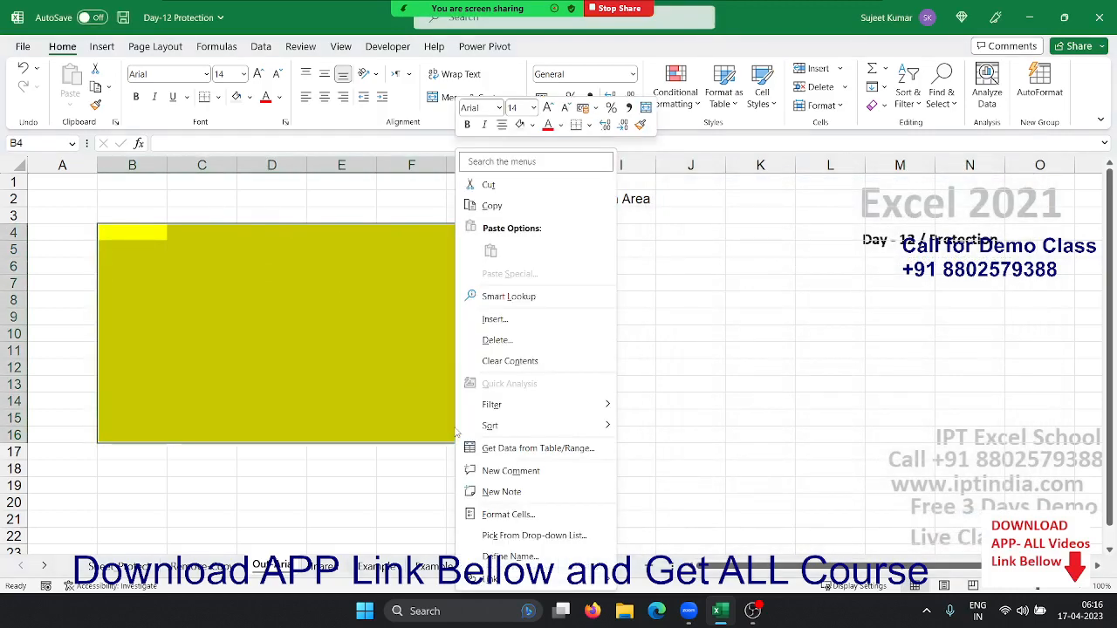
{"action": "left_click", "coordinate": [503, 515]}
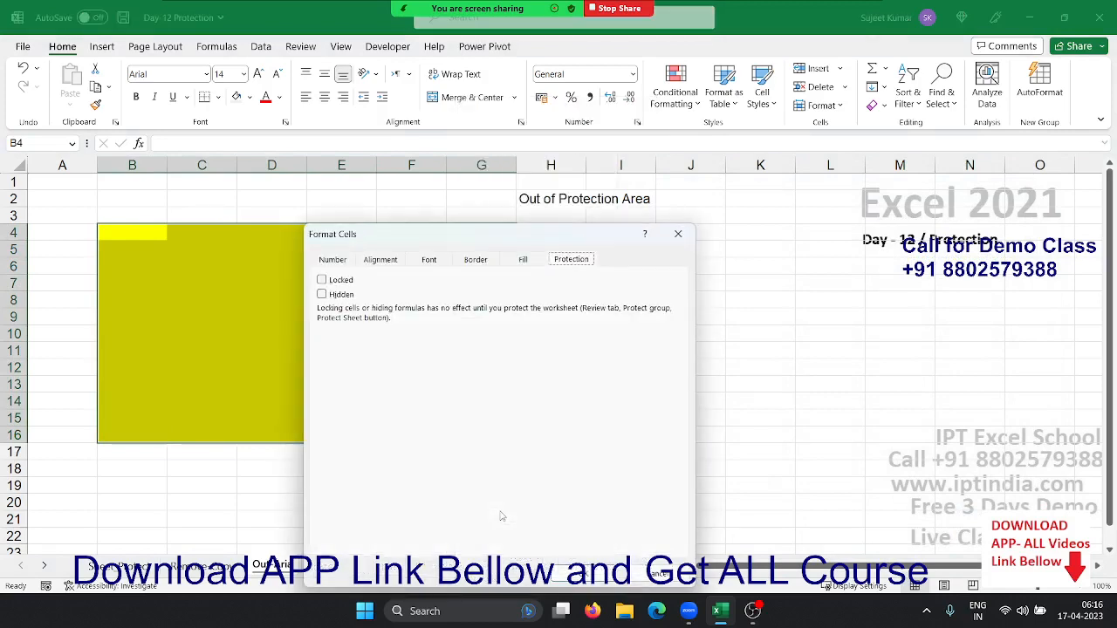
{"action": "left_click", "coordinate": [345, 282]}
{"action": "left_click", "coordinate": [346, 284]}
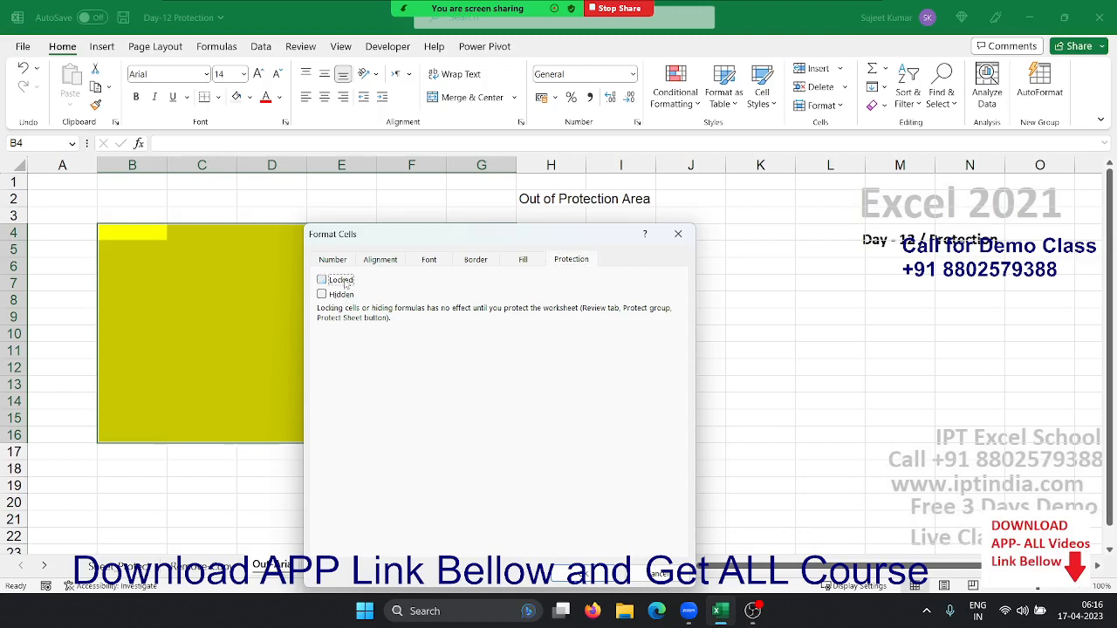
{"action": "left_click", "coordinate": [576, 573]}
{"action": "left_click", "coordinate": [414, 489]}
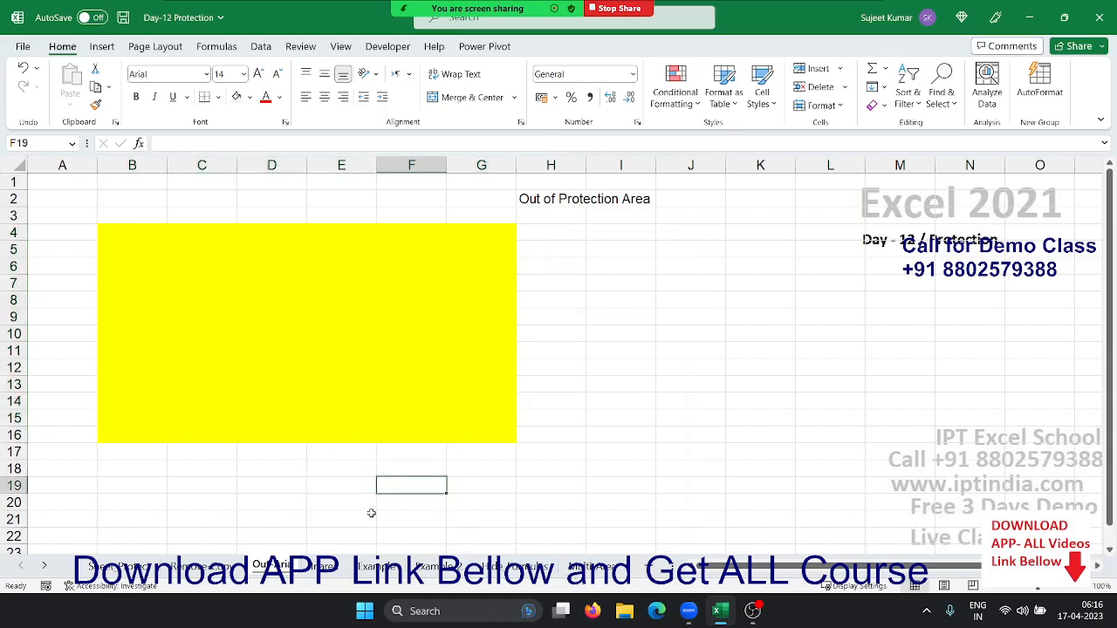
Enter 252 in cell D21
{"action": "left_click", "coordinate": [305, 517]}
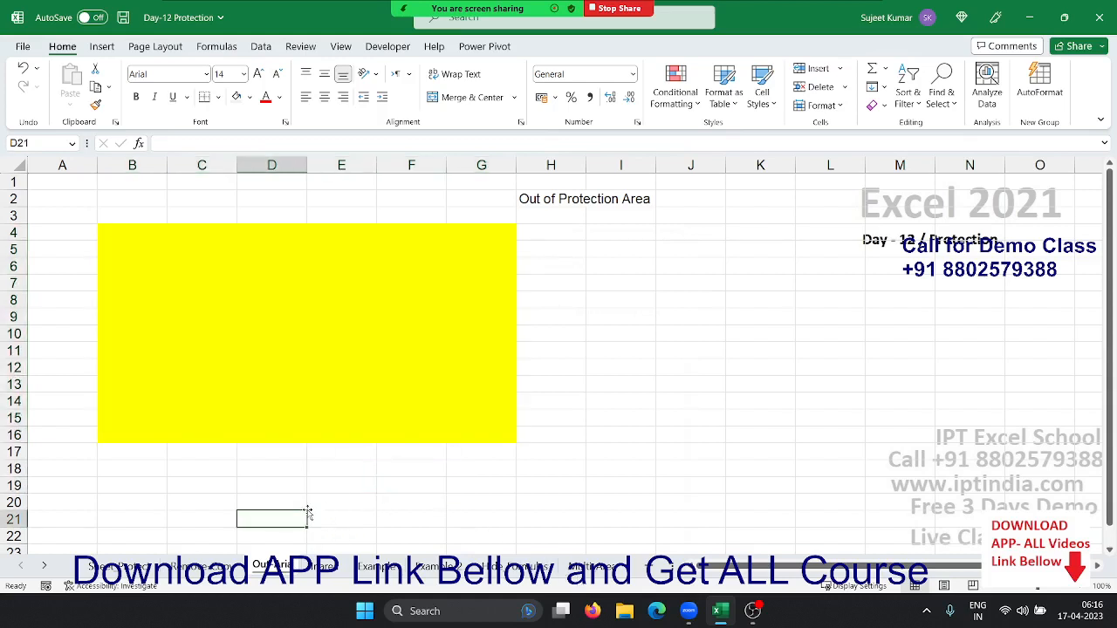
{"action": "type", "text": "252"}
{"action": "key", "text": "Return"}
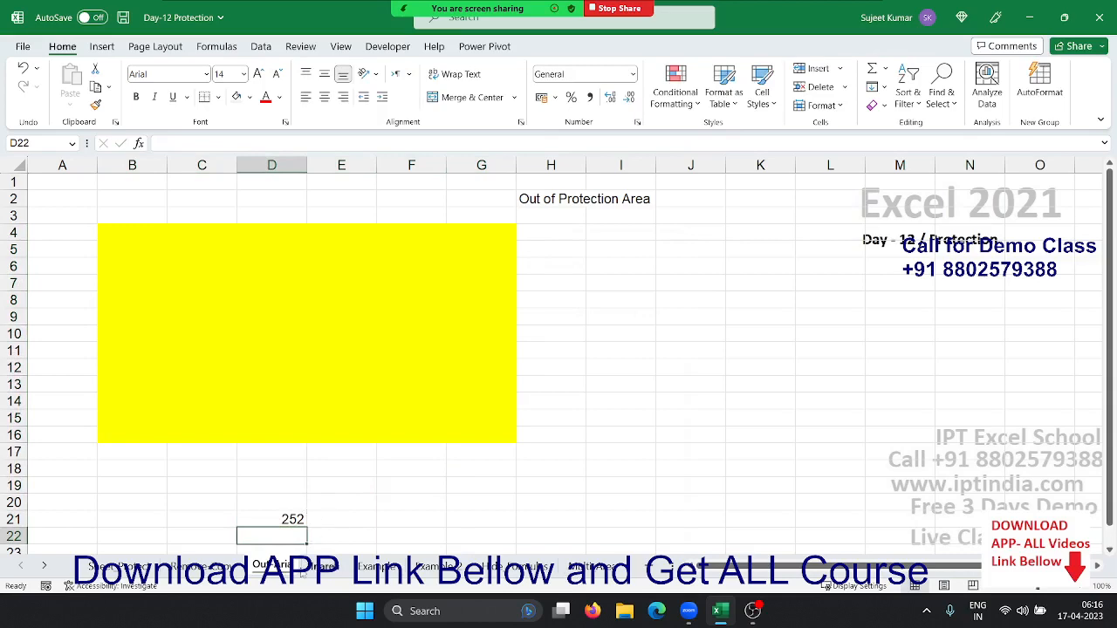
Protect the Out Area sheet with the default protection options
{"action": "right_click", "coordinate": [287, 571]}
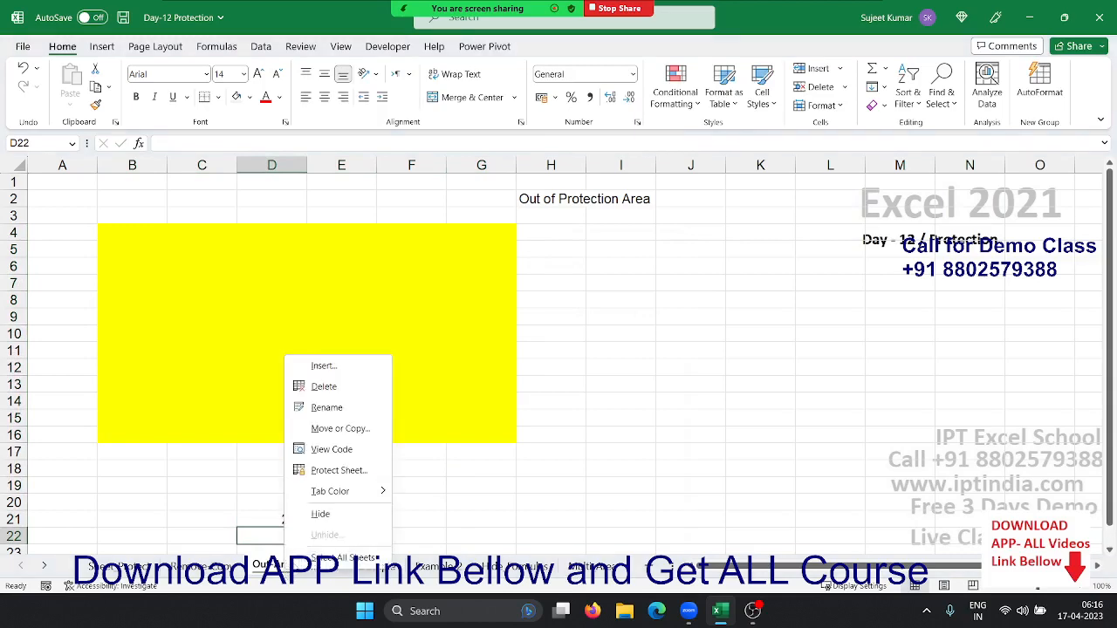
{"action": "left_click", "coordinate": [341, 472]}
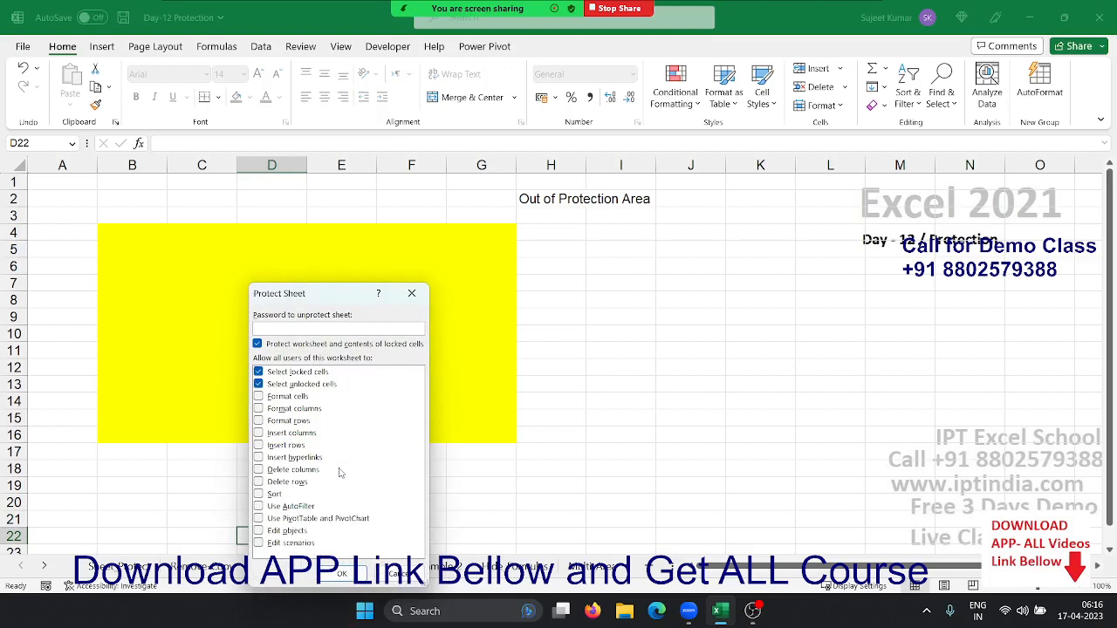
{"action": "key", "text": "Return"}
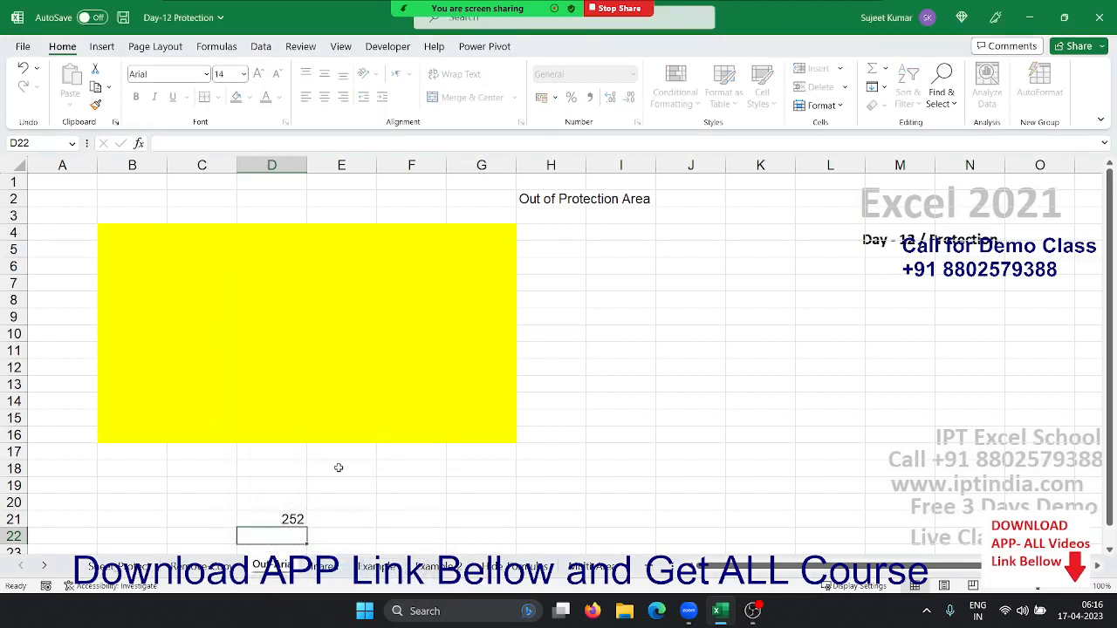
Confirm locked cell D22 rejects input and dismiss the protection warning
{"action": "key", "text": "2"}
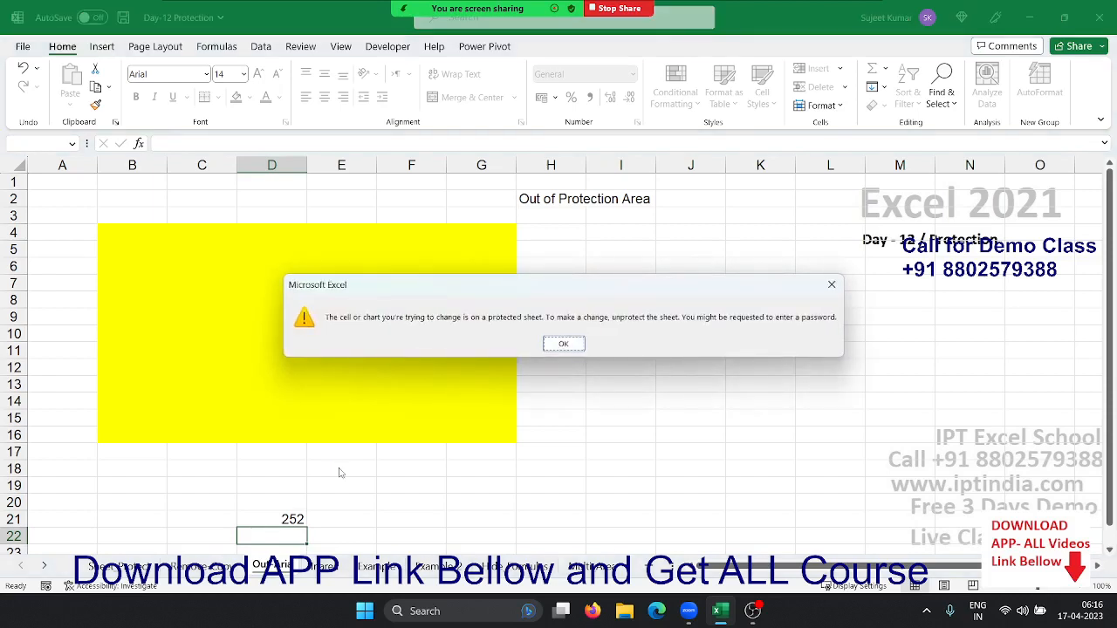
{"action": "left_click", "coordinate": [563, 343]}
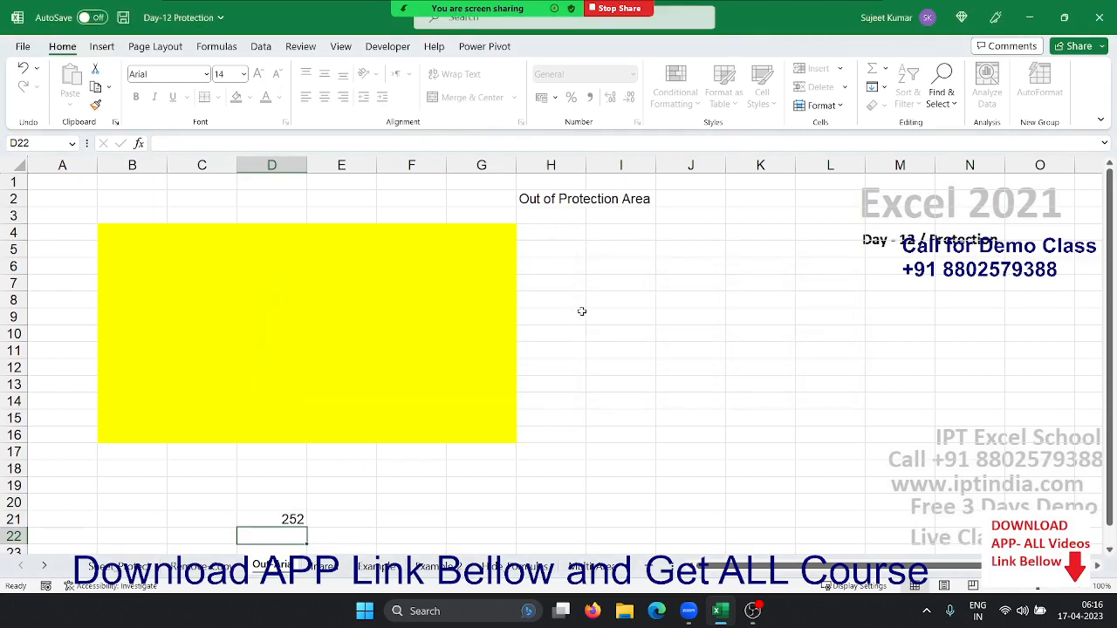
{"action": "left_click", "coordinate": [564, 312]}
Enter 362 in E8 and 2563 in E9, then go to the red-block sheet
{"action": "left_click", "coordinate": [331, 300]}
{"action": "type", "text": "362"}
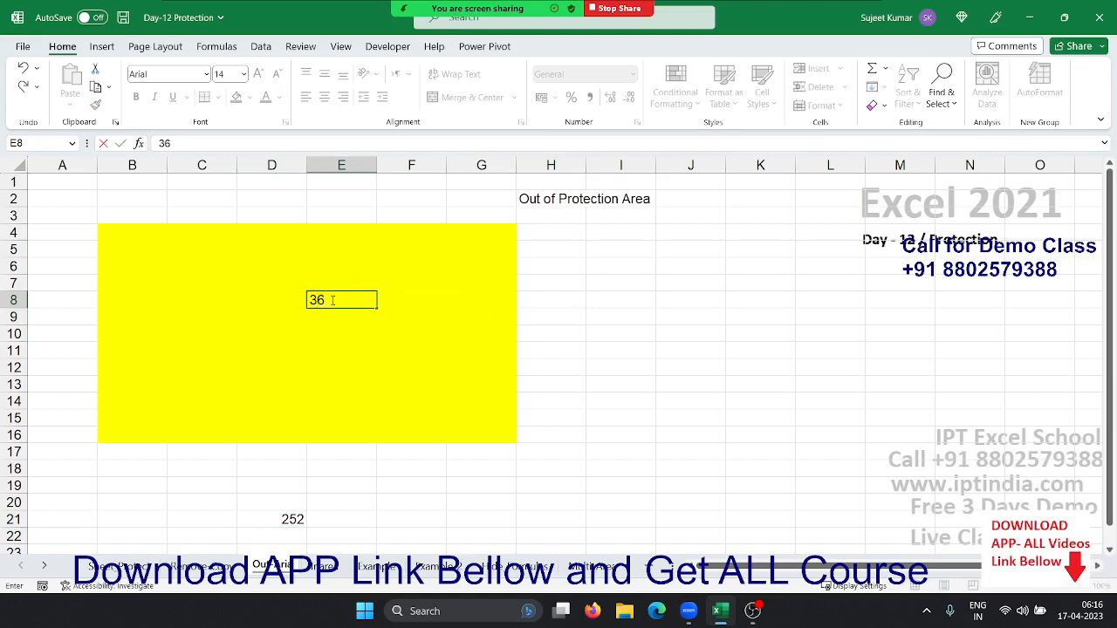
{"action": "key", "text": "Return"}
{"action": "type", "text": "2563"}
{"action": "key", "text": "Return"}
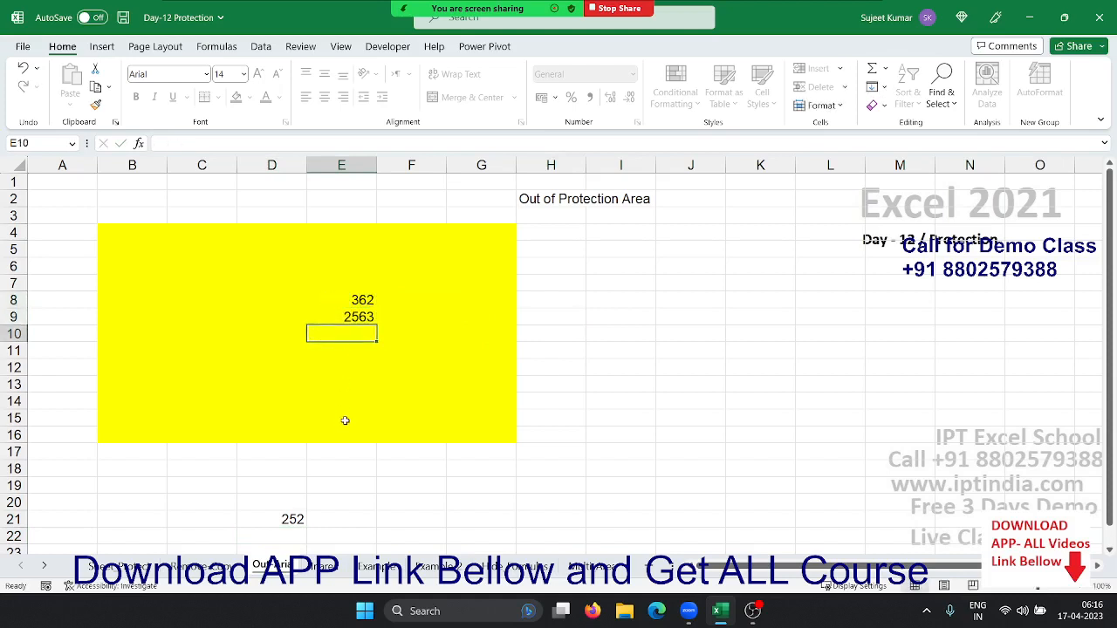
{"action": "left_click", "coordinate": [323, 566]}
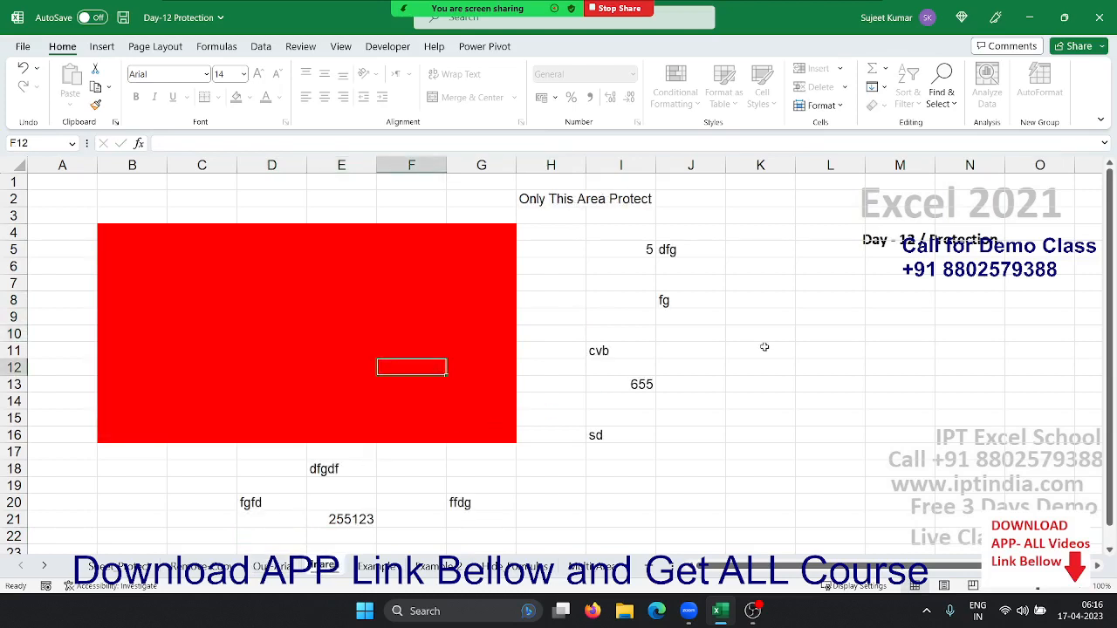
Enter 25 in L9 and verify locked cell F13 in the red block rejects edits
{"action": "left_click", "coordinate": [840, 319]}
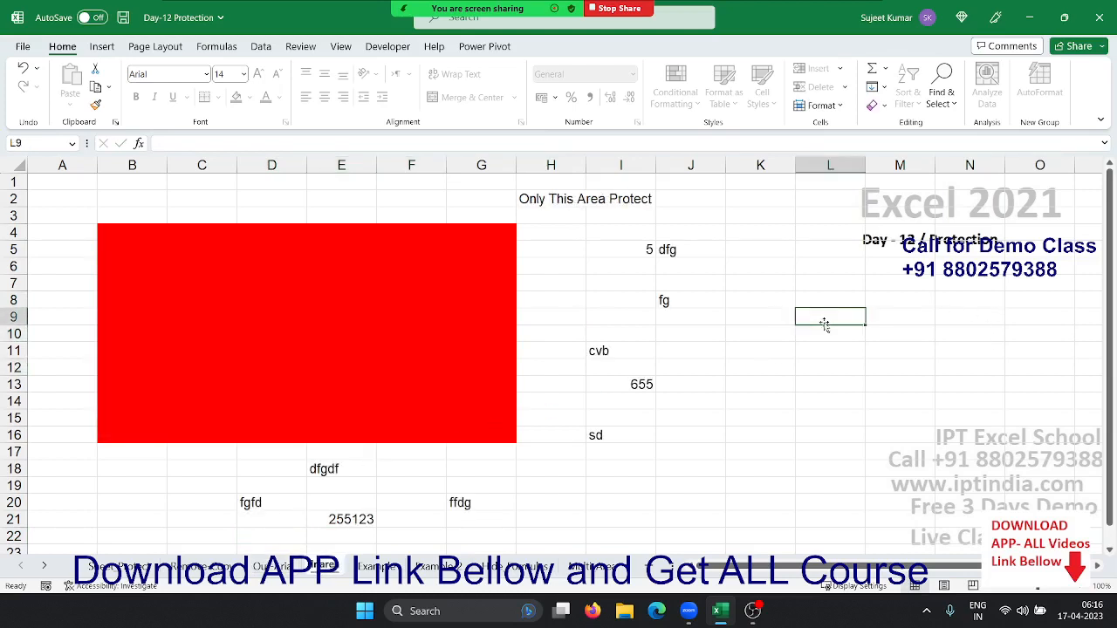
{"action": "type", "text": "25"}
{"action": "key", "text": "Return"}
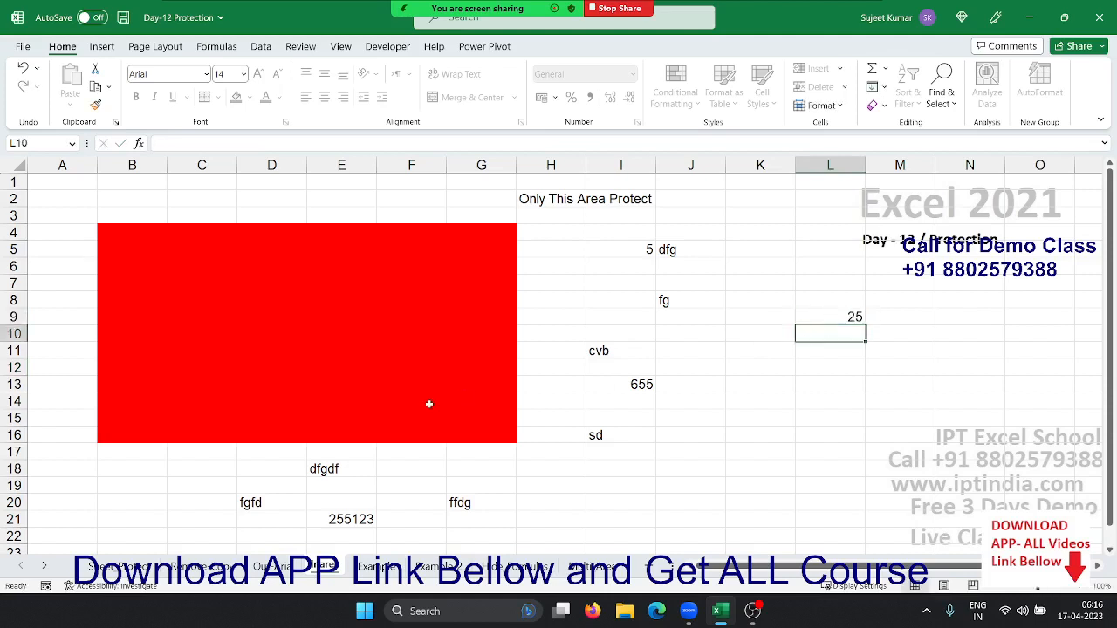
{"action": "left_click", "coordinate": [414, 389]}
{"action": "double_click", "coordinate": [414, 388]}
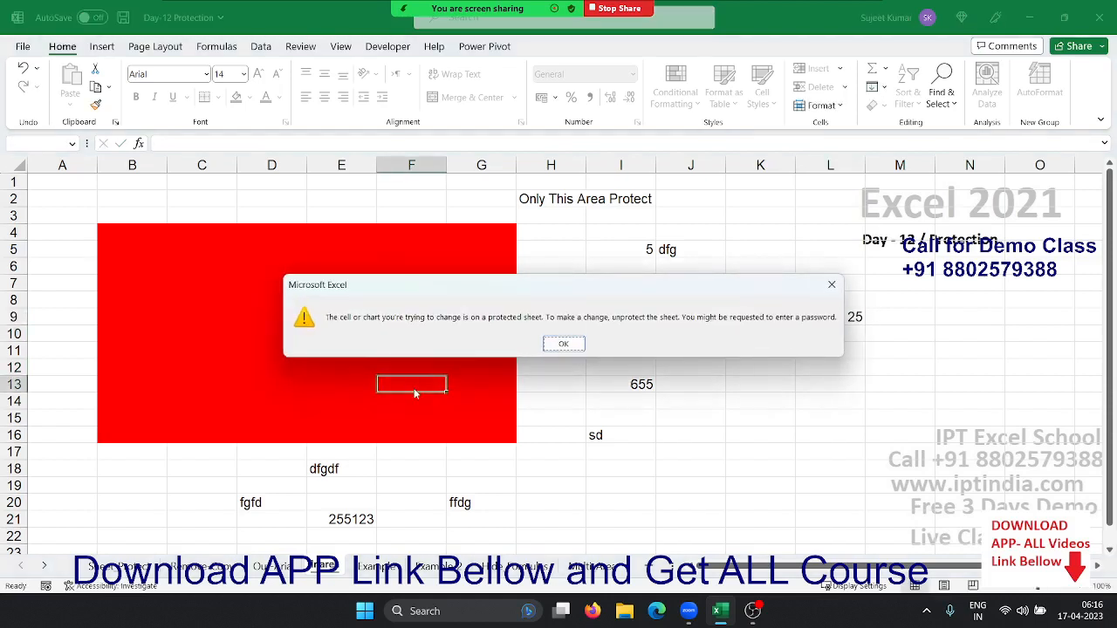
{"action": "left_click", "coordinate": [563, 344]}
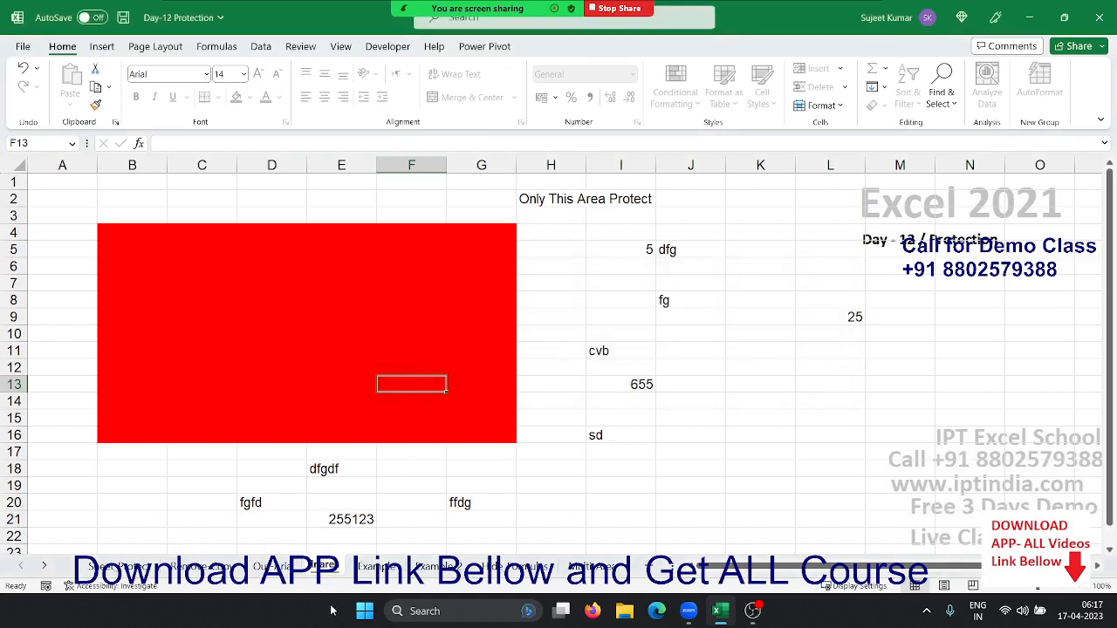
Unprotect the 'Only This Area Protect' sheet and select the whole worksheet
{"action": "right_click", "coordinate": [325, 565]}
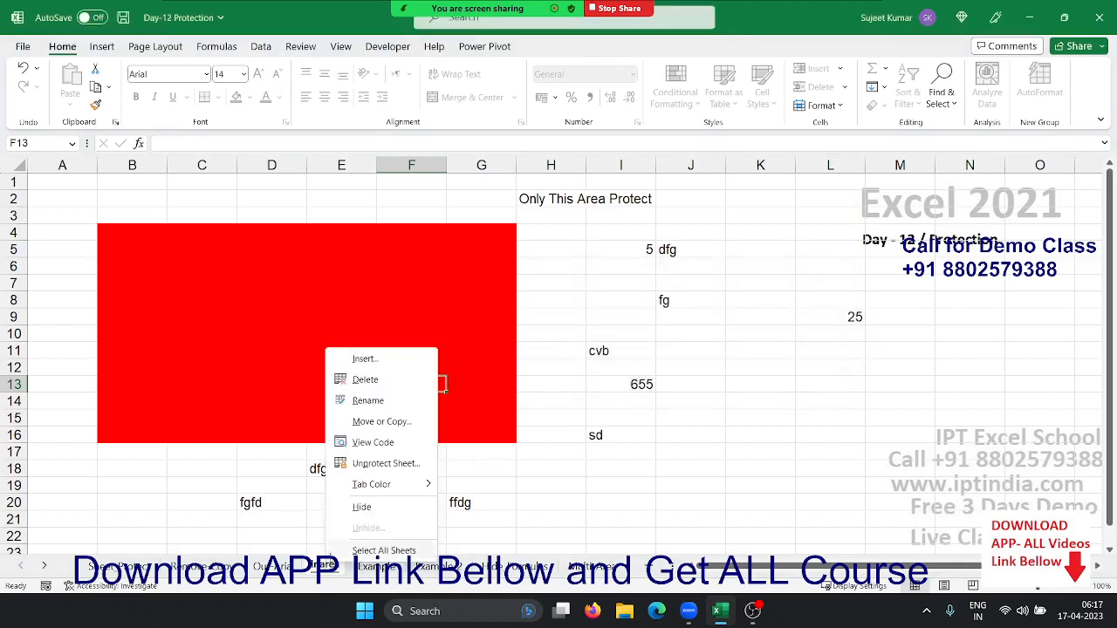
{"action": "left_click", "coordinate": [372, 461]}
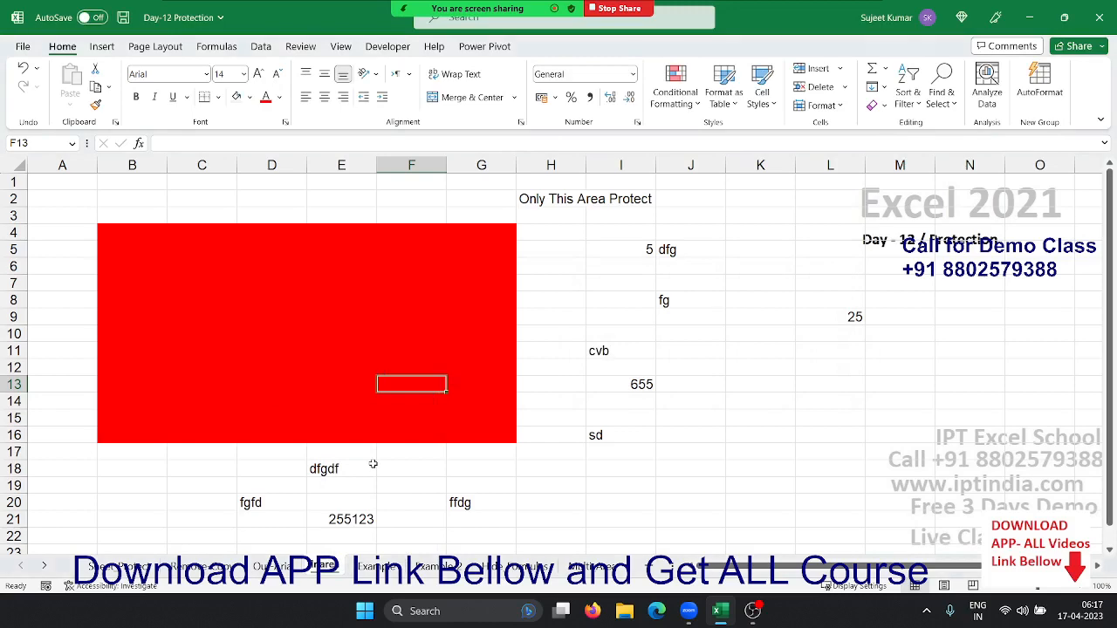
{"action": "left_click", "coordinate": [56, 197]}
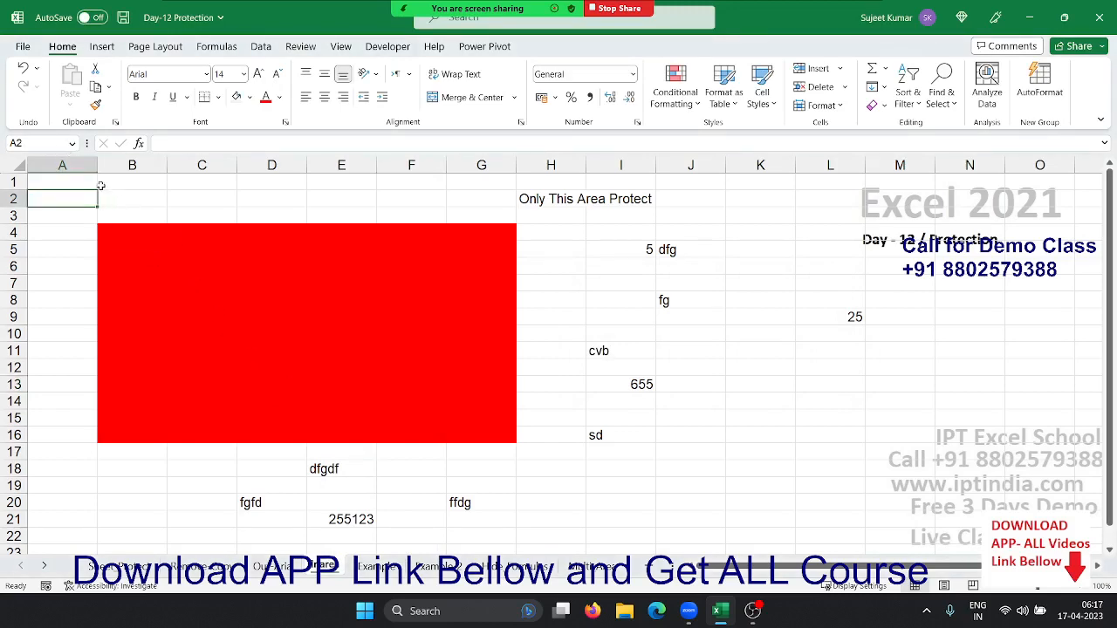
{"action": "left_click", "coordinate": [18, 165]}
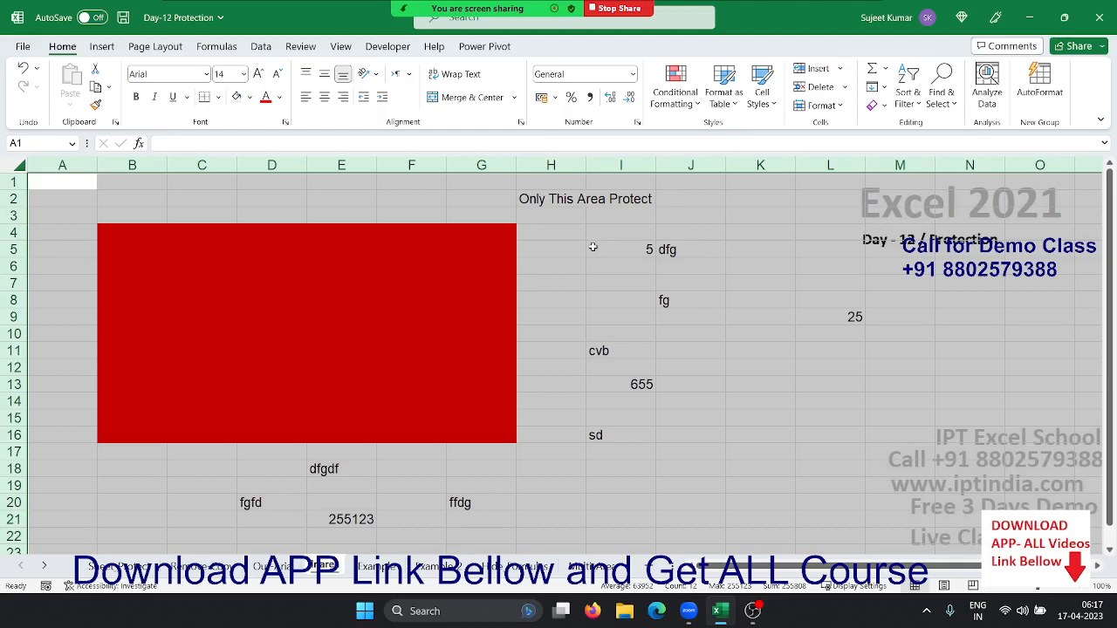
Clear the Locked setting for every cell on the 'Only This Area Protect' sheet
{"action": "right_click", "coordinate": [468, 283]}
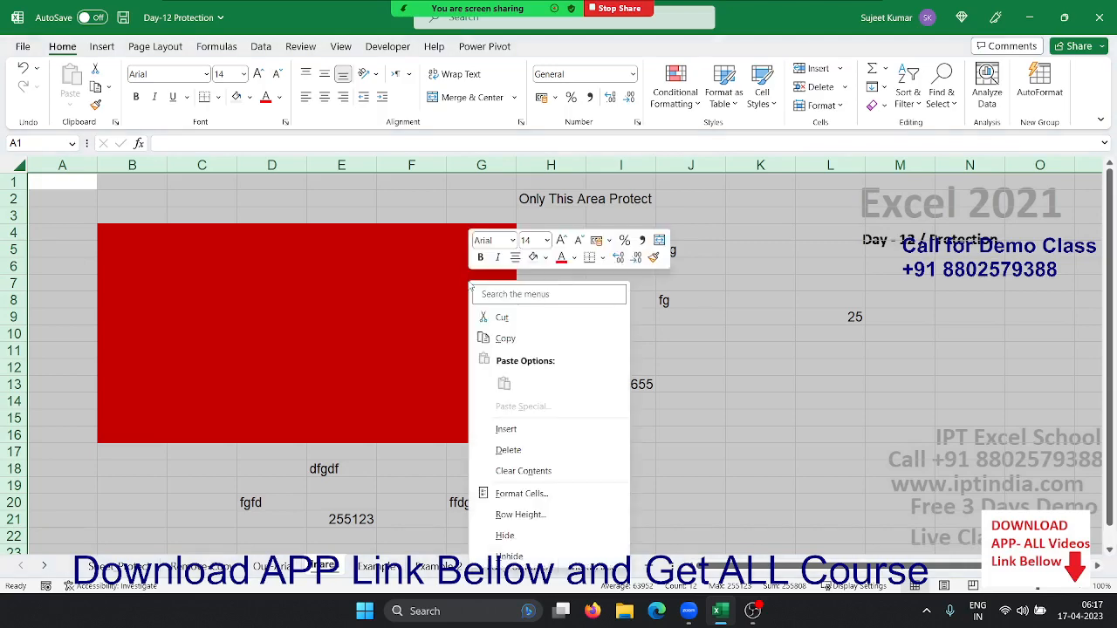
{"action": "left_click", "coordinate": [525, 489]}
{"action": "left_click", "coordinate": [346, 280]}
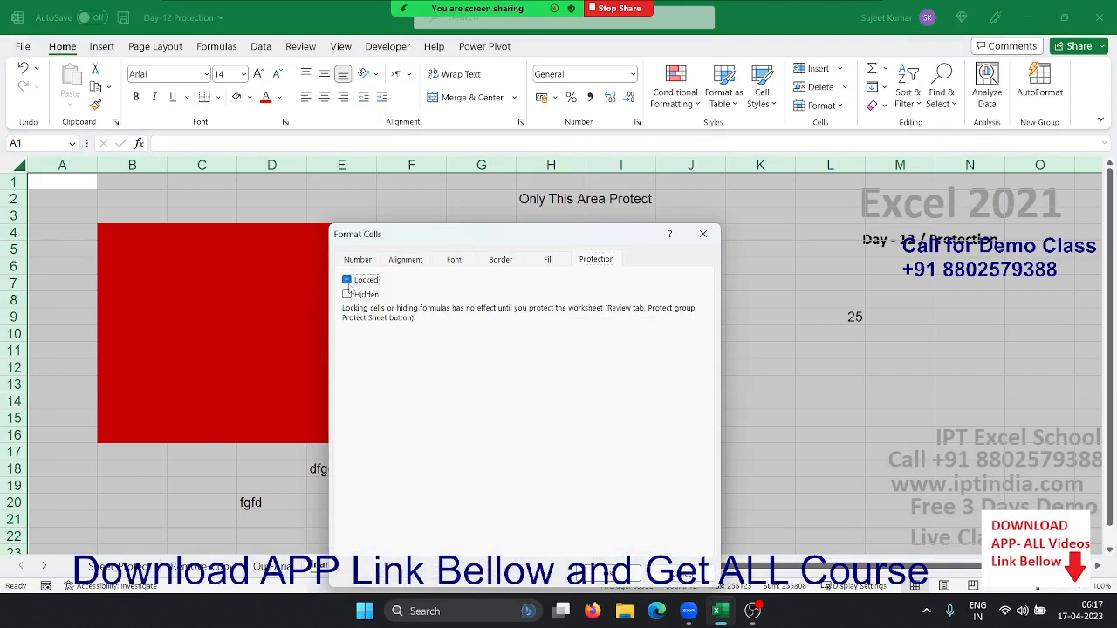
{"action": "left_click", "coordinate": [347, 283]}
{"action": "left_click", "coordinate": [602, 571]}
{"action": "left_click", "coordinate": [457, 371]}
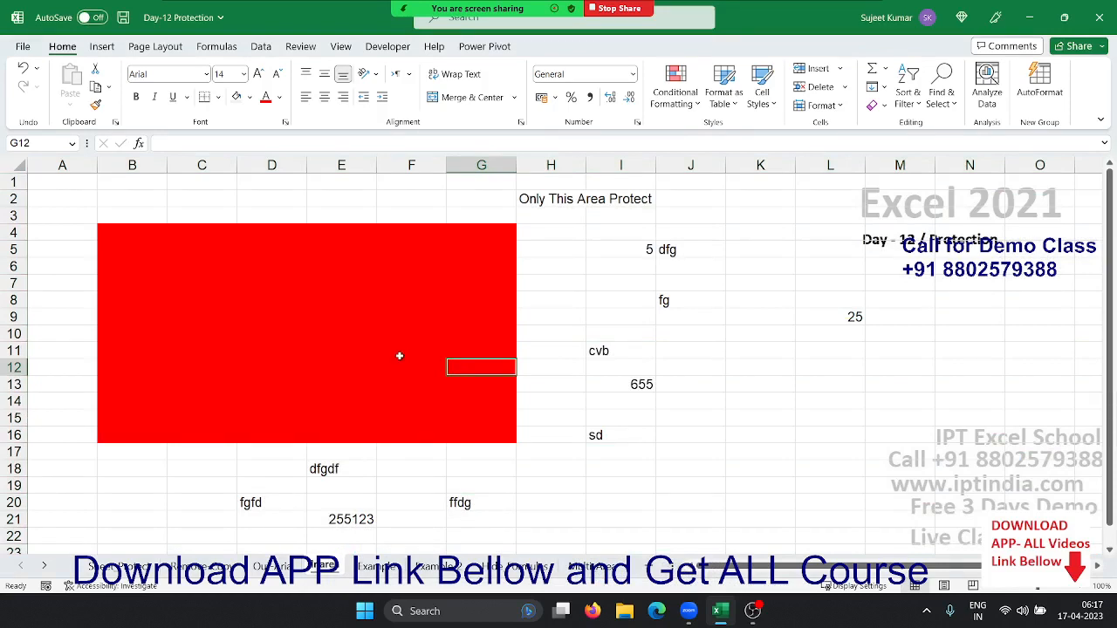
{"action": "left_click", "coordinate": [326, 314]}
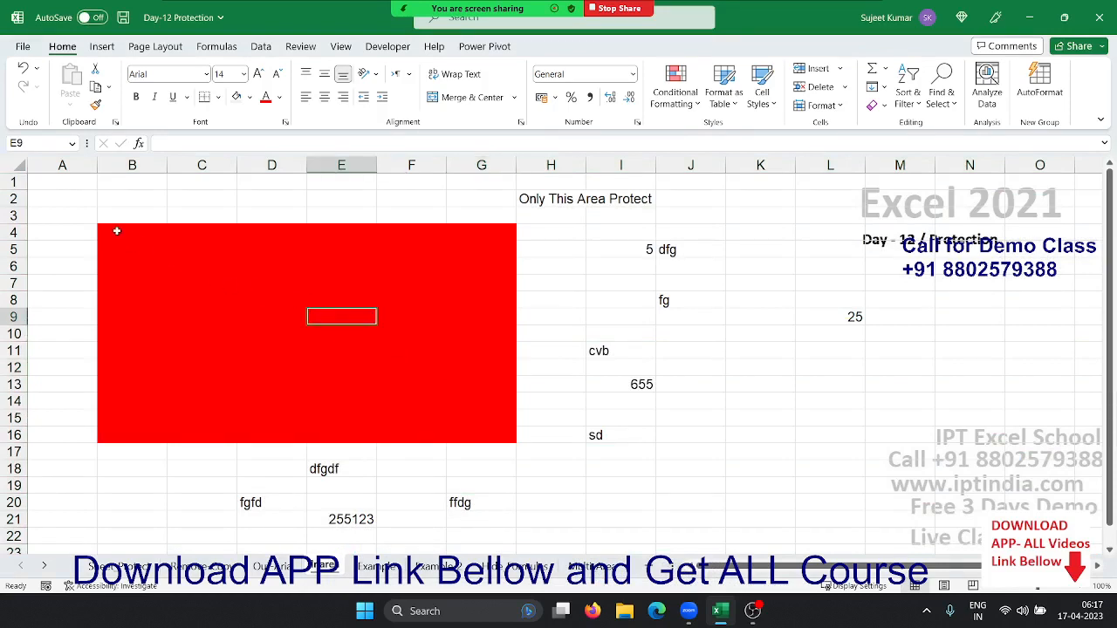
Turn the Locked setting back on for the red block B4:G16 only
{"action": "left_click_drag", "start_coordinate": [105, 230], "coordinate": [478, 434]}
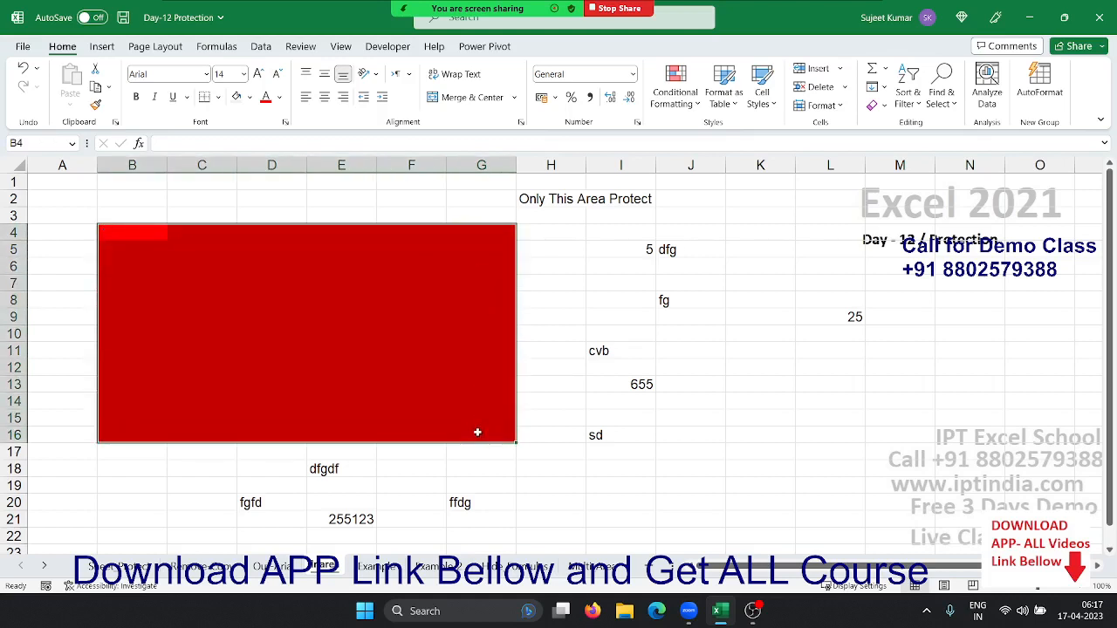
{"action": "right_click", "coordinate": [416, 362]}
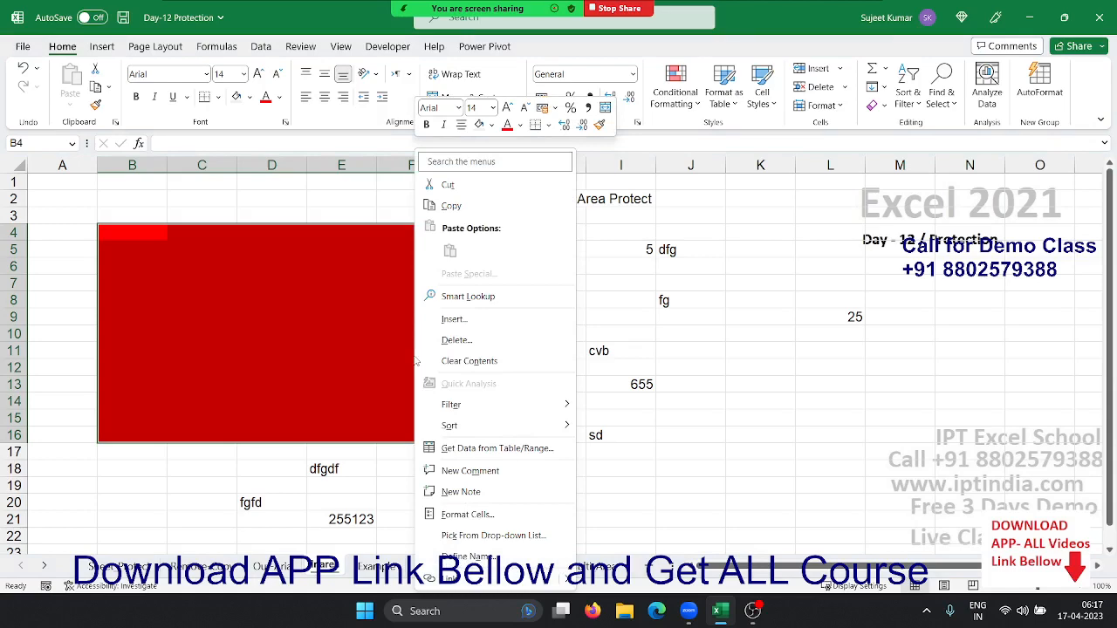
{"action": "left_click", "coordinate": [465, 515]}
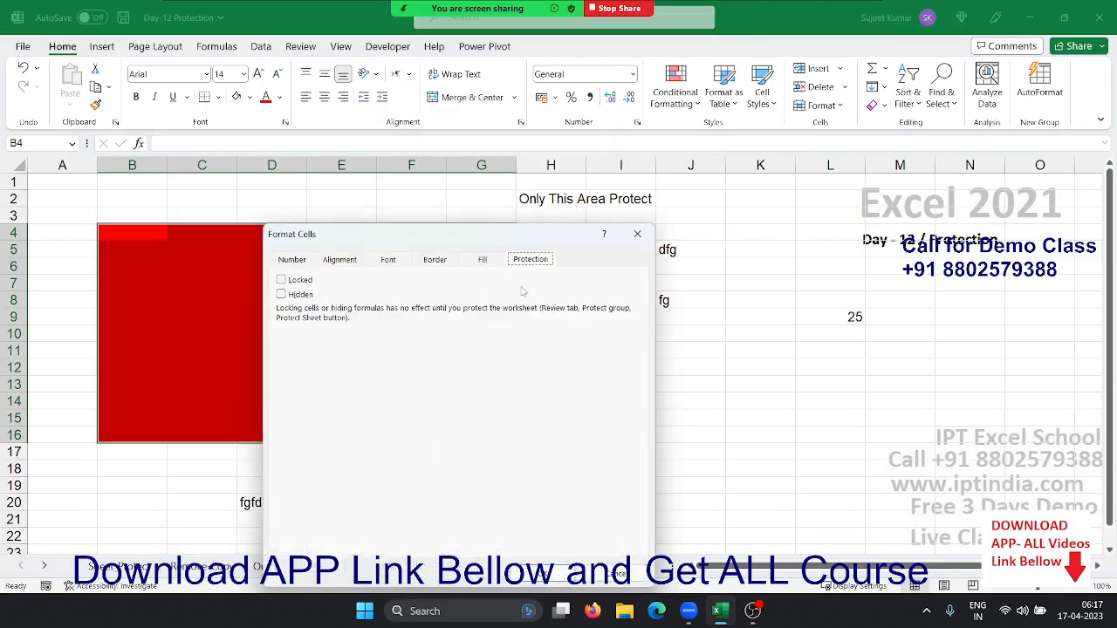
{"action": "left_click", "coordinate": [281, 280]}
{"action": "left_click", "coordinate": [541, 572]}
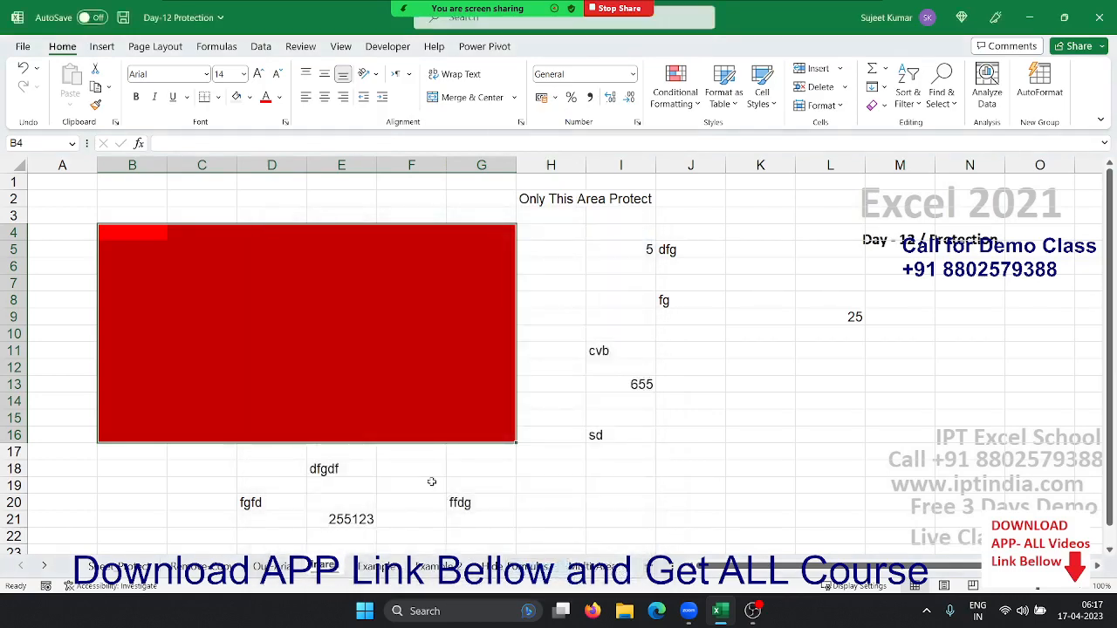
{"action": "left_click", "coordinate": [425, 469]}
Protect the sheet and verify locked cell E14 in the red area rejects editing
{"action": "right_click", "coordinate": [327, 565]}
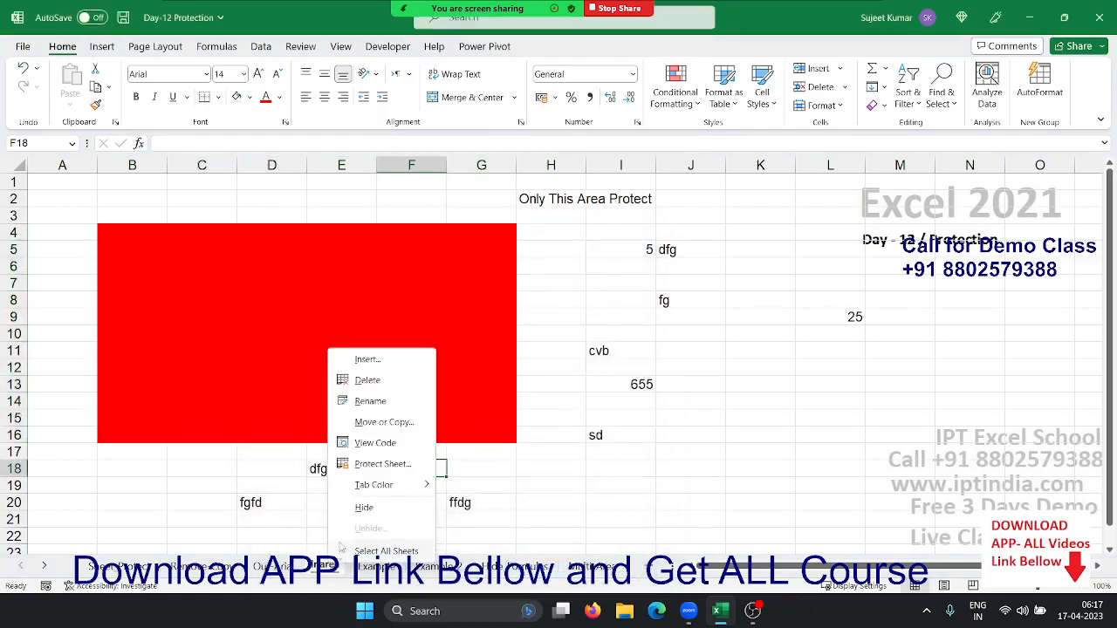
{"action": "left_click", "coordinate": [365, 465]}
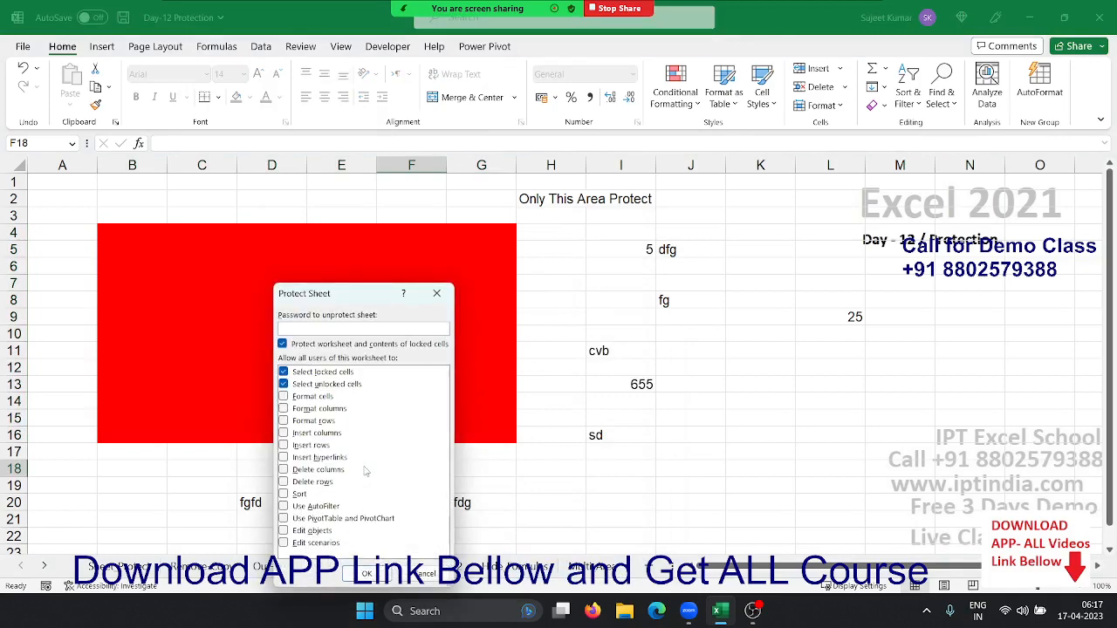
{"action": "left_click", "coordinate": [347, 574]}
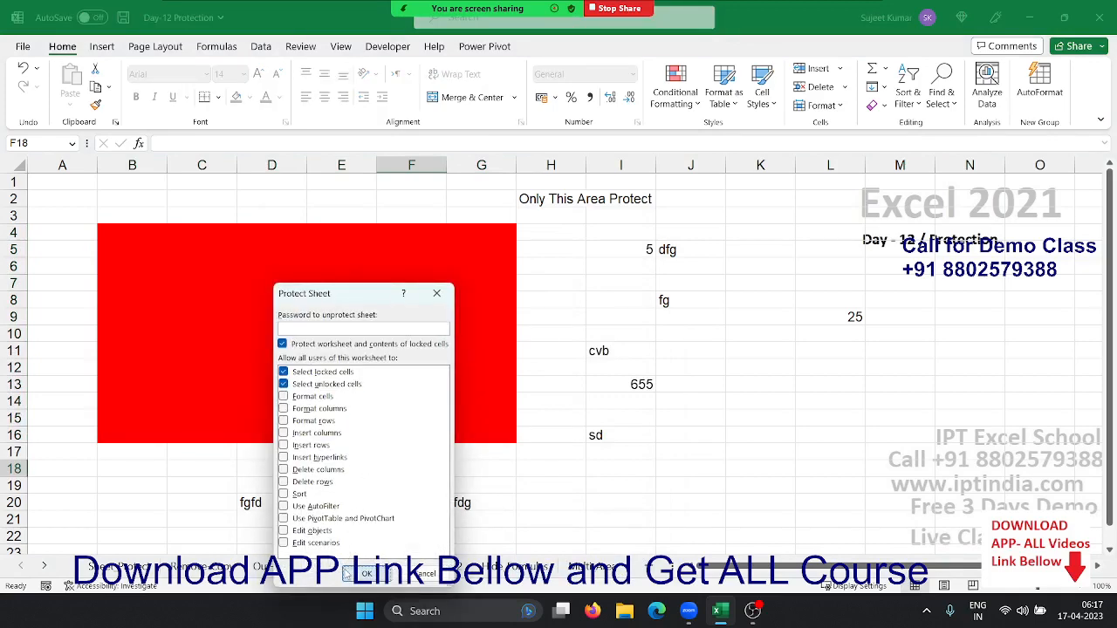
{"action": "left_click", "coordinate": [326, 397]}
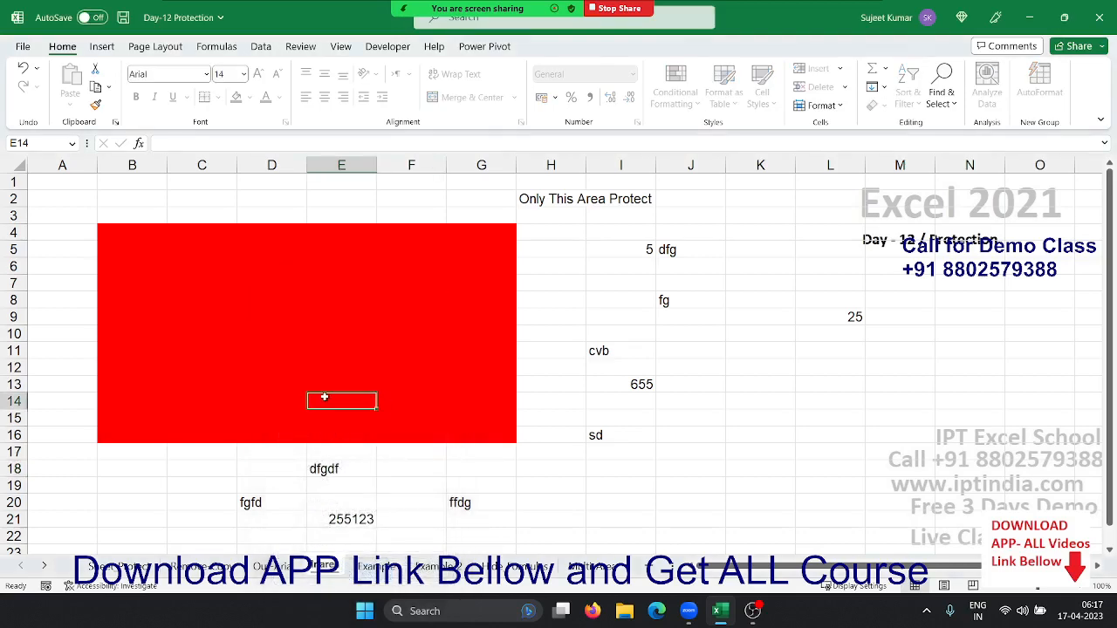
{"action": "double_click", "coordinate": [324, 397]}
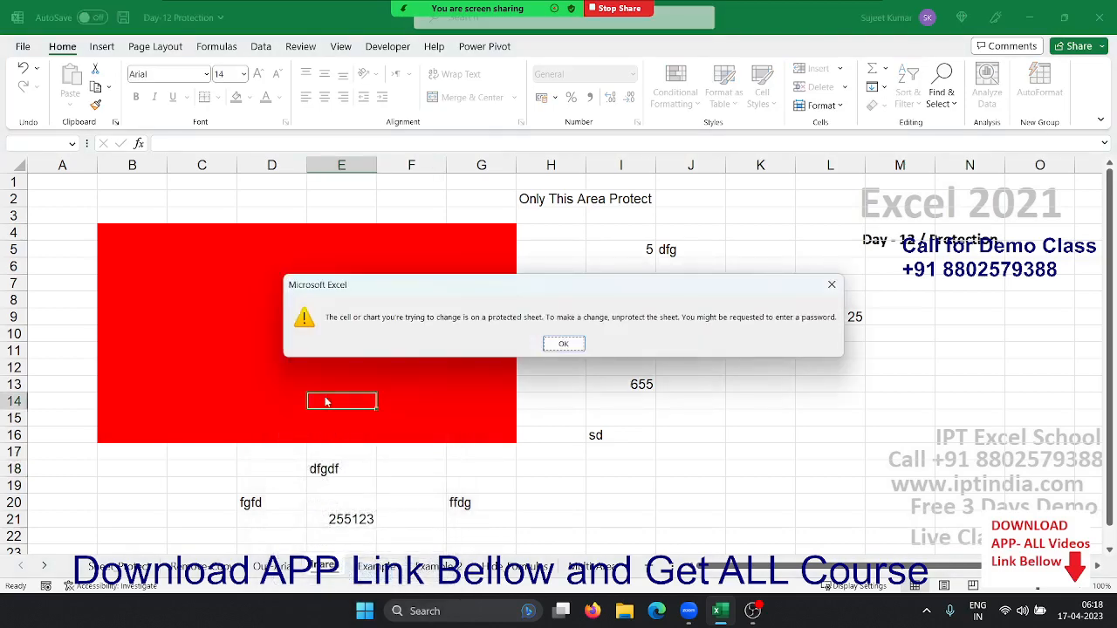
{"action": "left_click", "coordinate": [562, 344]}
Enter 52 in J14 and 6325 in J15, then move to the Example sheet
{"action": "left_click", "coordinate": [690, 401]}
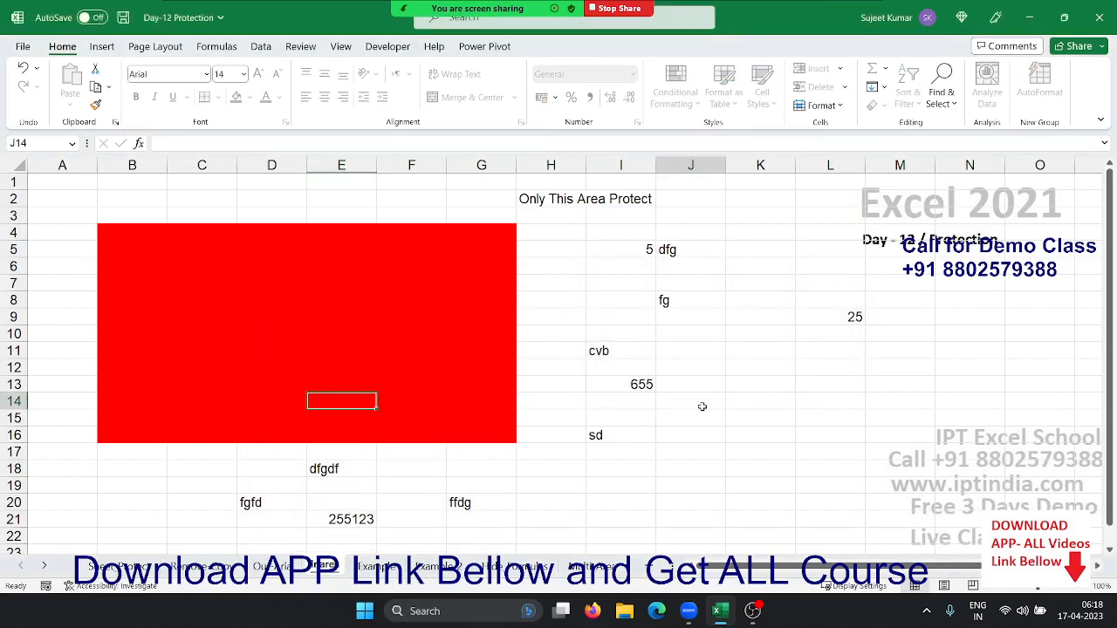
{"action": "type", "text": "52"}
{"action": "key", "text": "Return"}
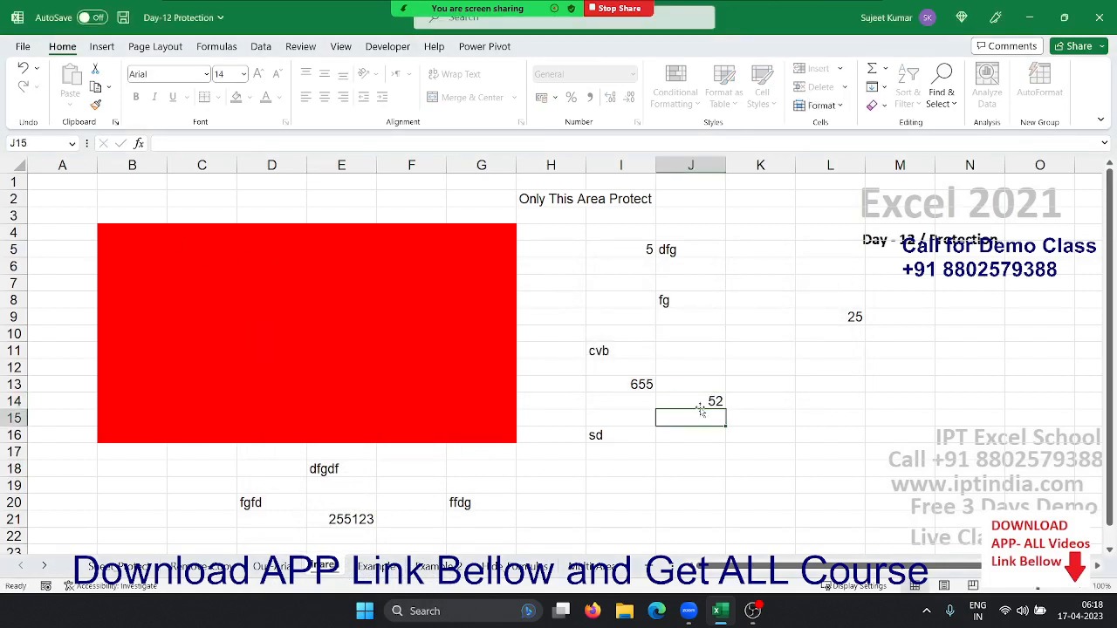
{"action": "type", "text": "6325"}
{"action": "key", "text": "Return"}
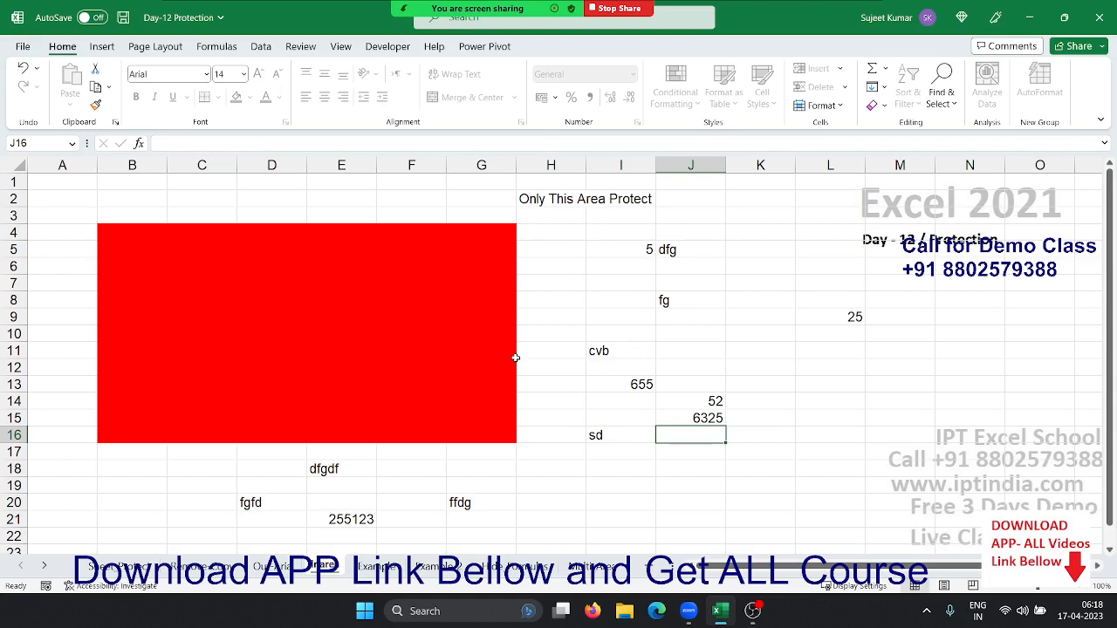
{"action": "left_click", "coordinate": [389, 575]}
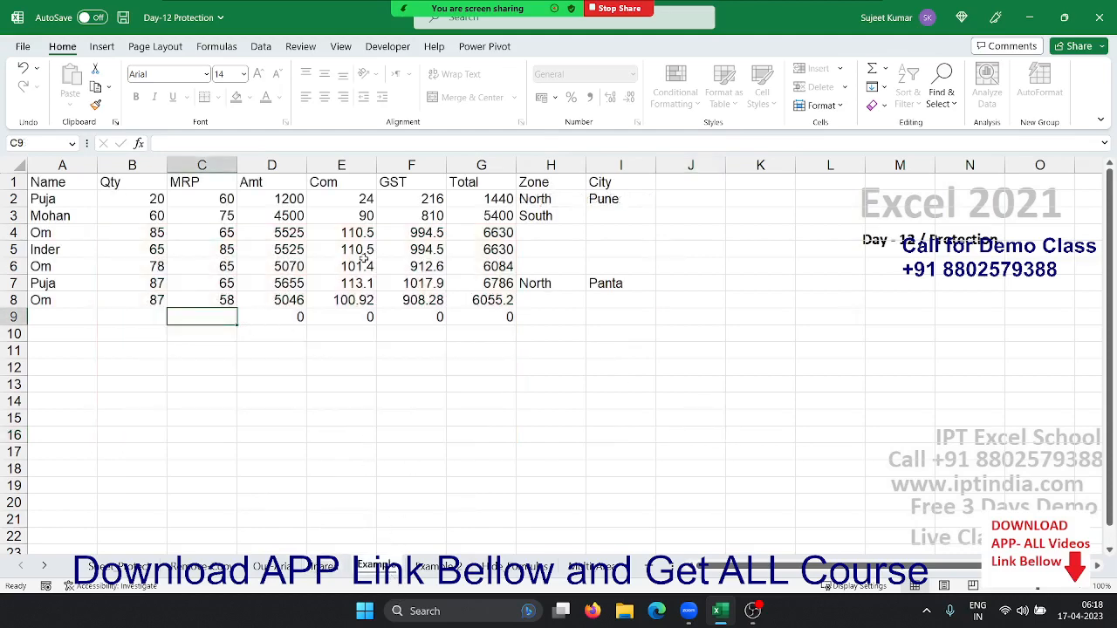
Add a new name in A9 with Qty 78 and MRP 65, then step to unlocked H9
{"action": "left_click", "coordinate": [85, 312]}
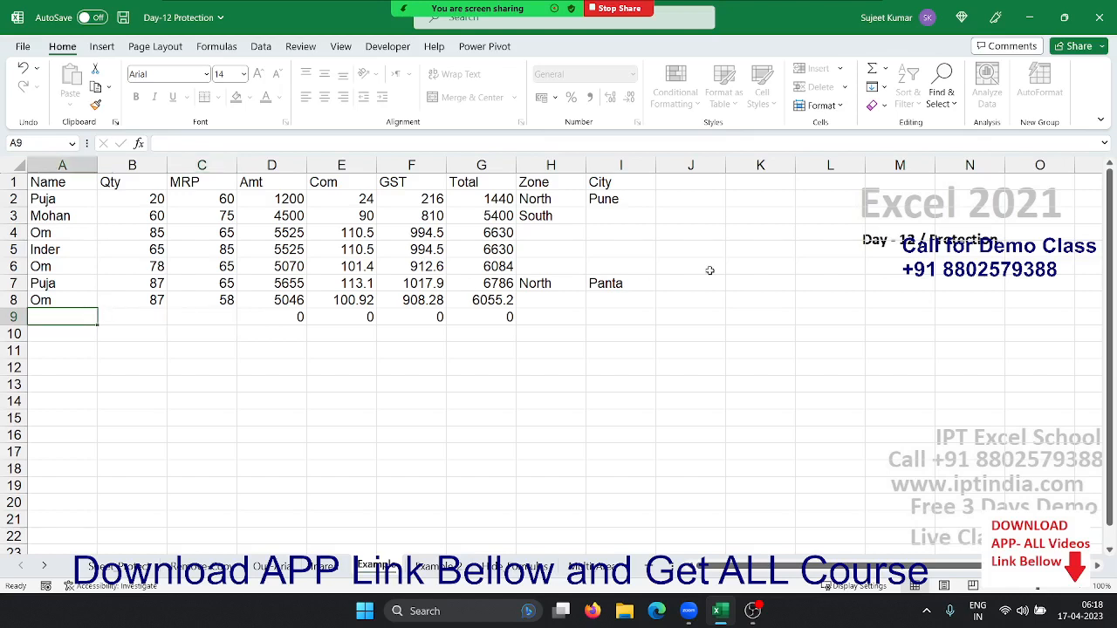
{"action": "type", "text": "Uday"}
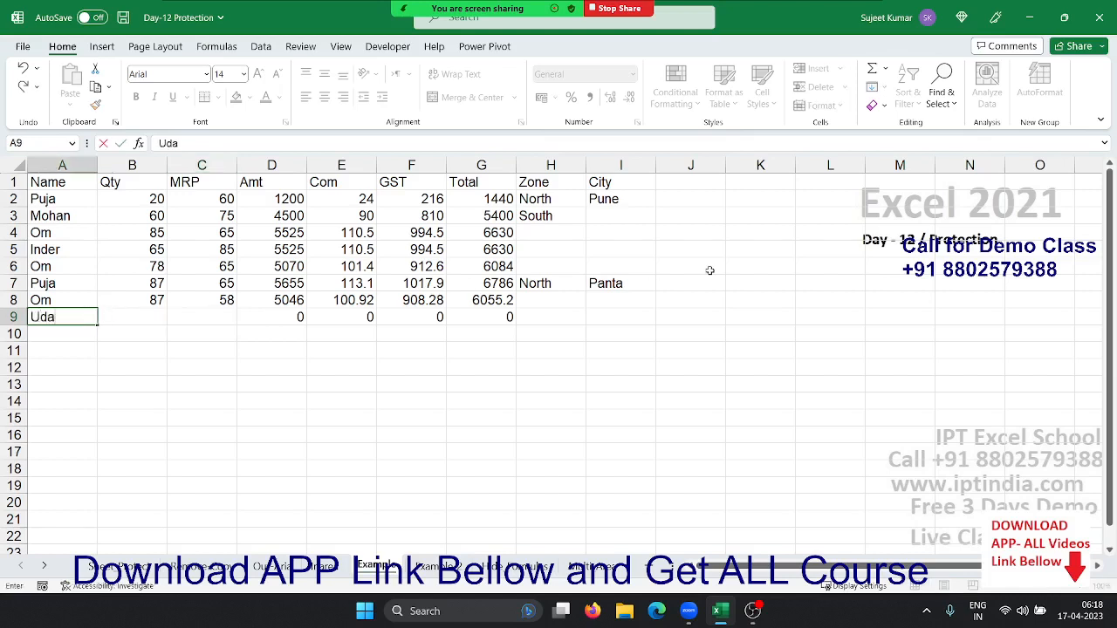
{"action": "key", "text": "Tab"}
{"action": "type", "text": "78"}
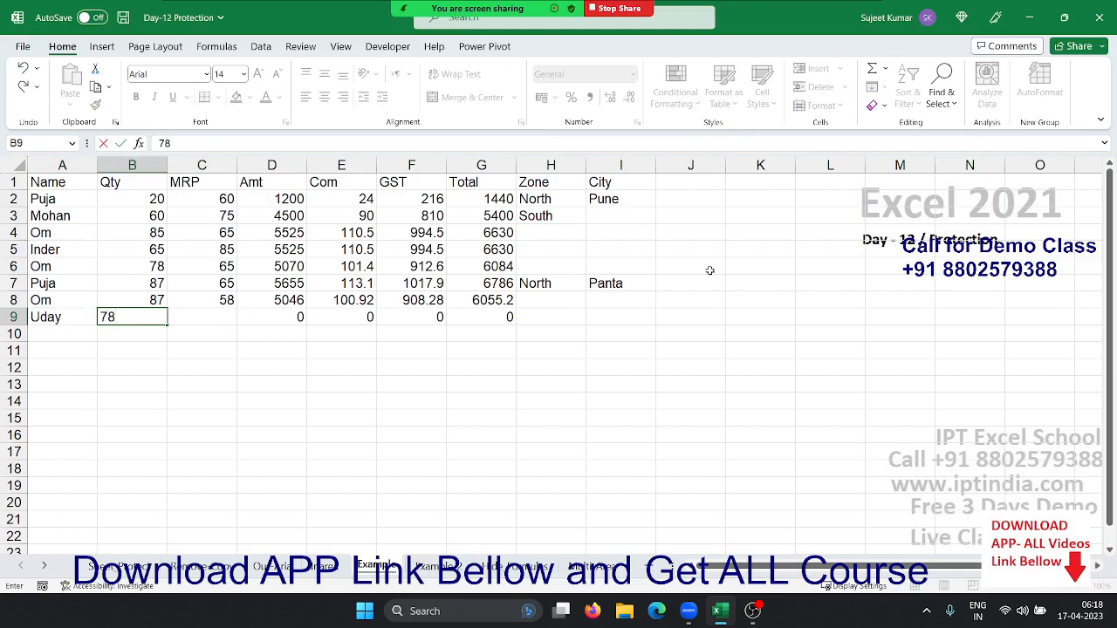
{"action": "key", "text": "Tab"}
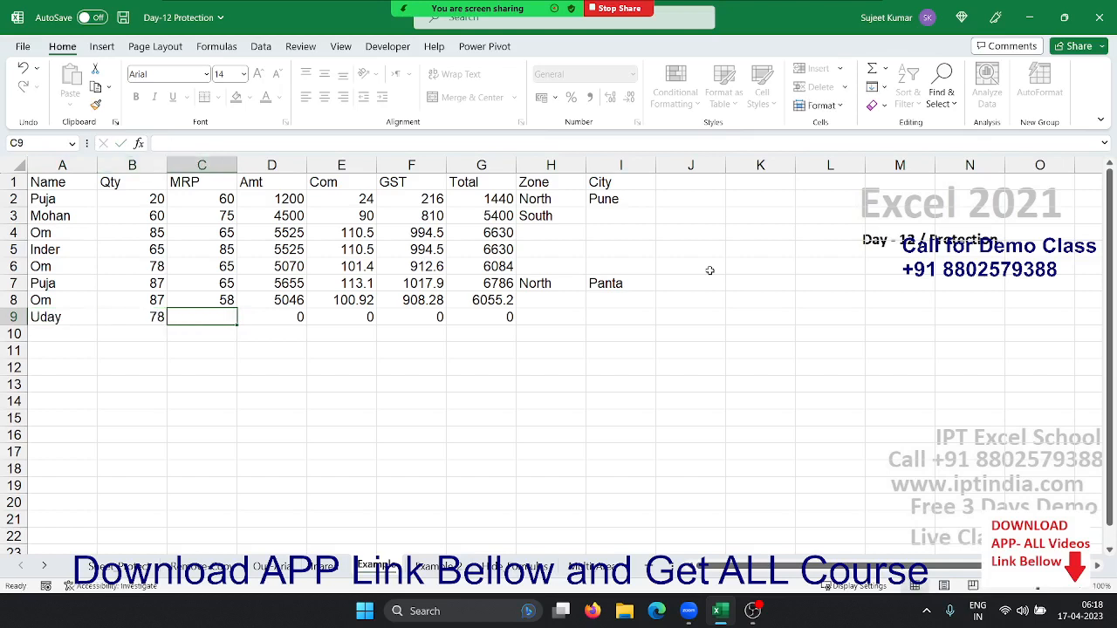
{"action": "type", "text": "65"}
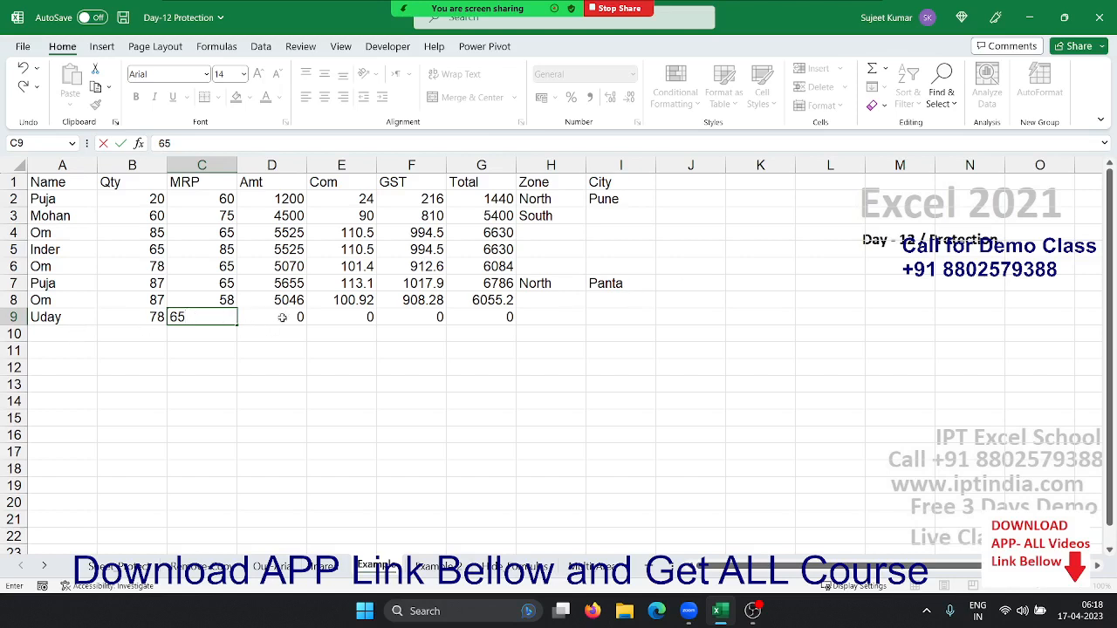
{"action": "left_click", "coordinate": [584, 312]}
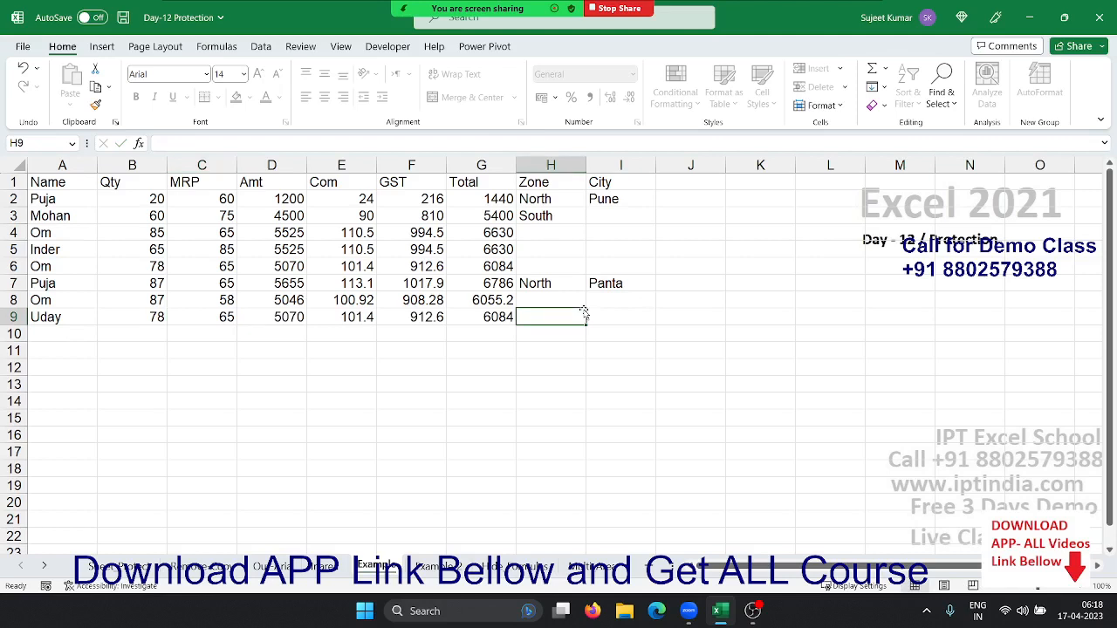
{"action": "key", "text": "Left"}
{"action": "key", "text": "Right"}
{"action": "key", "text": "Left"}
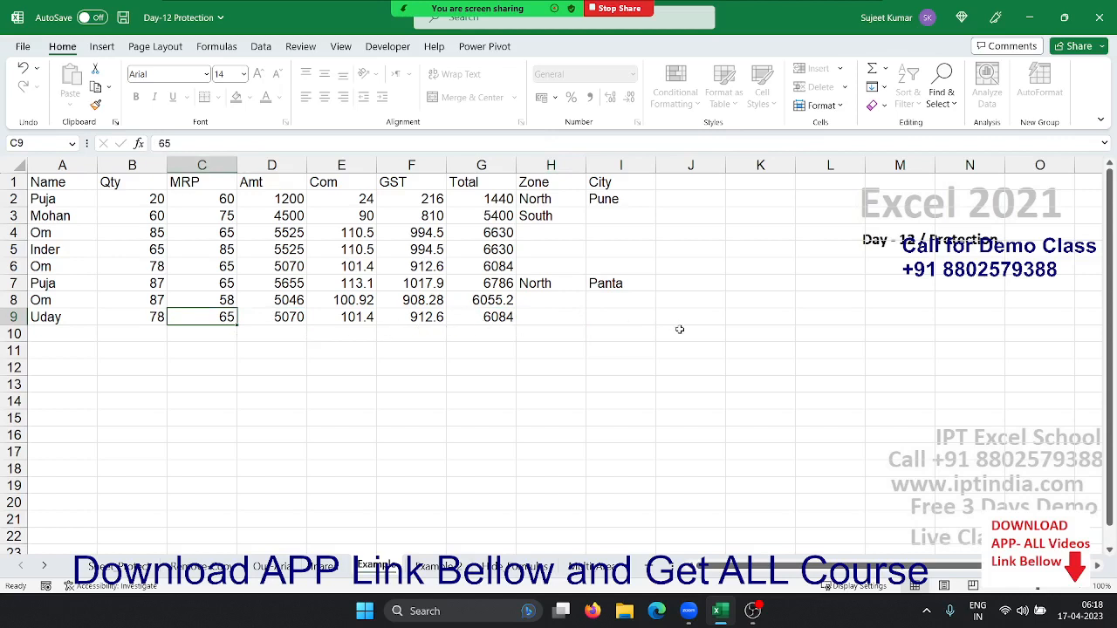
{"action": "key", "text": "Right"}
{"action": "key", "text": "Right"}
{"action": "key", "text": "Right"}
{"action": "key", "text": "Right"}
{"action": "key", "text": "Right"}
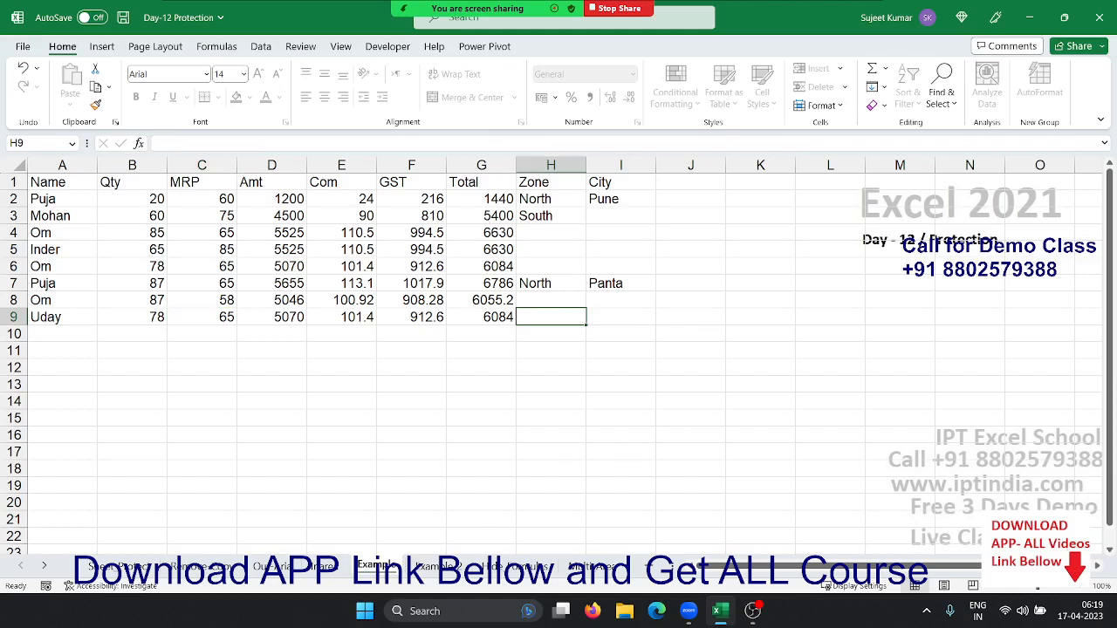
Unprotect the Example sheet and clear the Locked setting on all of its cells
{"action": "right_click", "coordinate": [427, 567]}
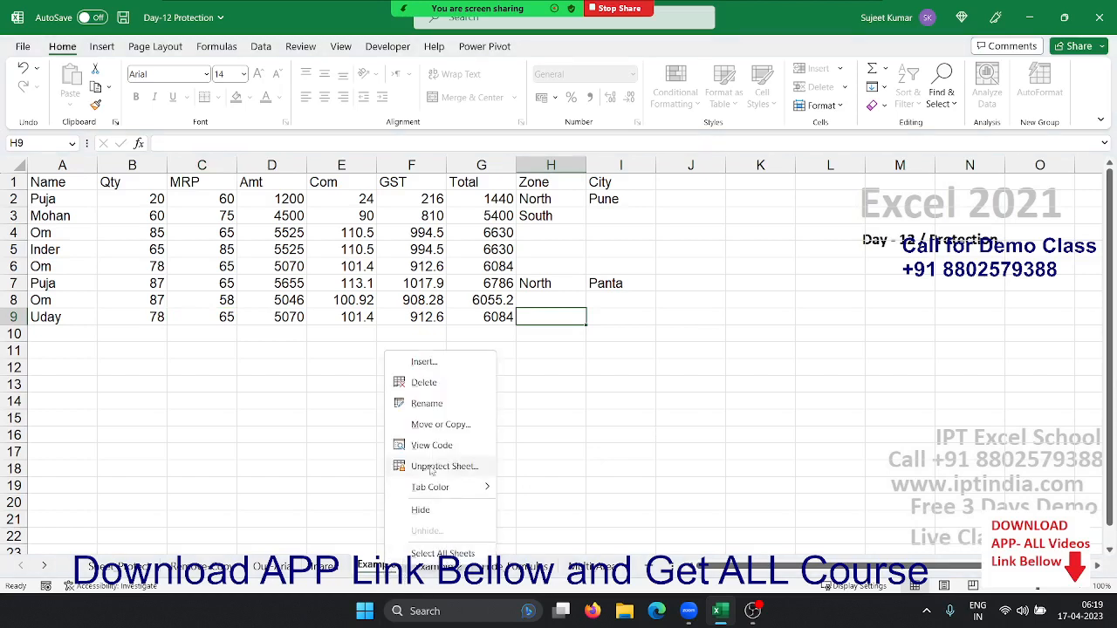
{"action": "key", "text": "Escape"}
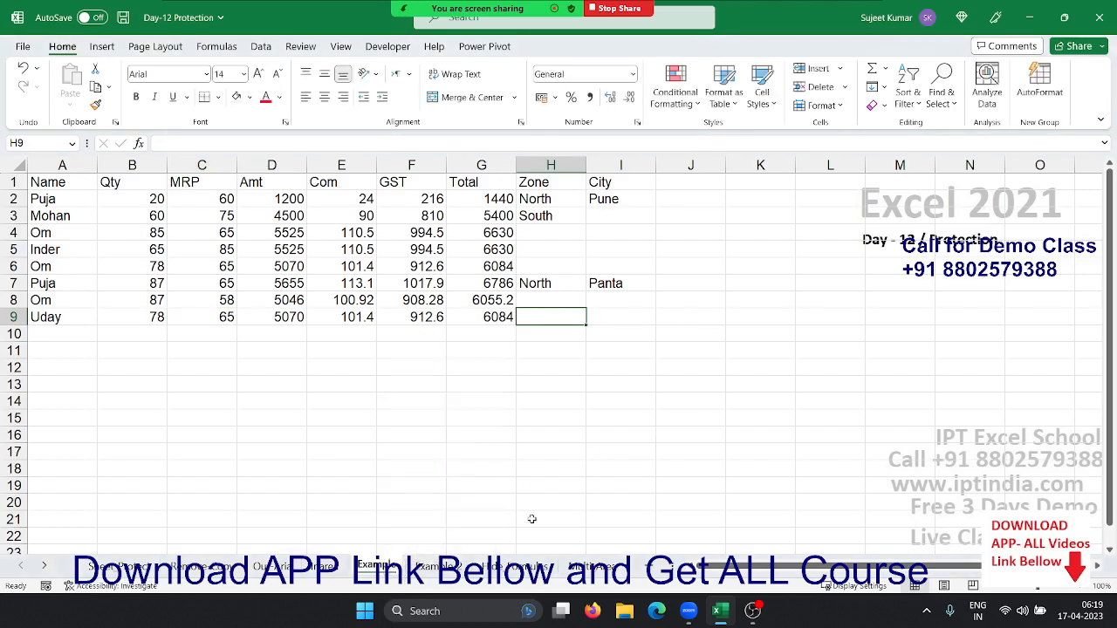
{"action": "left_click", "coordinate": [310, 485]}
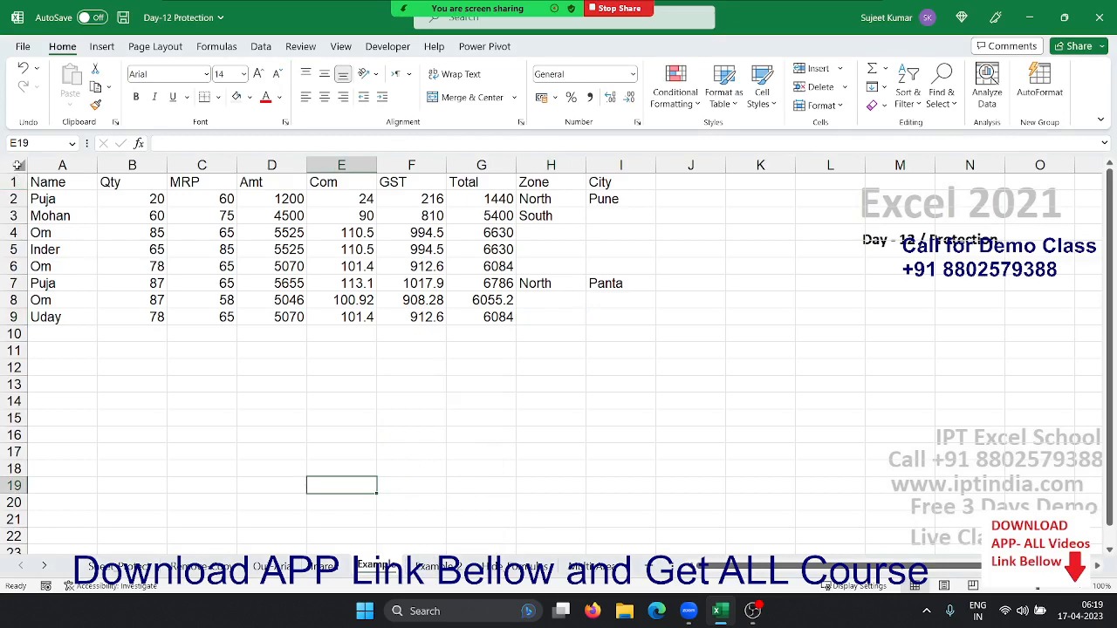
{"action": "left_click", "coordinate": [18, 164]}
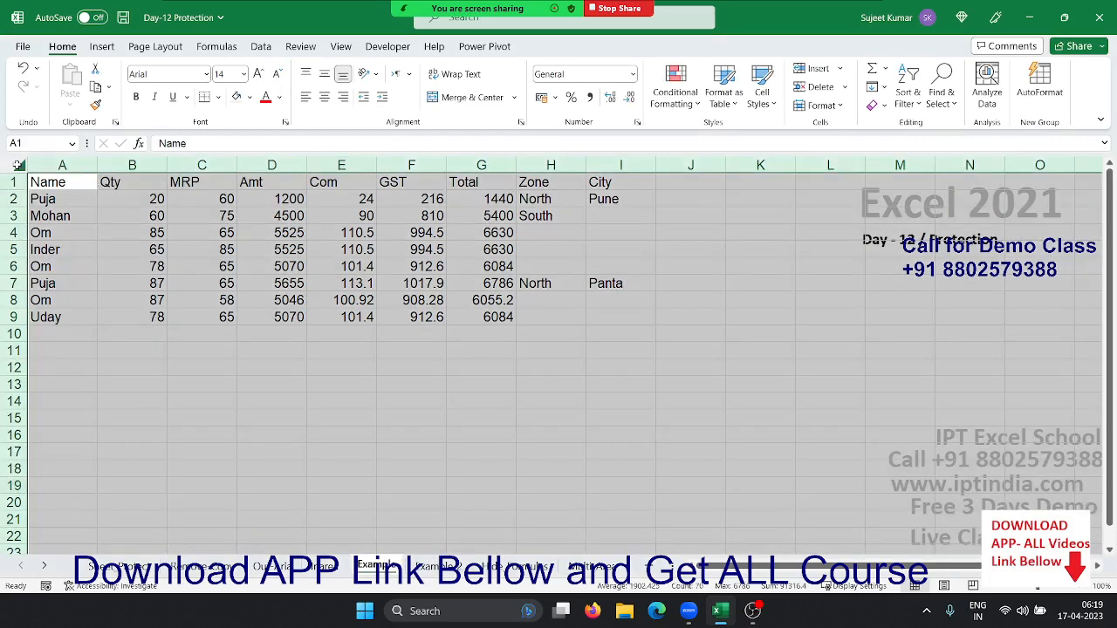
{"action": "right_click", "coordinate": [106, 206]}
{"action": "left_click", "coordinate": [160, 419]}
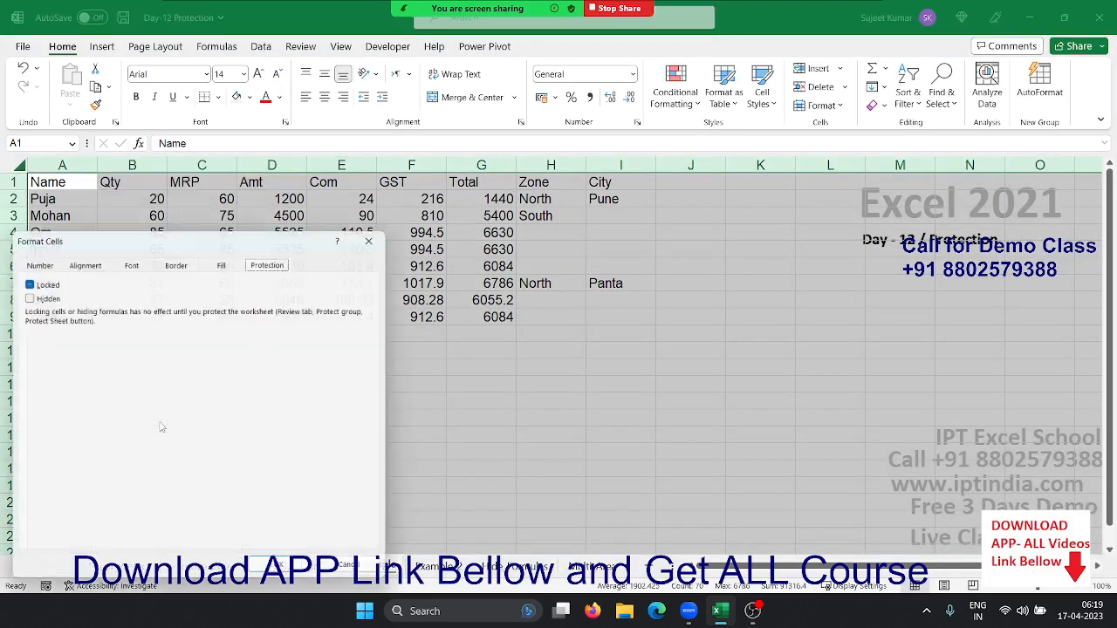
{"action": "left_click", "coordinate": [23, 280]}
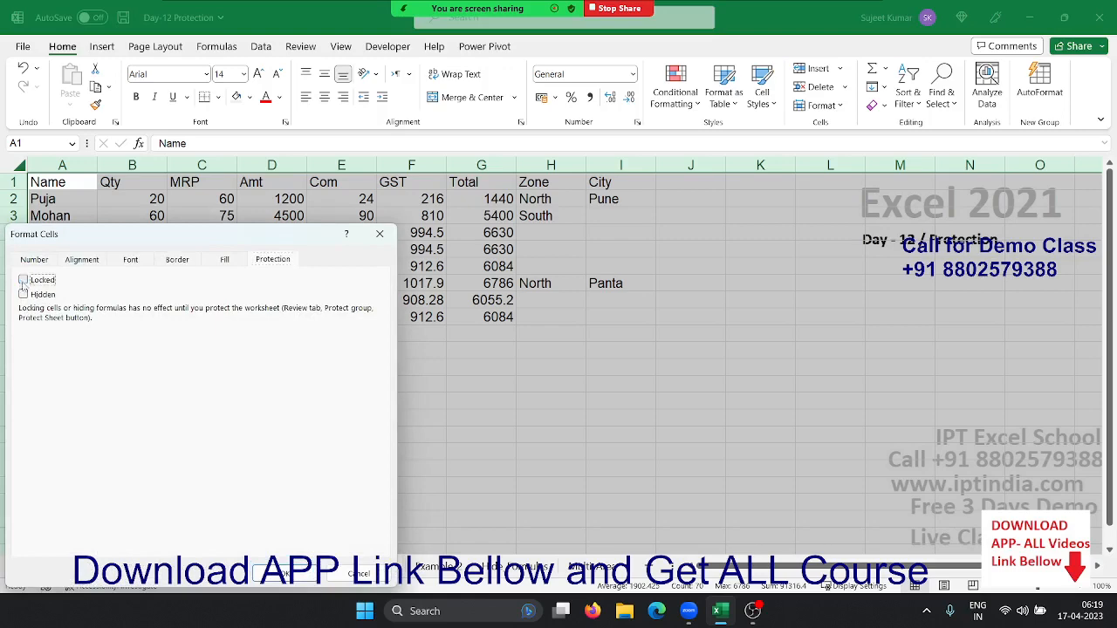
{"action": "left_click", "coordinate": [284, 573]}
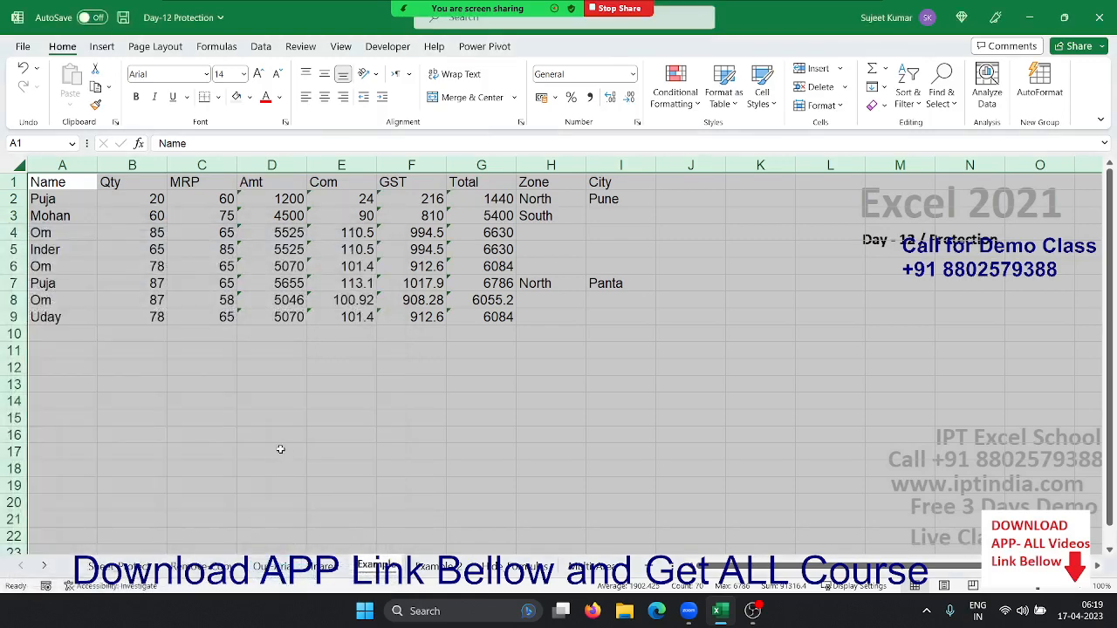
Review the row 8 Amt, Com (=D8*2%) and GST formulas
{"action": "left_click_drag", "start_coordinate": [281, 449], "coordinate": [253, 281]}
{"action": "left_click", "coordinate": [222, 285]}
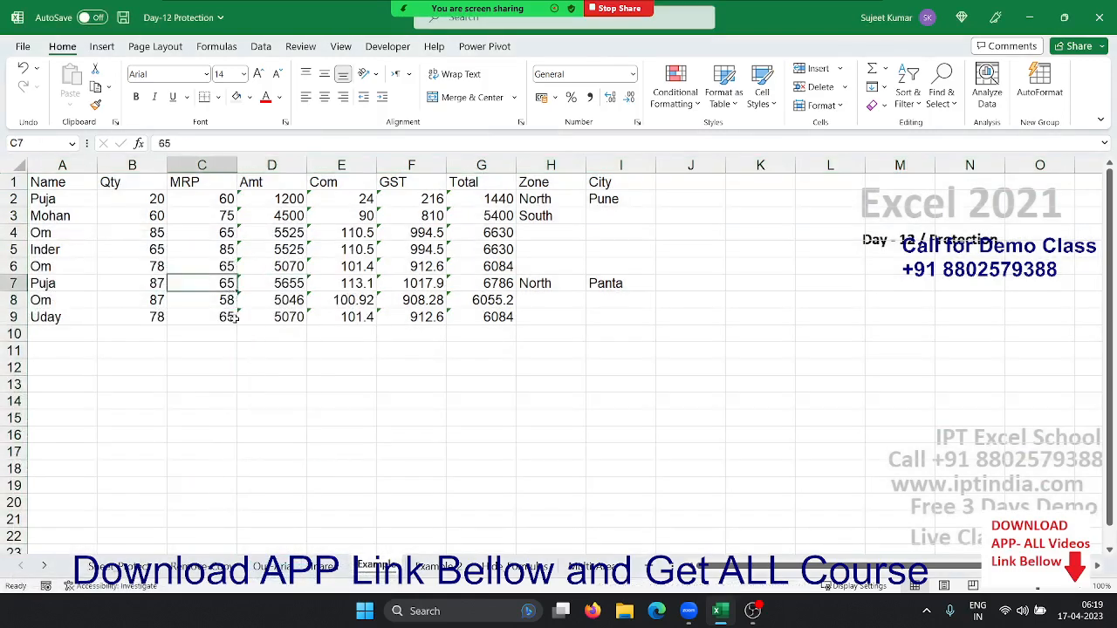
{"action": "left_click", "coordinate": [255, 307]}
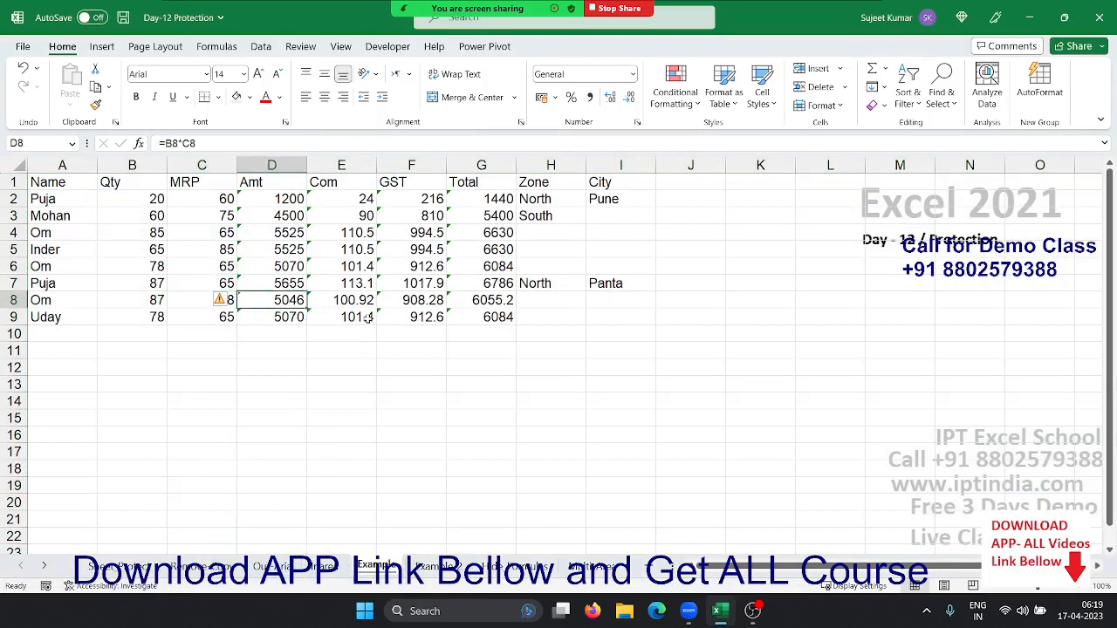
{"action": "key", "text": "Right"}
{"action": "key", "text": "Right"}
{"action": "key", "text": "Right"}
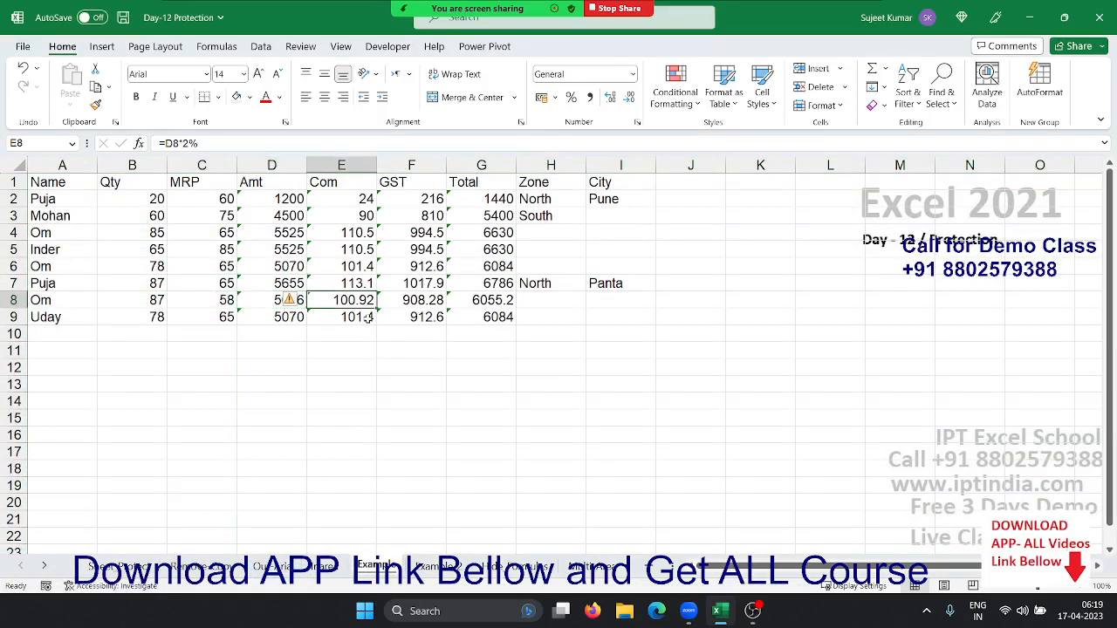
{"action": "key", "text": "Left"}
{"action": "key", "text": "Left"}
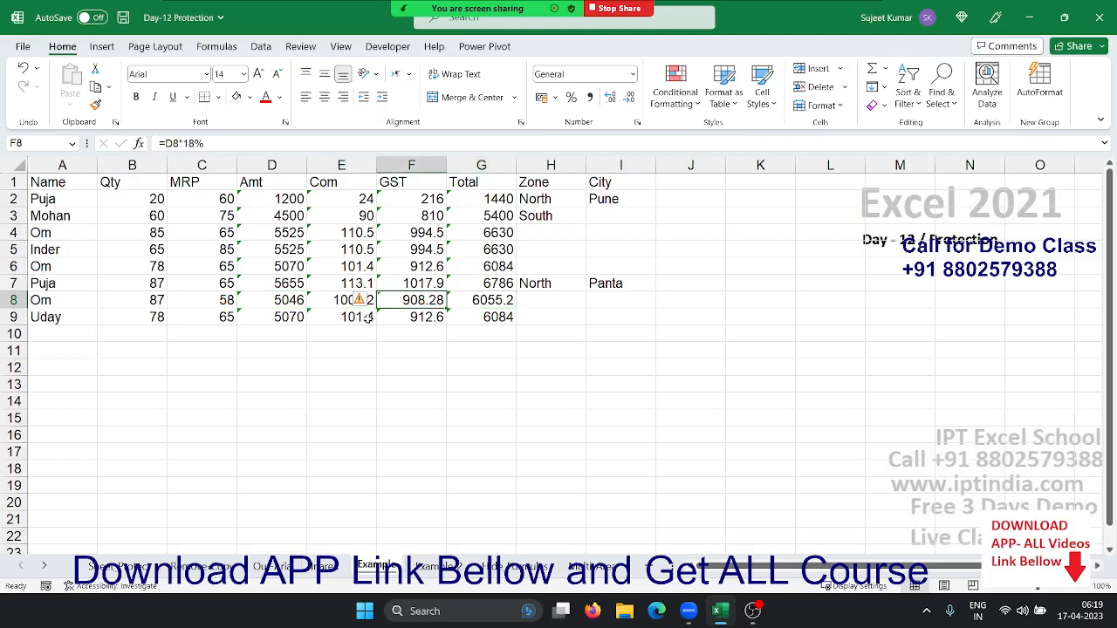
{"action": "key", "text": "F2"}
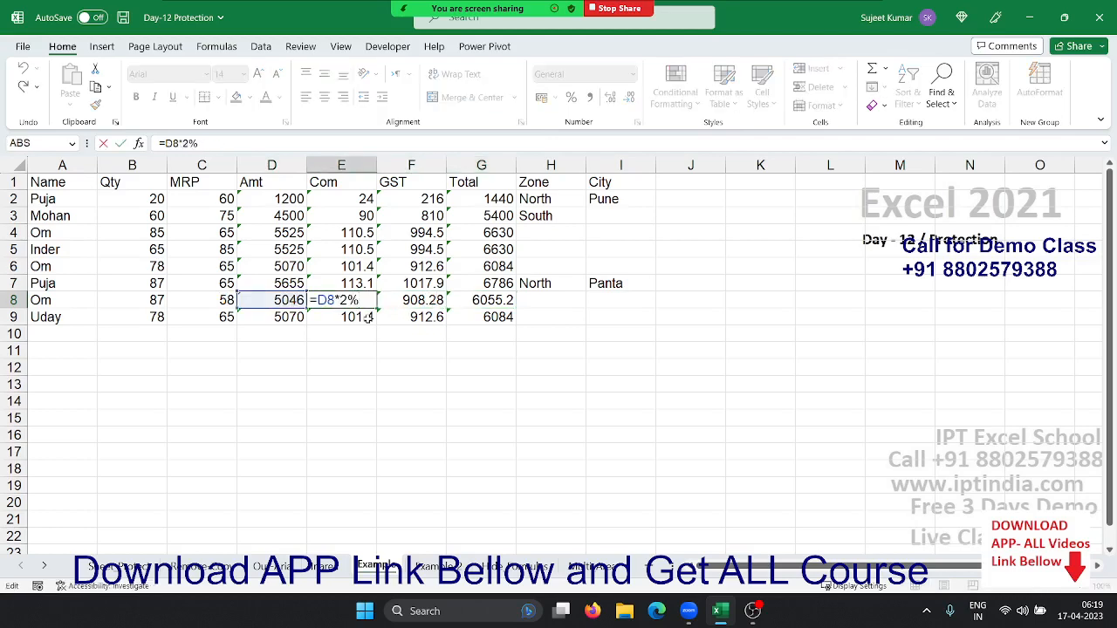
{"action": "key", "text": "Escape"}
{"action": "key", "text": "Left"}
{"action": "key", "text": "Right"}
{"action": "key", "text": "Right"}
{"action": "key", "text": "Right"}
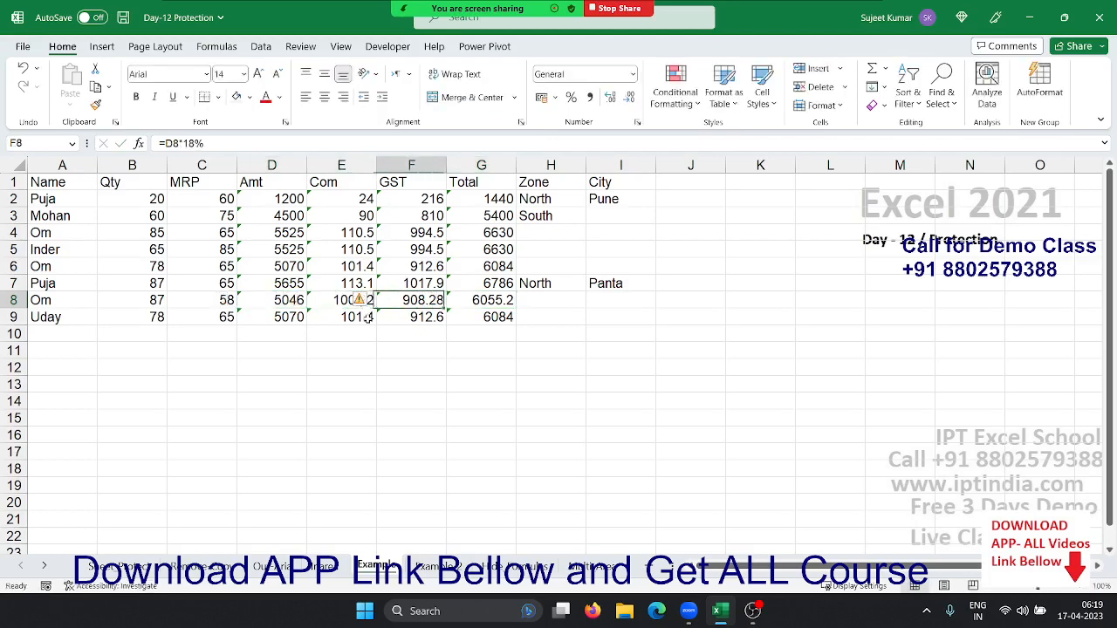
{"action": "key", "text": "Left"}
{"action": "key", "text": "Left"}
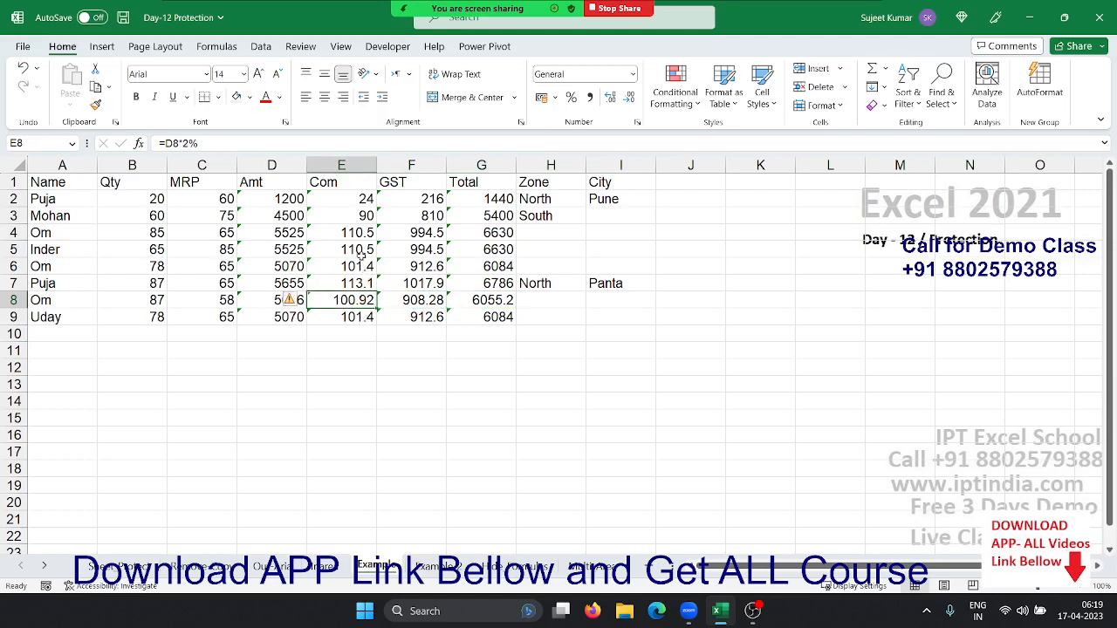
{"action": "left_click", "coordinate": [275, 164]}
Lock the Amt through Total formula columns
{"action": "left_click_drag", "start_coordinate": [275, 164], "coordinate": [488, 185]}
{"action": "right_click", "coordinate": [485, 212]}
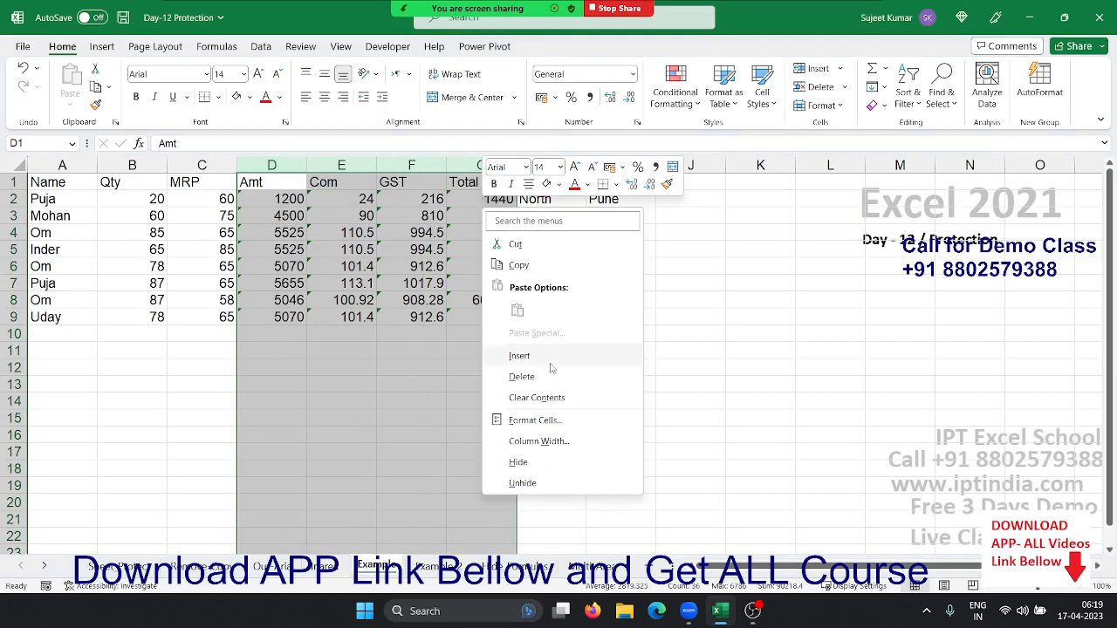
{"action": "left_click", "coordinate": [545, 423]}
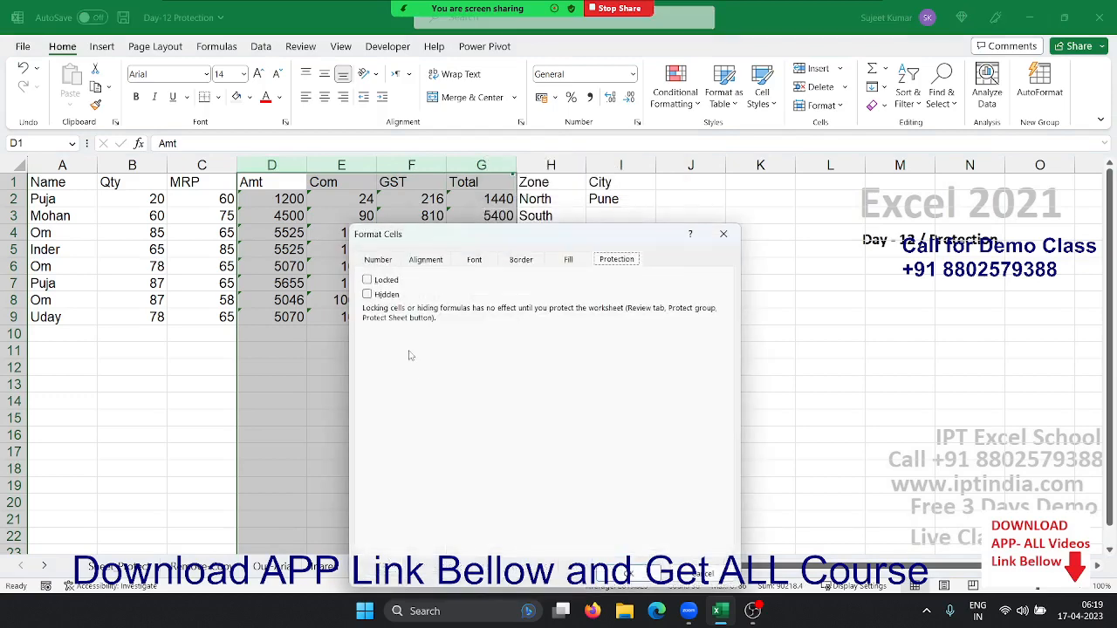
{"action": "left_click", "coordinate": [367, 280]}
{"action": "left_click", "coordinate": [633, 575]}
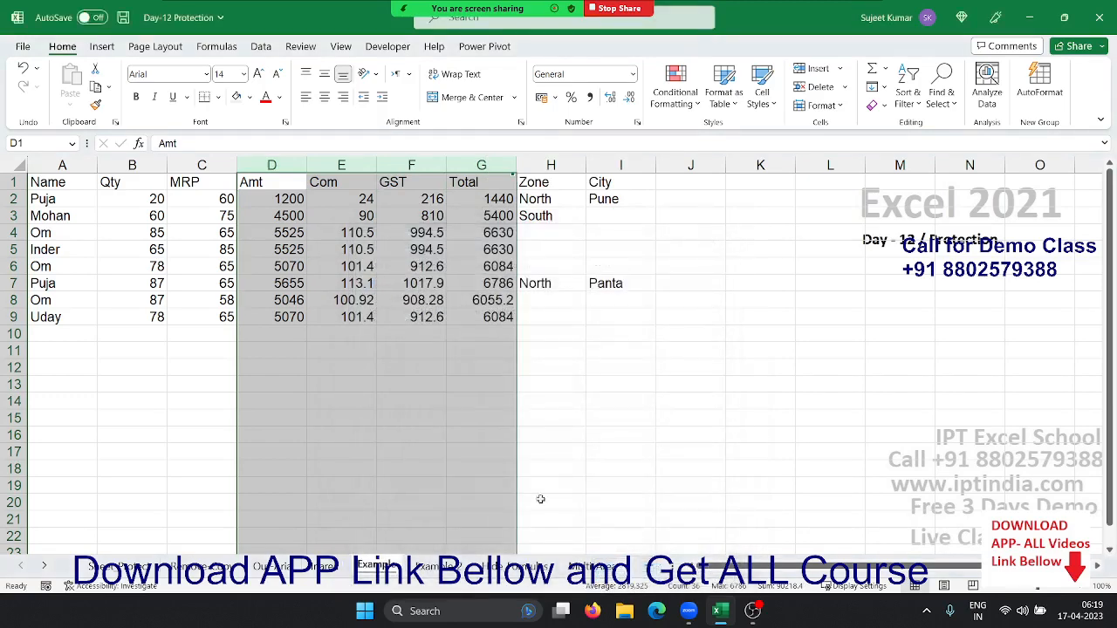
{"action": "left_click", "coordinate": [476, 452]}
Protect the Example sheet allowing only selection of unlocked cells
{"action": "right_click", "coordinate": [386, 566]}
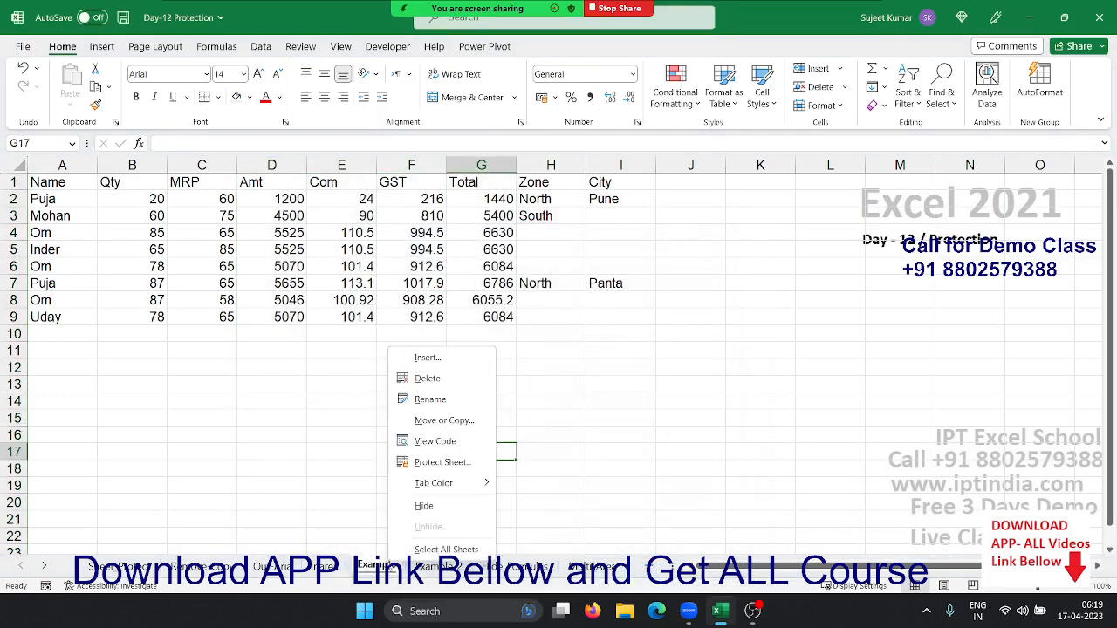
{"action": "left_click", "coordinate": [418, 461]}
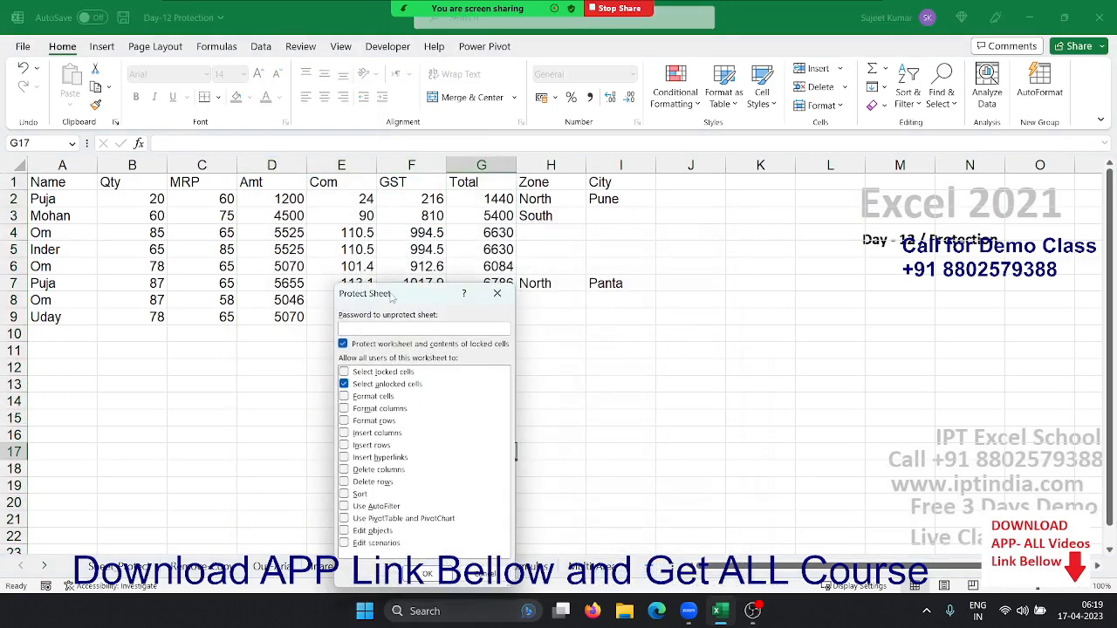
{"action": "left_click_drag", "start_coordinate": [391, 297], "coordinate": [605, 278]}
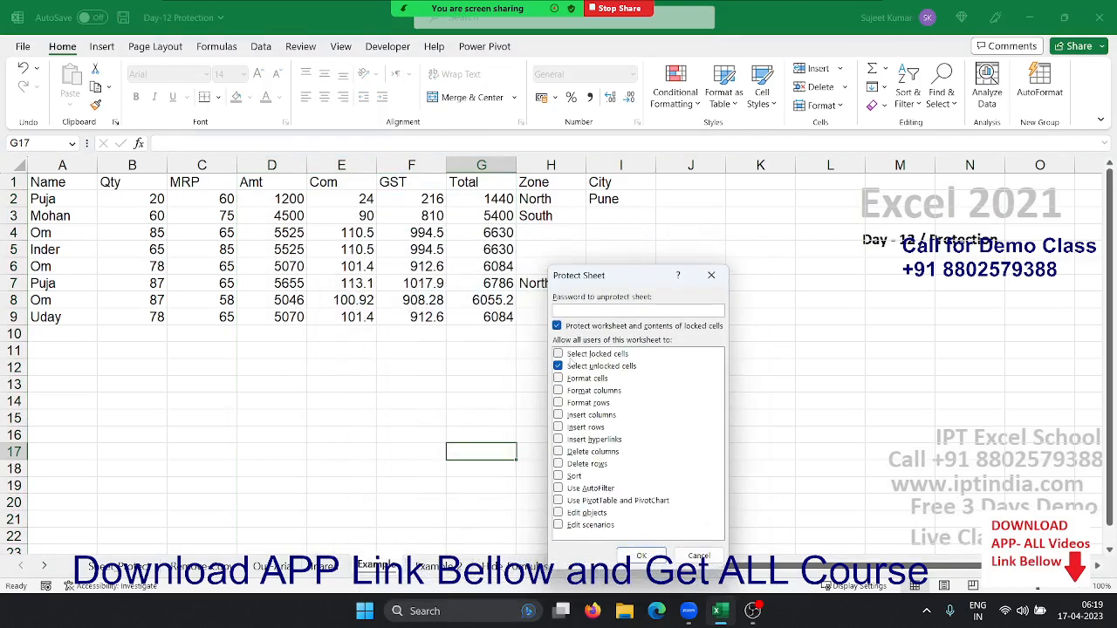
{"action": "left_click", "coordinate": [558, 354]}
{"action": "left_click", "coordinate": [558, 354]}
{"action": "left_click", "coordinate": [641, 557]}
{"action": "left_click", "coordinate": [205, 329]}
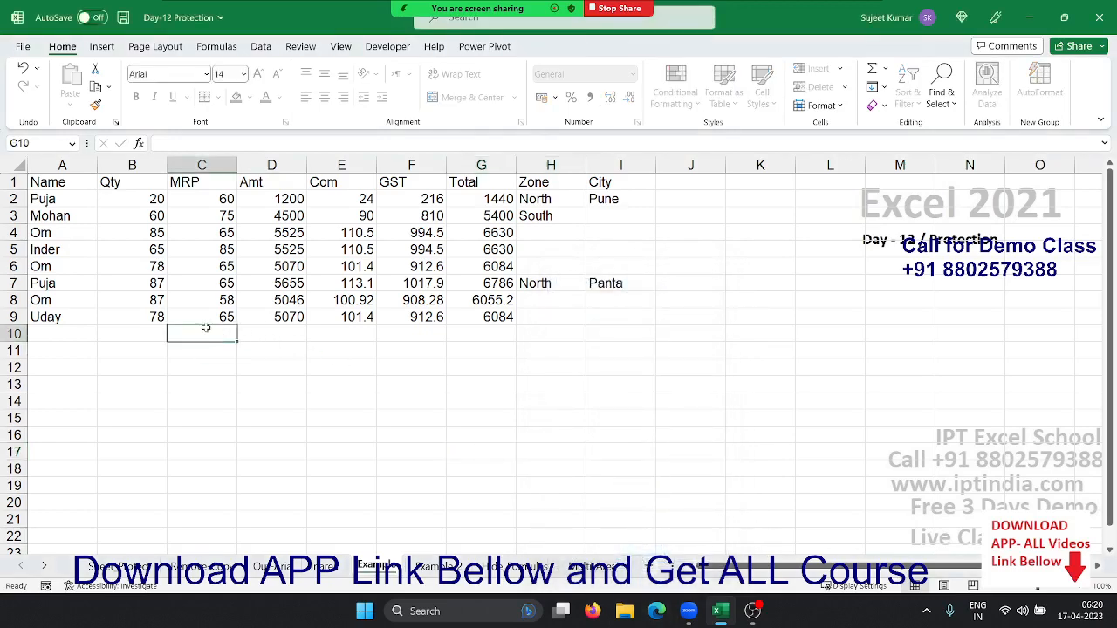
{"action": "key", "text": "Tab"}
{"action": "key", "text": "Tab"}
{"action": "key", "text": "Tab"}
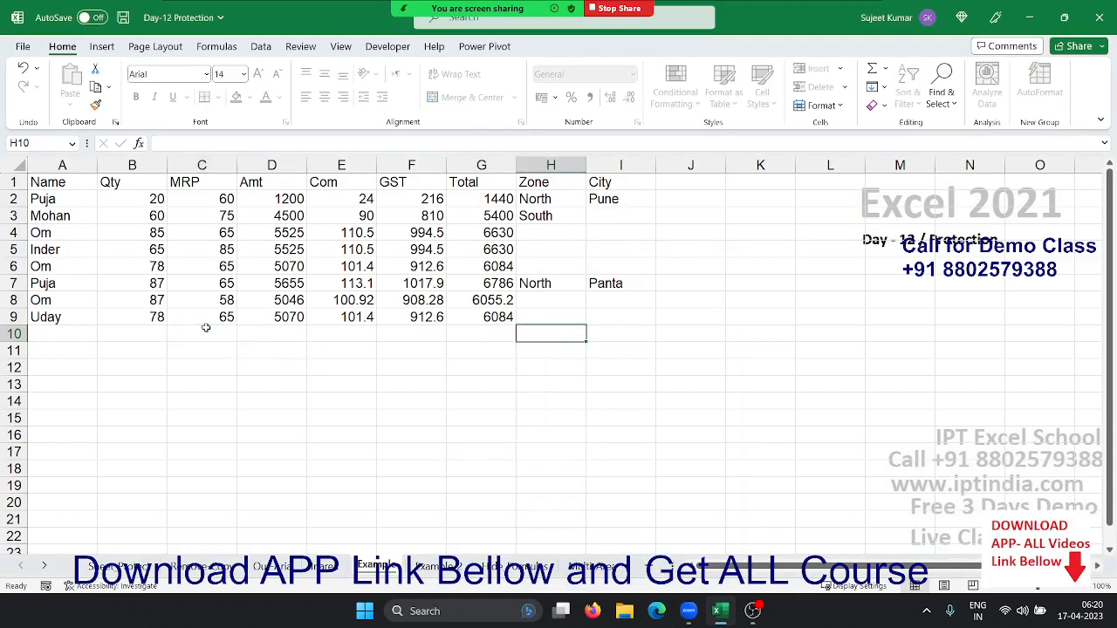
{"action": "key", "text": "Tab"}
{"action": "key", "text": "Tab"}
{"action": "key", "text": "Tab"}
{"action": "key", "text": "Tab"}
{"action": "key", "text": "Tab"}
{"action": "key", "text": "Tab"}
On the Example 2 sheet, clear D10 and G10 and retype the first name in D10
{"action": "left_click", "coordinate": [468, 567]}
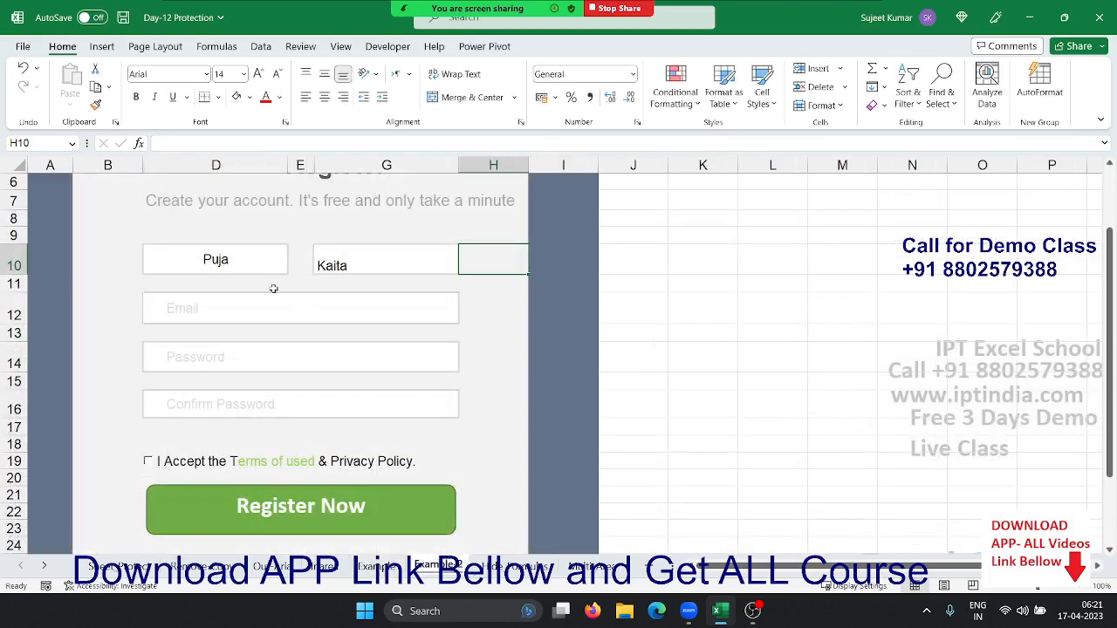
{"action": "scroll", "coordinate": [273, 288], "scroll_direction": "up", "scroll_amount": 2}
{"action": "left_click", "coordinate": [248, 346]}
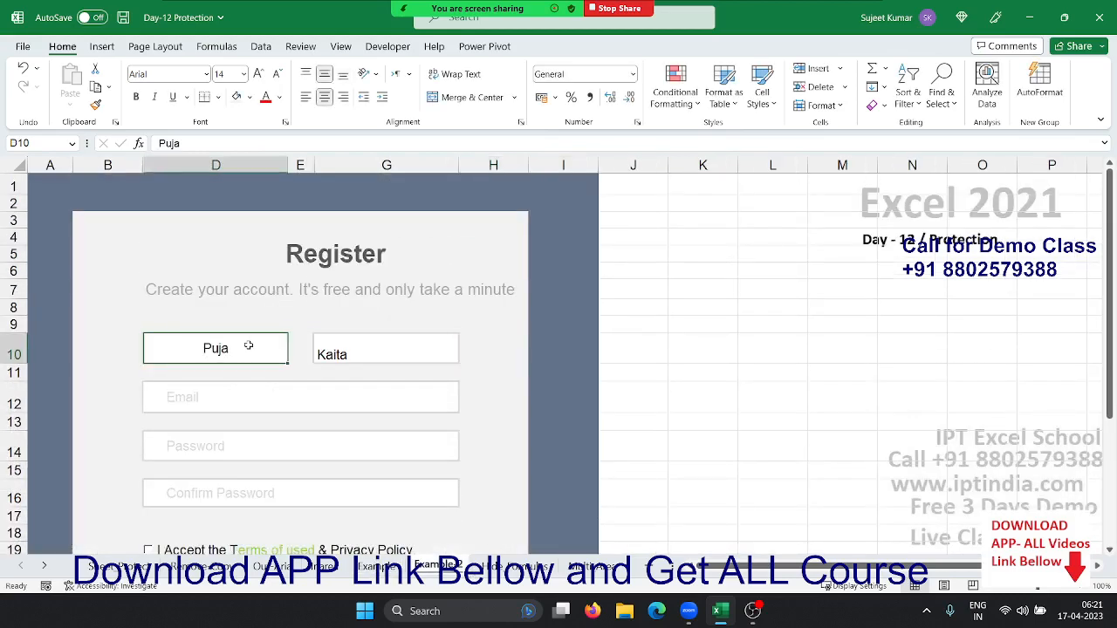
{"action": "key", "text": "Delete"}
{"action": "left_click", "coordinate": [317, 346]}
{"action": "key", "text": "Delete"}
{"action": "left_click", "coordinate": [249, 350]}
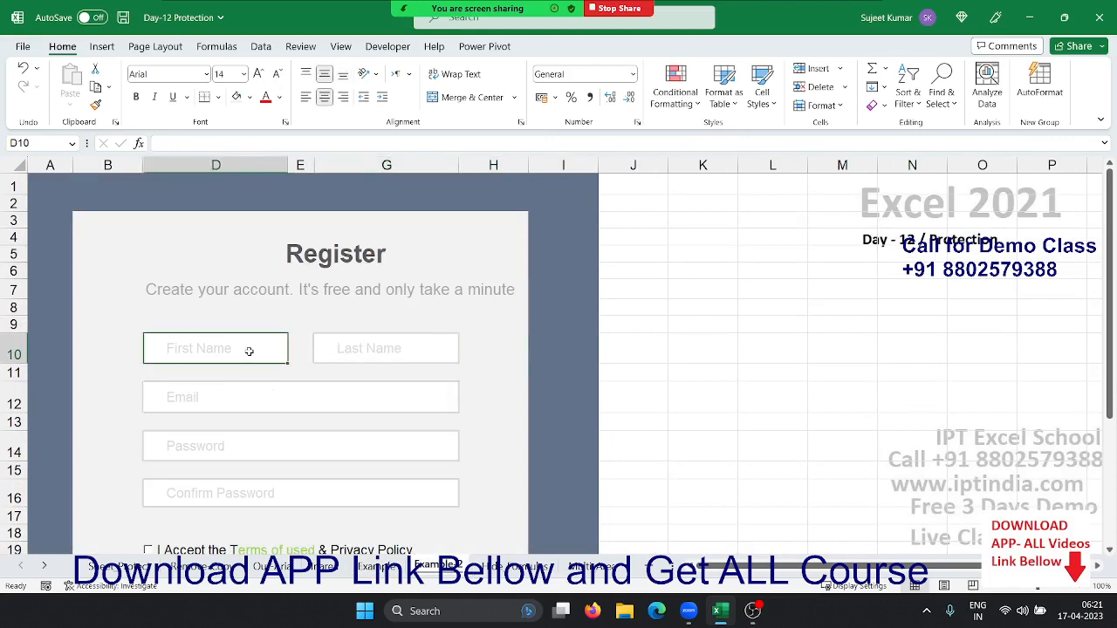
{"action": "type", "text": "Puja"}
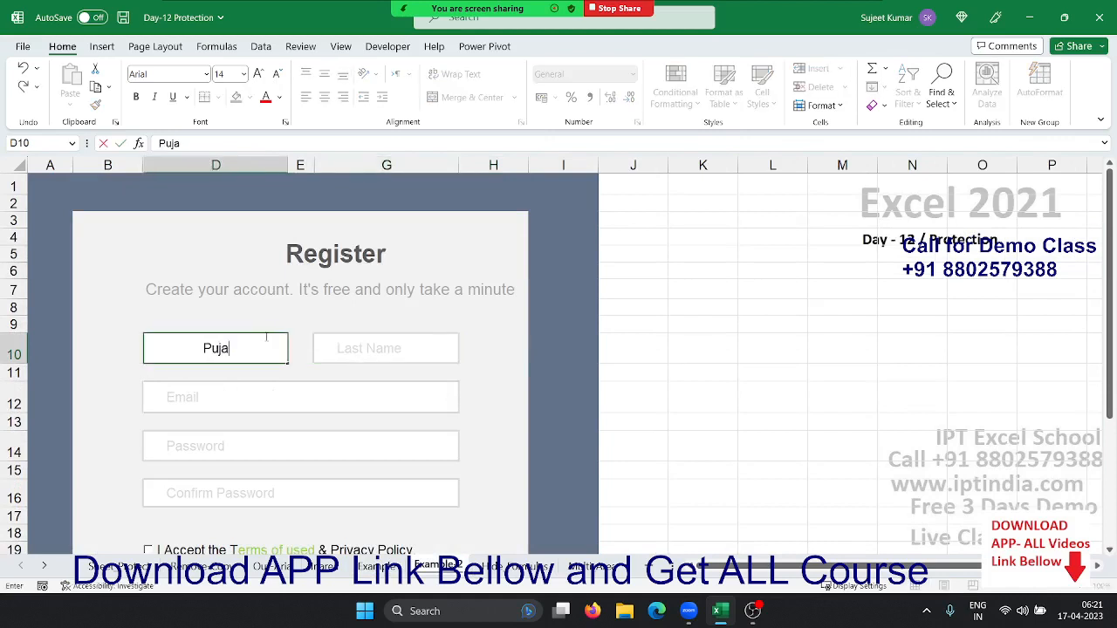
{"action": "key", "text": "Tab"}
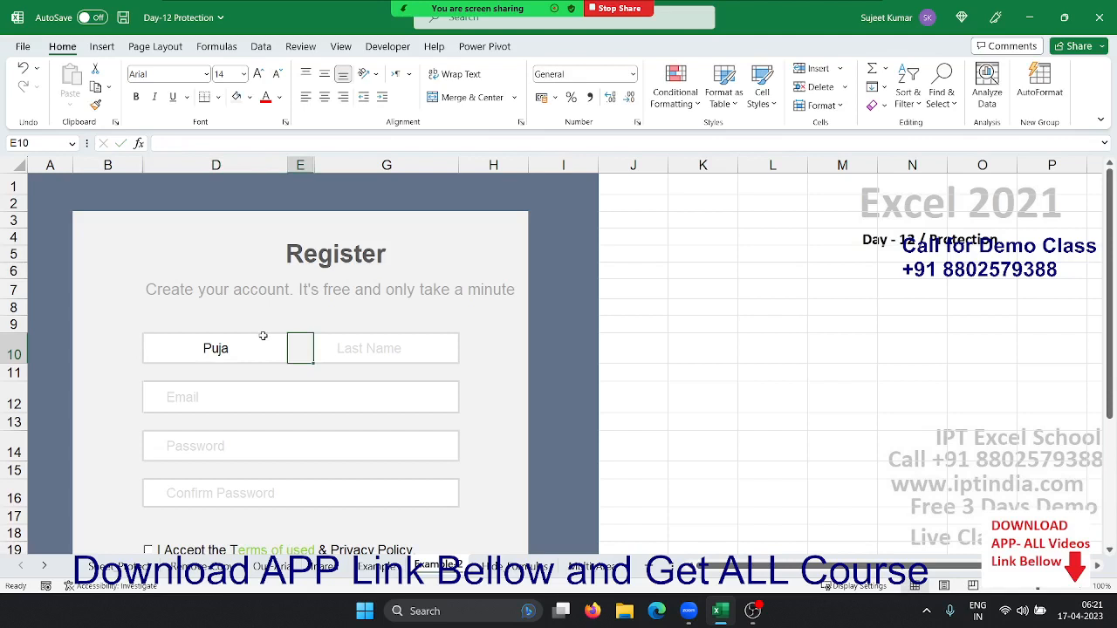
Move through the form from the Last Name box down to the Email row
{"action": "key", "text": "Tab"}
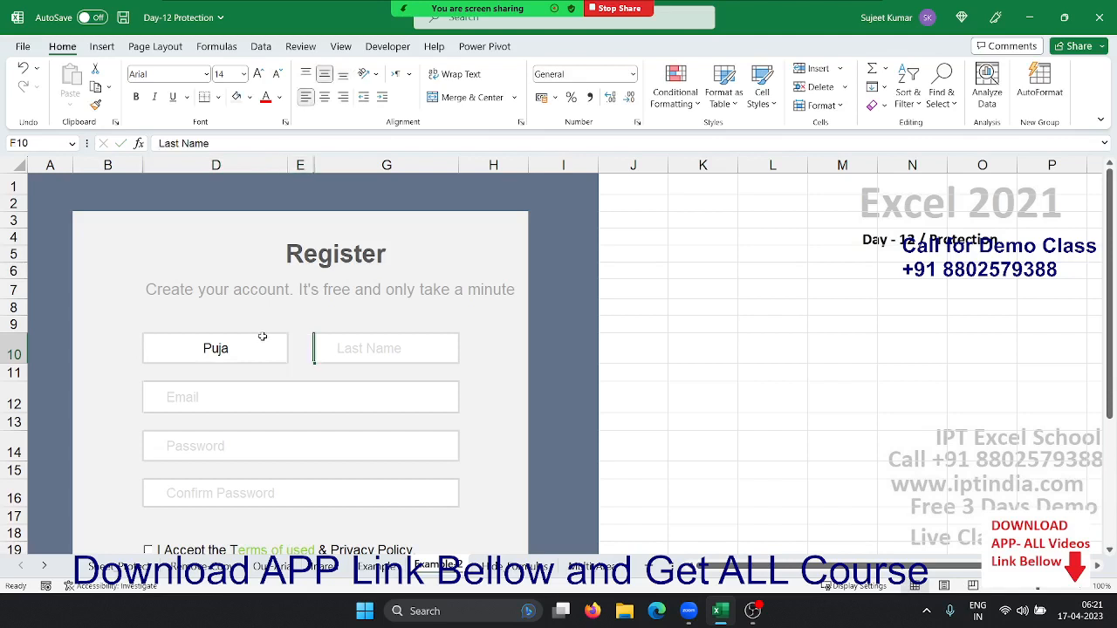
{"action": "key", "text": "Tab"}
{"action": "key", "text": "Return"}
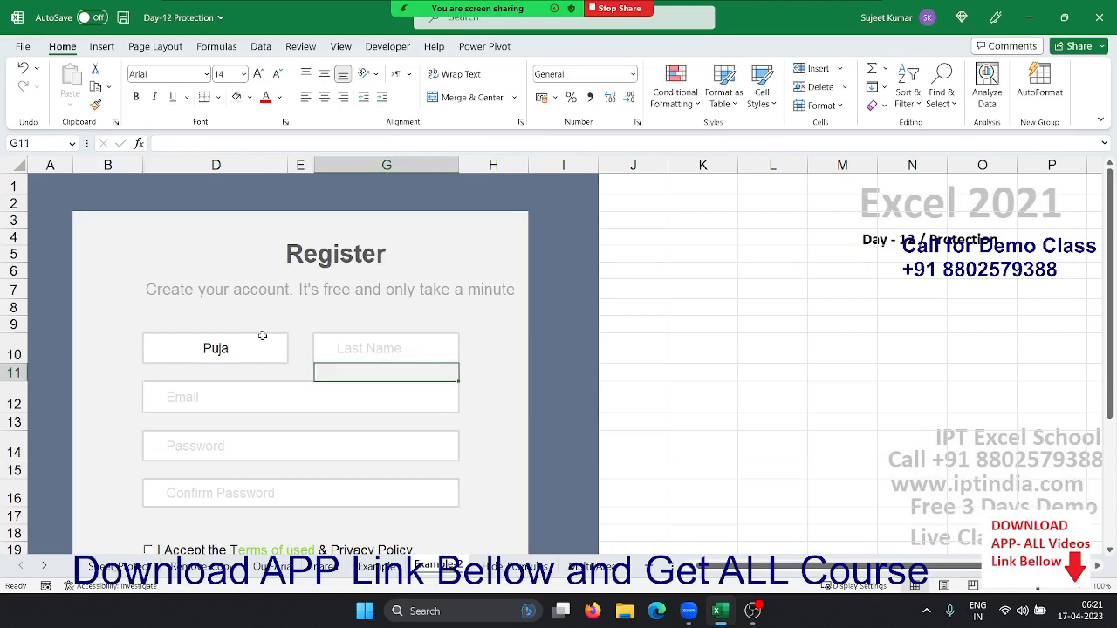
{"action": "key", "text": "Return"}
{"action": "key", "text": "shift+Tab"}
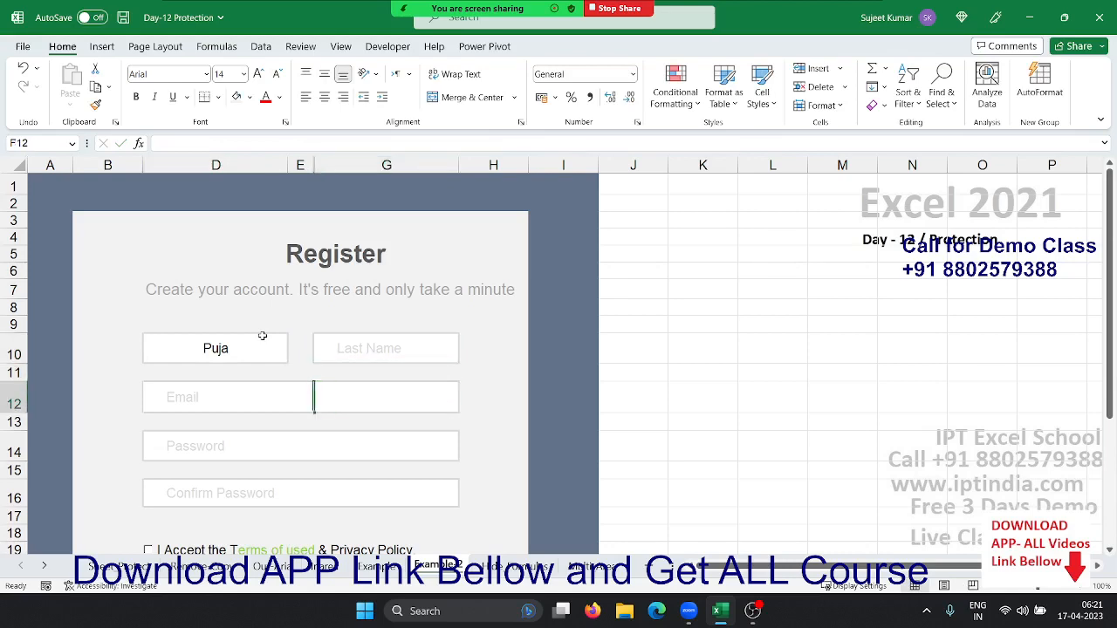
{"action": "key", "text": "shift+Tab"}
{"action": "key", "text": "shift+Tab"}
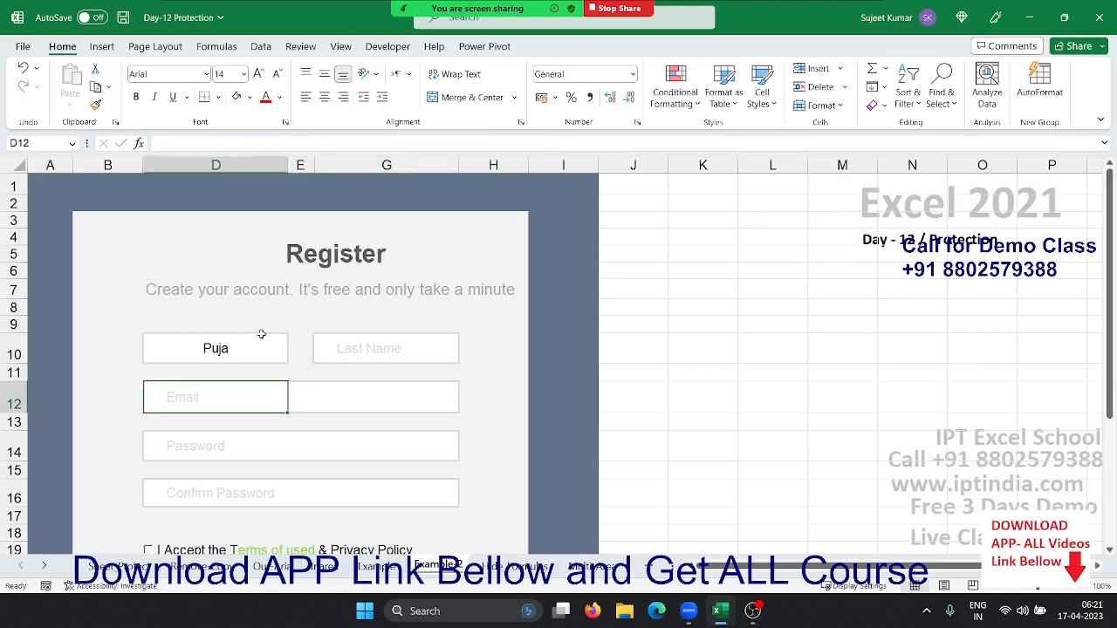
Select the first name, Last Name, Email, Password and Confirm Password boxes together
{"action": "scroll", "coordinate": [244, 339], "scroll_direction": "down", "scroll_amount": 3}
{"action": "scroll", "coordinate": [235, 340], "scroll_direction": "up", "scroll_amount": 1}
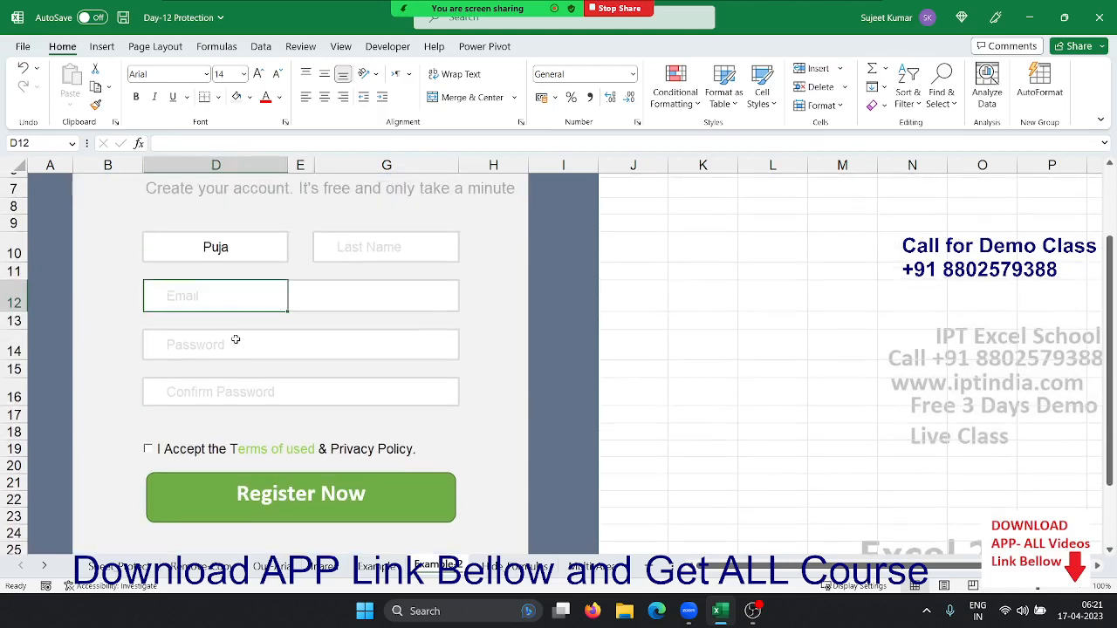
{"action": "left_click", "coordinate": [239, 251]}
{"action": "left_click", "coordinate": [356, 248]}
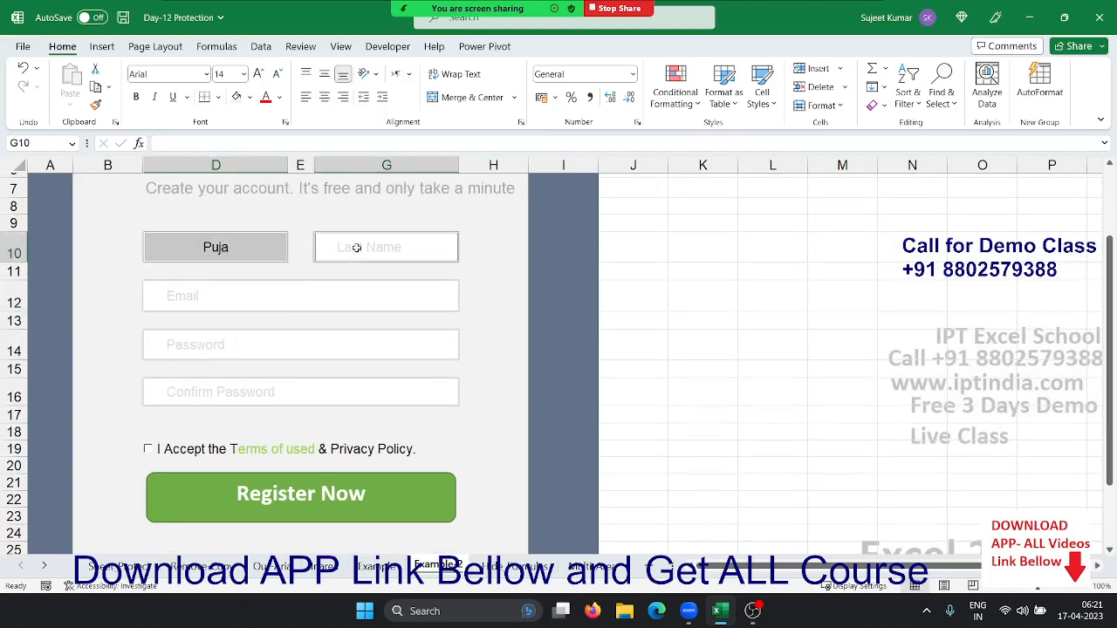
{"action": "left_click", "coordinate": [195, 290]}
{"action": "left_click", "coordinate": [190, 345]}
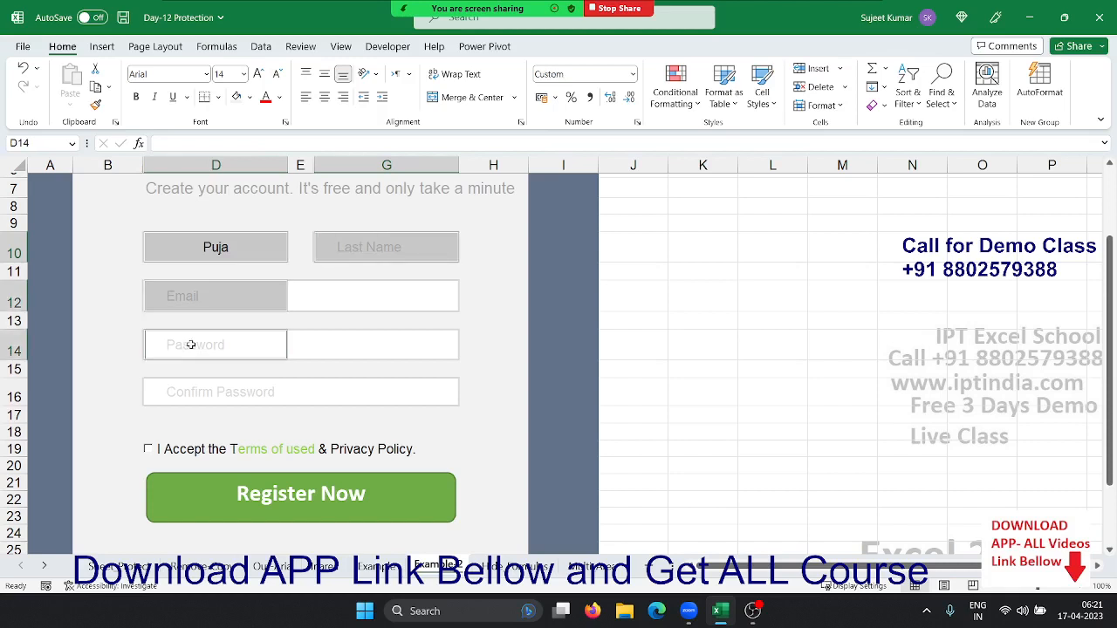
{"action": "left_click", "coordinate": [182, 400]}
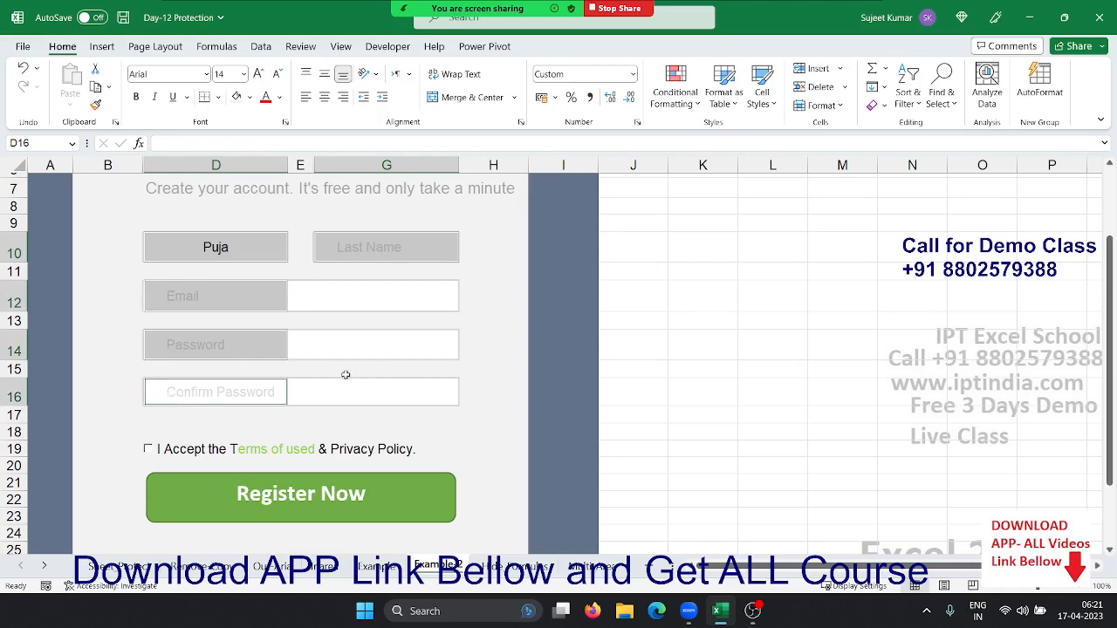
{"action": "scroll", "coordinate": [344, 373], "scroll_direction": "up", "scroll_amount": 2}
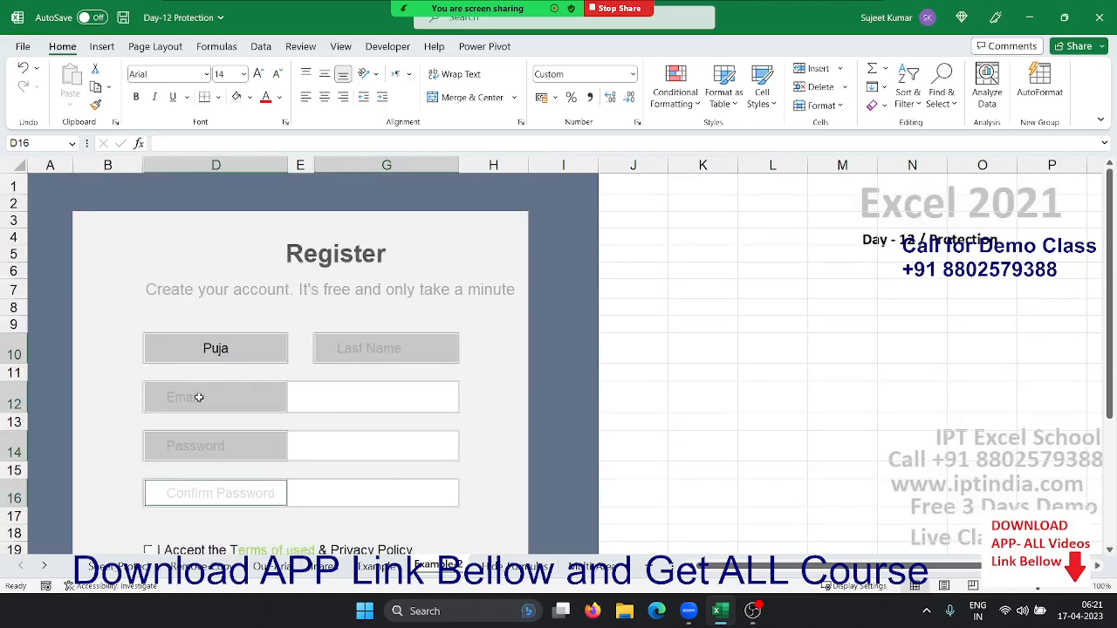
Untick Locked in Format Cells Protection for the selected form boxes
{"action": "right_click", "coordinate": [209, 347]}
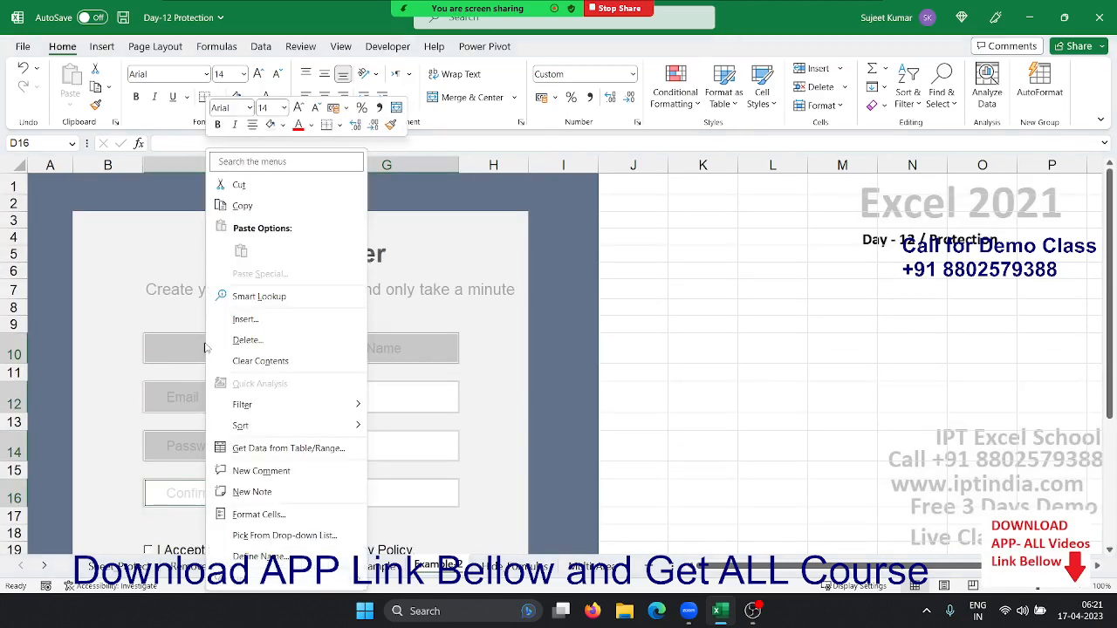
{"action": "left_click", "coordinate": [272, 513]}
{"action": "left_click", "coordinate": [125, 287]}
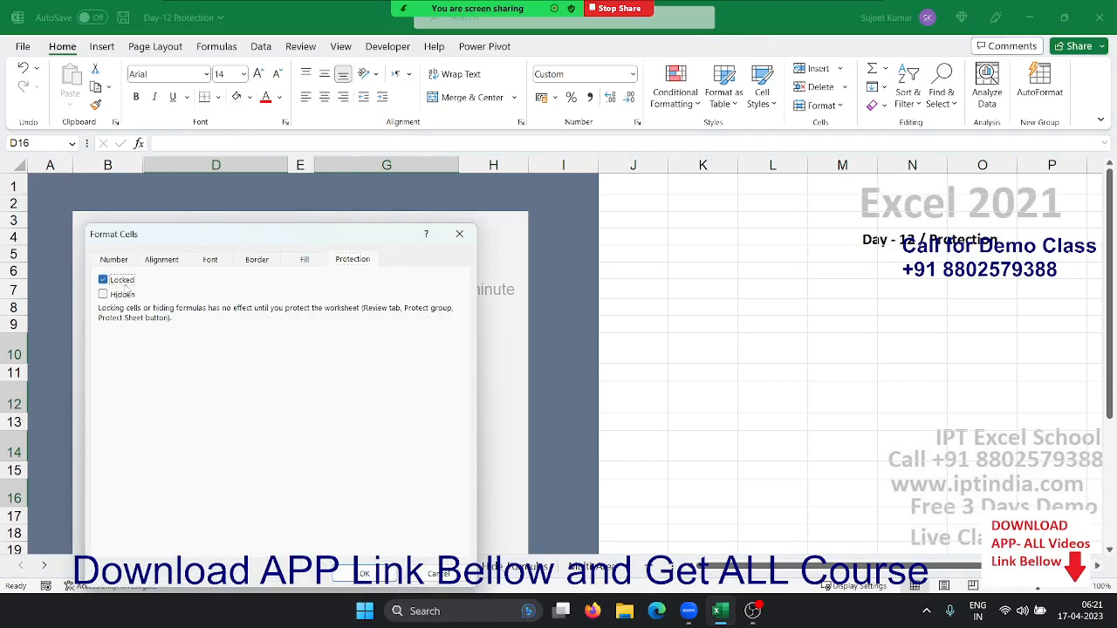
{"action": "left_click_drag", "start_coordinate": [220, 232], "coordinate": [635, 160]}
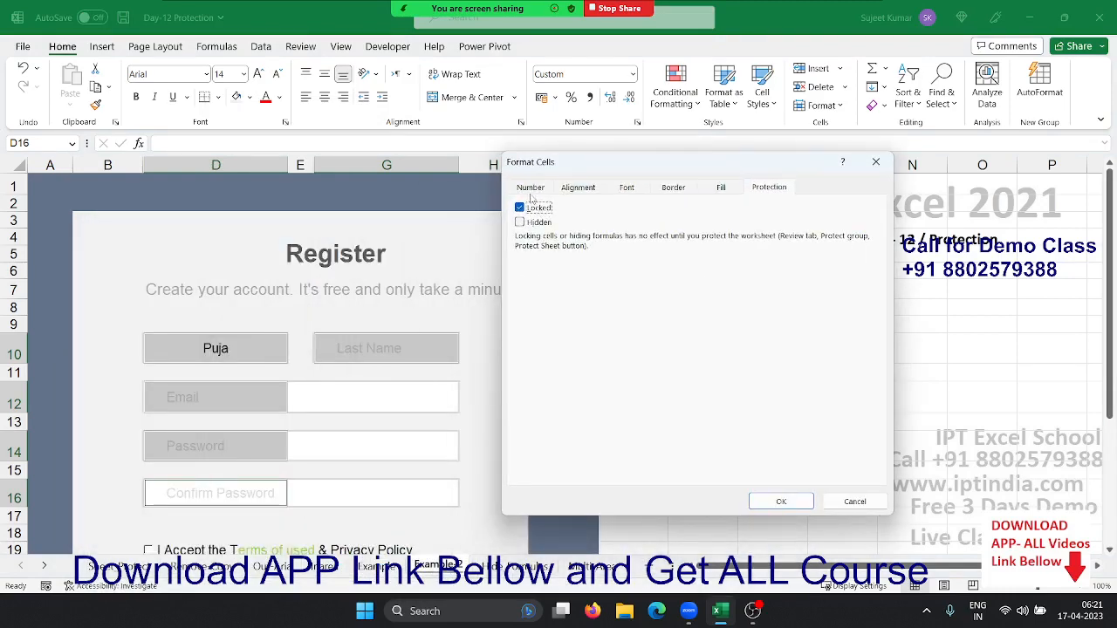
{"action": "left_click", "coordinate": [534, 211]}
{"action": "left_click", "coordinate": [770, 506]}
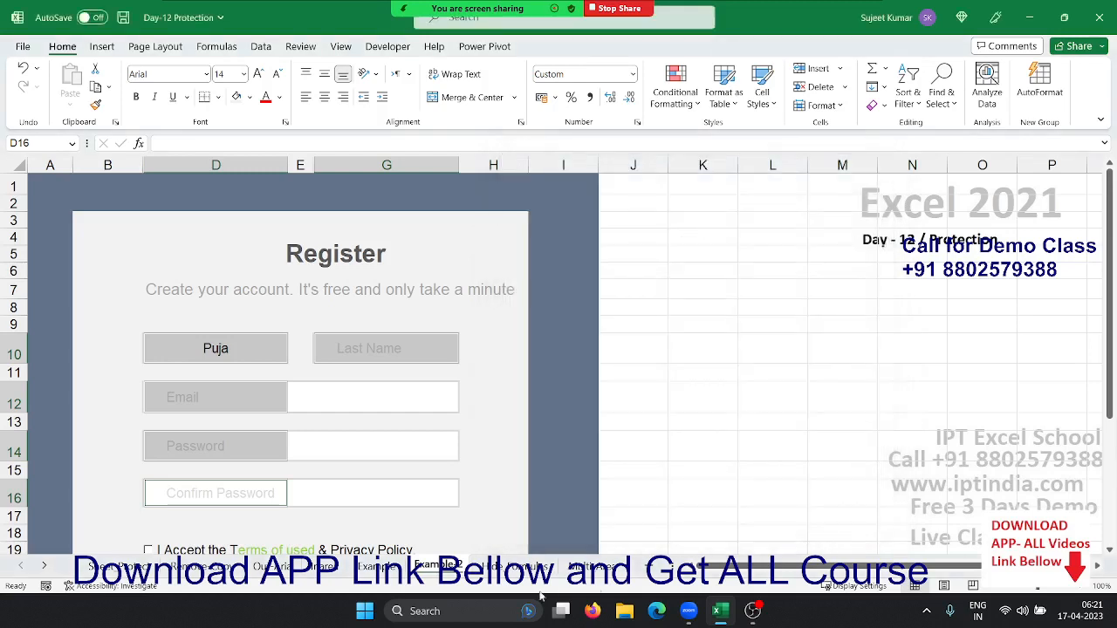
Protect the Example 2 sheet with Edit scenarios unticked
{"action": "right_click", "coordinate": [452, 573]}
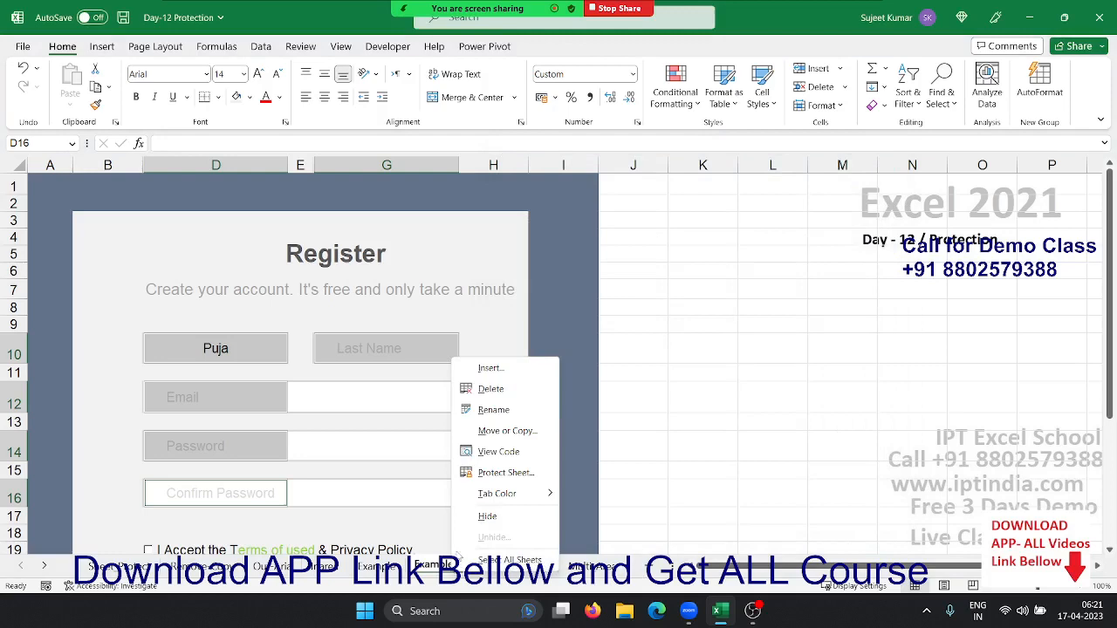
{"action": "left_click", "coordinate": [504, 473]}
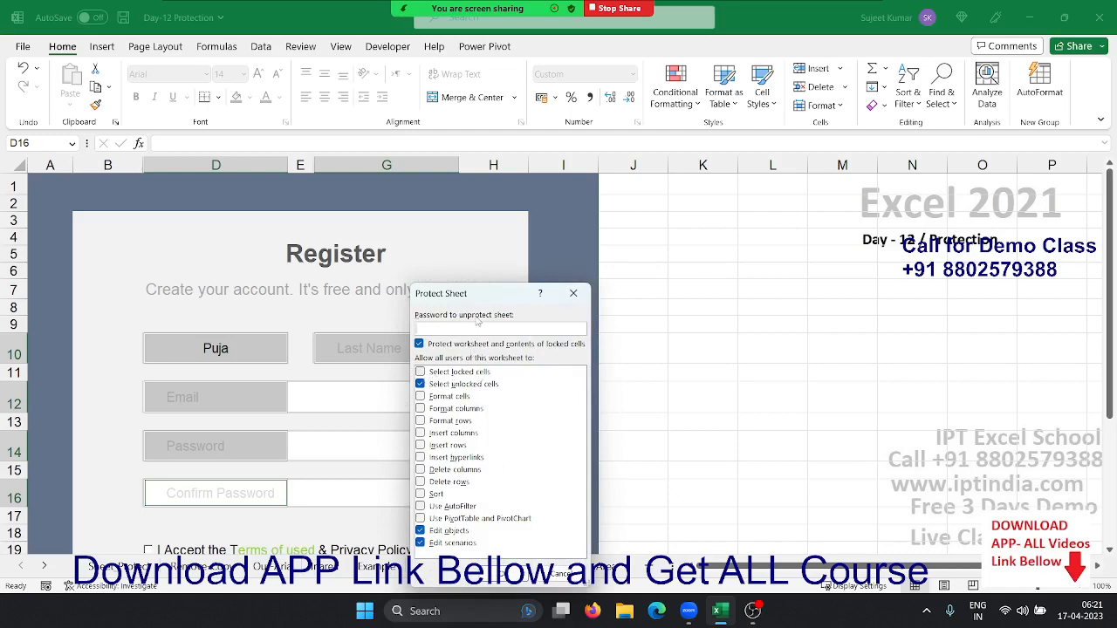
{"action": "left_click_drag", "start_coordinate": [468, 299], "coordinate": [612, 286]}
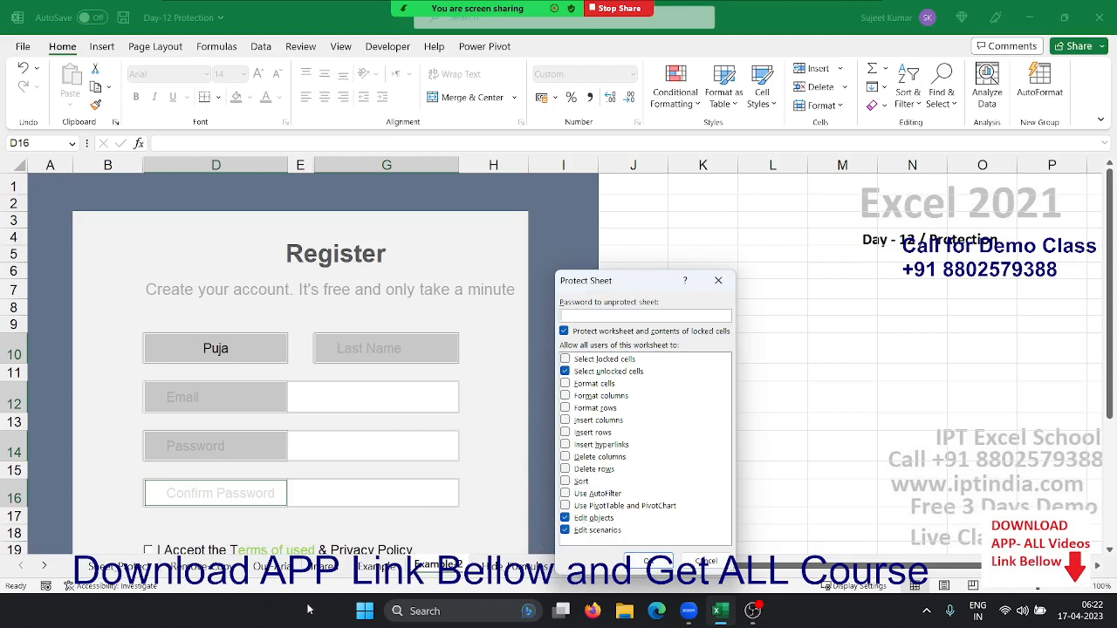
{"action": "left_click", "coordinate": [565, 530]}
{"action": "left_click", "coordinate": [666, 561]}
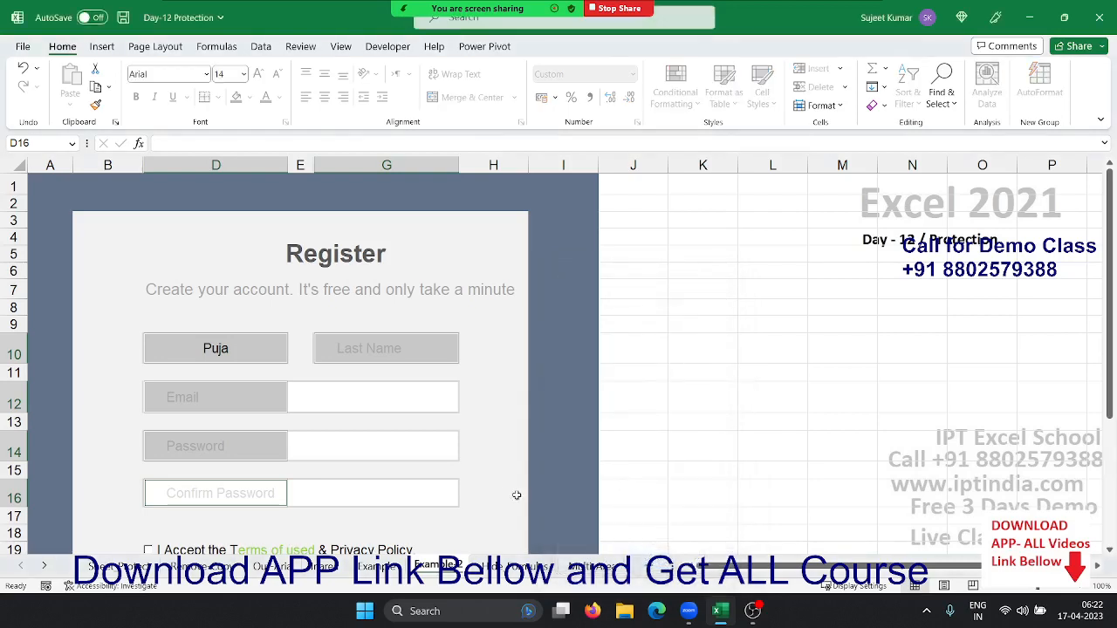
Re-enter the first name in D10 and type the last name into G10
{"action": "scroll", "coordinate": [359, 507], "scroll_direction": "down", "scroll_amount": 1}
{"action": "scroll", "coordinate": [361, 506], "scroll_direction": "down", "scroll_amount": 4}
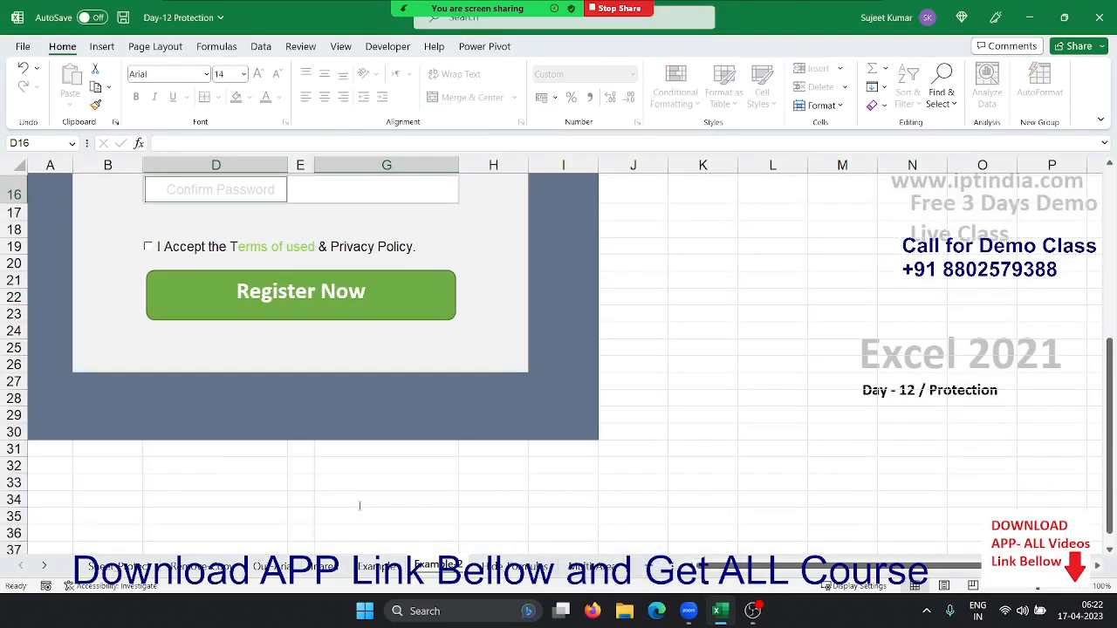
{"action": "scroll", "coordinate": [362, 507], "scroll_direction": "up", "scroll_amount": 5}
{"action": "left_click", "coordinate": [215, 346]}
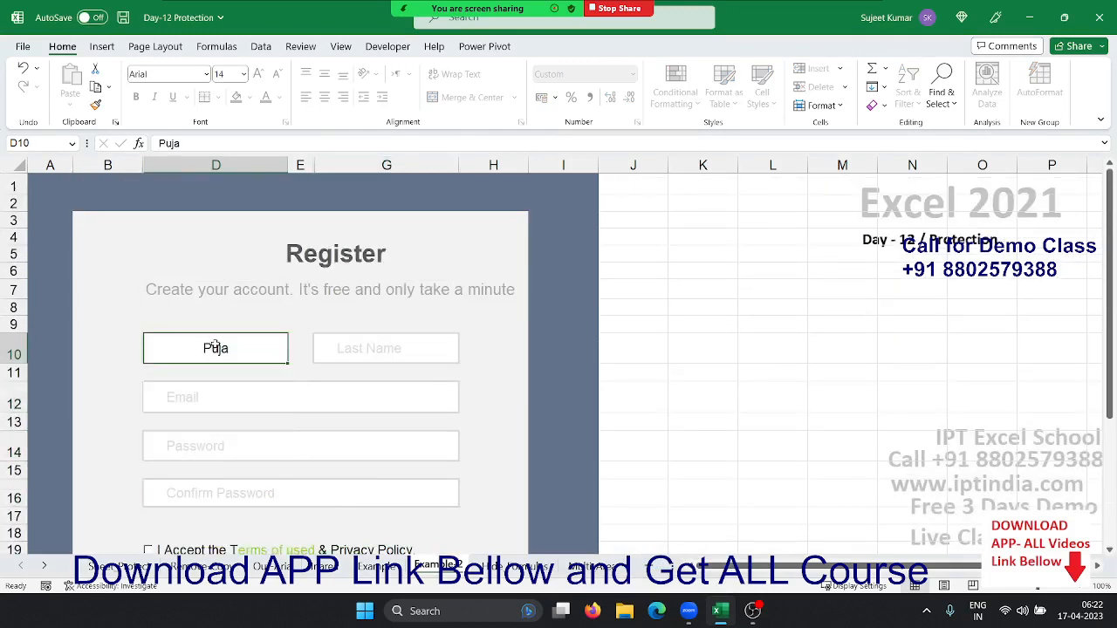
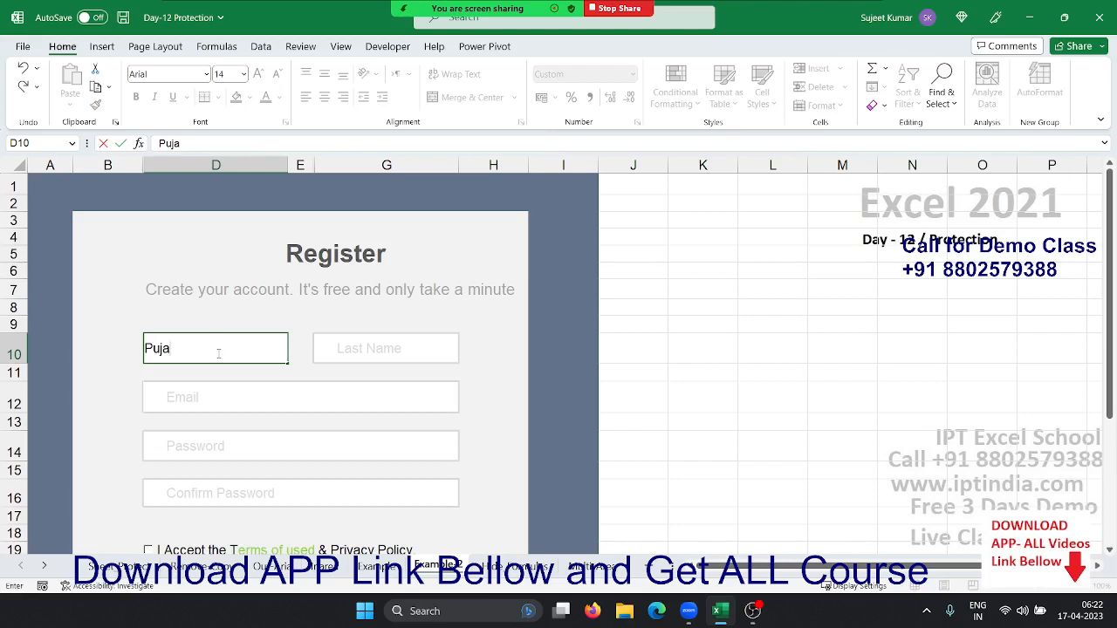
{"action": "key", "text": "Tab"}
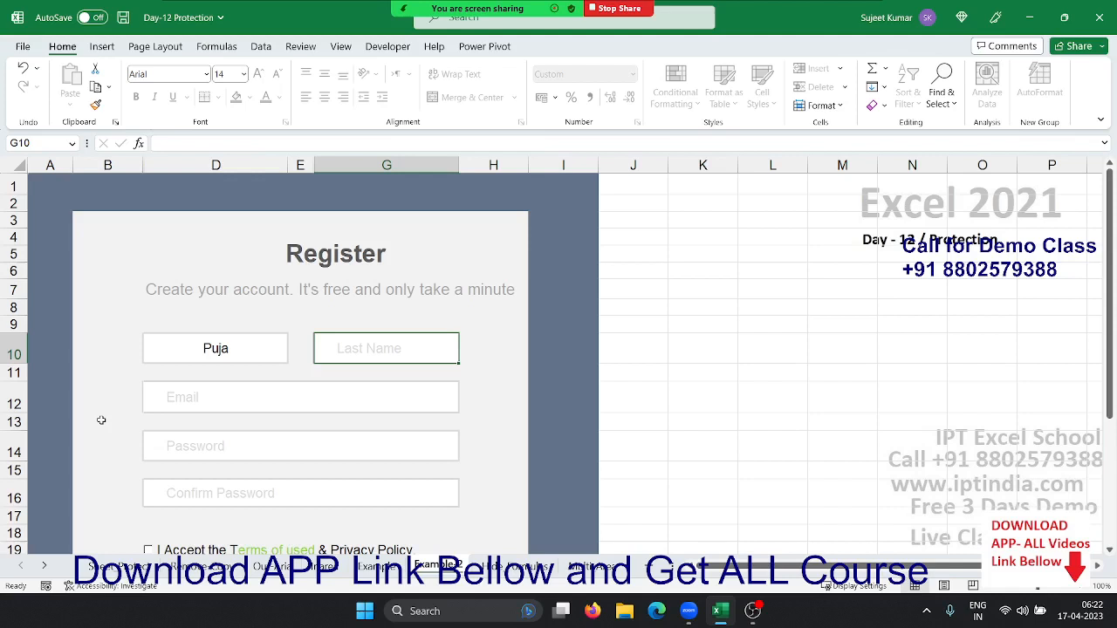
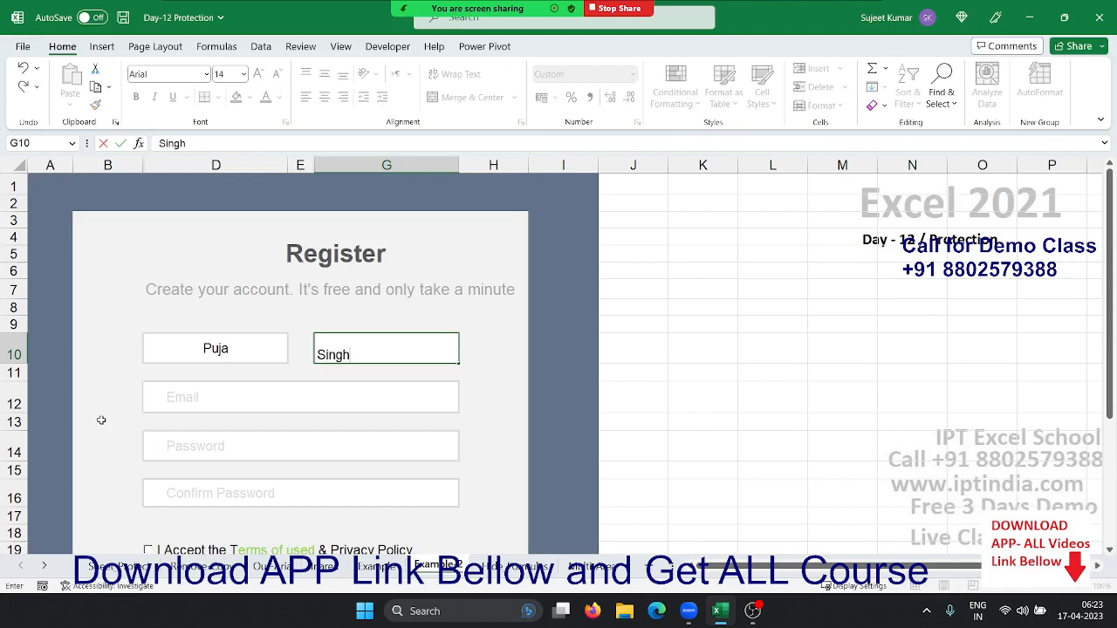
{"action": "key", "text": "Return"}
{"action": "key", "text": "Return"}
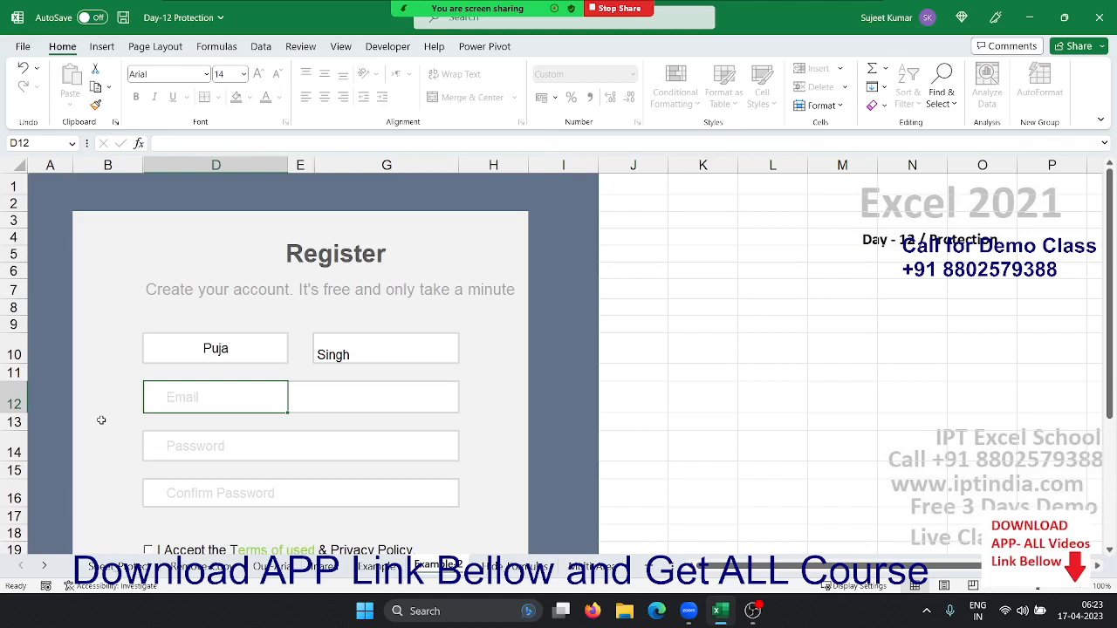
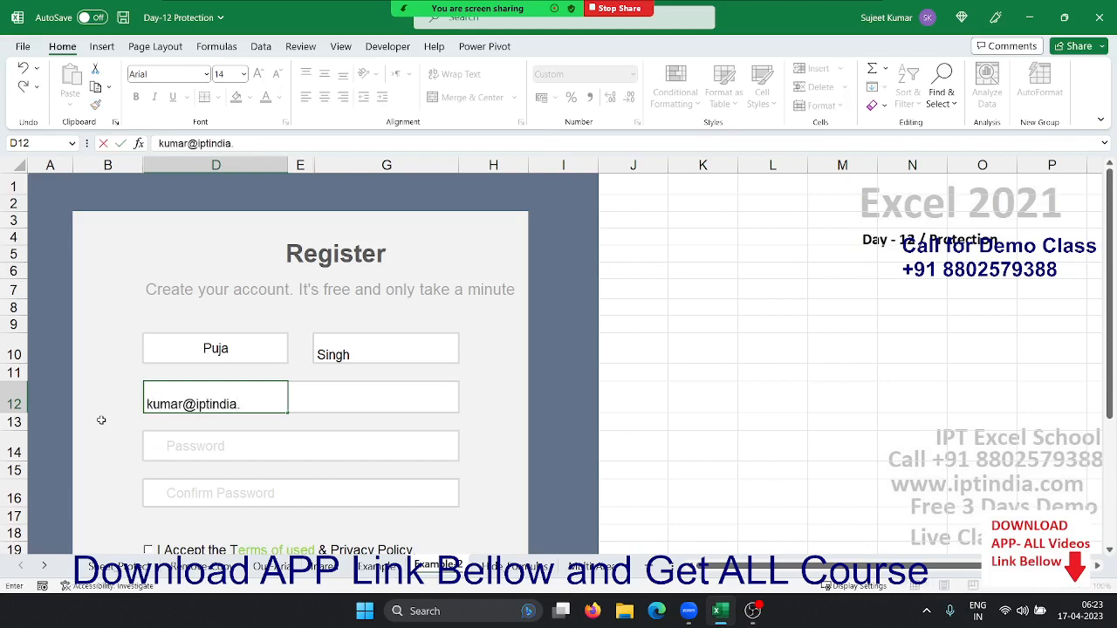
Fill in the e-mail address, password and confirm-password boxes
{"action": "key", "text": "Return"}
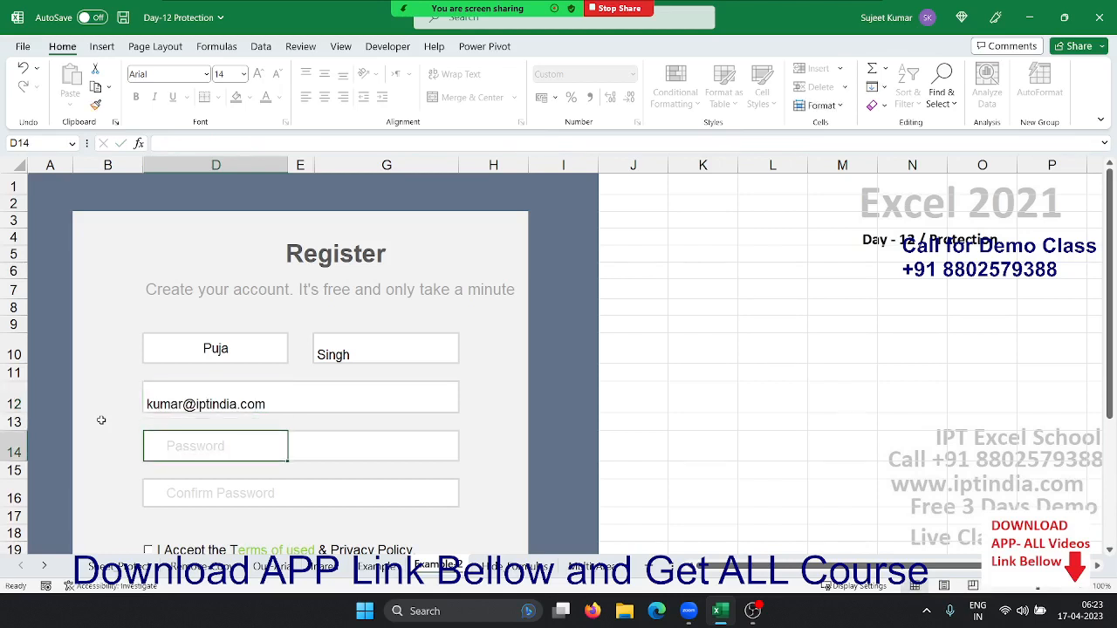
{"action": "type", "text": "15425"}
{"action": "key", "text": "Return"}
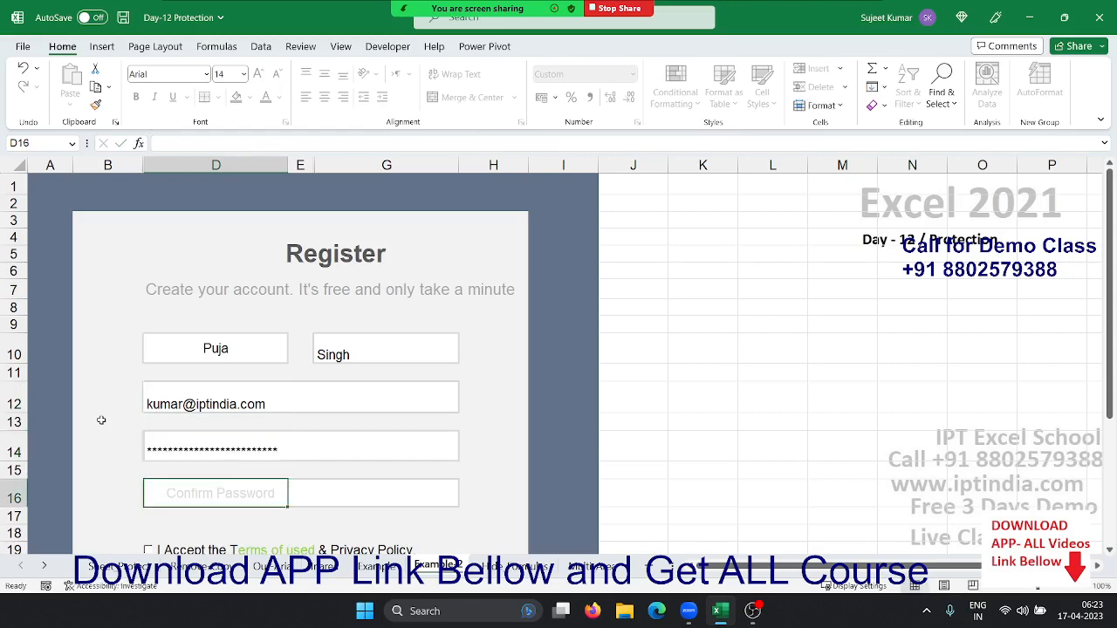
{"action": "type", "text": "8526"}
{"action": "key", "text": "Return"}
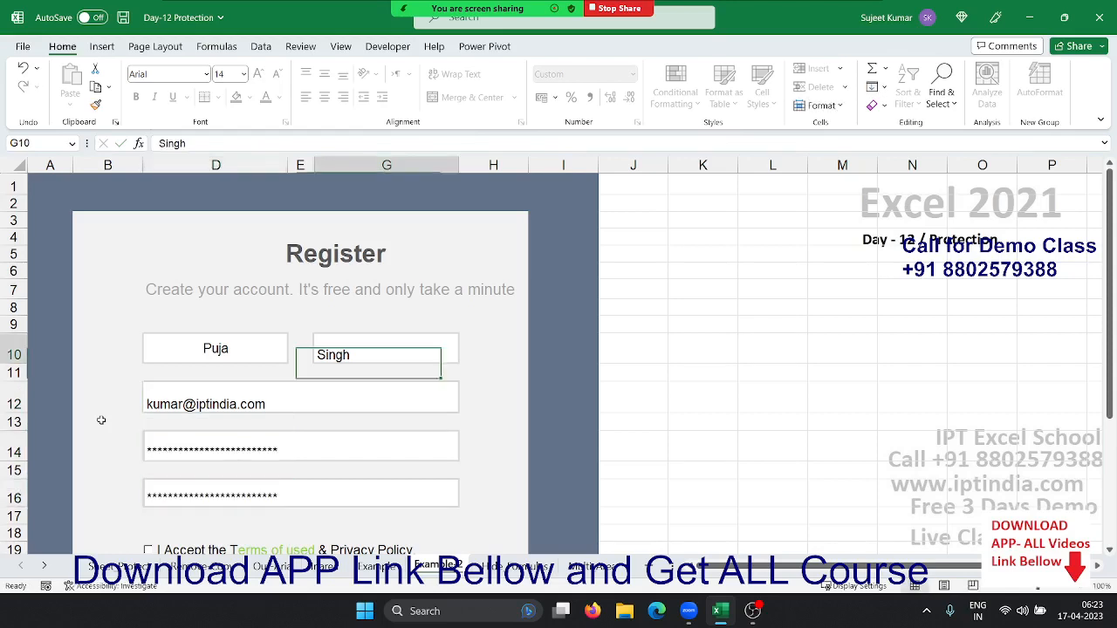
Try the Register Now button, then deselect it
{"action": "scroll", "coordinate": [101, 421], "scroll_direction": "down", "scroll_amount": 5}
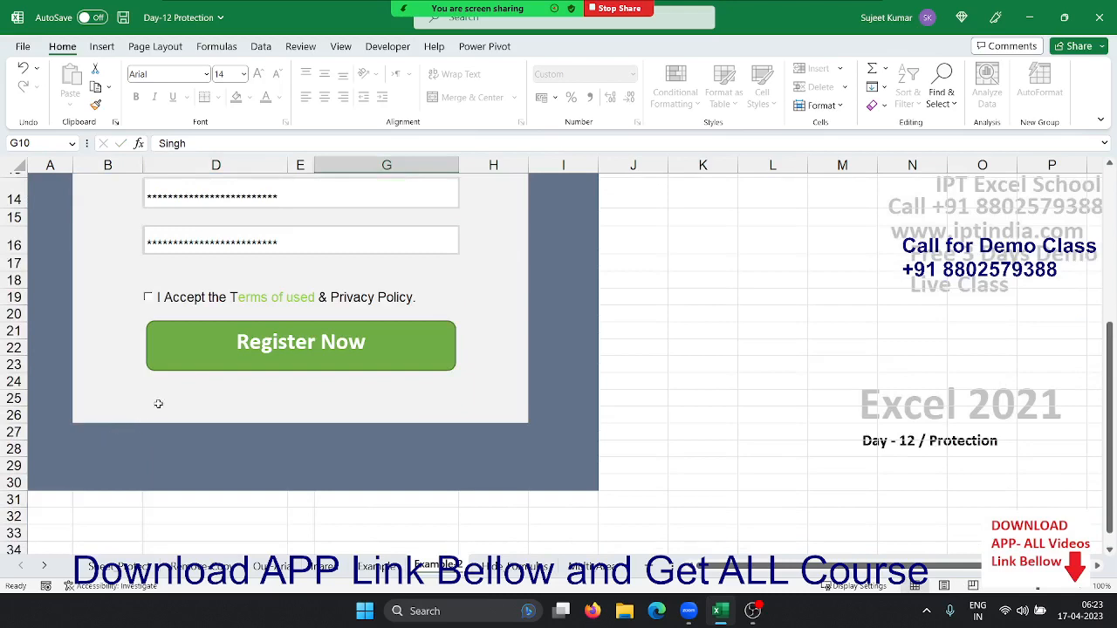
{"action": "left_click", "coordinate": [203, 363]}
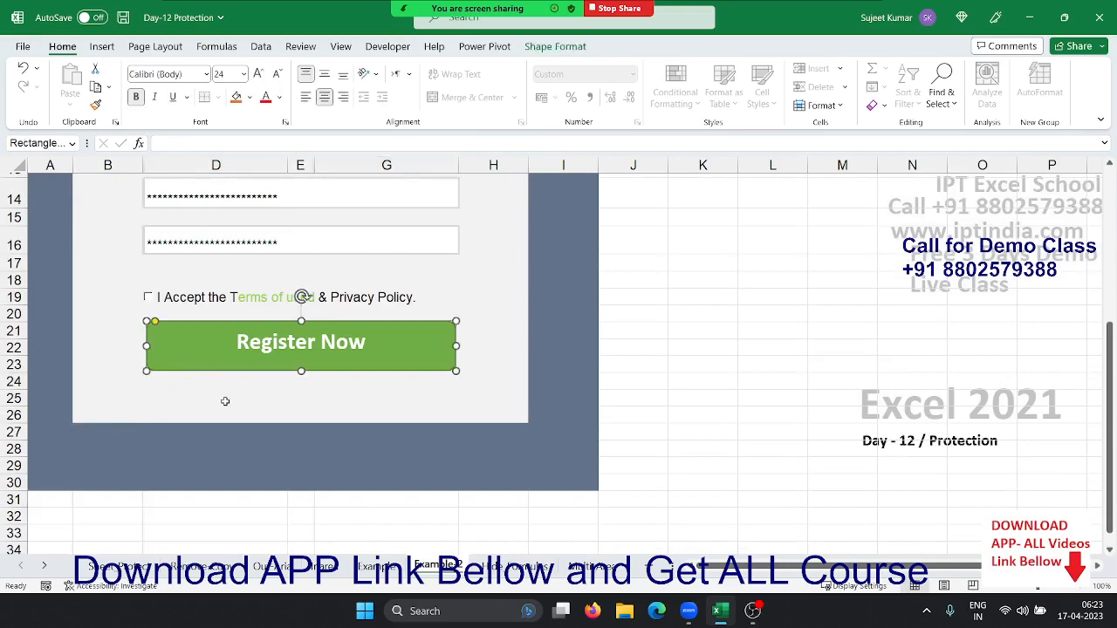
{"action": "key", "text": "Escape"}
{"action": "scroll", "coordinate": [407, 384], "scroll_direction": "up", "scroll_amount": 5}
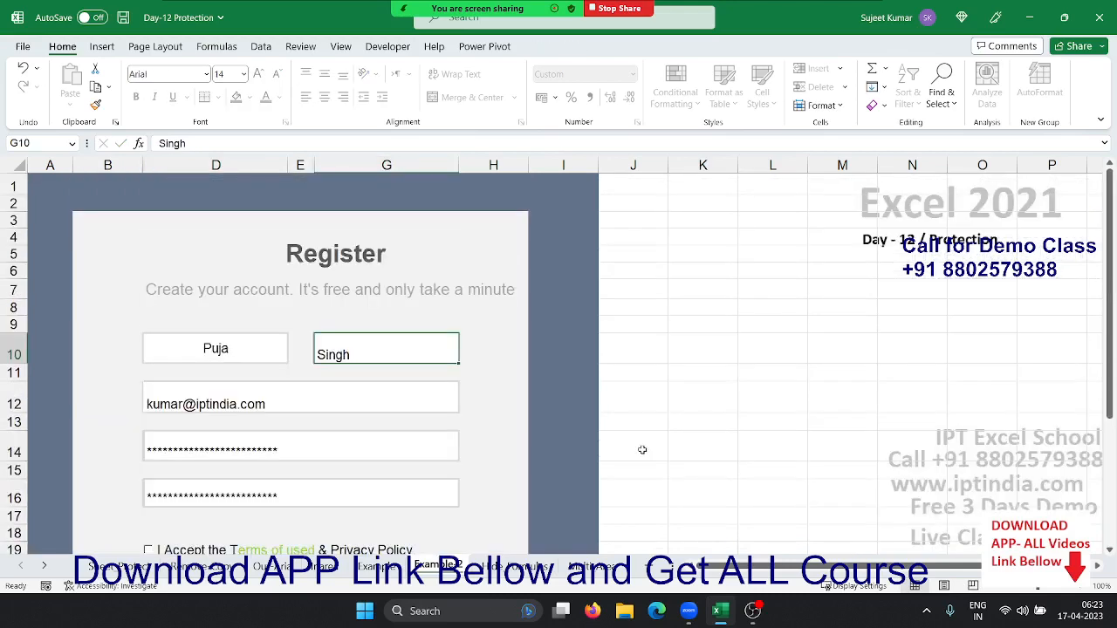
On the Hide Formulas sheet, step across row 2 from Qty to Total checking the formula bar
{"action": "left_click", "coordinate": [518, 567]}
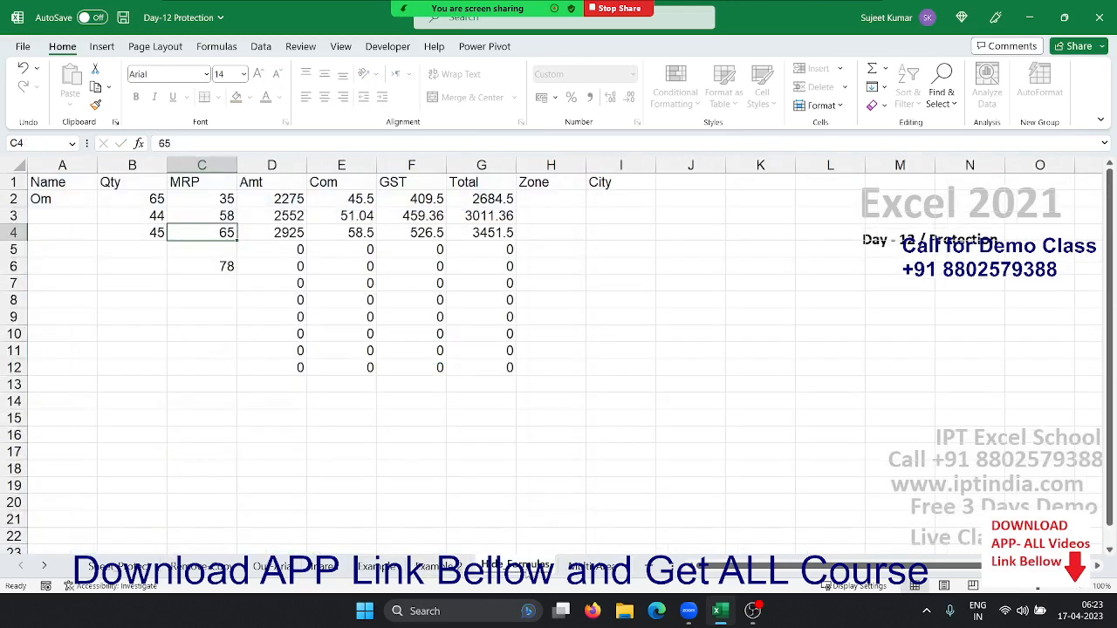
{"action": "left_click", "coordinate": [276, 224]}
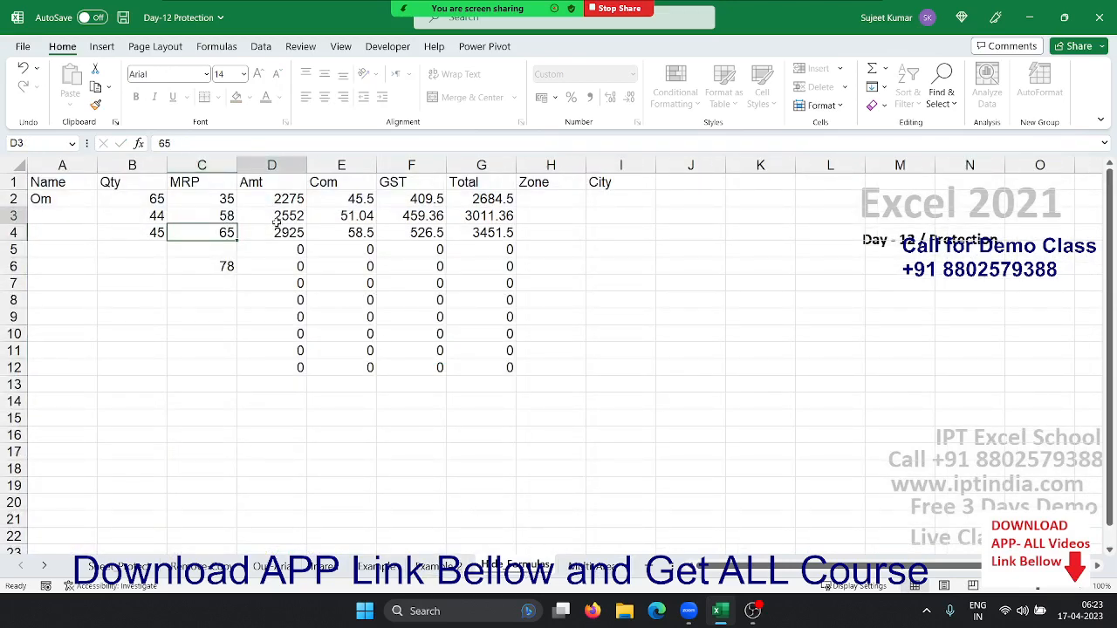
{"action": "key", "text": "Right"}
{"action": "key", "text": "Left"}
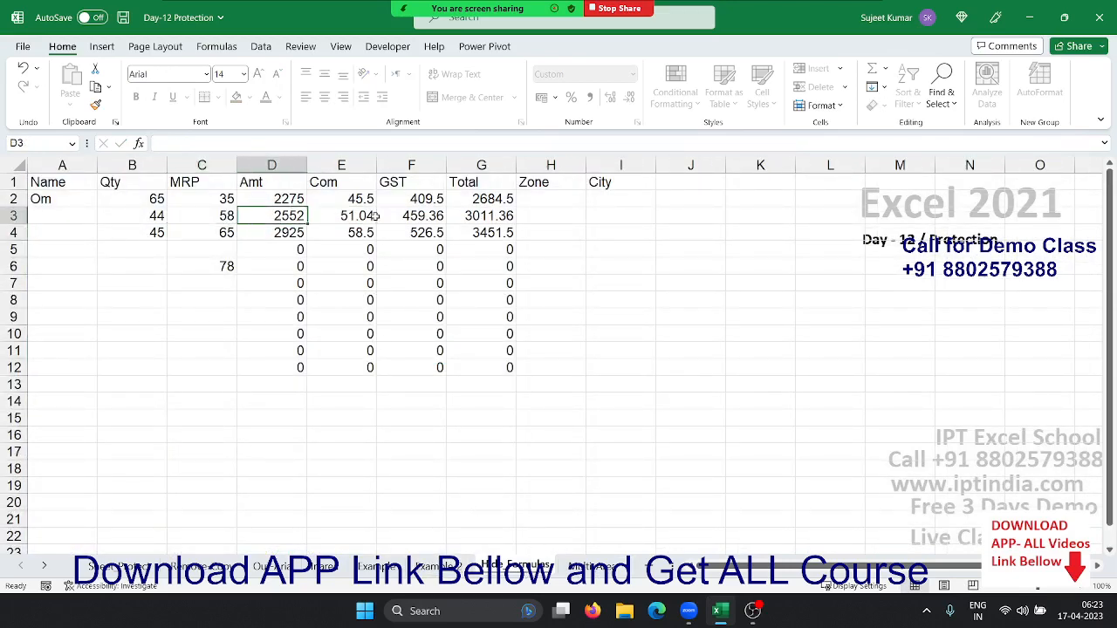
{"action": "key", "text": "Left"}
{"action": "key", "text": "Left"}
{"action": "key", "text": "Up"}
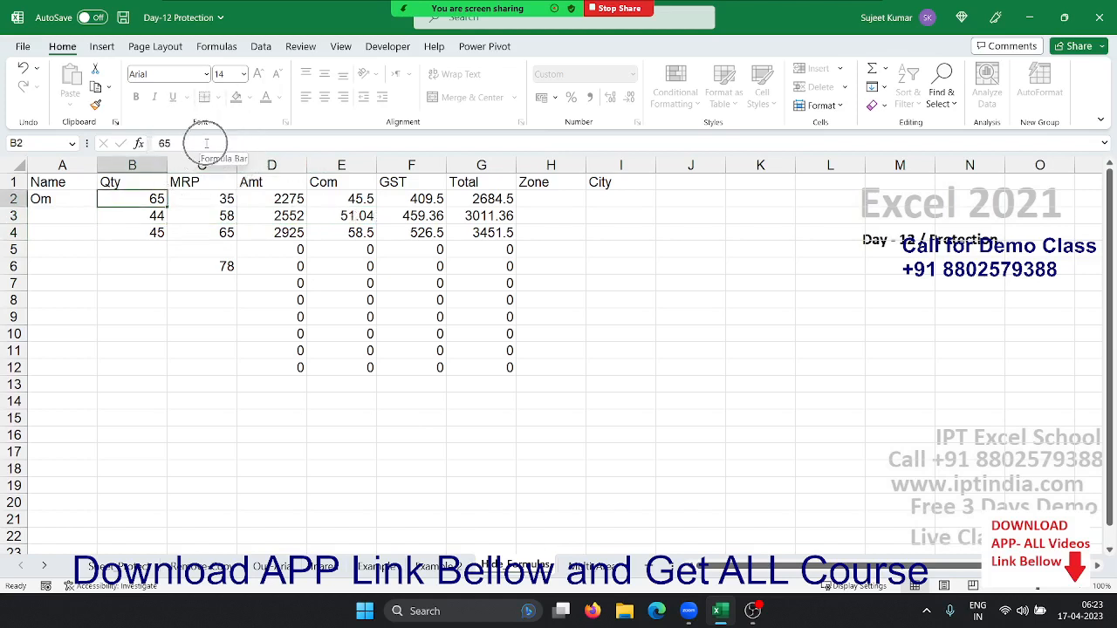
{"action": "key", "text": "Right"}
{"action": "key", "text": "Right"}
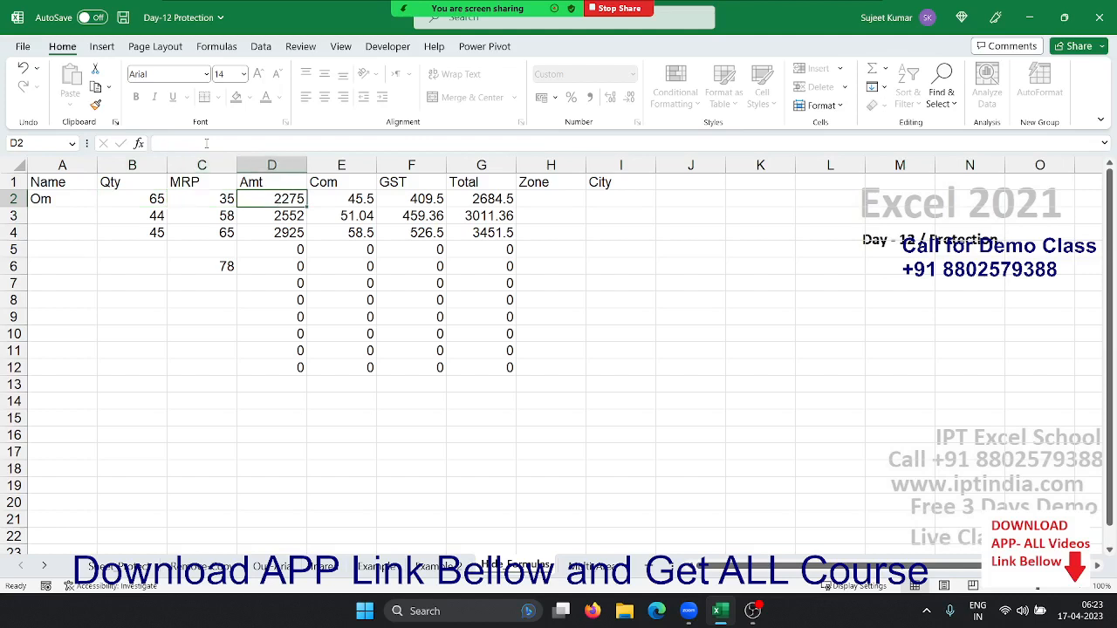
{"action": "key", "text": "Right"}
{"action": "key", "text": "Right"}
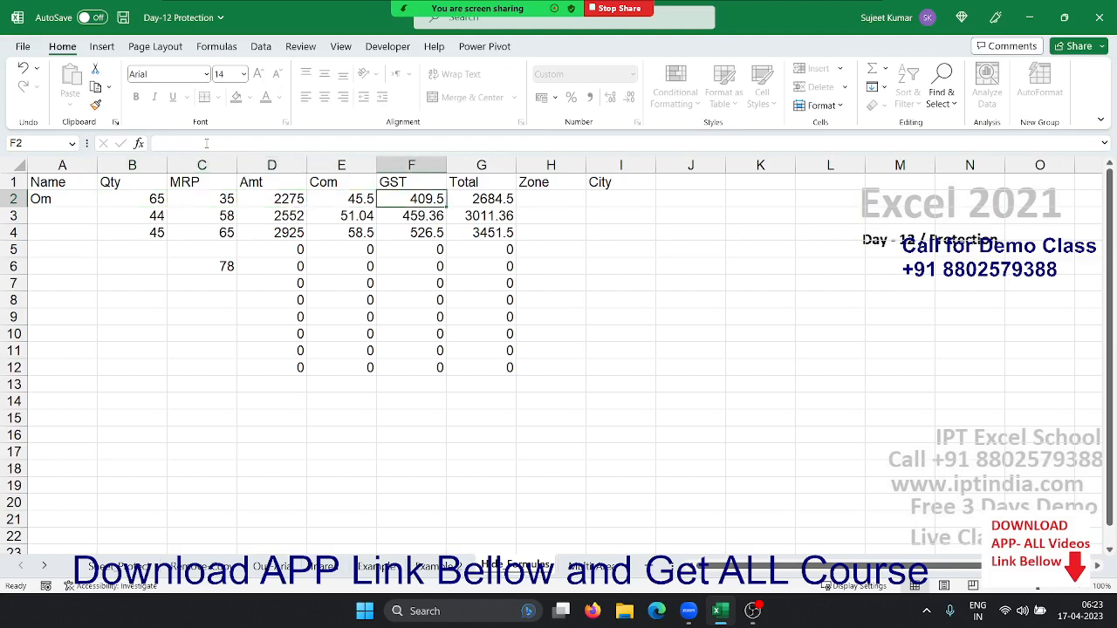
{"action": "key", "text": "Right"}
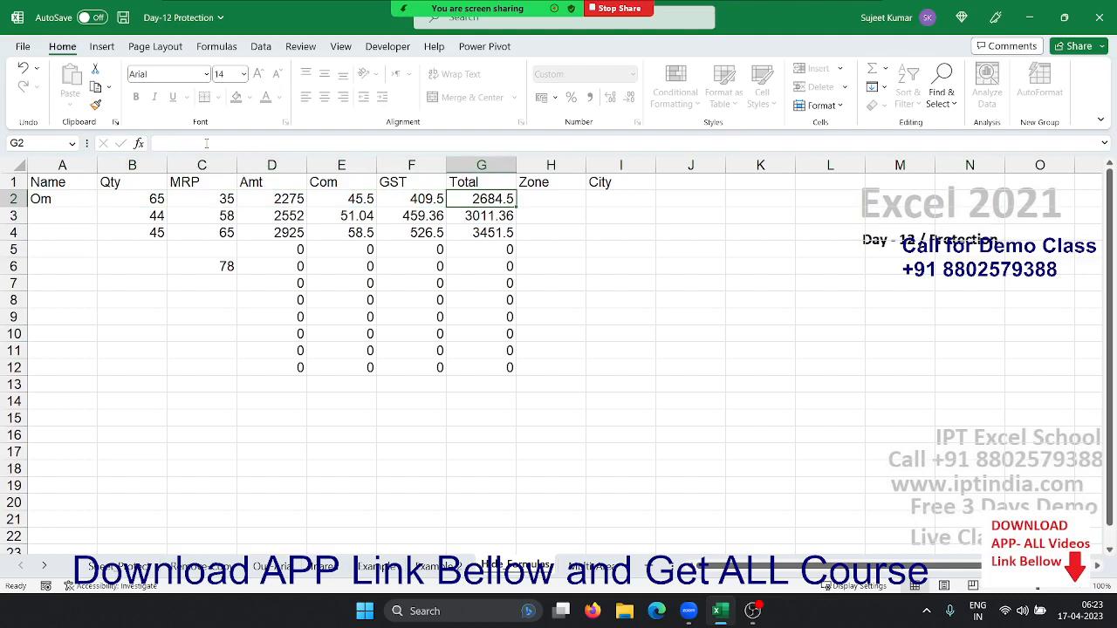
{"action": "key", "text": "Right"}
{"action": "key", "text": "Left"}
Unprotect the Hide Formulas sheet and clear Hidden for columns D to G
{"action": "right_click", "coordinate": [526, 567]}
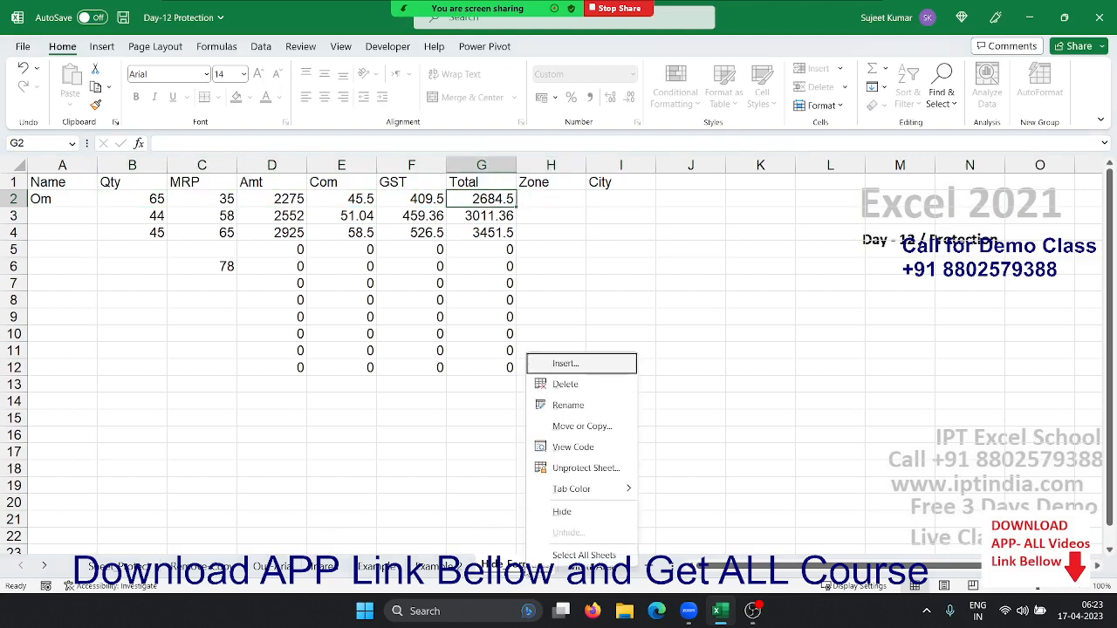
{"action": "key", "text": "Escape"}
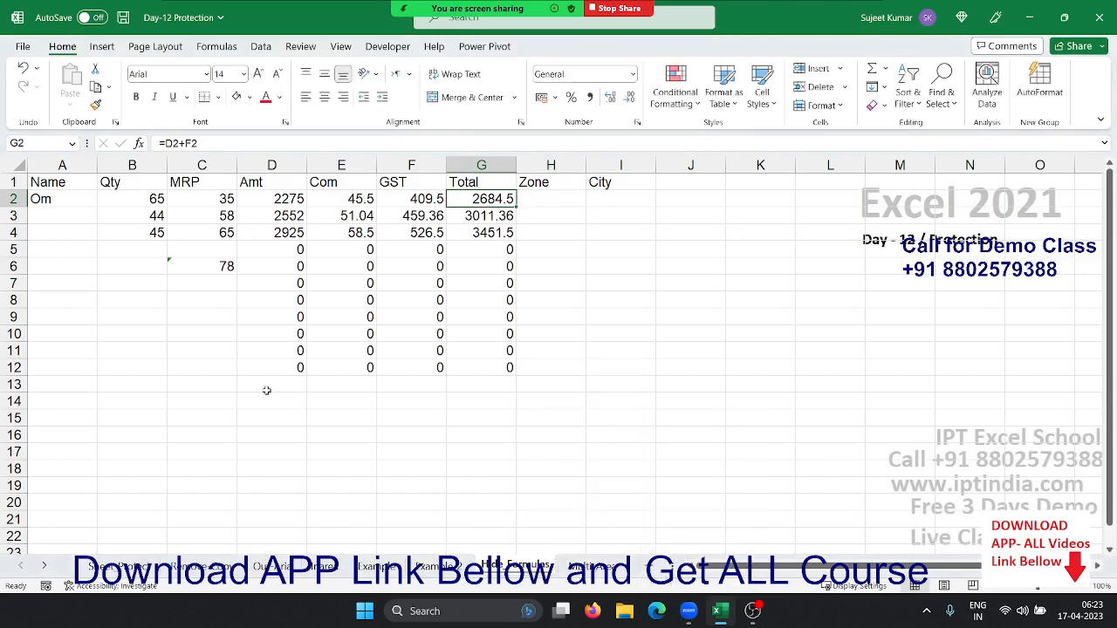
{"action": "left_click", "coordinate": [266, 387]}
{"action": "left_click", "coordinate": [225, 285]}
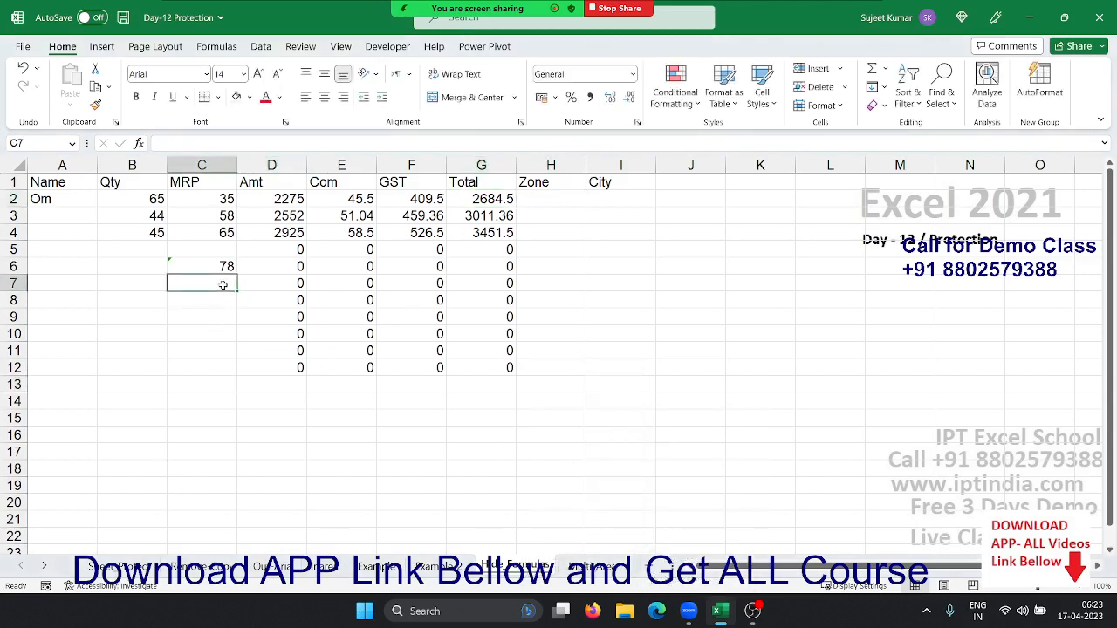
{"action": "left_click", "coordinate": [263, 168]}
{"action": "left_click_drag", "start_coordinate": [263, 171], "coordinate": [484, 165]}
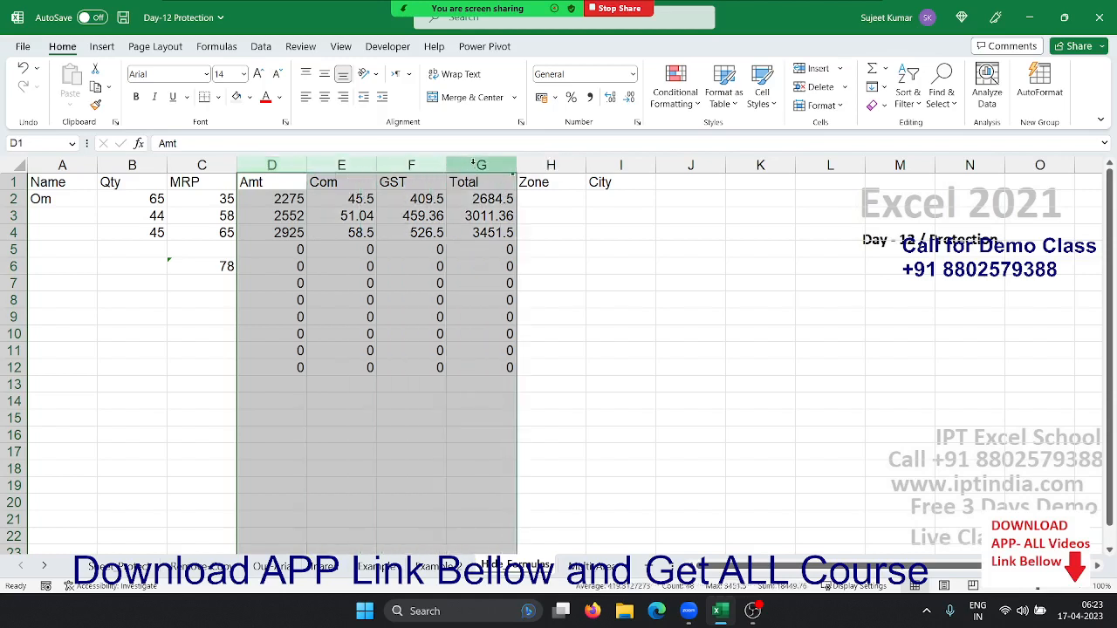
{"action": "right_click", "coordinate": [446, 236]}
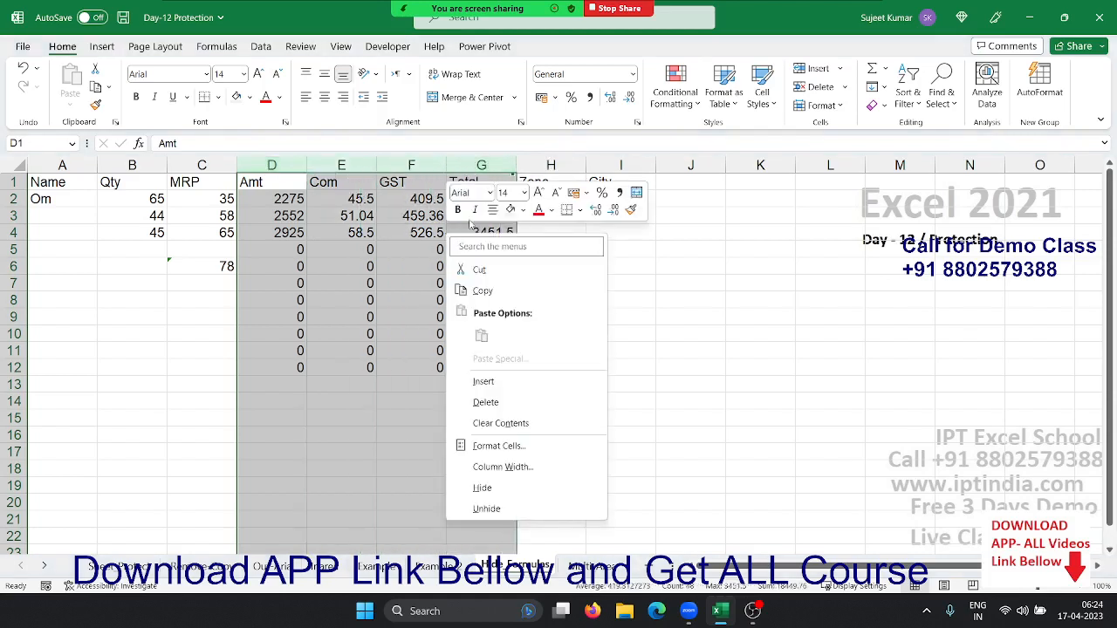
{"action": "left_click", "coordinate": [500, 446]}
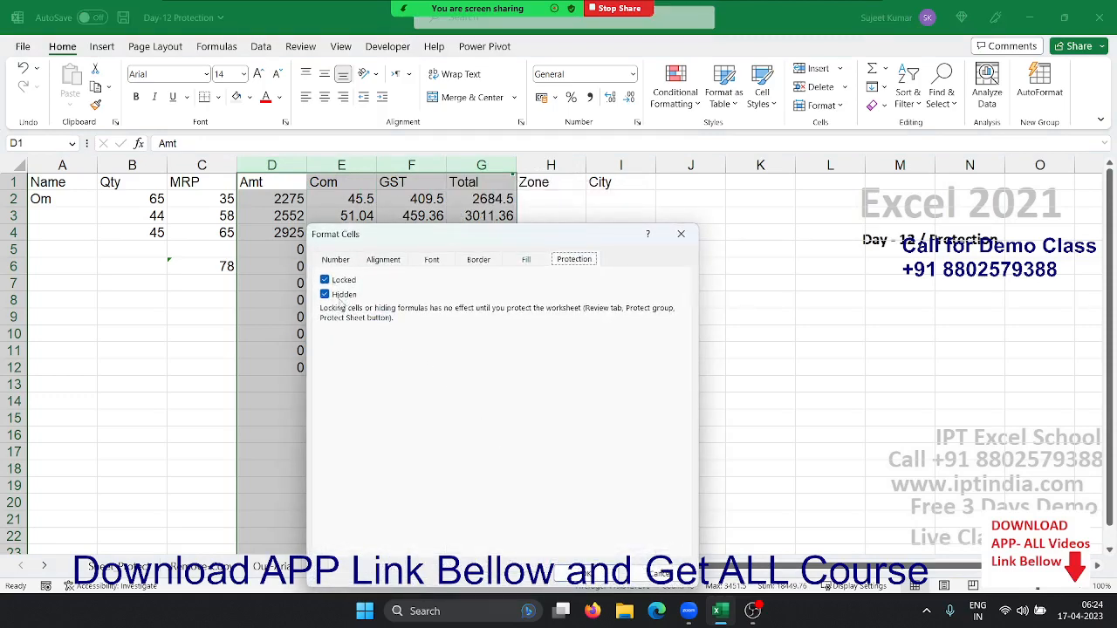
{"action": "left_click", "coordinate": [326, 295]}
{"action": "left_click", "coordinate": [590, 574]}
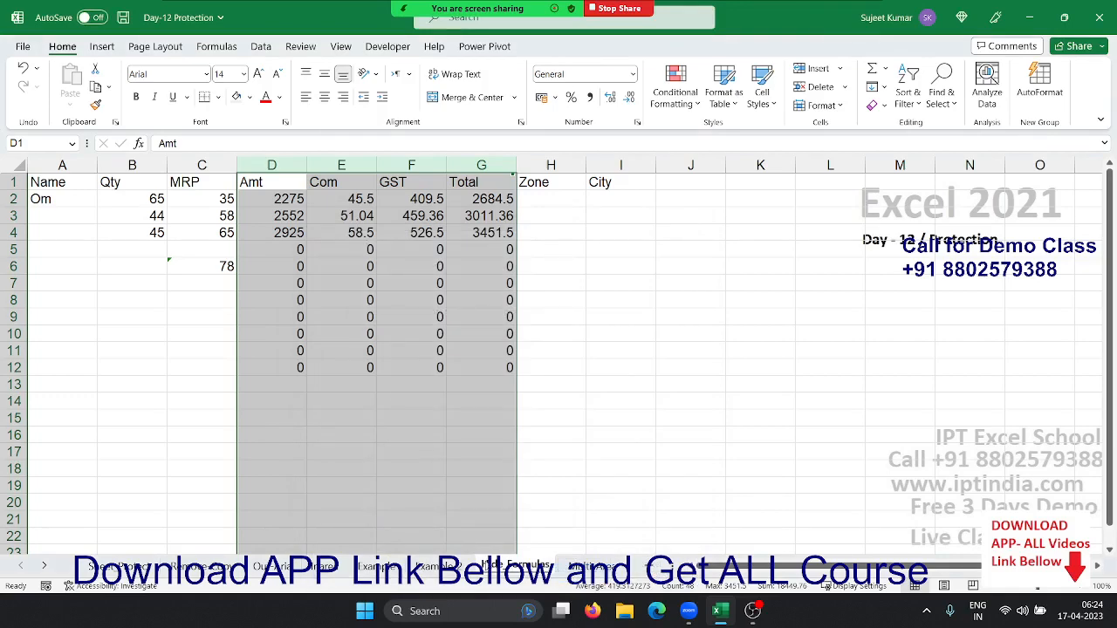
Re-protect the sheet and check D6, E6 and E4 for visible formulas
{"action": "right_click", "coordinate": [486, 565]}
{"action": "left_click", "coordinate": [502, 463]}
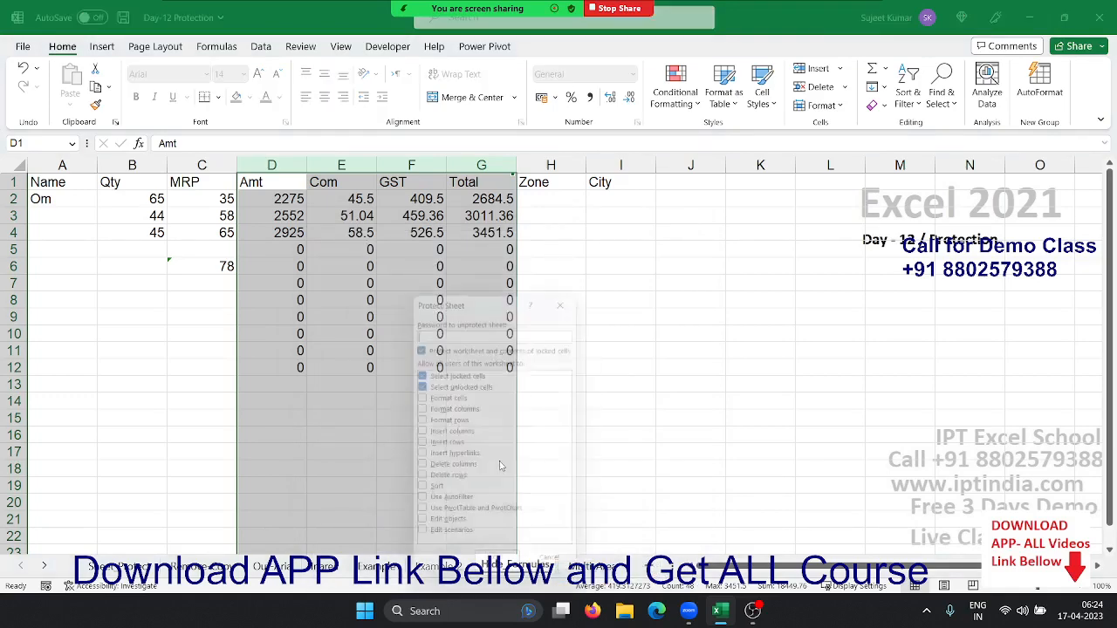
{"action": "left_click", "coordinate": [514, 573]}
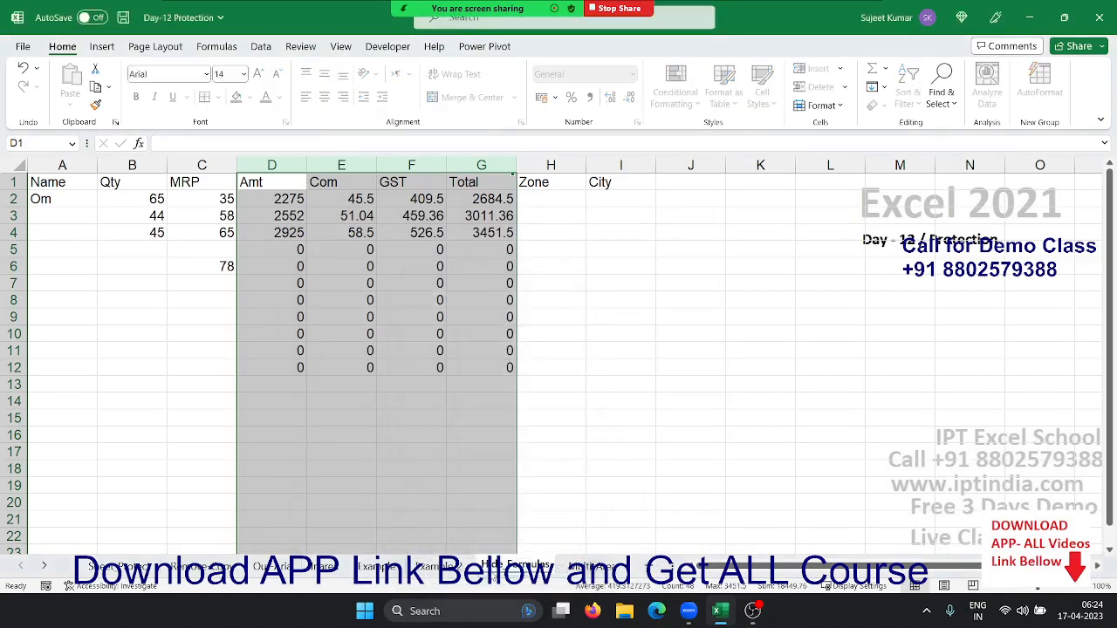
{"action": "left_click", "coordinate": [416, 350]}
{"action": "left_click", "coordinate": [270, 272]}
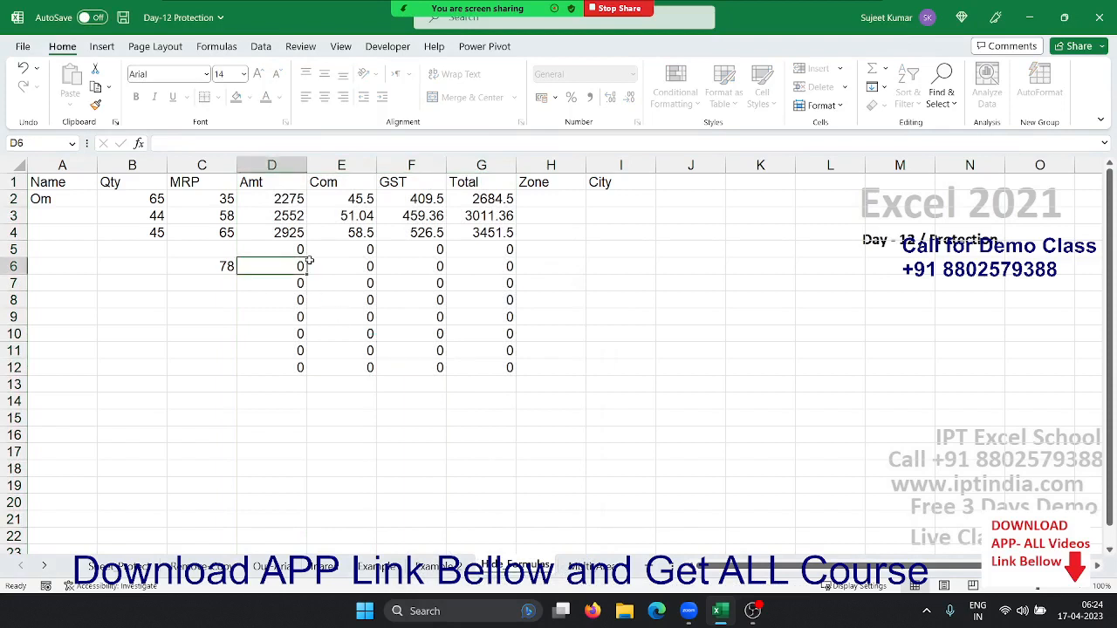
{"action": "left_click", "coordinate": [315, 262]}
{"action": "left_click", "coordinate": [365, 234]}
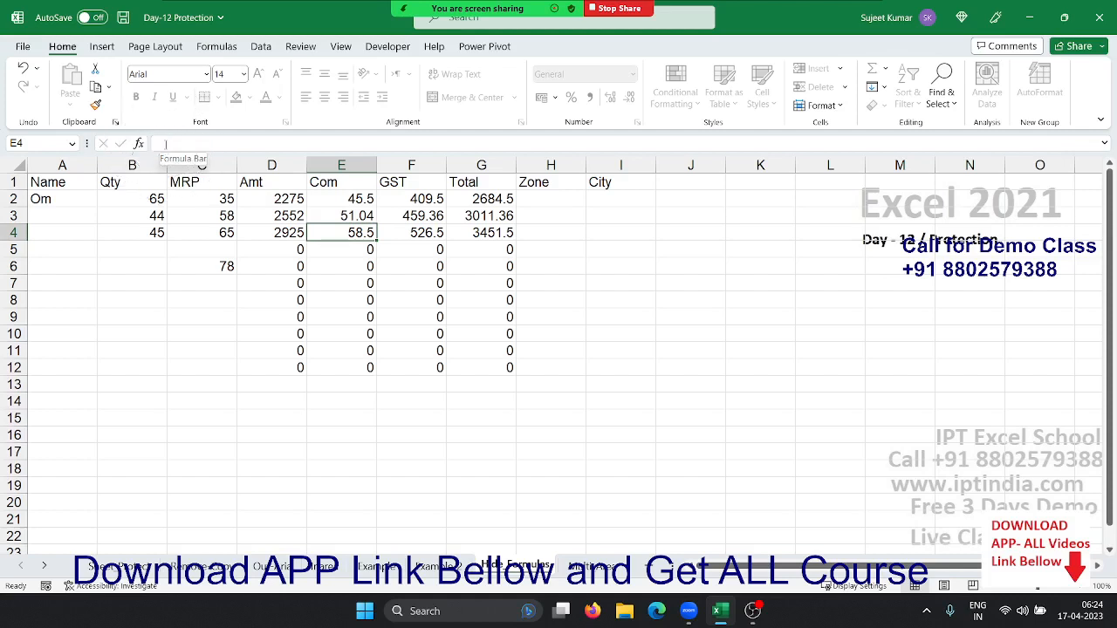
{"action": "left_click", "coordinate": [588, 567]}
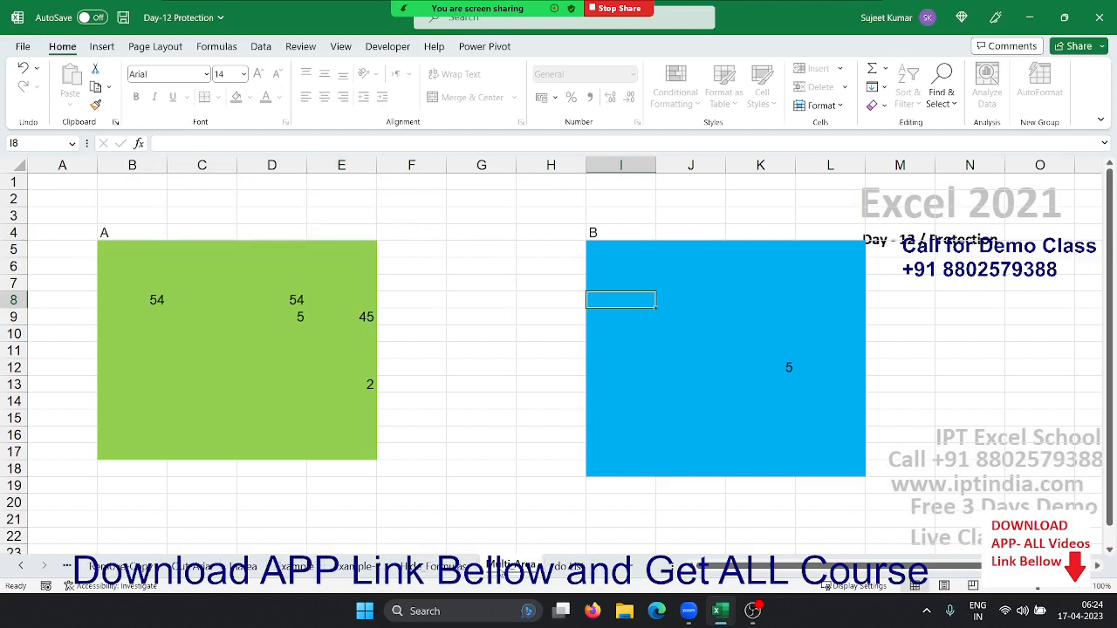
{"action": "right_click", "coordinate": [502, 566]}
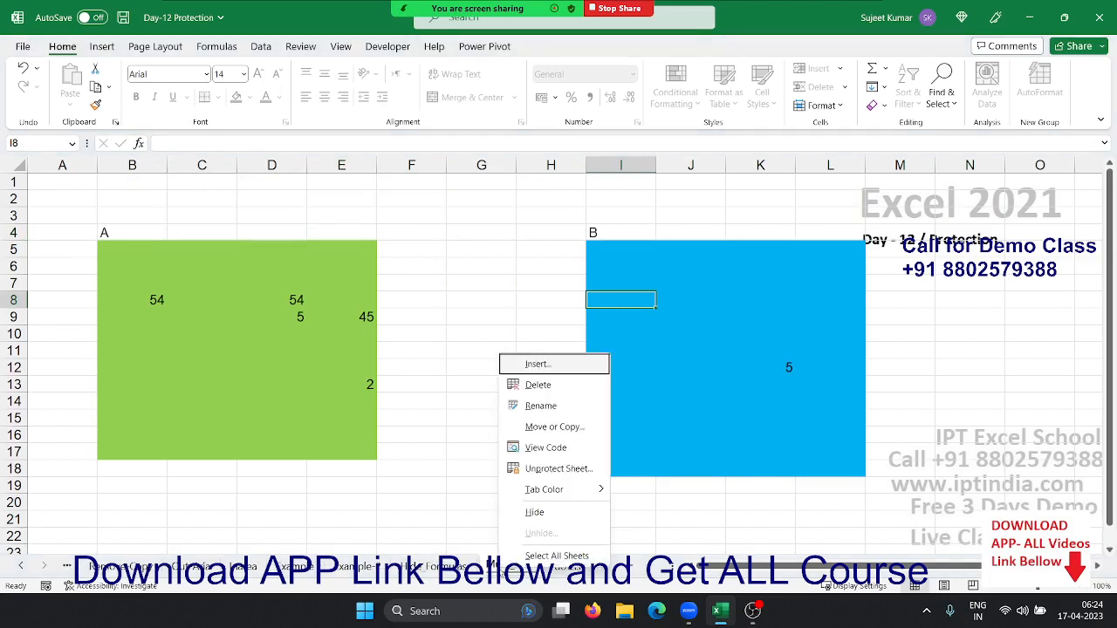
{"action": "left_click", "coordinate": [546, 470]}
{"action": "left_click", "coordinate": [499, 434]}
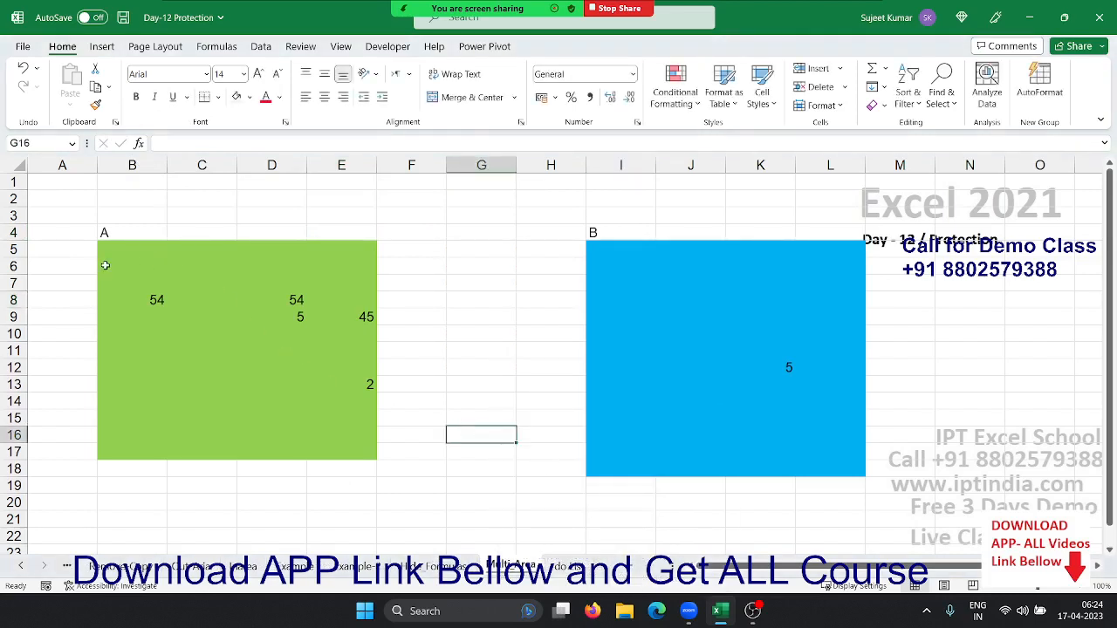
{"action": "left_click_drag", "start_coordinate": [105, 265], "coordinate": [315, 430]}
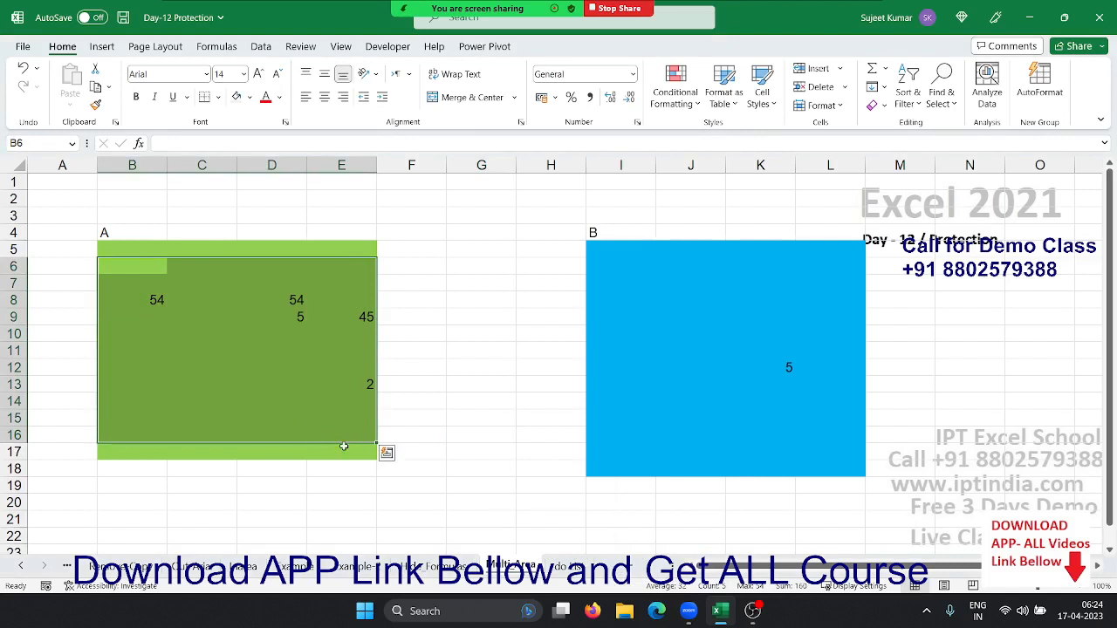
{"action": "left_click_drag", "start_coordinate": [643, 294], "coordinate": [790, 386]}
{"action": "left_click", "coordinate": [381, 329]}
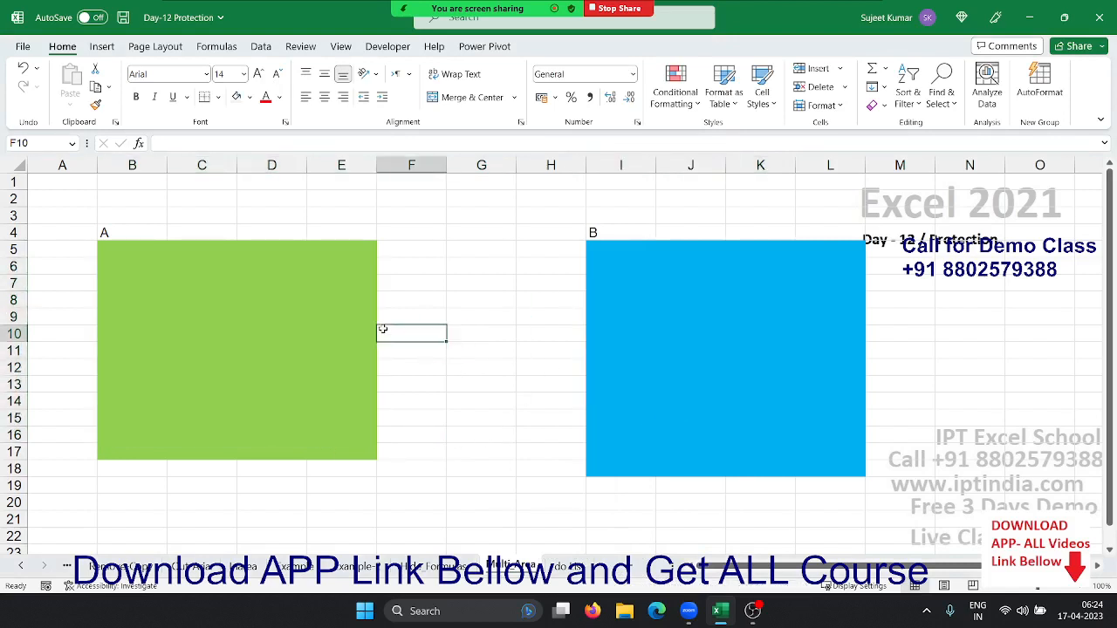
{"action": "left_click", "coordinate": [176, 293]}
{"action": "left_click", "coordinate": [732, 299]}
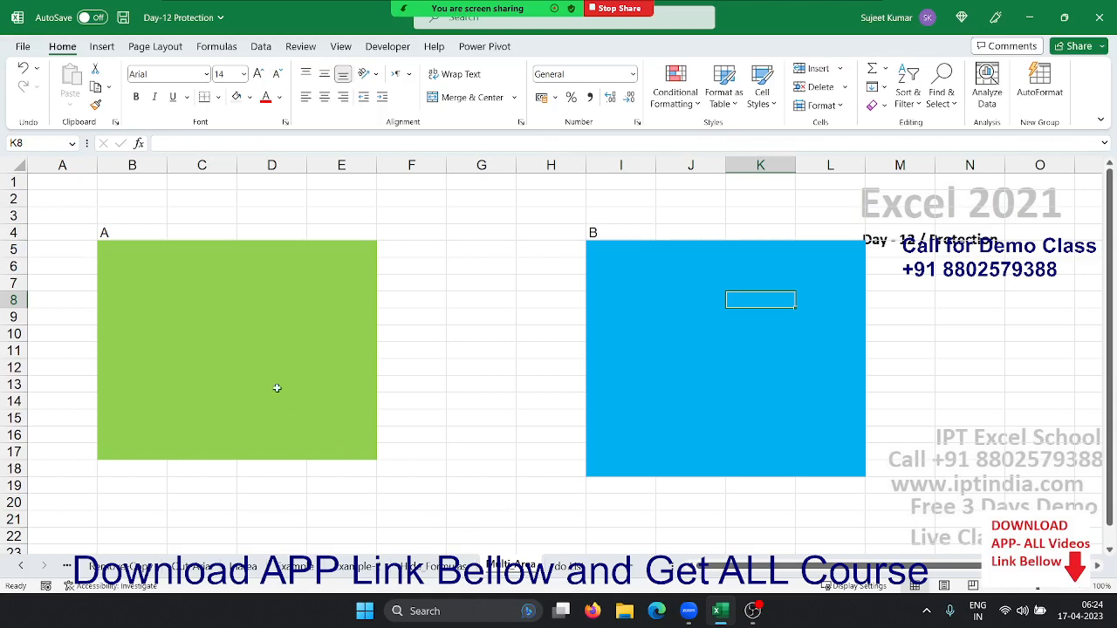
{"action": "left_click_drag", "start_coordinate": [140, 265], "coordinate": [325, 404]}
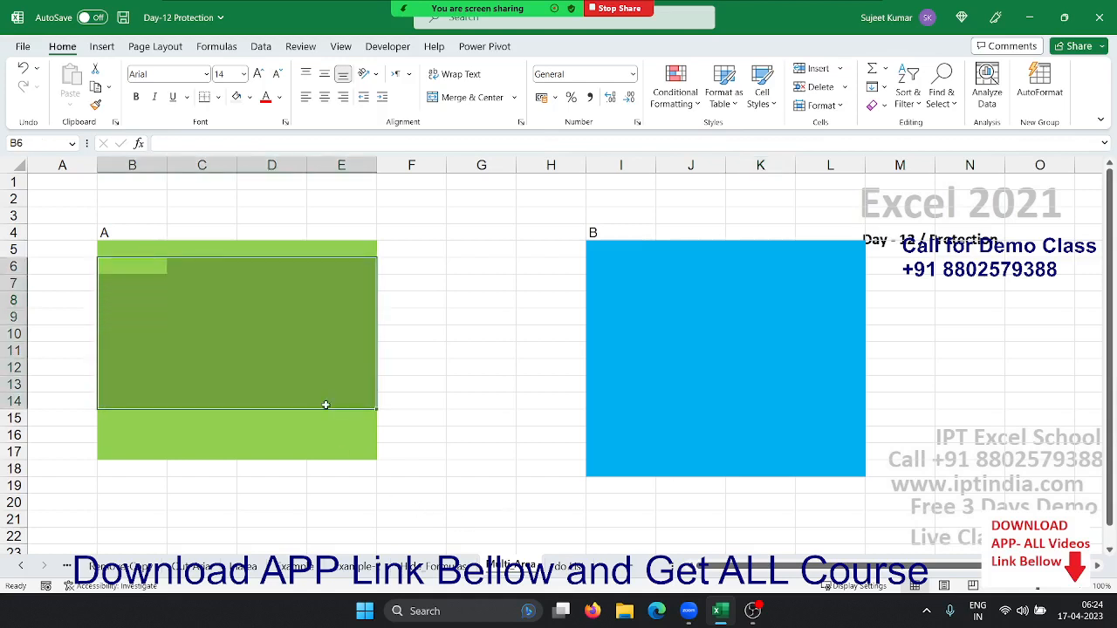
{"action": "left_click", "coordinate": [618, 312]}
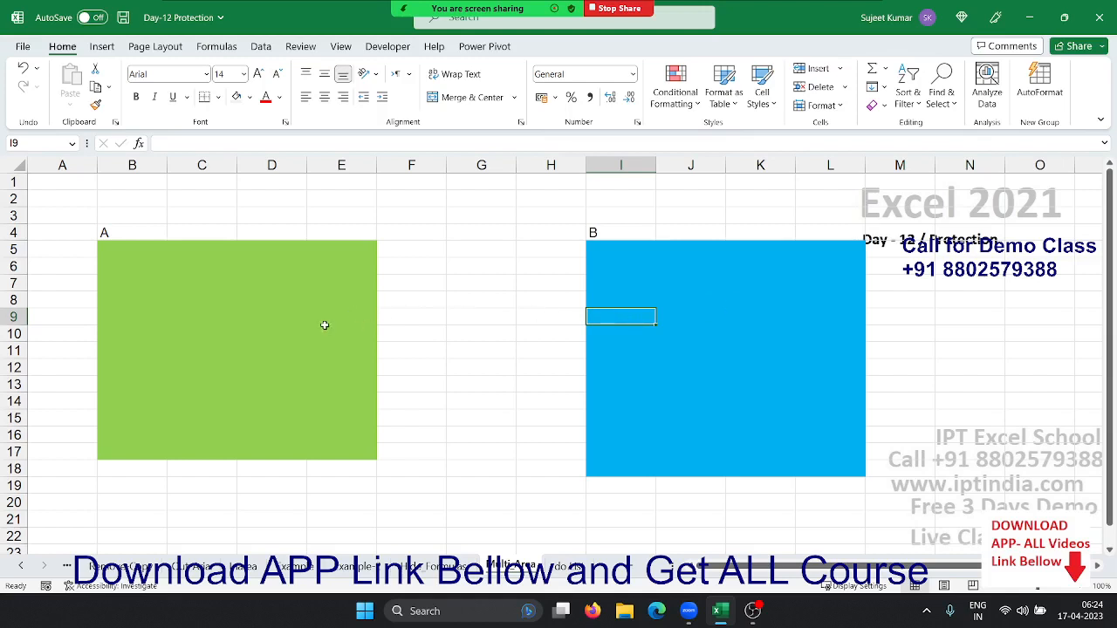
{"action": "left_click", "coordinate": [299, 313]}
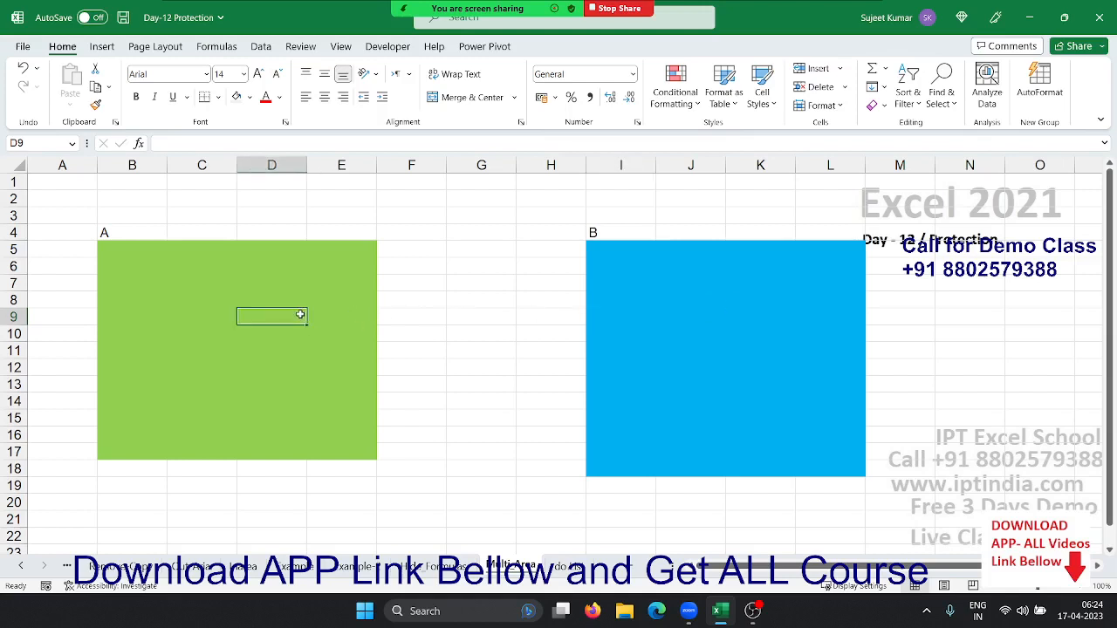
{"action": "left_click", "coordinate": [678, 315]}
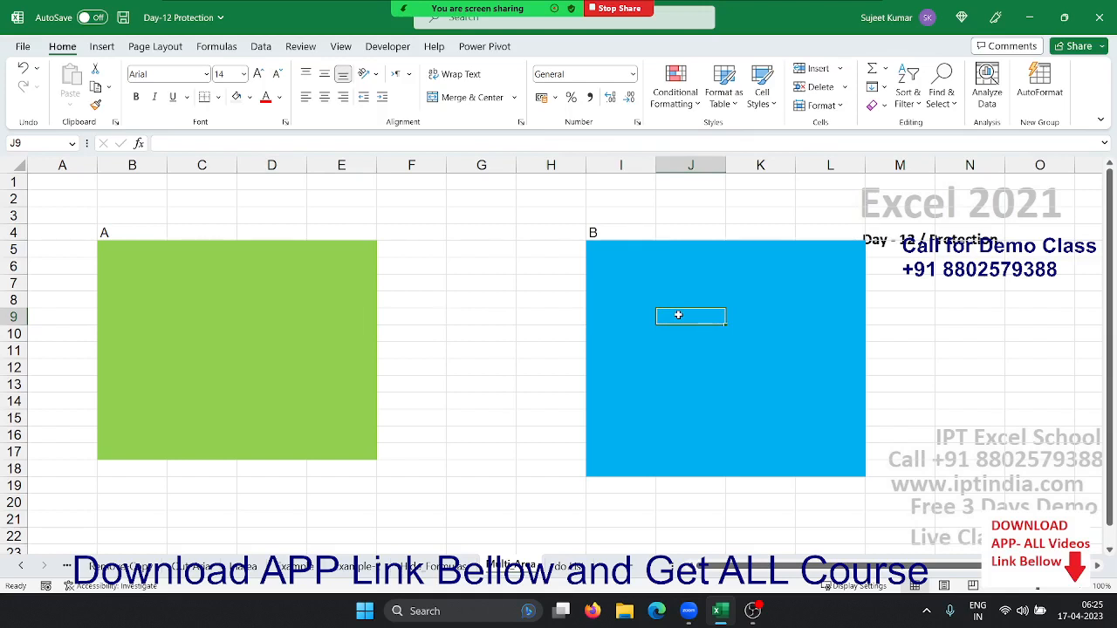
{"action": "left_click", "coordinate": [447, 262]}
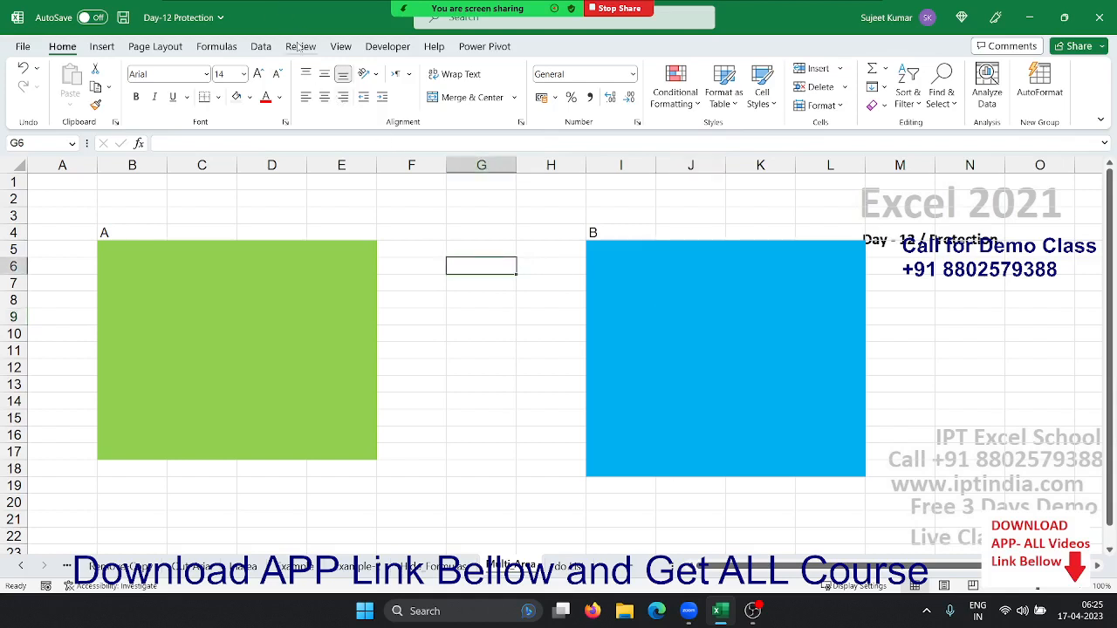
Open Allow Edit Ranges and delete the existing ranges A and B
{"action": "left_click", "coordinate": [228, 8]}
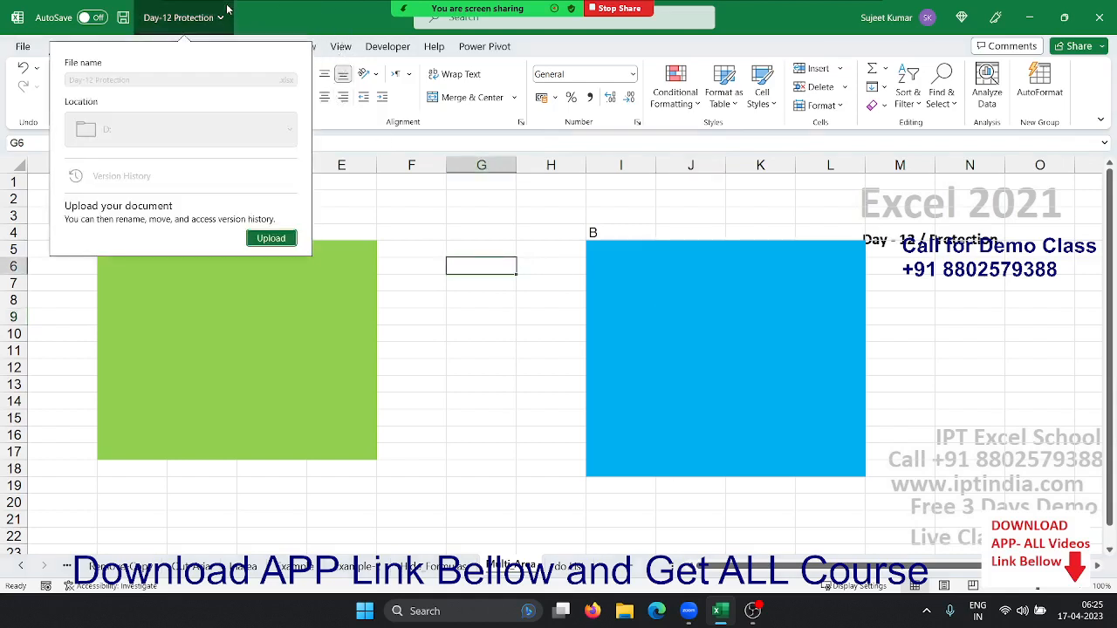
{"action": "double_click", "coordinate": [301, 27]}
{"action": "left_click", "coordinate": [310, 48]}
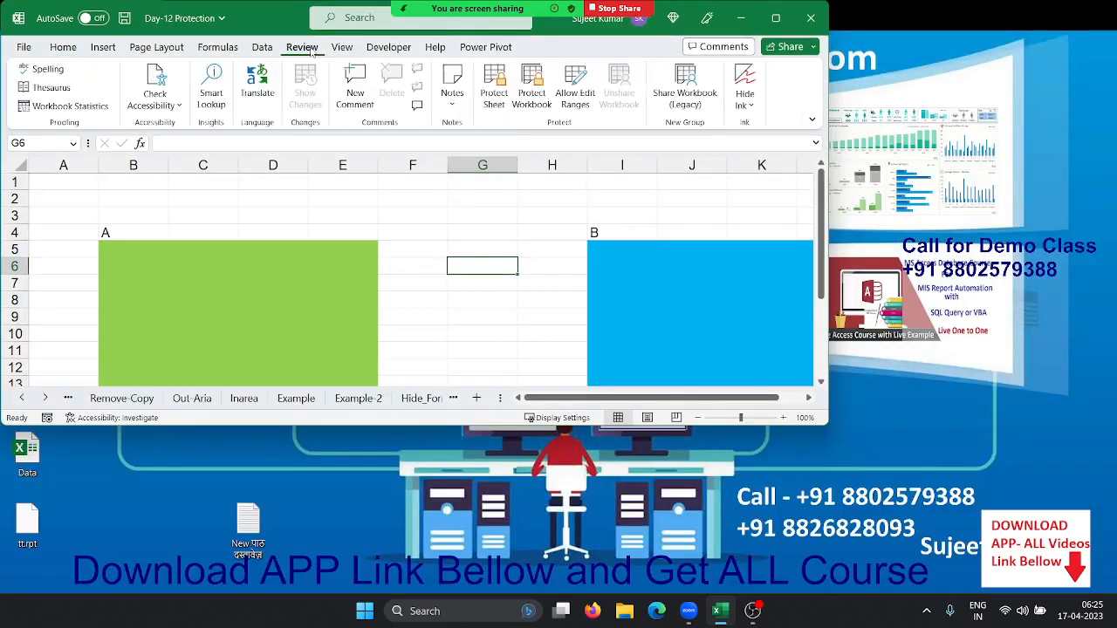
{"action": "left_click", "coordinate": [775, 18]}
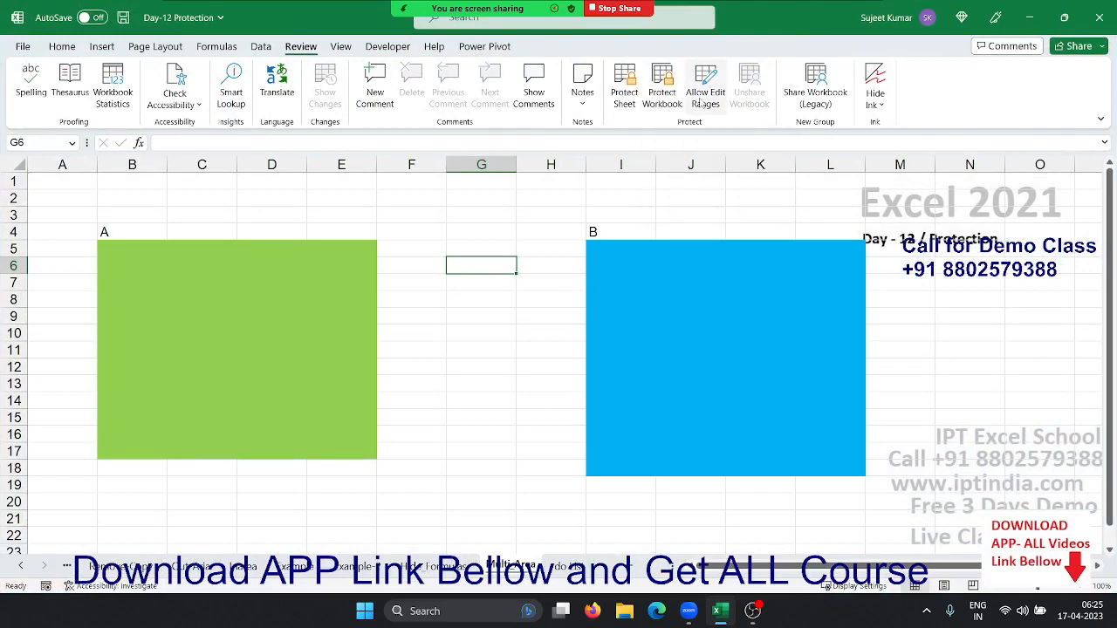
{"action": "left_click", "coordinate": [704, 96]}
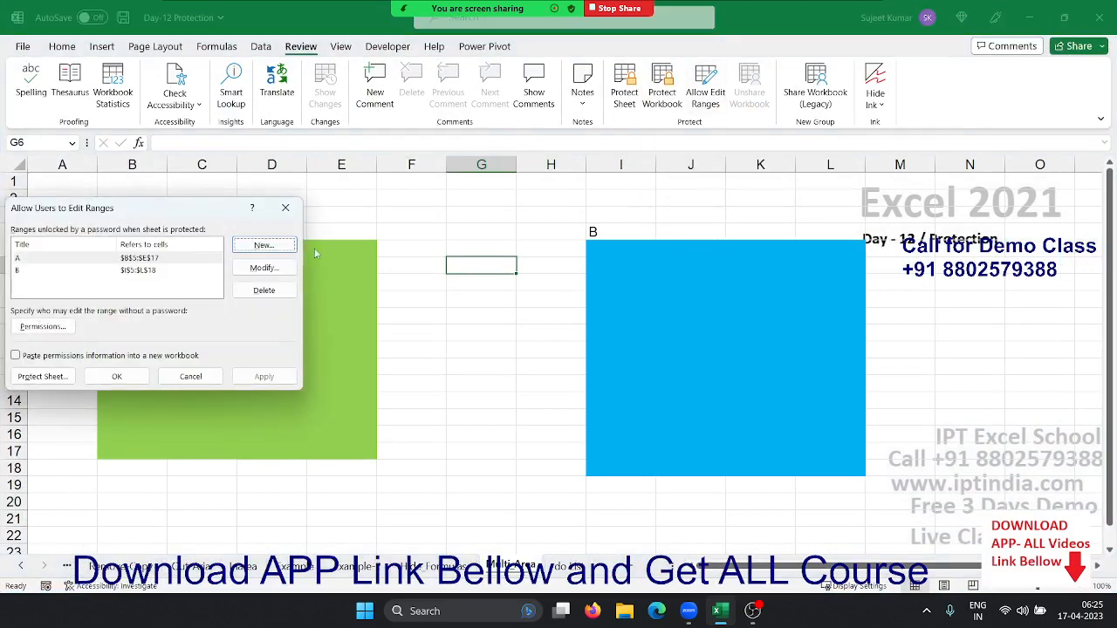
{"action": "left_click", "coordinate": [264, 291]}
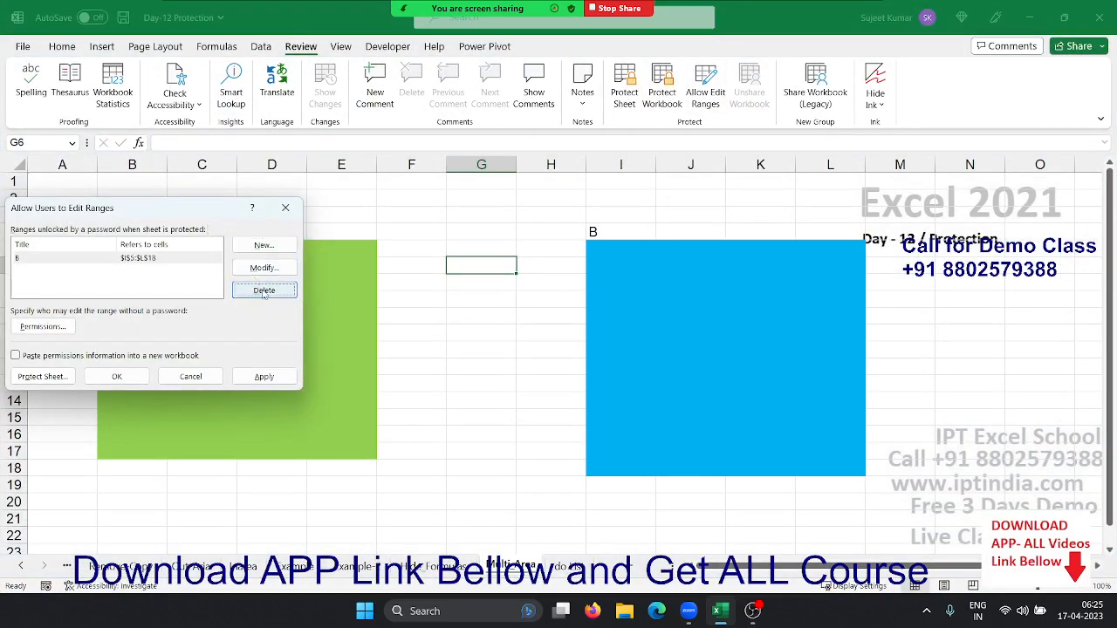
{"action": "left_click", "coordinate": [264, 291]}
Add a range titled A referring to B5:E17 with a confirmed password
{"action": "left_click_drag", "start_coordinate": [204, 219], "coordinate": [569, 216]}
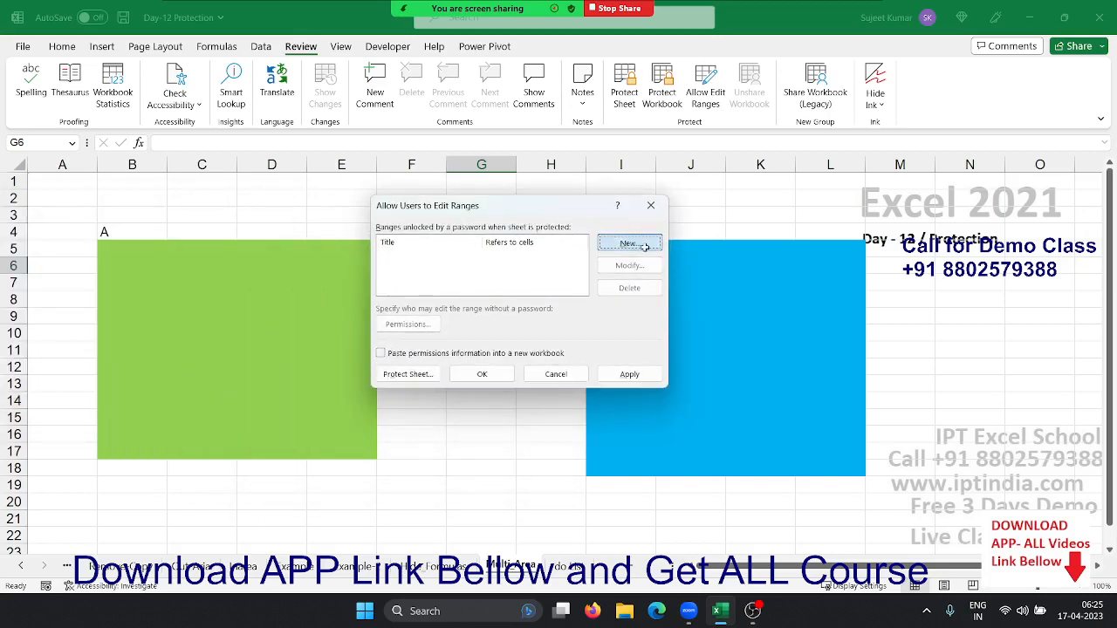
{"action": "left_click", "coordinate": [645, 247]}
{"action": "type", "text": "A"}
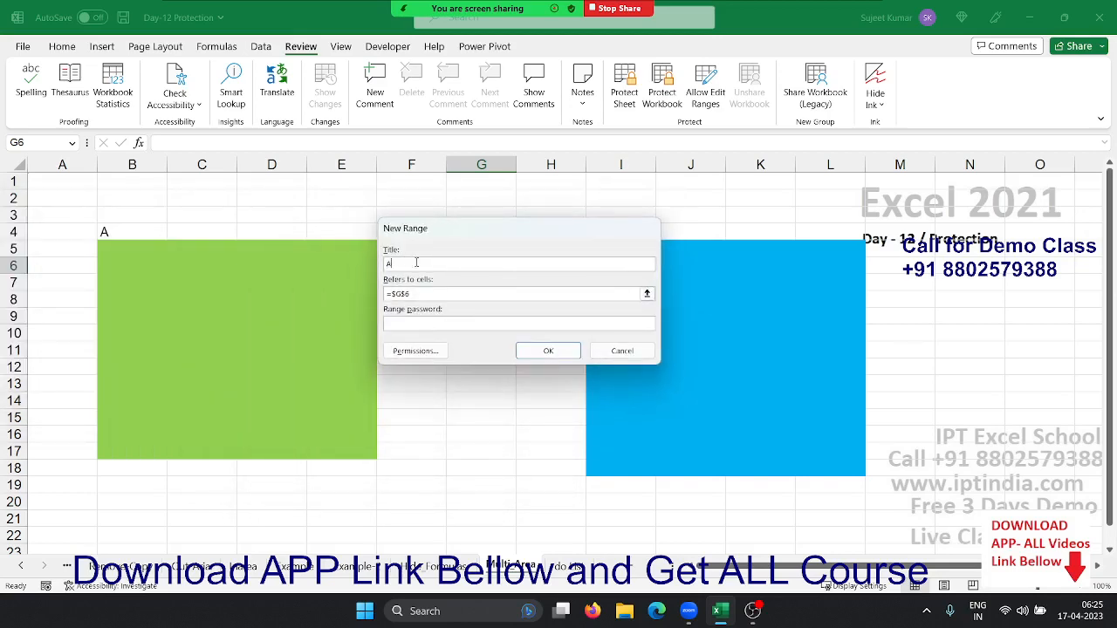
{"action": "left_click", "coordinate": [646, 293]}
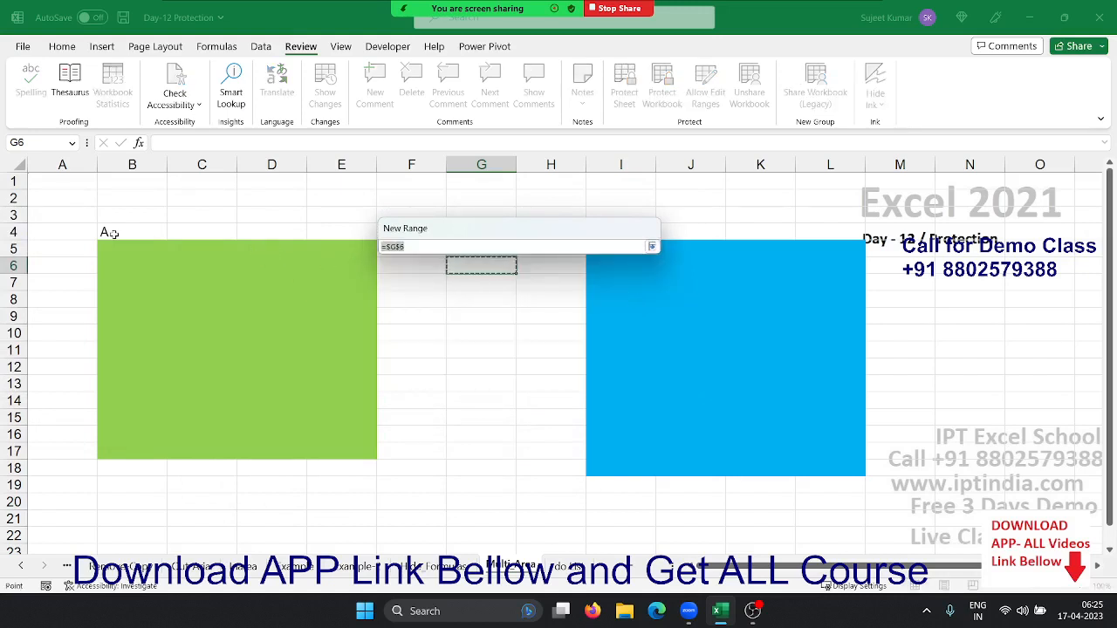
{"action": "left_click_drag", "start_coordinate": [105, 242], "coordinate": [316, 455]}
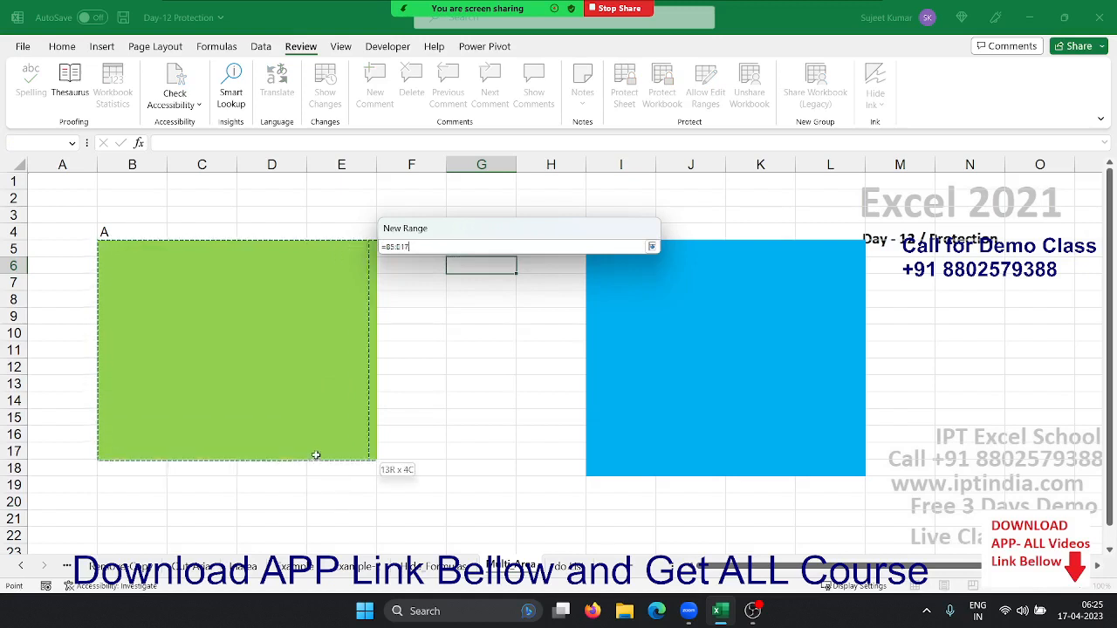
{"action": "left_click", "coordinate": [651, 247]}
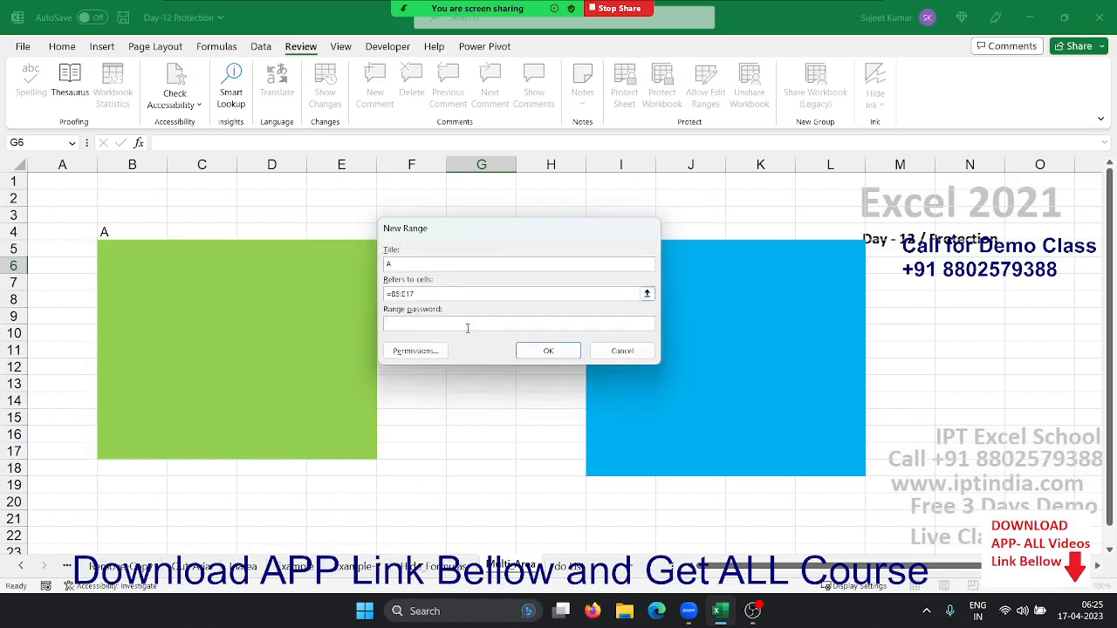
{"action": "left_click", "coordinate": [565, 352]}
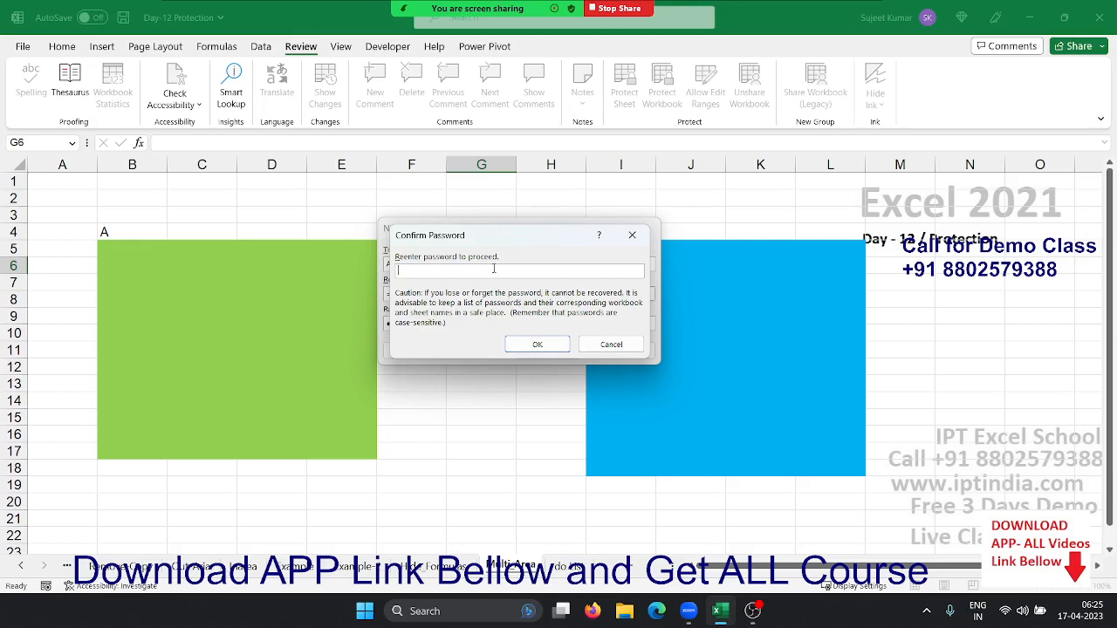
{"action": "left_click", "coordinate": [536, 343]}
{"action": "left_click", "coordinate": [548, 350]}
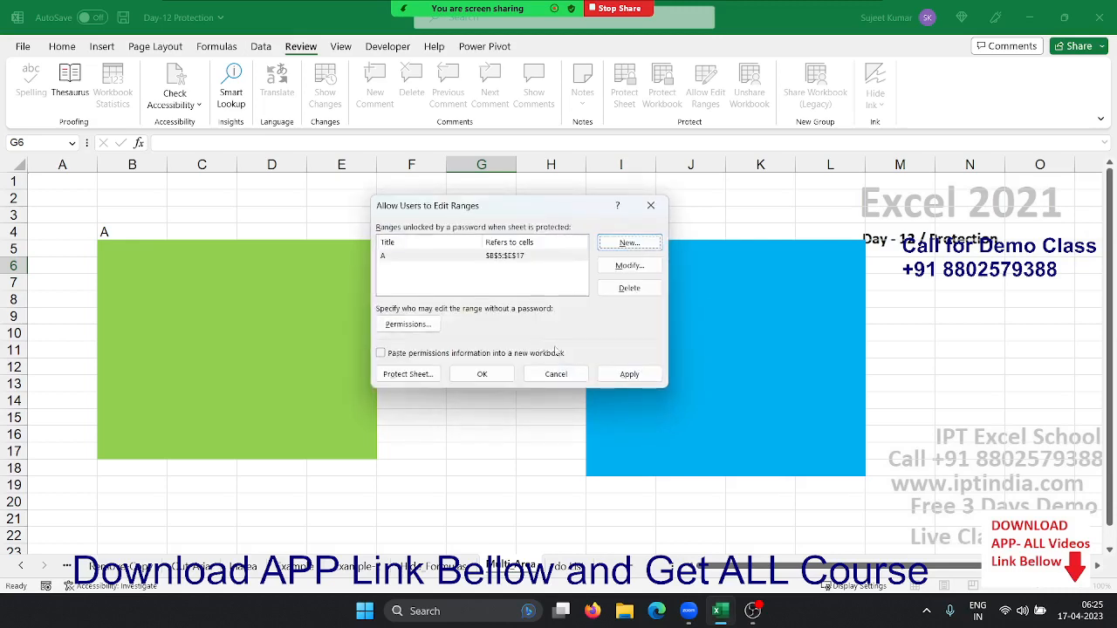
Add range B referring to I5:L18 with a confirmed password, then close the ranges list
{"action": "left_click", "coordinate": [654, 244]}
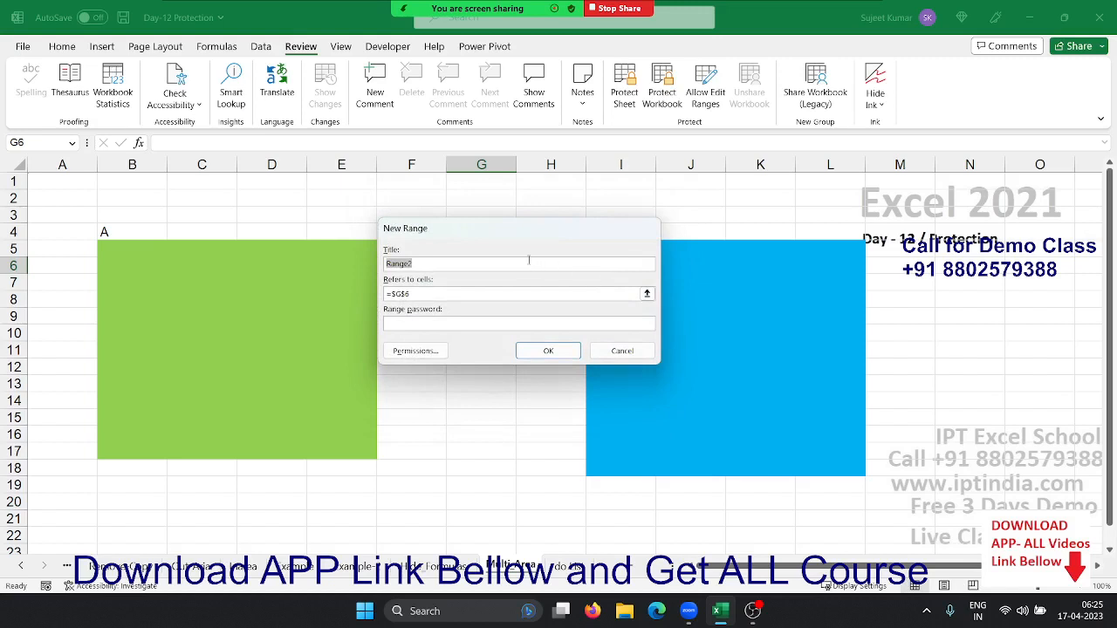
{"action": "type", "text": "B"}
{"action": "left_click", "coordinate": [647, 293]}
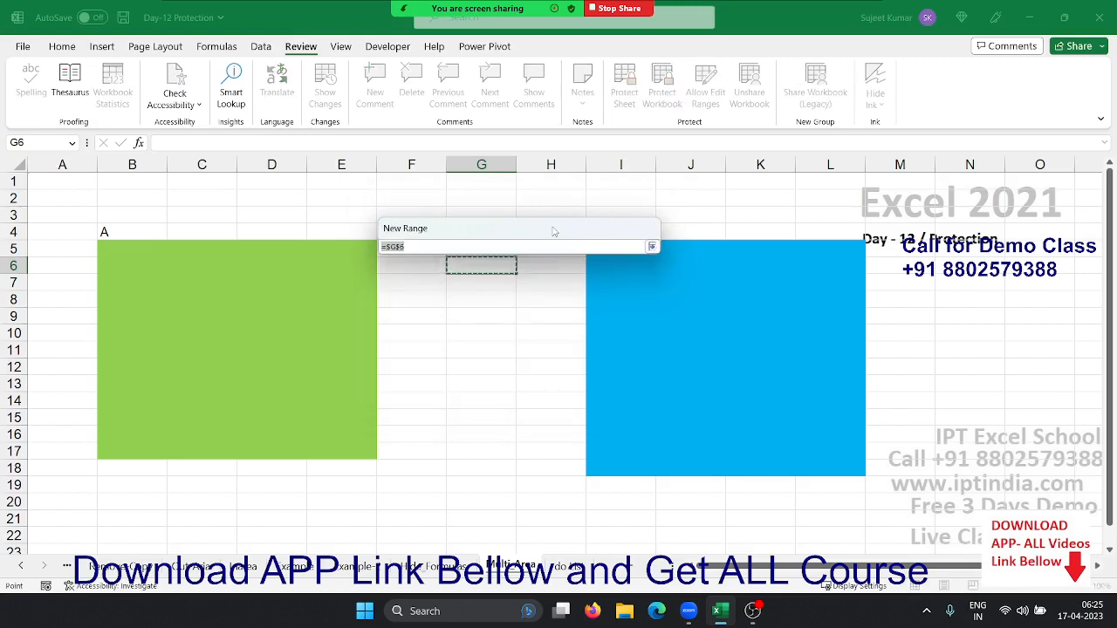
{"action": "left_click", "coordinate": [642, 255]}
{"action": "left_click_drag", "start_coordinate": [643, 255], "coordinate": [814, 464]}
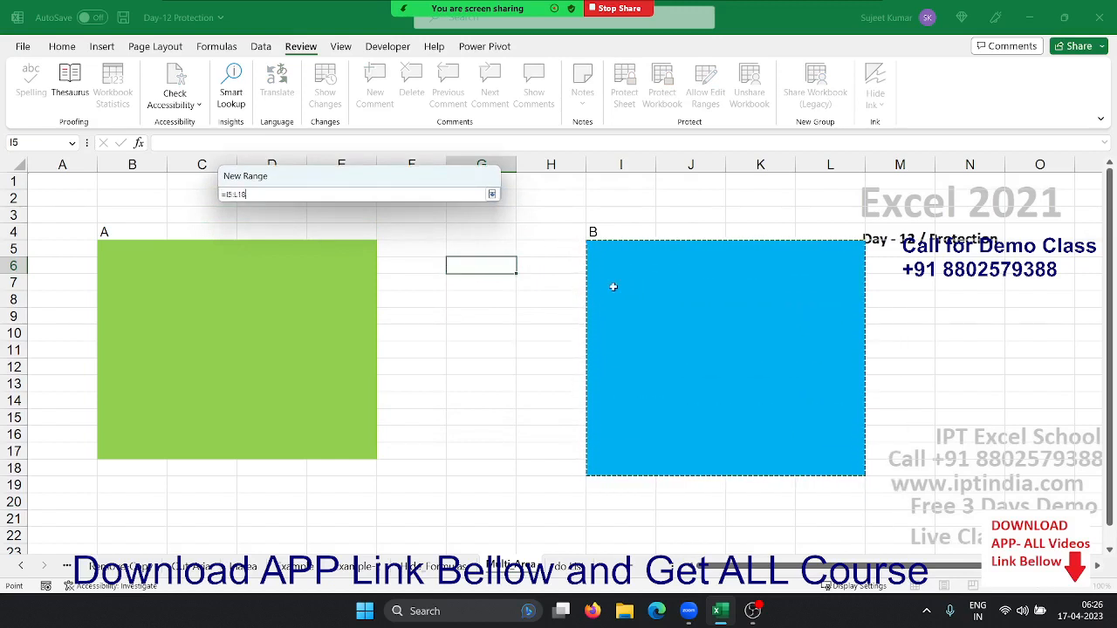
{"action": "left_click", "coordinate": [492, 194]}
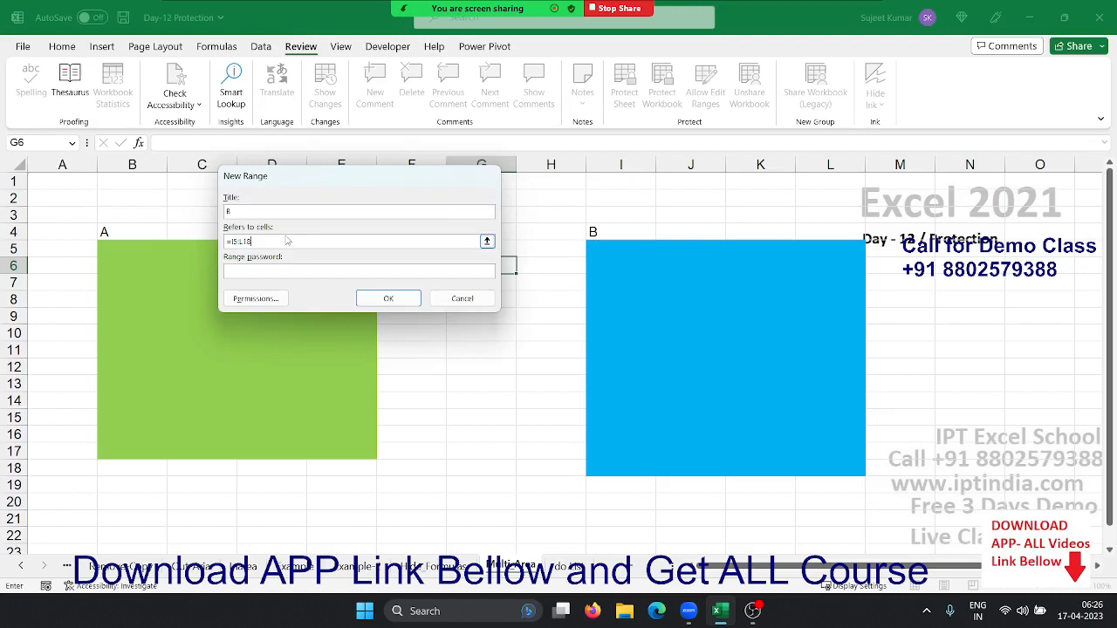
{"action": "left_click", "coordinate": [239, 273]}
{"action": "left_click", "coordinate": [366, 301]}
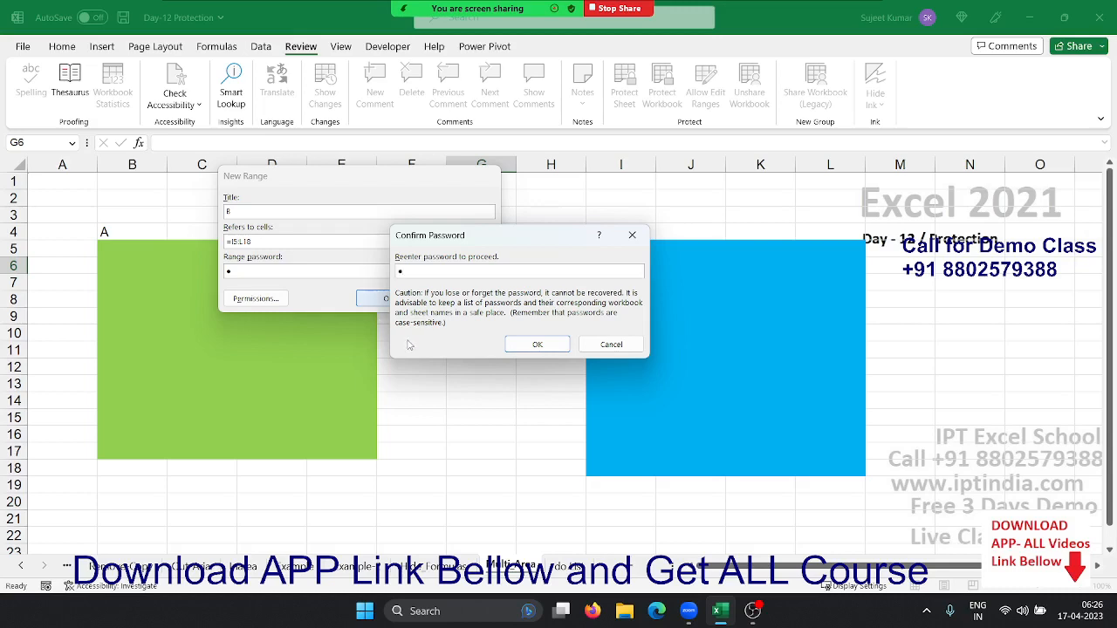
{"action": "left_click", "coordinate": [510, 345]}
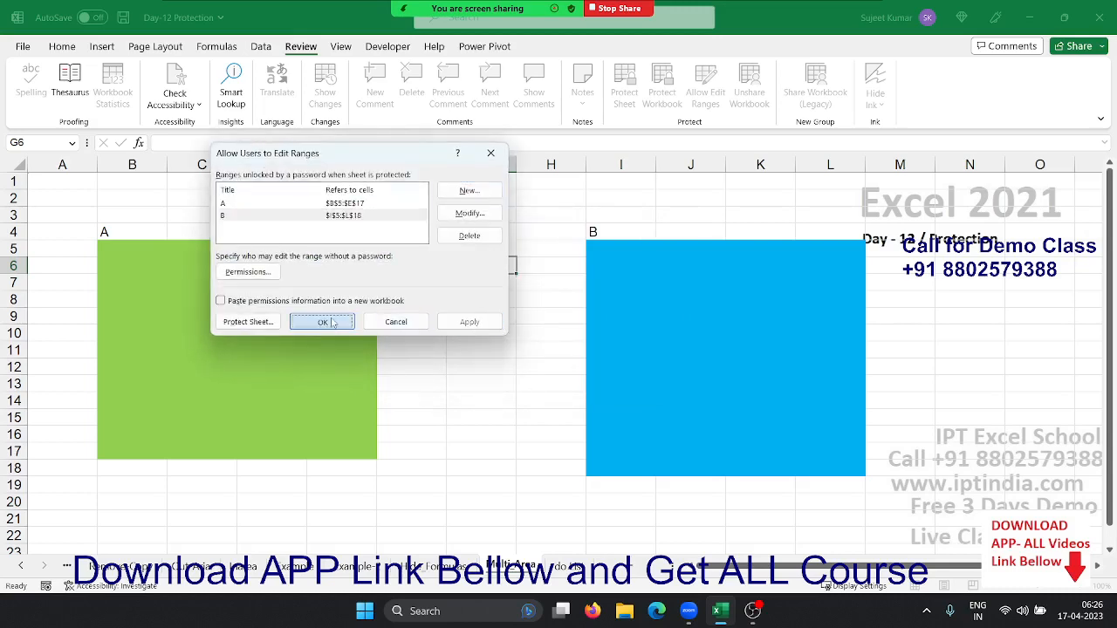
{"action": "left_click", "coordinate": [322, 321]}
{"action": "left_click", "coordinate": [481, 365]}
Type 25 into green-area cell D11 and blue-area cell I12
{"action": "left_click", "coordinate": [301, 350]}
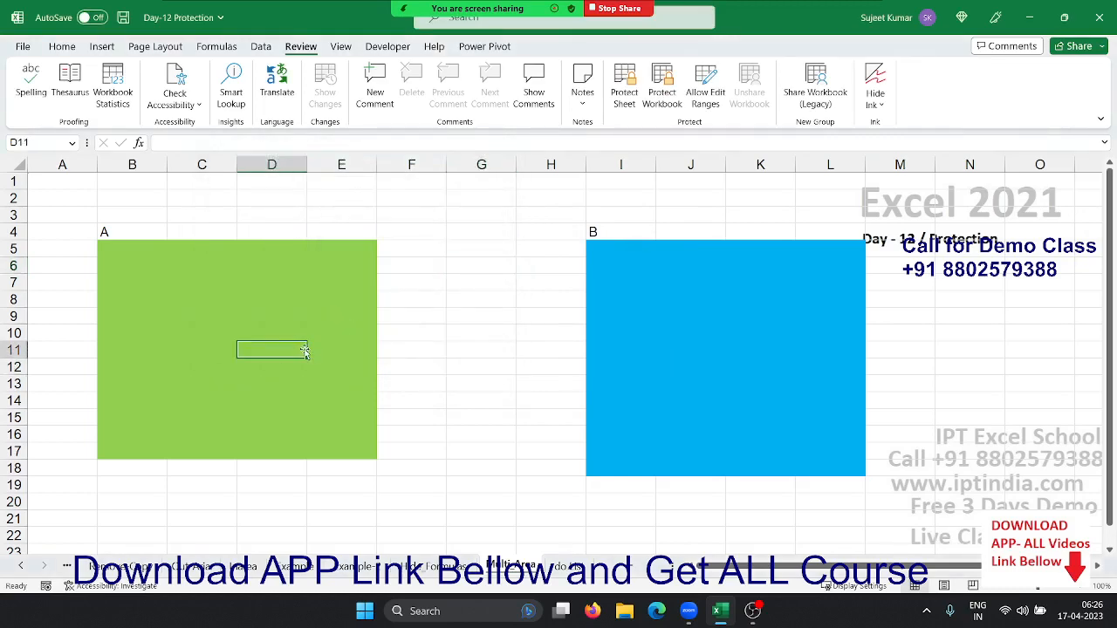
{"action": "type", "text": "25"}
{"action": "left_click", "coordinate": [613, 368]}
{"action": "type", "text": "25"}
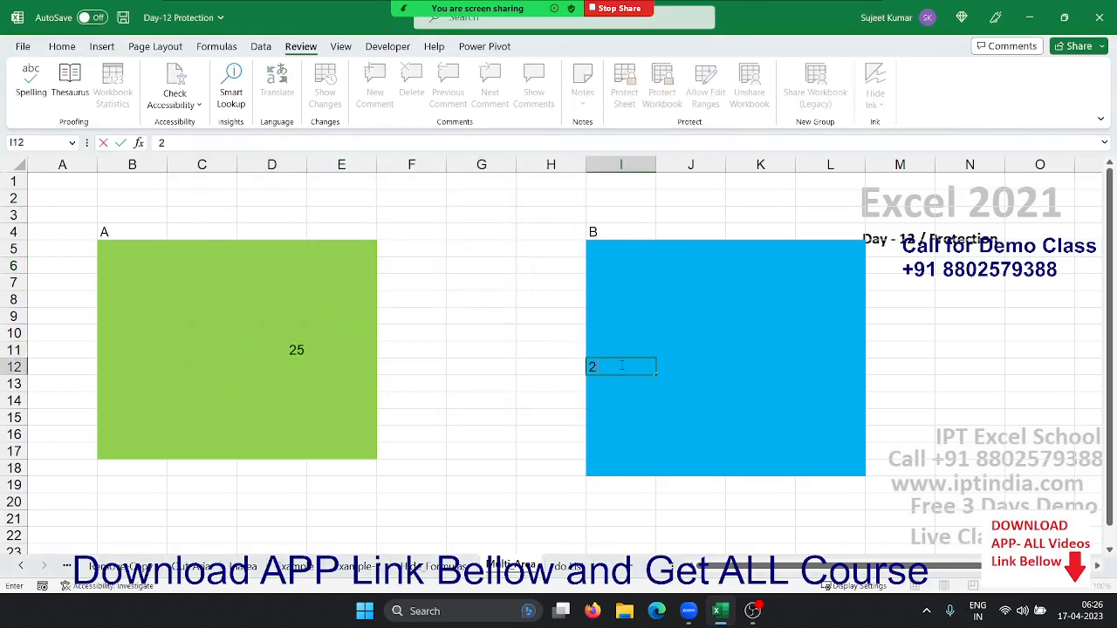
{"action": "key", "text": "Return"}
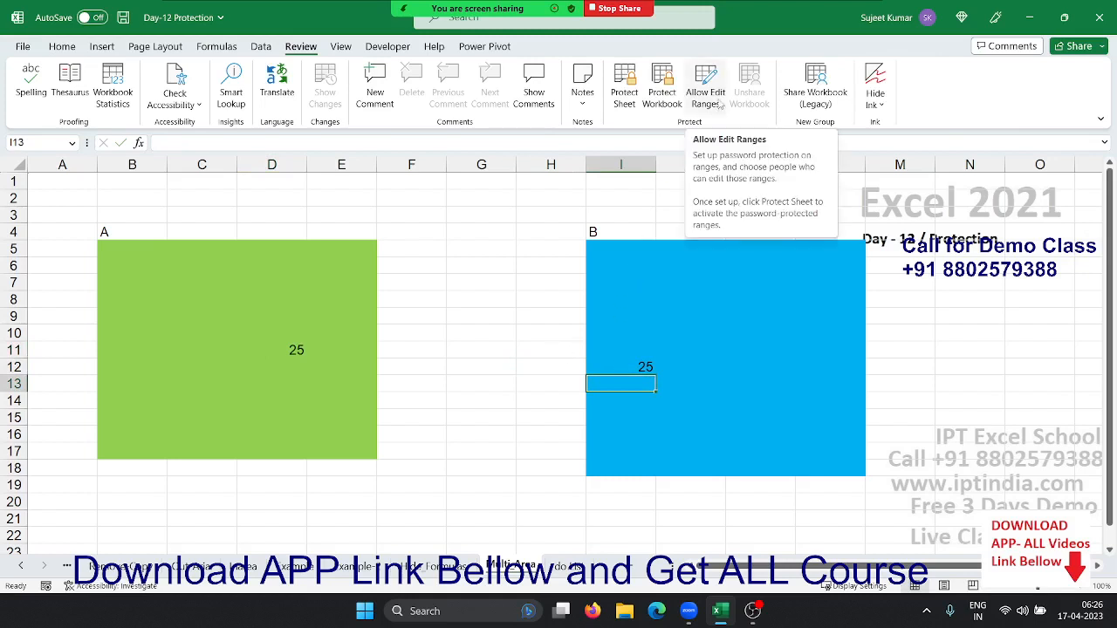
{"action": "left_click", "coordinate": [463, 296]}
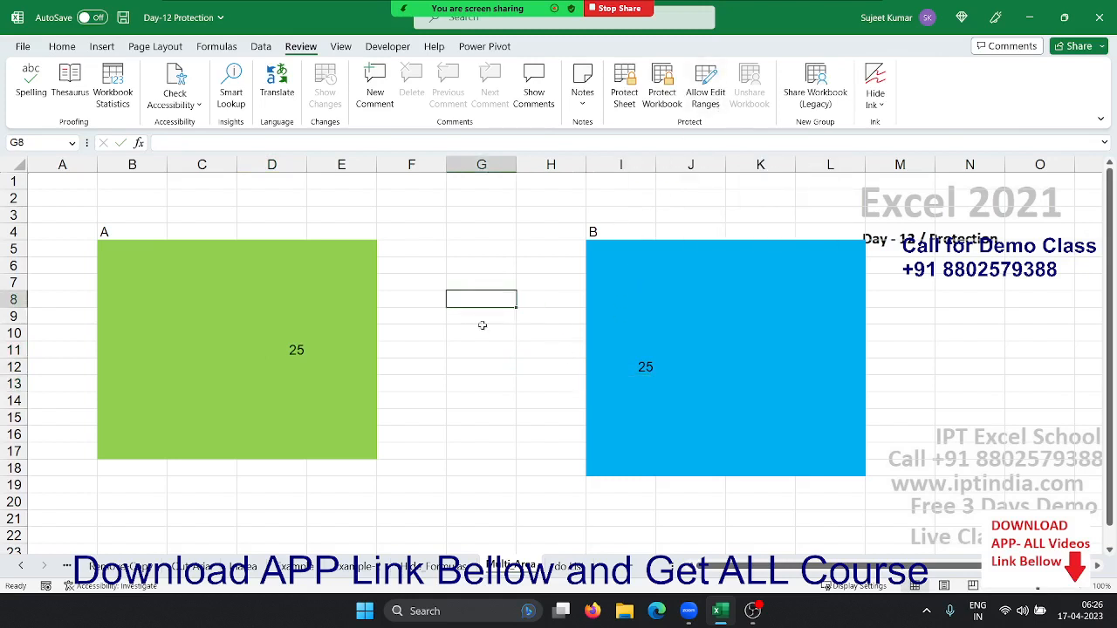
Protect the Multi Area sheet with a password, re-entered to confirm
{"action": "right_click", "coordinate": [504, 567]}
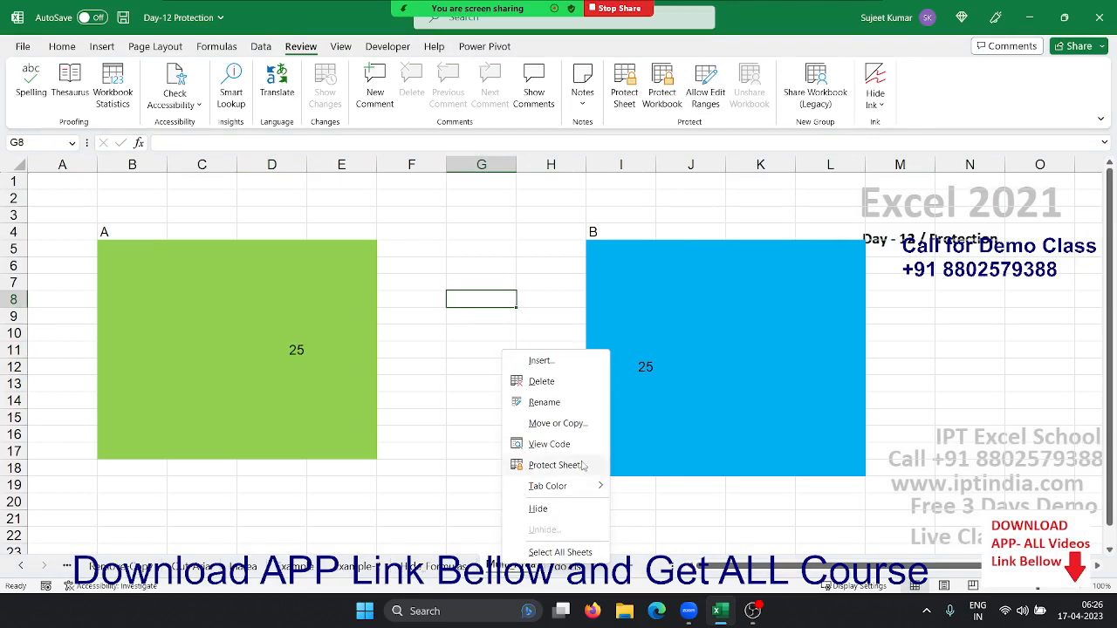
{"action": "left_click", "coordinate": [555, 465]}
{"action": "type", "text": "1"}
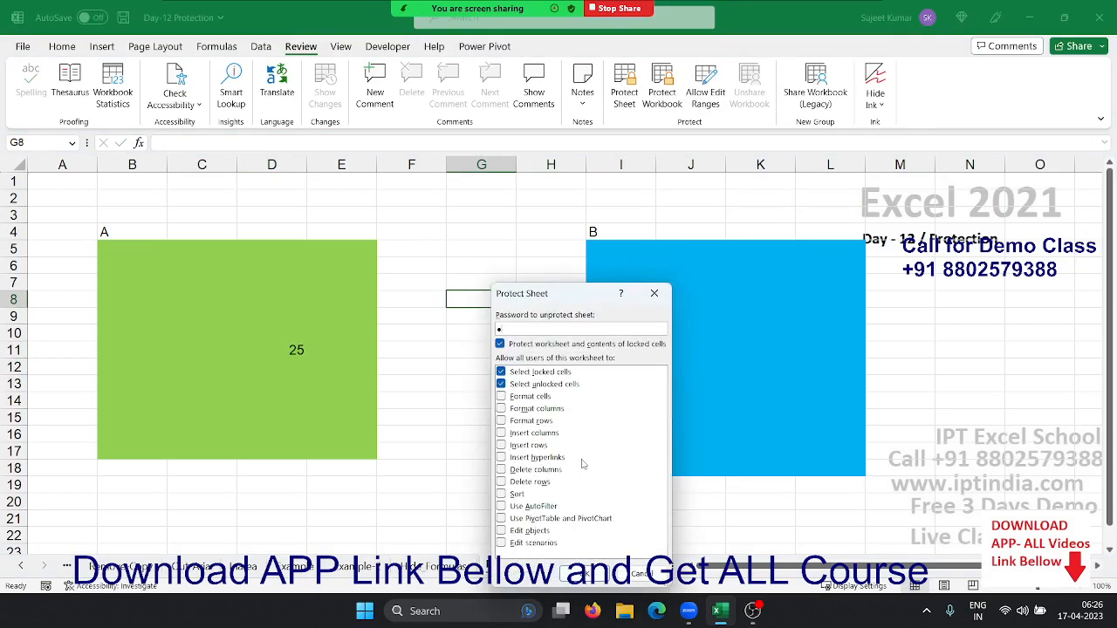
{"action": "key", "text": "Return"}
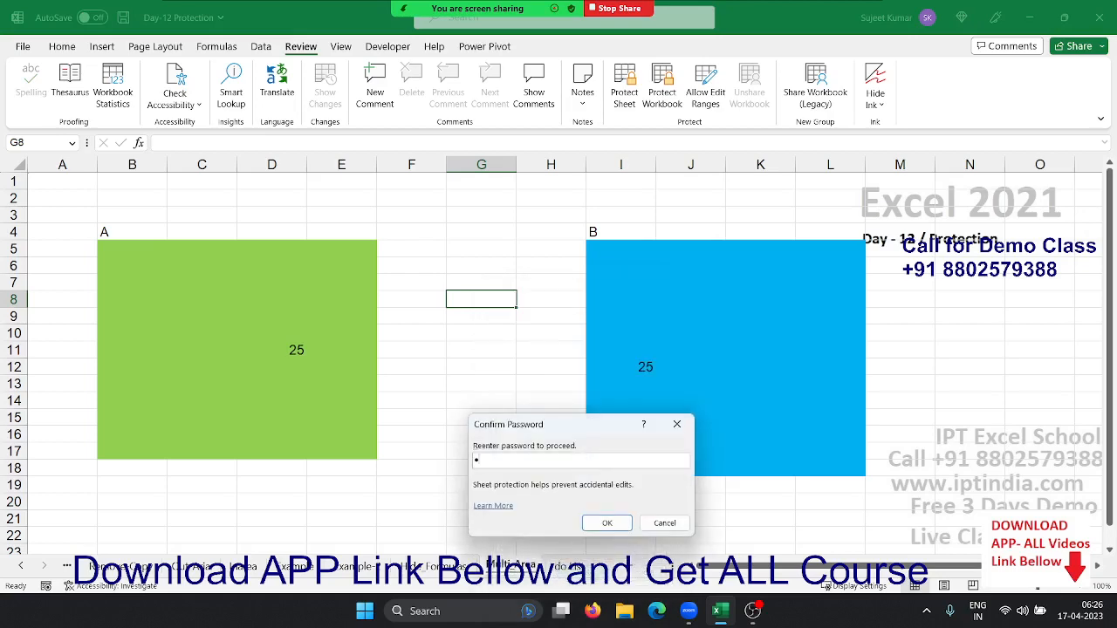
{"action": "type", "text": "1"}
{"action": "key", "text": "Return"}
{"action": "left_click", "coordinate": [326, 399]}
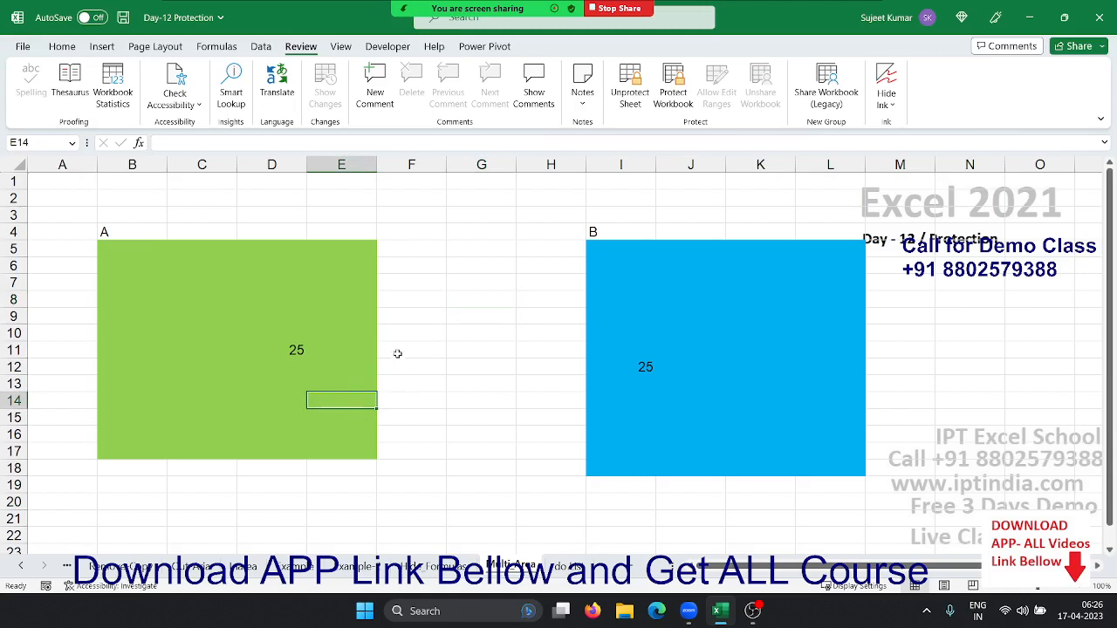
Confirm G9 outside the ranges is locked, then unlock range A at C7 with its password
{"action": "left_click", "coordinate": [465, 323]}
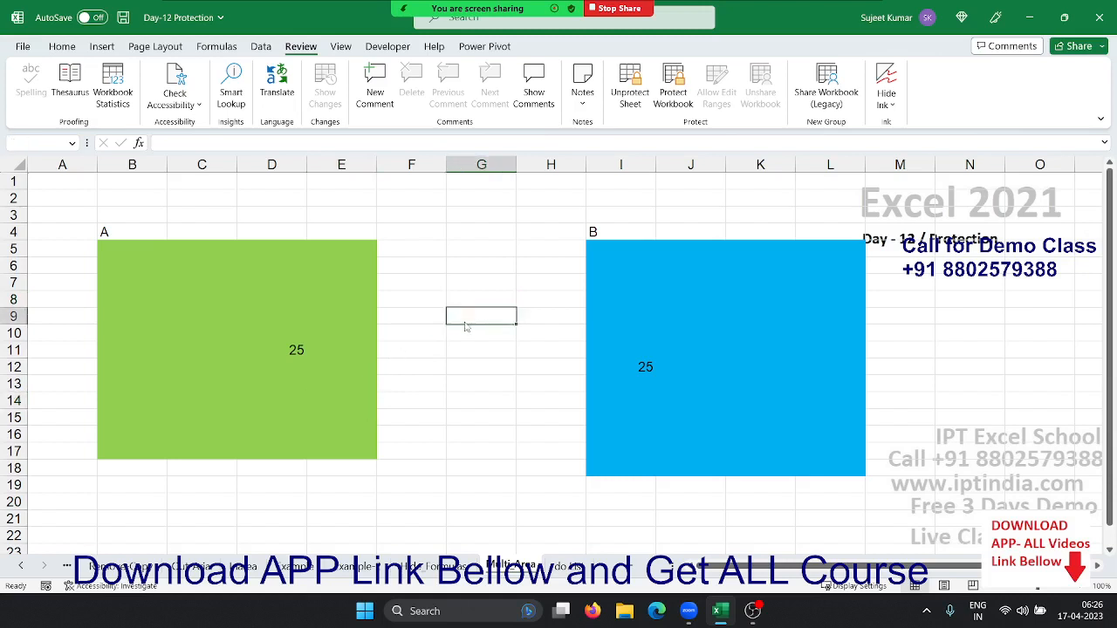
{"action": "double_click", "coordinate": [464, 322]}
{"action": "left_click", "coordinate": [576, 351]}
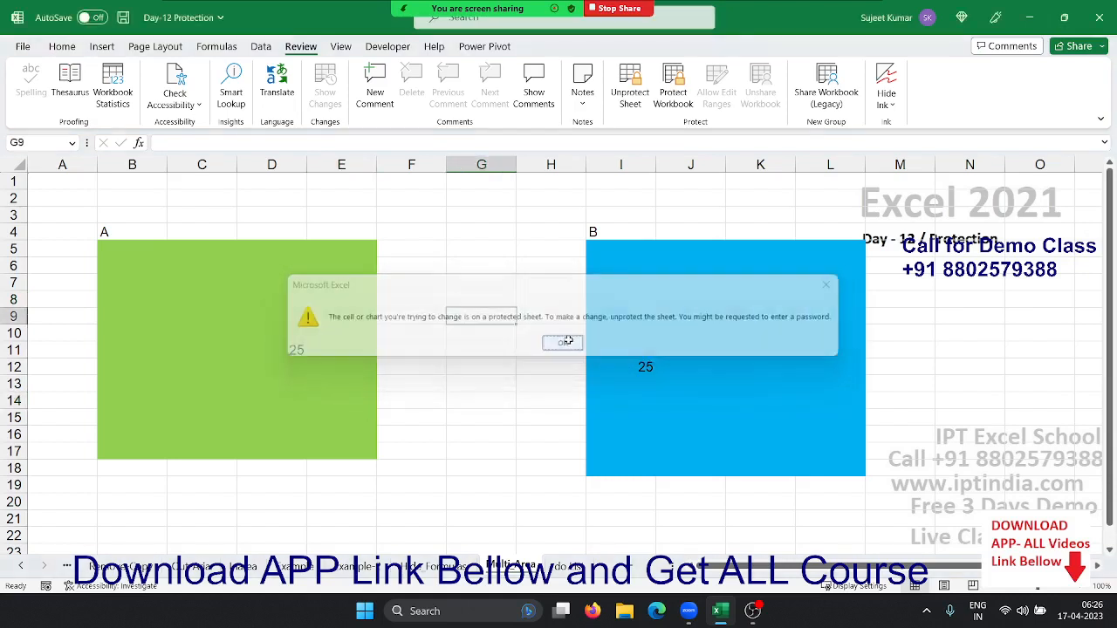
{"action": "left_click", "coordinate": [194, 282]}
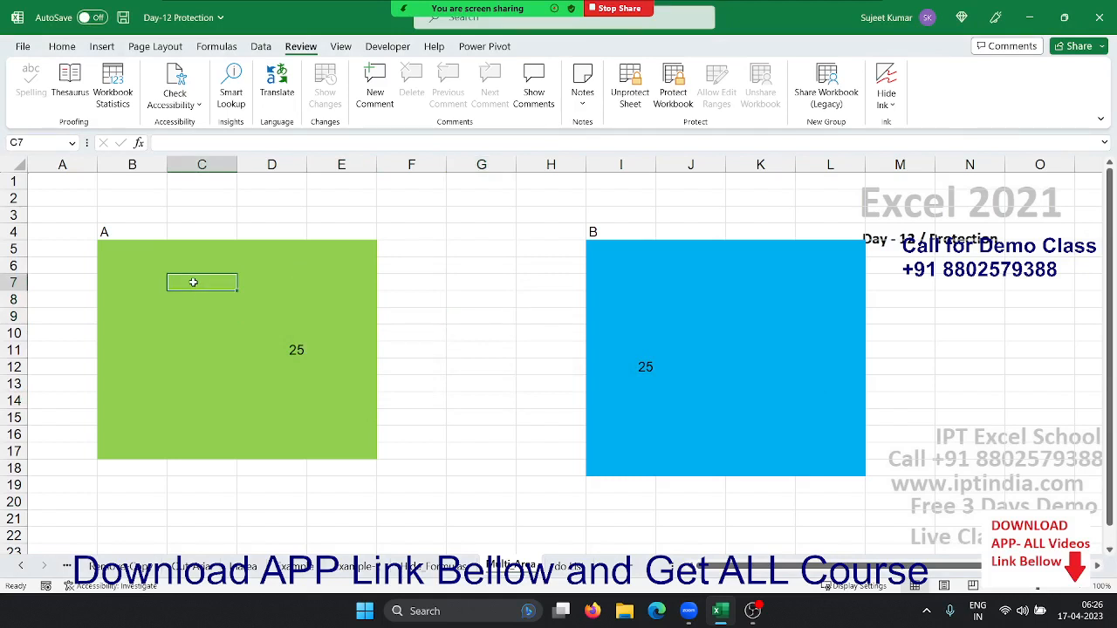
{"action": "double_click", "coordinate": [194, 282]}
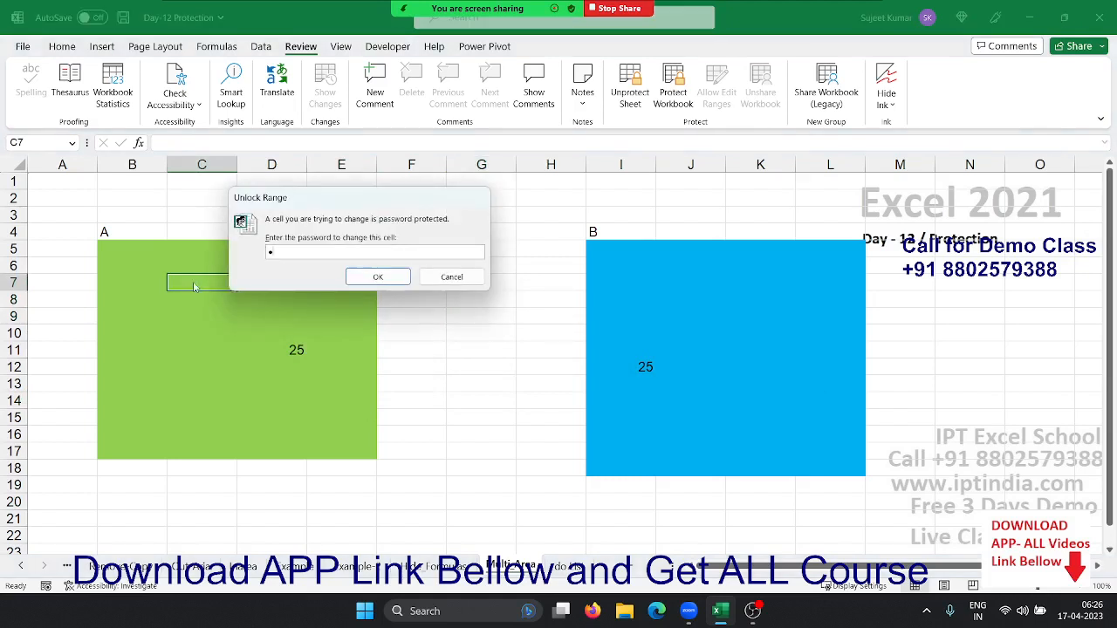
{"action": "left_click", "coordinate": [366, 278]}
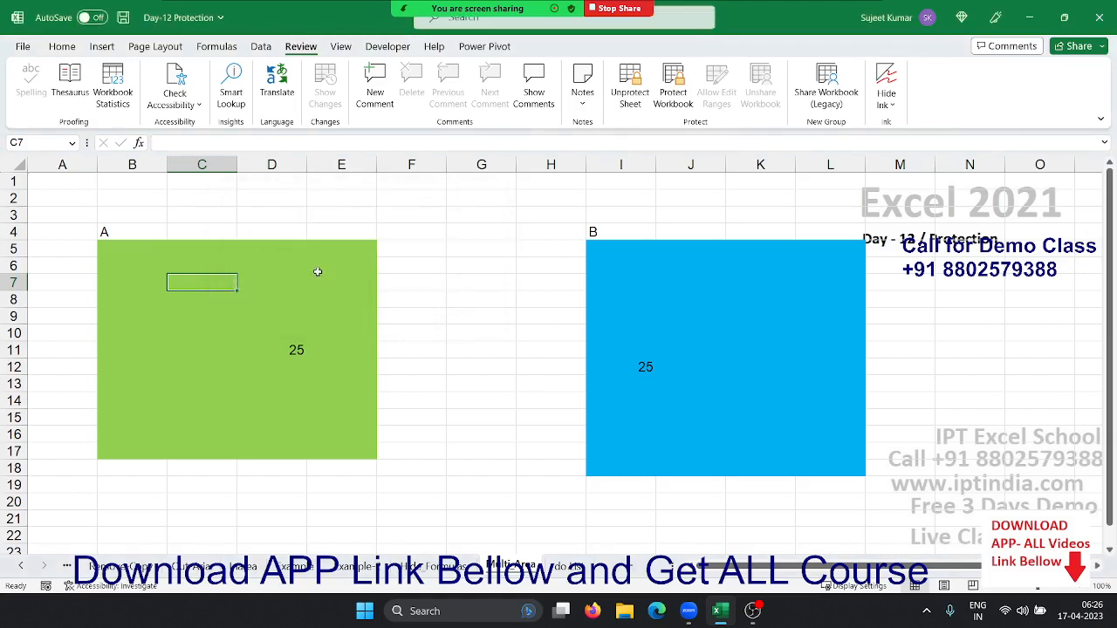
Enter 215, 2154 and 541 down D6:D8 in range A
{"action": "left_click", "coordinate": [303, 267]}
{"action": "type", "text": "215"}
{"action": "key", "text": "Return"}
{"action": "type", "text": "2154"}
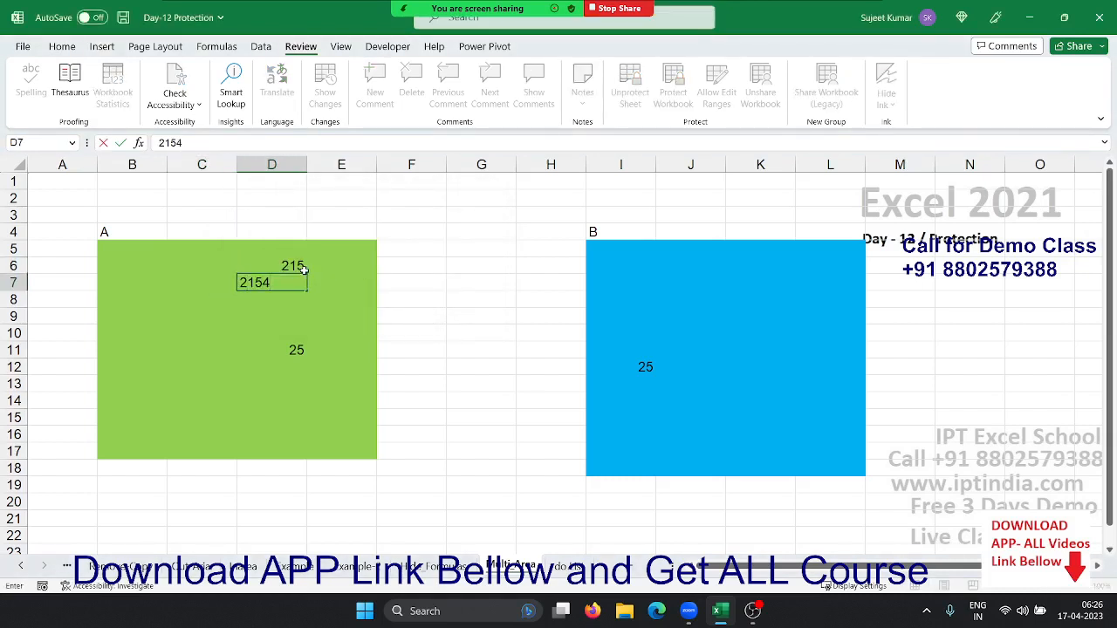
{"action": "key", "text": "Return"}
{"action": "type", "text": "541"}
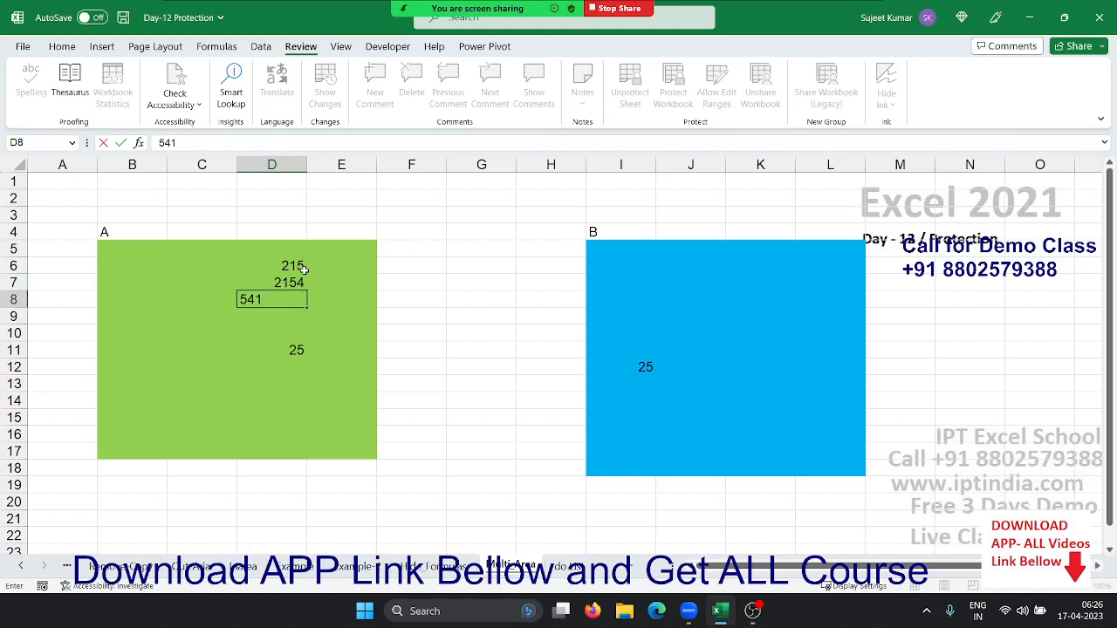
{"action": "key", "text": "Left"}
Fill C8, C7 and C6 with 245, 25454 and 41, then try editing J7 in range B
{"action": "type", "text": "245"}
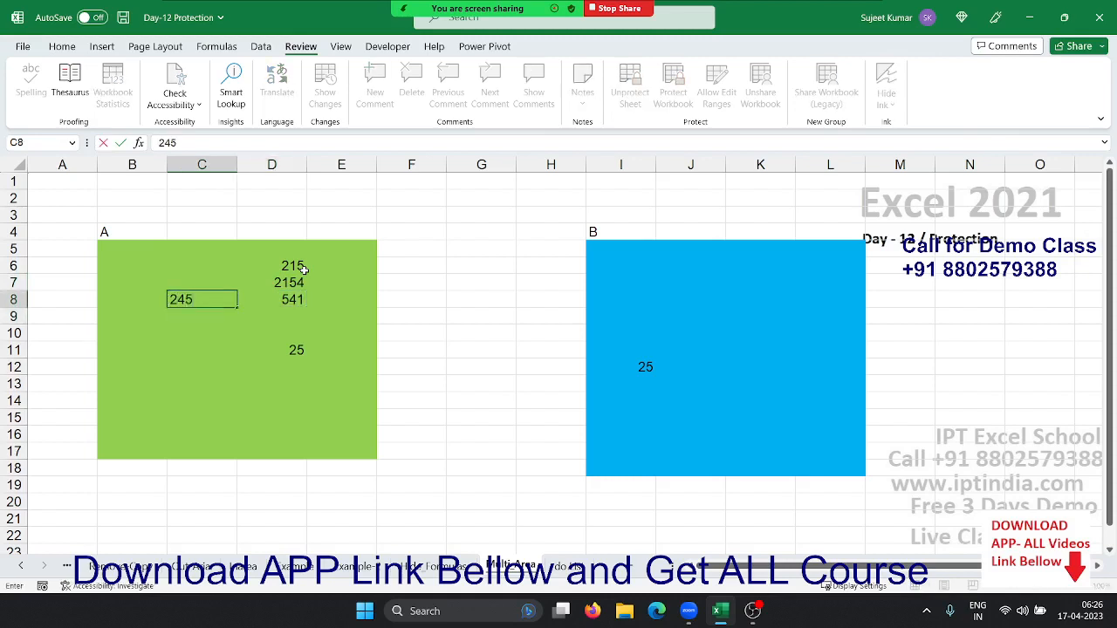
{"action": "key", "text": "Up"}
{"action": "key", "text": "Up"}
{"action": "key", "text": "Down"}
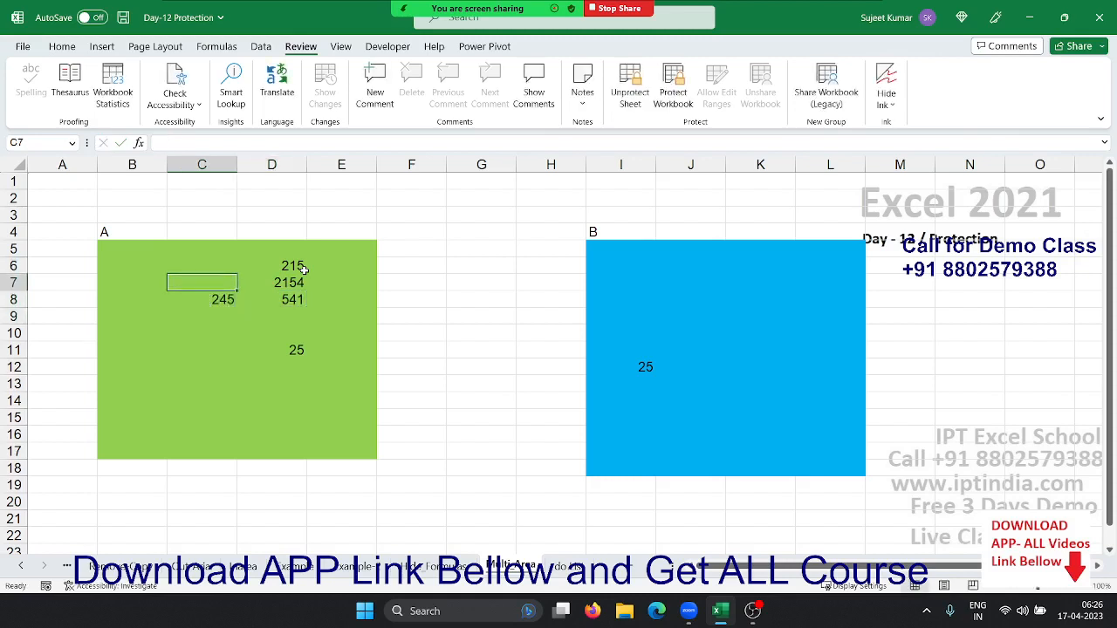
{"action": "type", "text": "25454"}
{"action": "key", "text": "Up"}
{"action": "type", "text": "41"}
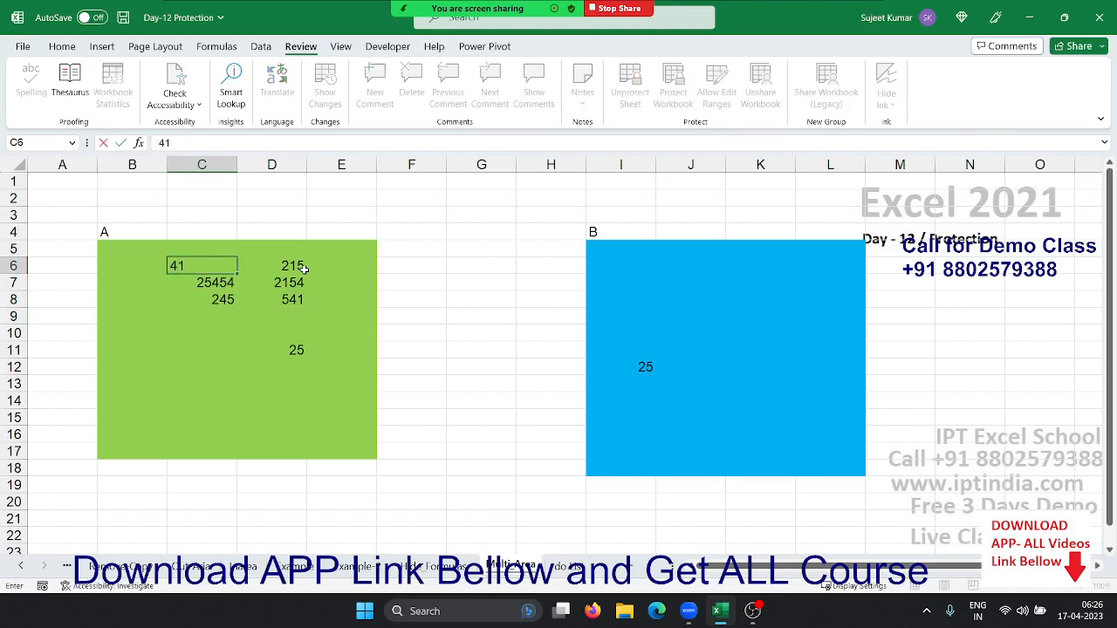
{"action": "left_click", "coordinate": [305, 268]}
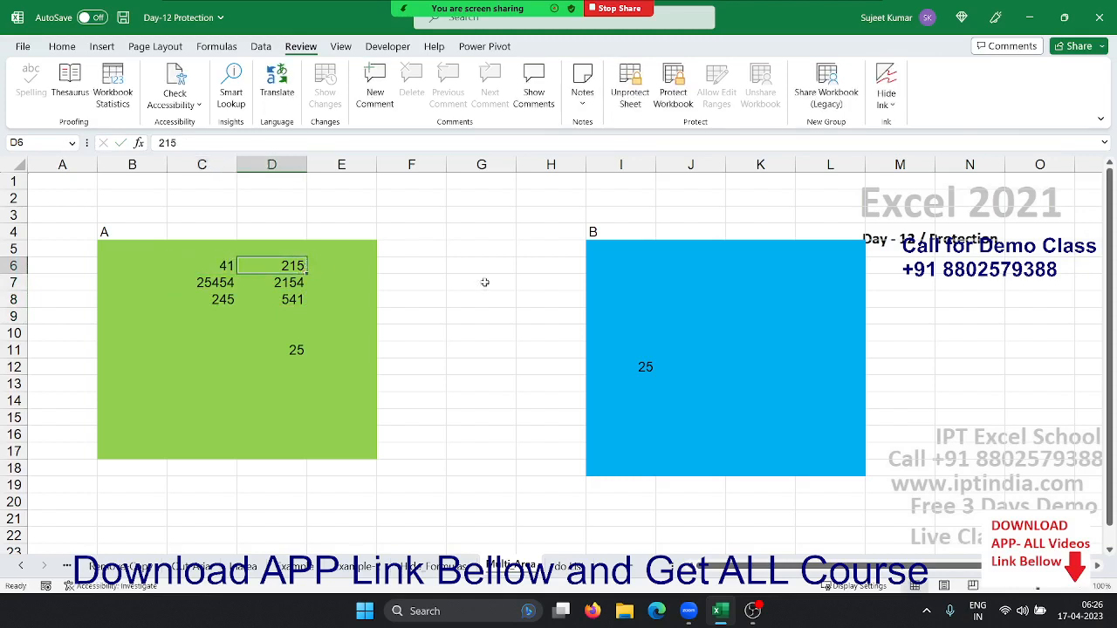
{"action": "left_click", "coordinate": [690, 285]}
{"action": "double_click", "coordinate": [691, 285]}
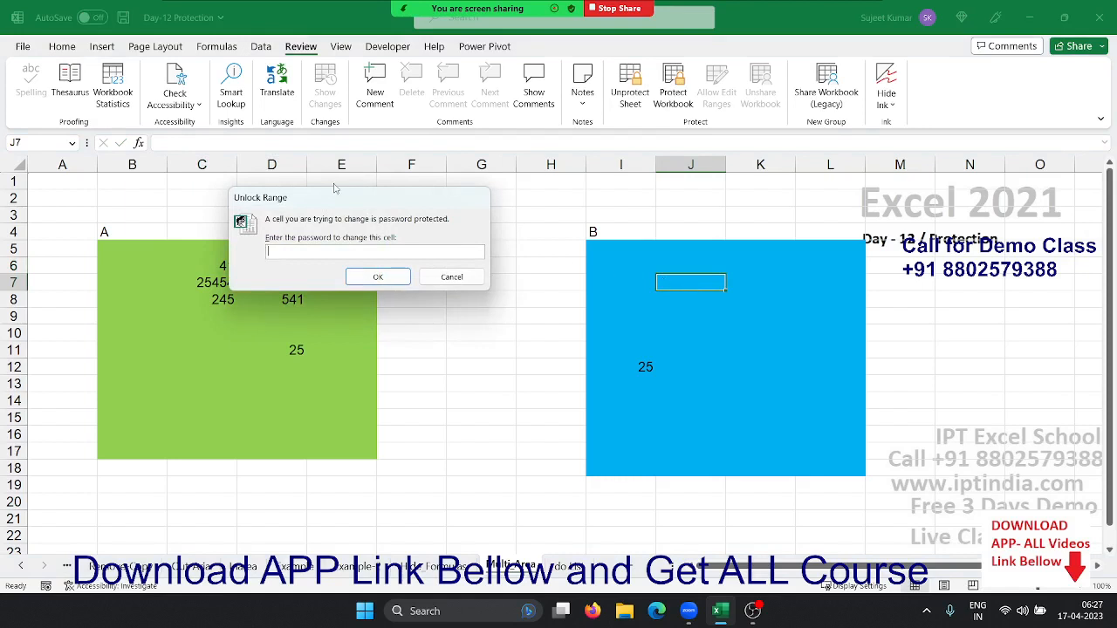
Submit an incorrect range B password, dismiss the refusal, and cancel the unlock prompt
{"action": "type", "text": "1"}
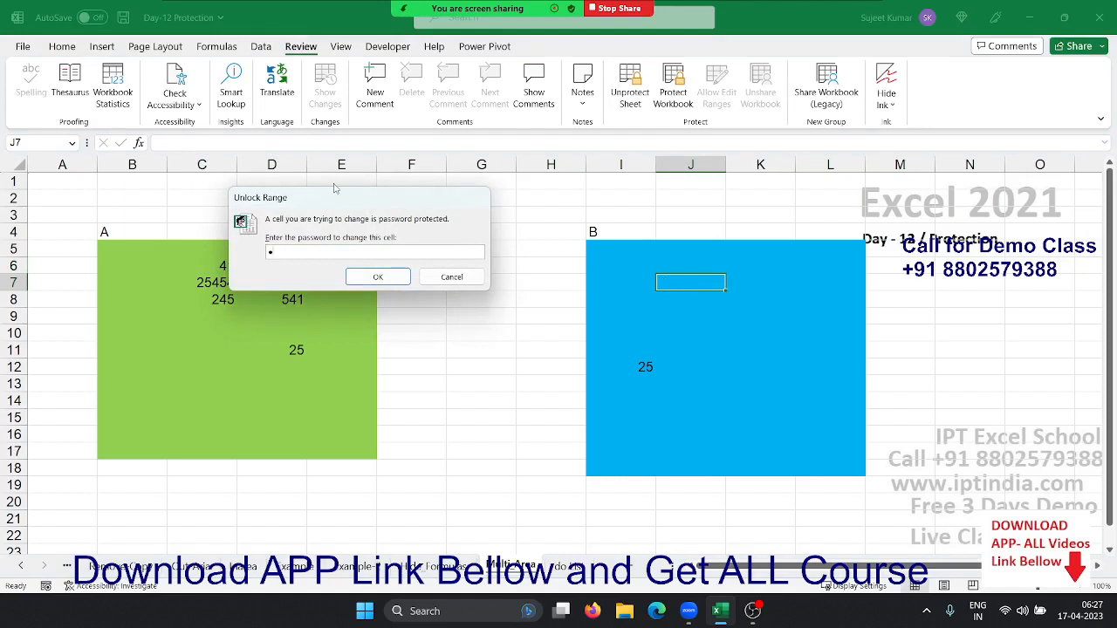
{"action": "left_click", "coordinate": [378, 278]}
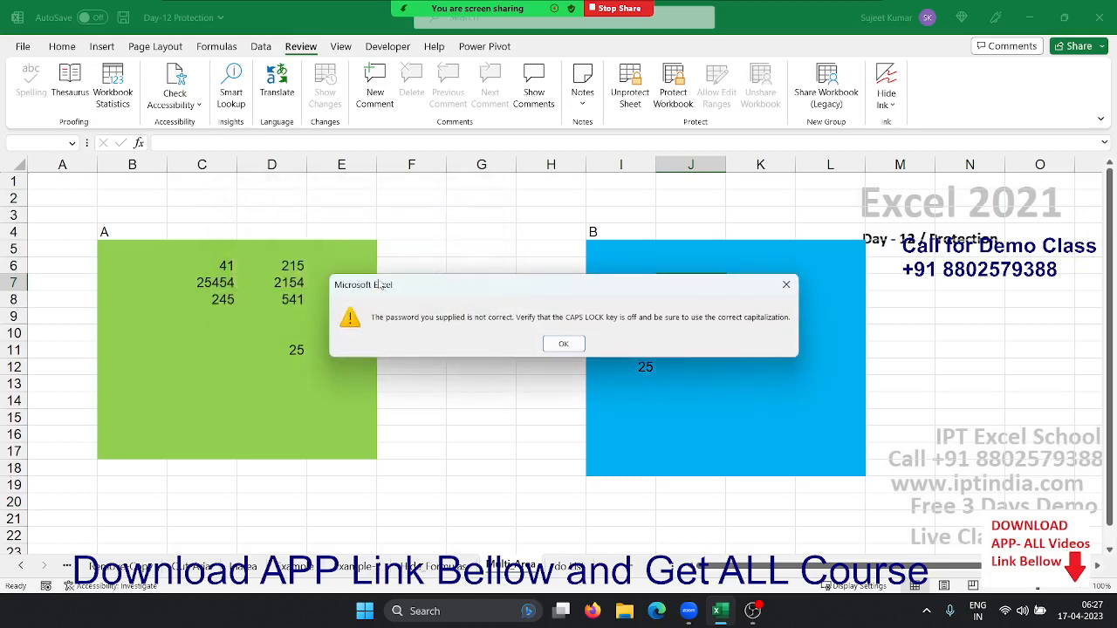
{"action": "key", "text": "Return"}
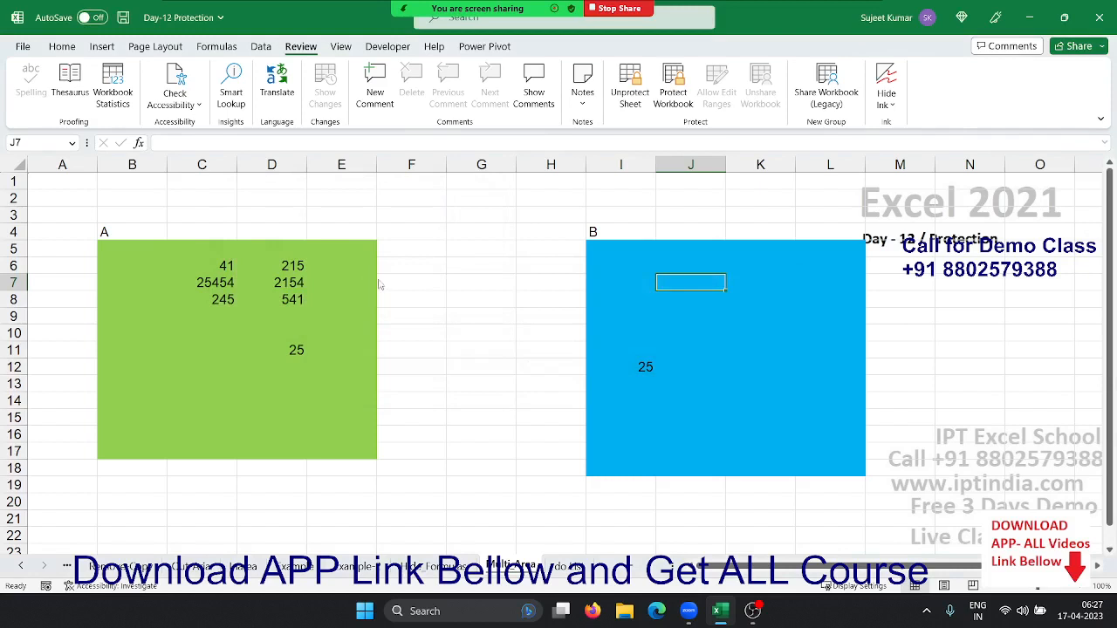
{"action": "key", "text": "2"}
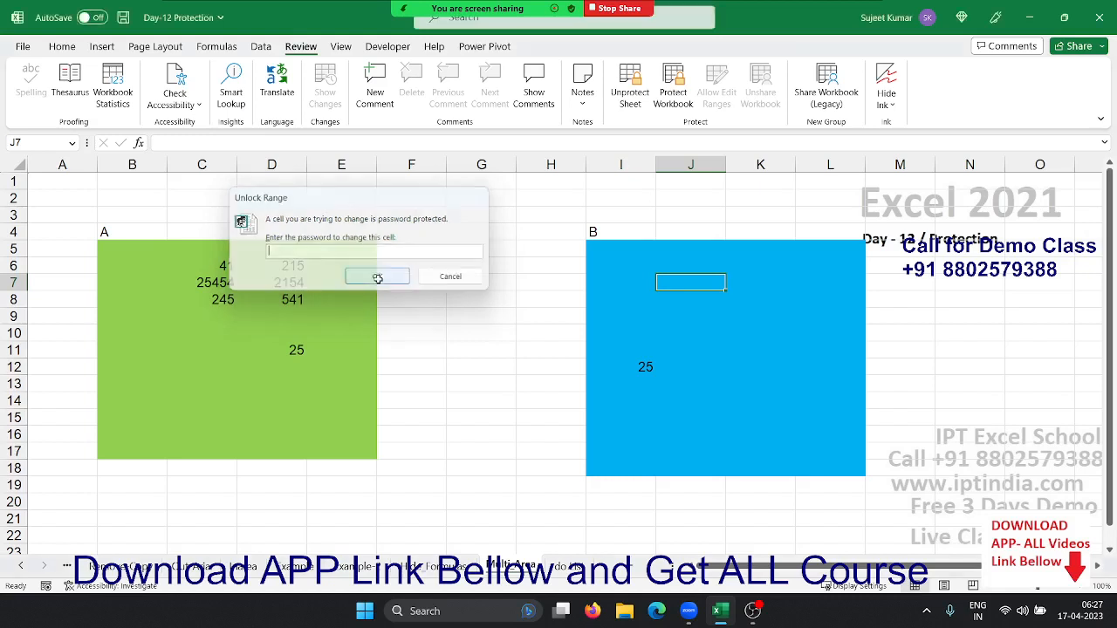
{"action": "left_click", "coordinate": [378, 278]}
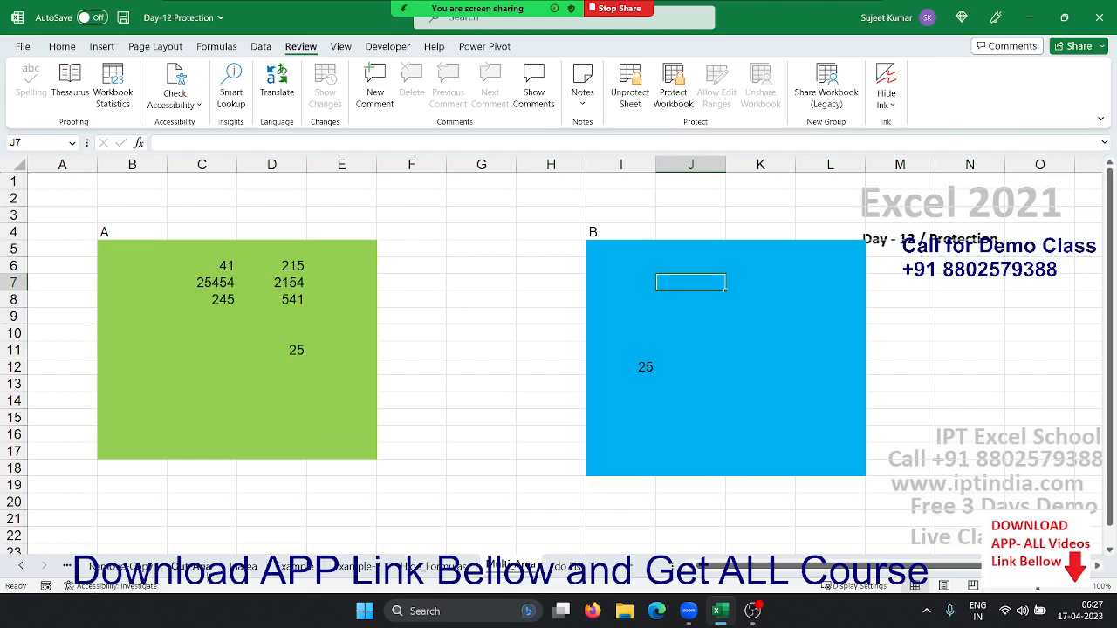
{"action": "left_click", "coordinate": [21, 565]}
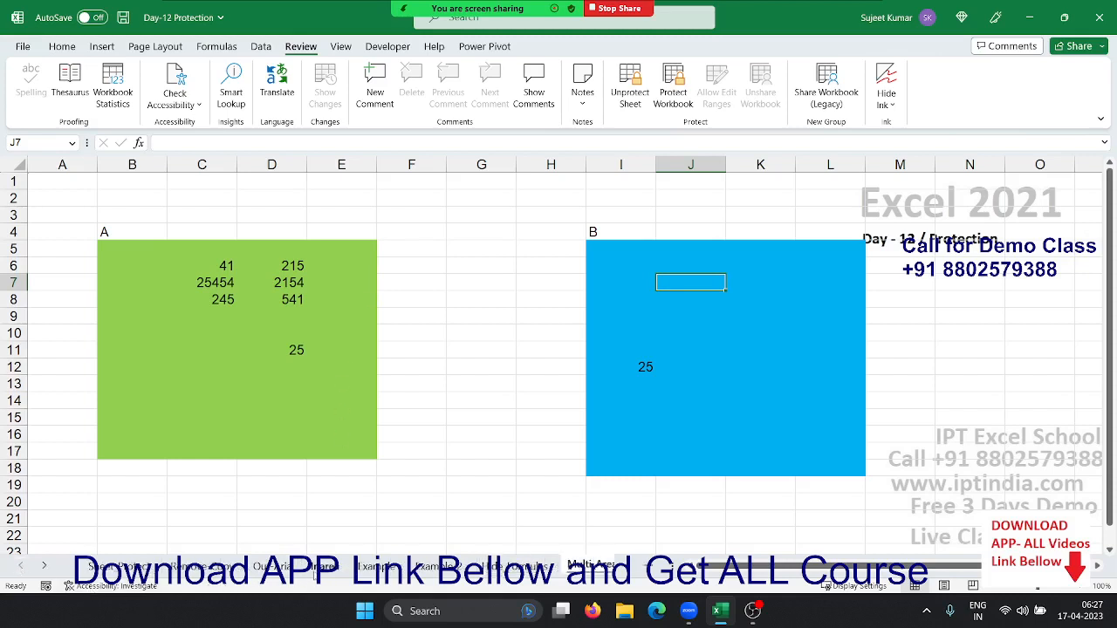
On the Sheet Protect sheet, confirm editing F12 in the red block is refused
{"action": "left_click", "coordinate": [320, 567]}
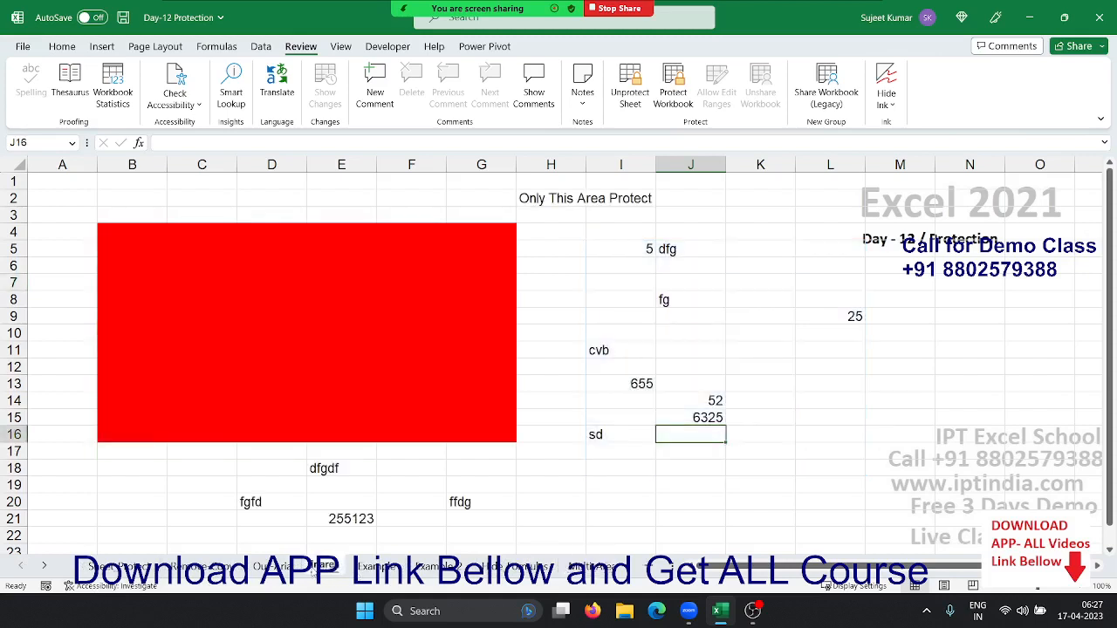
{"action": "left_click", "coordinate": [266, 266]}
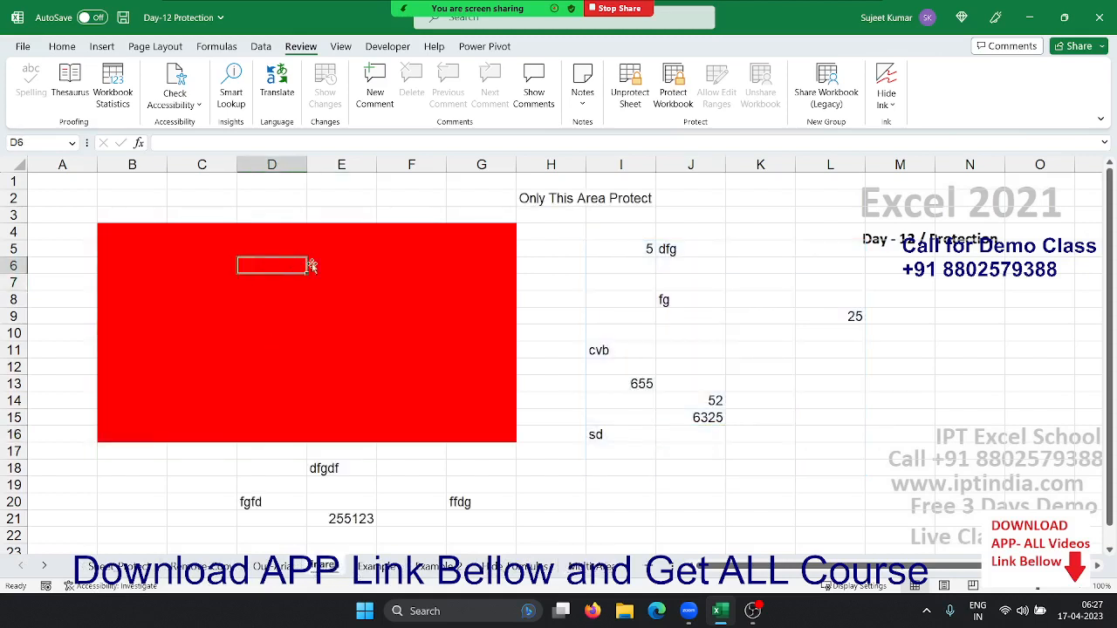
{"action": "left_click_drag", "start_coordinate": [109, 233], "coordinate": [467, 428]}
{"action": "left_click", "coordinate": [439, 374]}
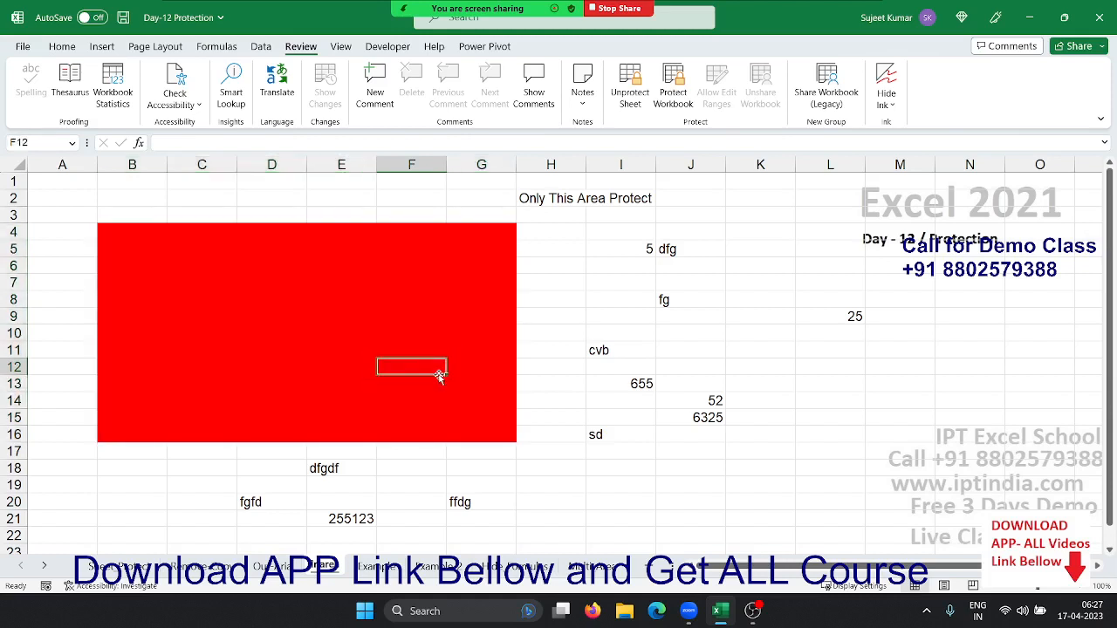
{"action": "double_click", "coordinate": [439, 374]}
{"action": "left_click", "coordinate": [563, 343]}
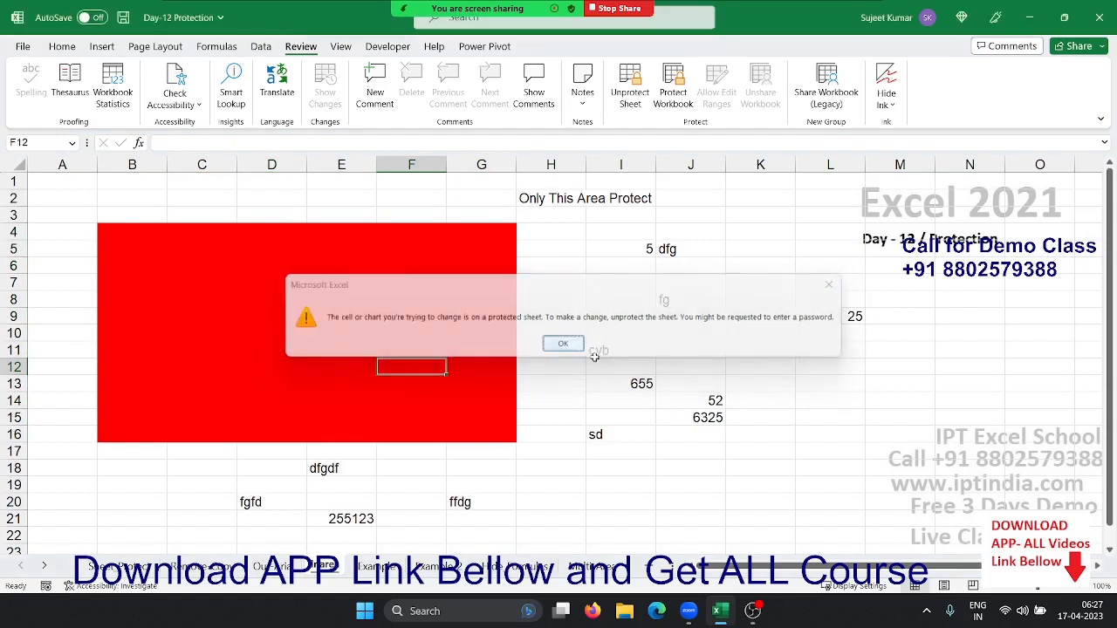
Enter 2525 in J12, then select D10:E13 on the Out of Protection Area sheet
{"action": "left_click", "coordinate": [707, 366]}
{"action": "type", "text": "2525"}
{"action": "key", "text": "Return"}
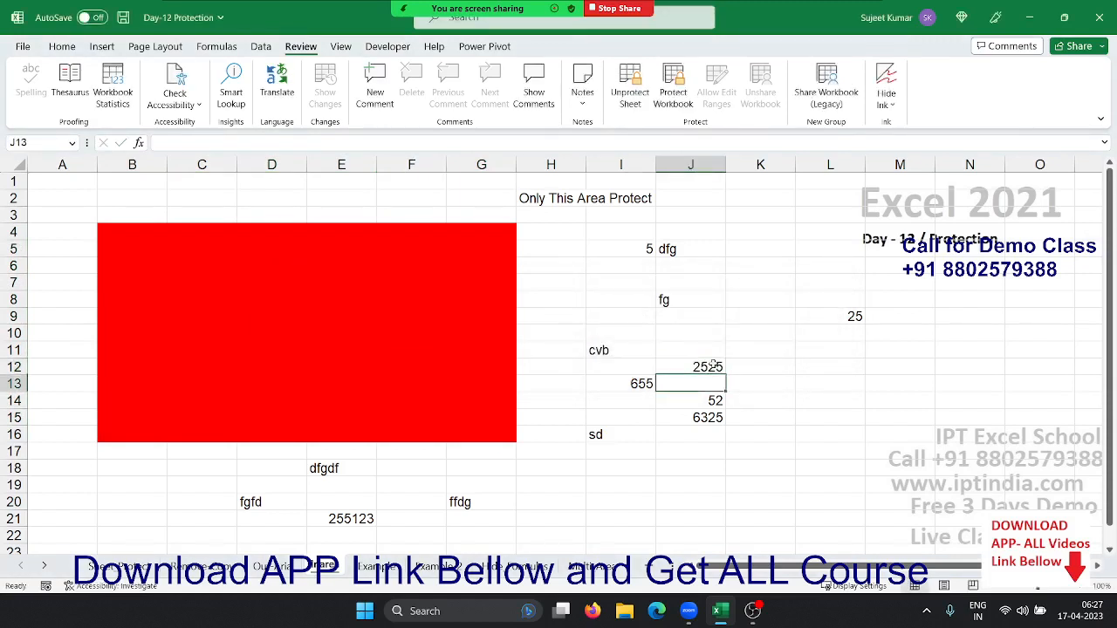
{"action": "left_click", "coordinate": [379, 334]}
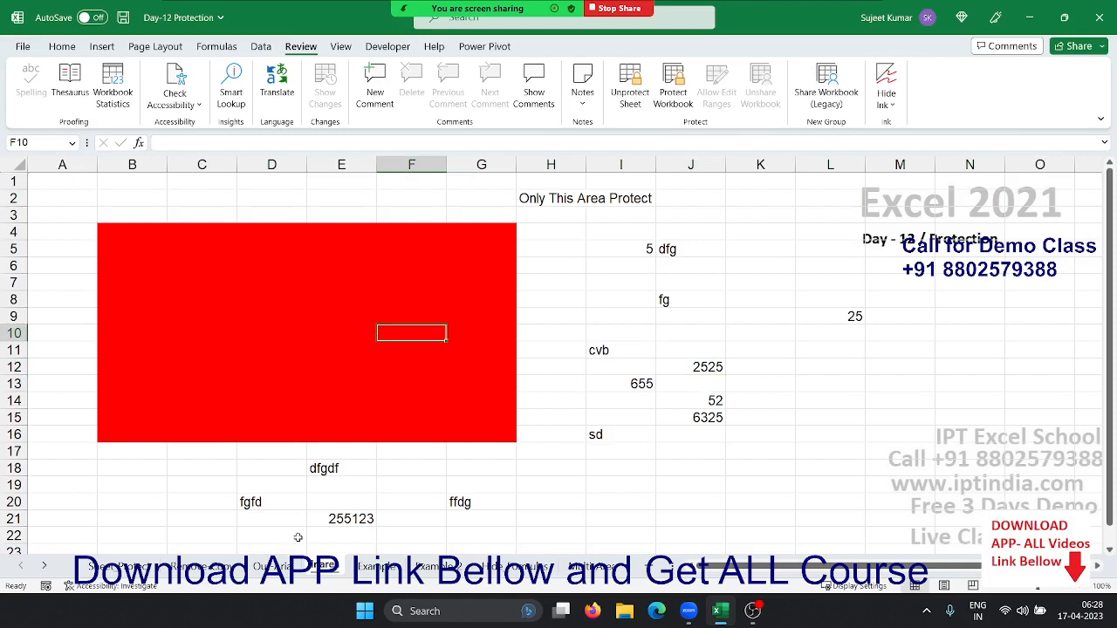
{"action": "left_click", "coordinate": [262, 566]}
{"action": "left_click", "coordinate": [294, 333]}
{"action": "left_click_drag", "start_coordinate": [294, 332], "coordinate": [366, 375]}
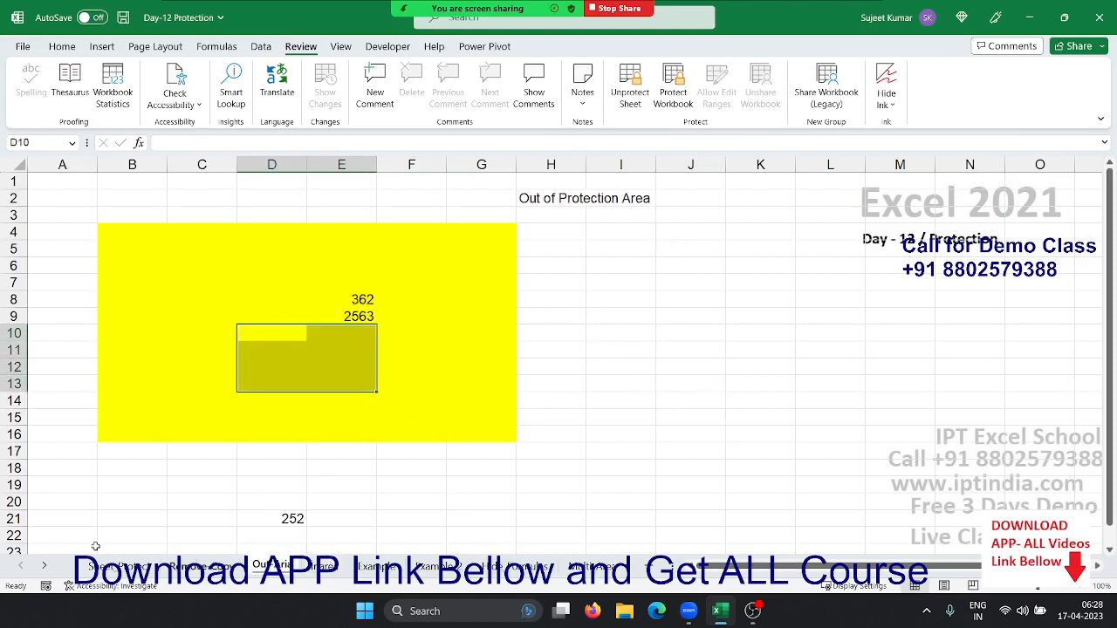
Return to the Multi Area sheet, where area A holds test numbers and area B shows 25
{"action": "left_click", "coordinate": [43, 565]}
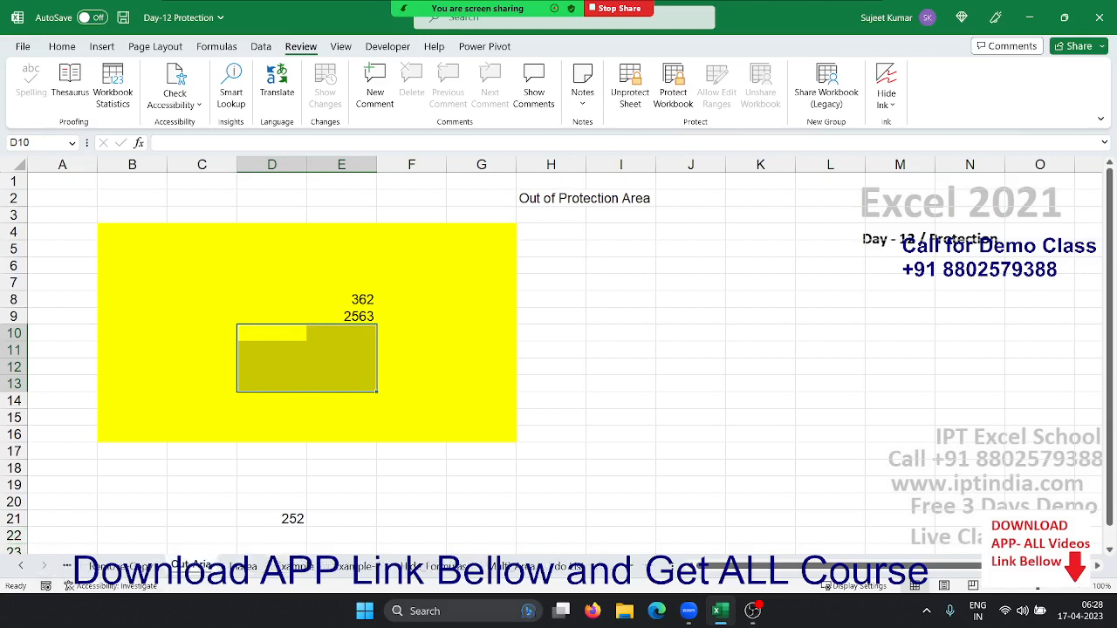
{"action": "left_click", "coordinate": [507, 566]}
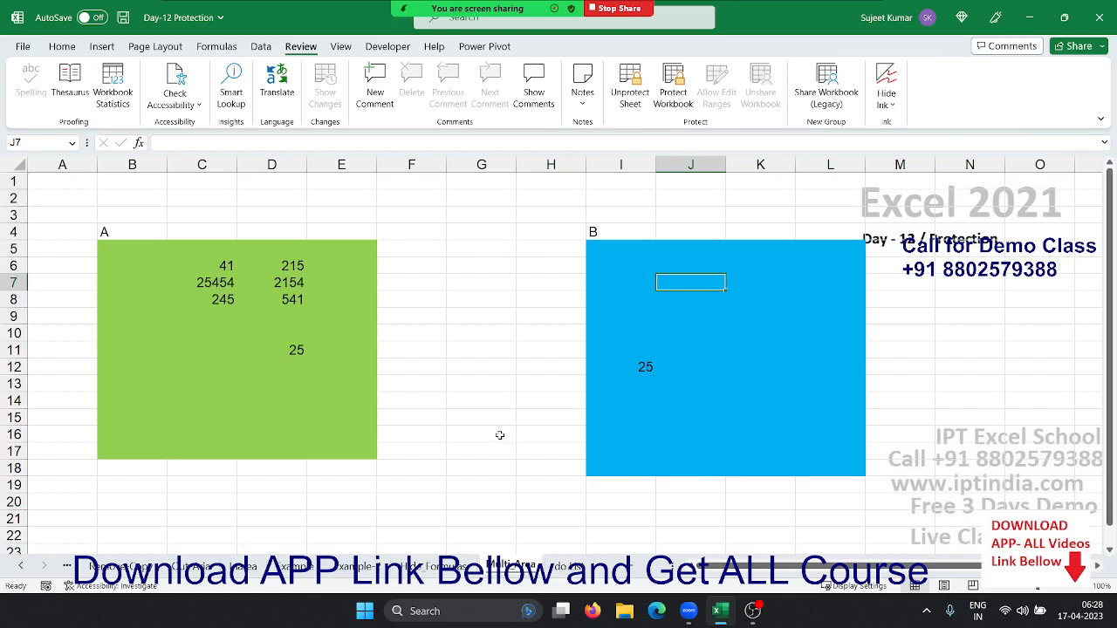
Choose Unprotect Sheet from the Multi Area sheet tab's context menu
{"action": "right_click", "coordinate": [518, 567]}
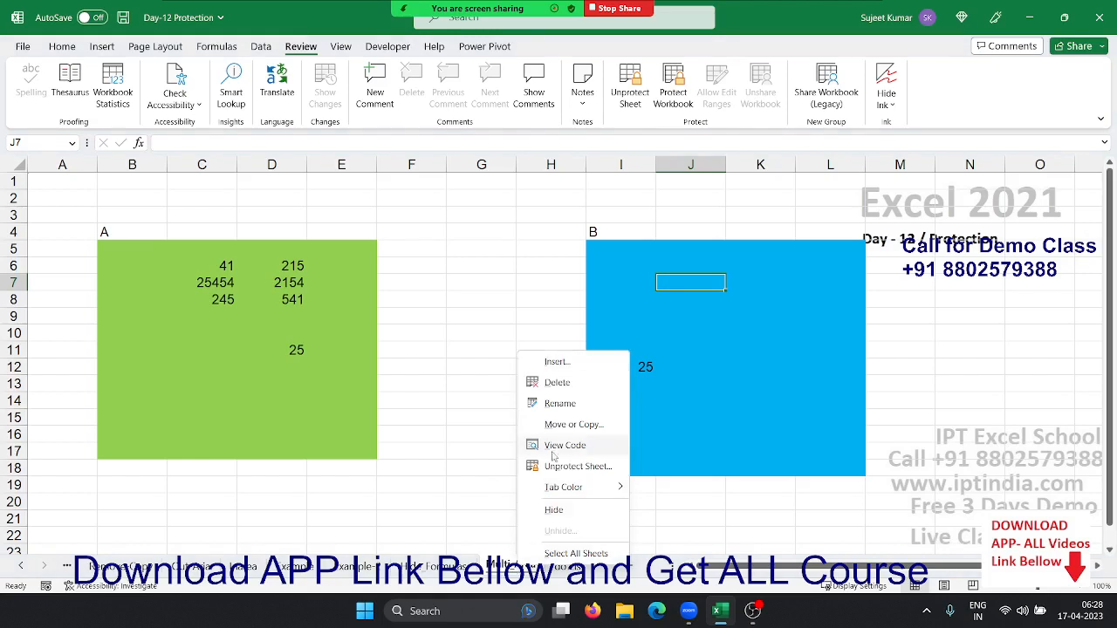
{"action": "mouse_move", "coordinate": [571, 478]}
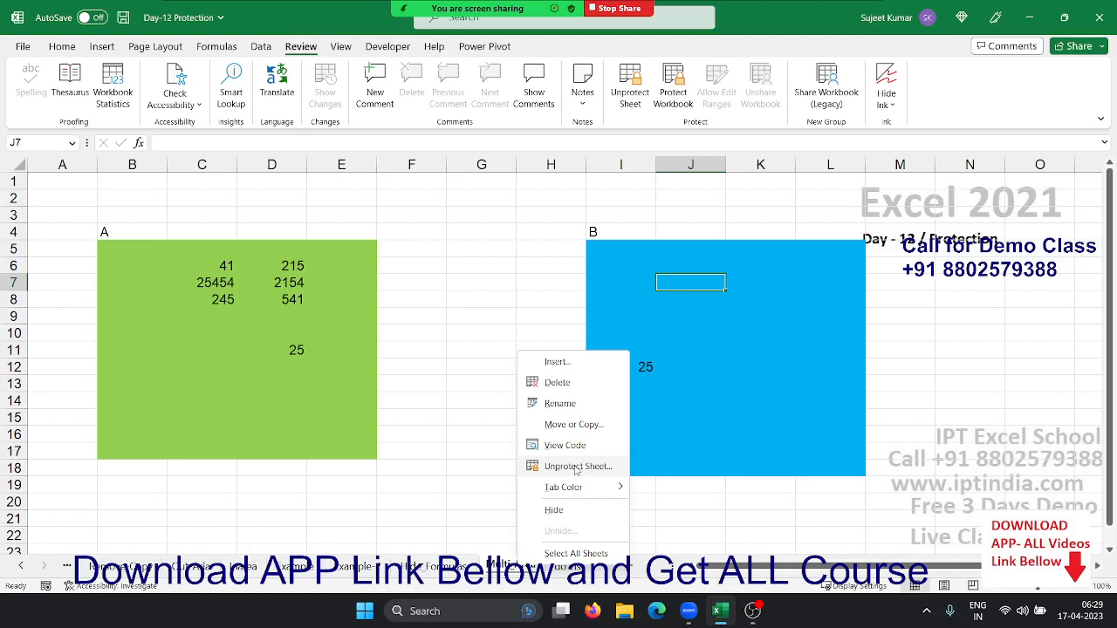
{"action": "left_click", "coordinate": [574, 467]}
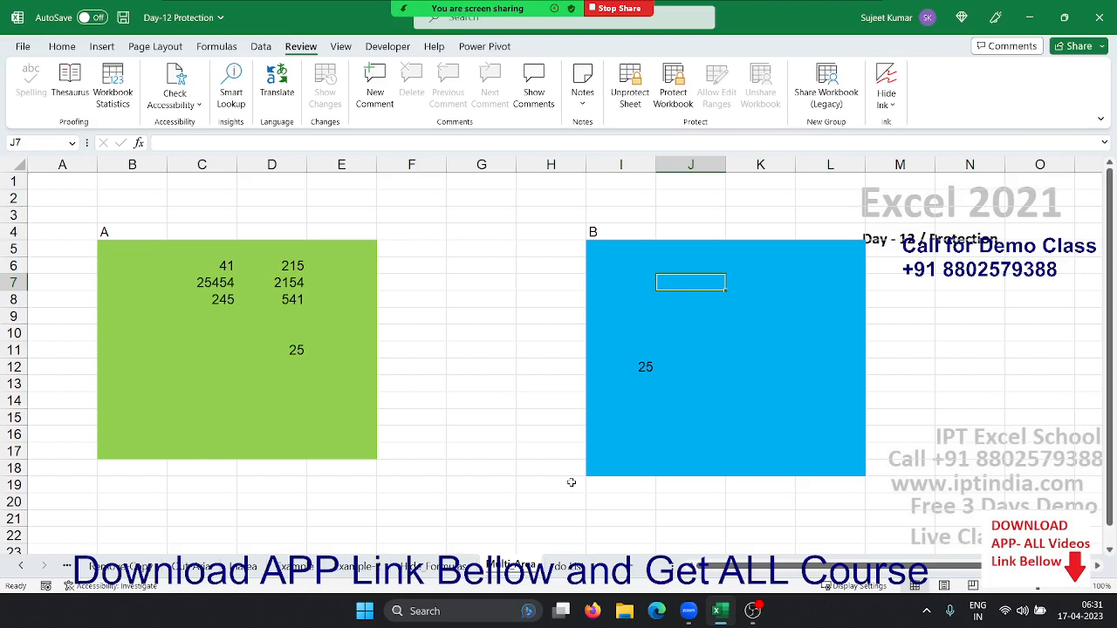
Select cell G6, then open the File backstage Home page with templates and recent workbooks
{"action": "left_click", "coordinate": [481, 263]}
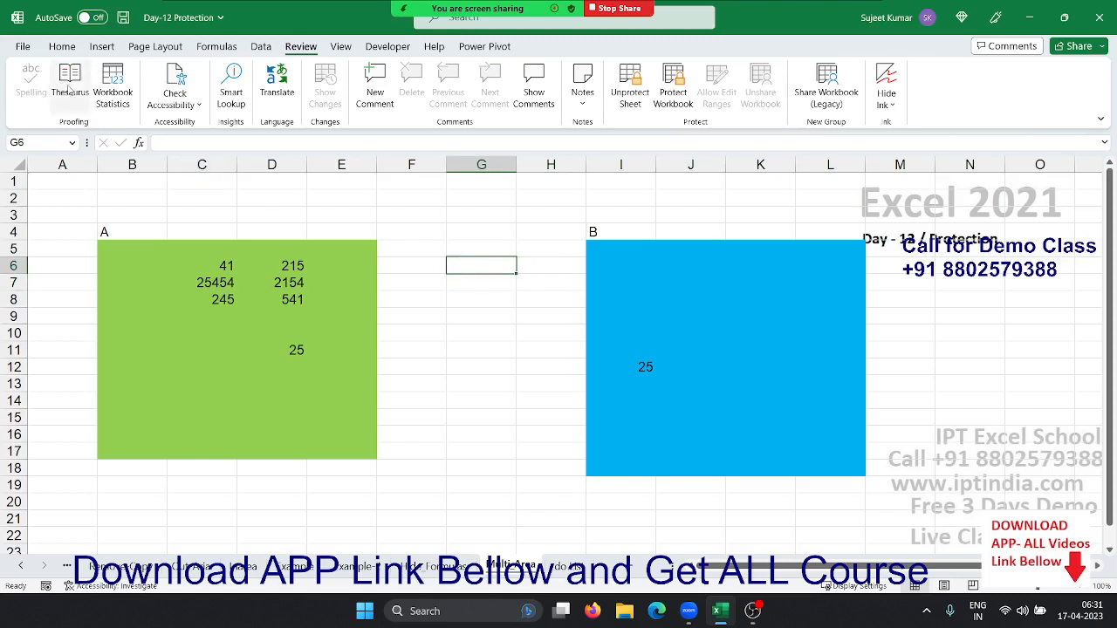
{"action": "left_click", "coordinate": [24, 50]}
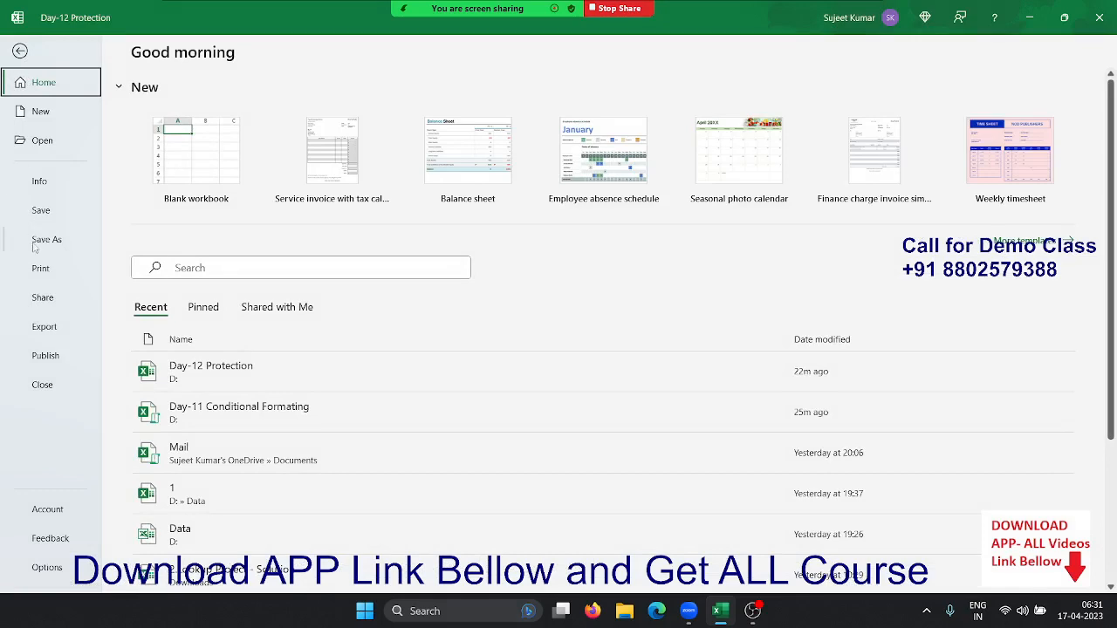
Open General Options from Save As > Browse > Tools to show the save password fields
{"action": "left_click", "coordinate": [39, 242]}
{"action": "left_click", "coordinate": [181, 300]}
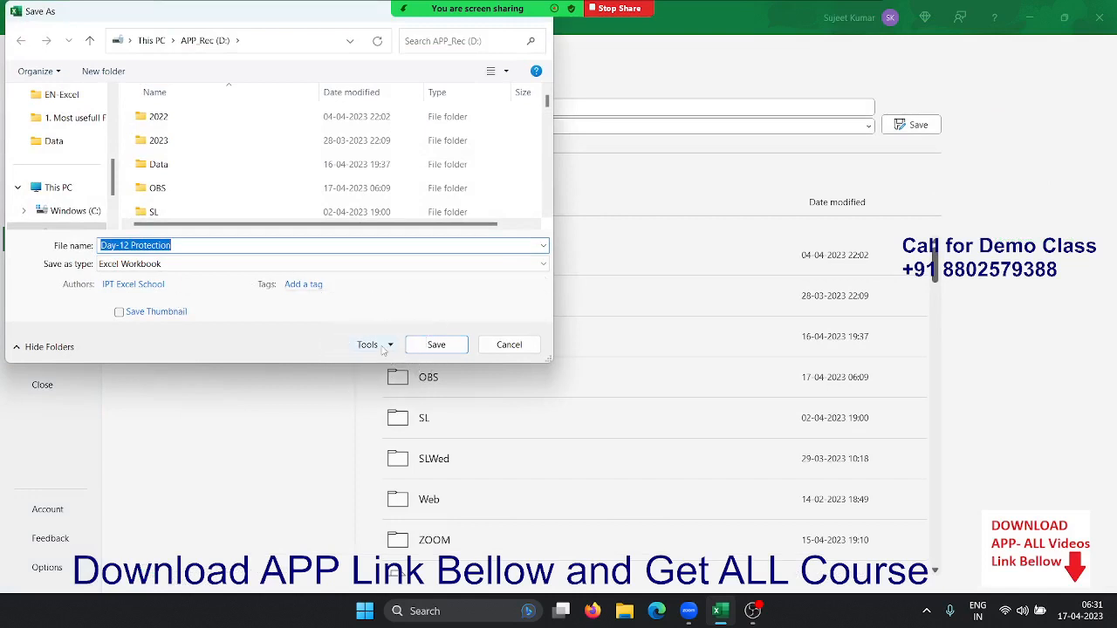
{"action": "left_click", "coordinate": [388, 346]}
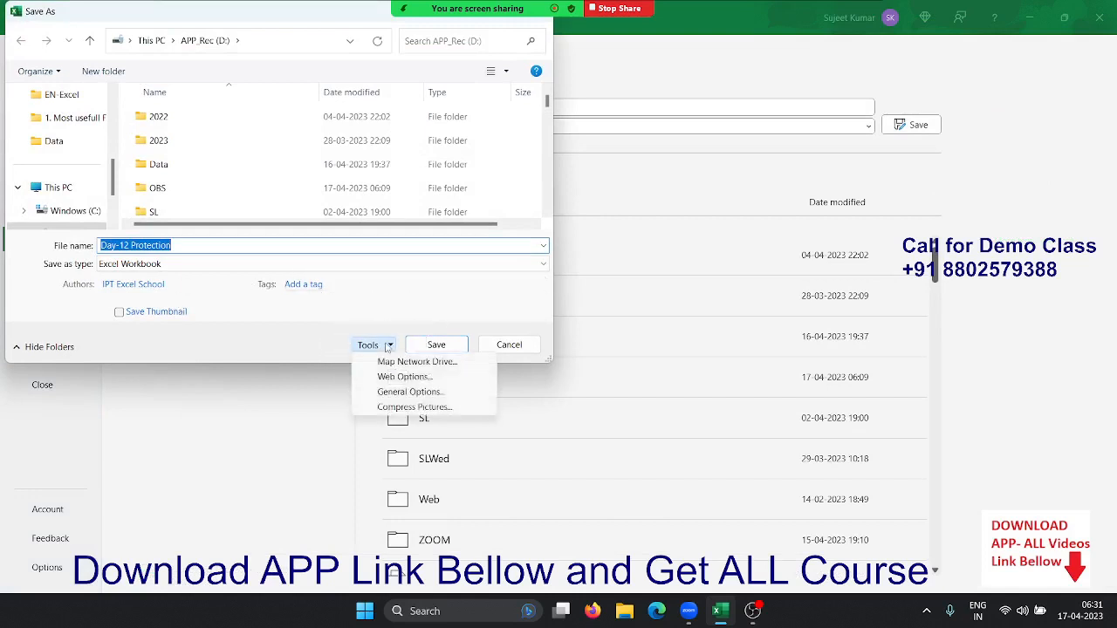
{"action": "left_click", "coordinate": [405, 395]}
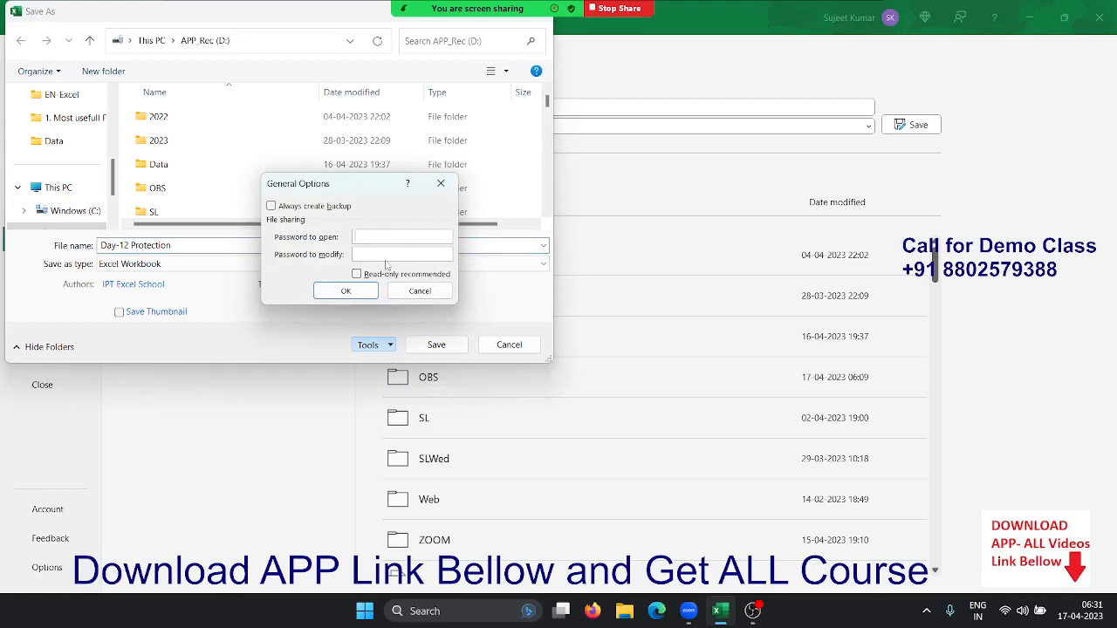
Tick Read-only recommended, then cancel both dialogs without saving and leave backstage
{"action": "left_click", "coordinate": [386, 256]}
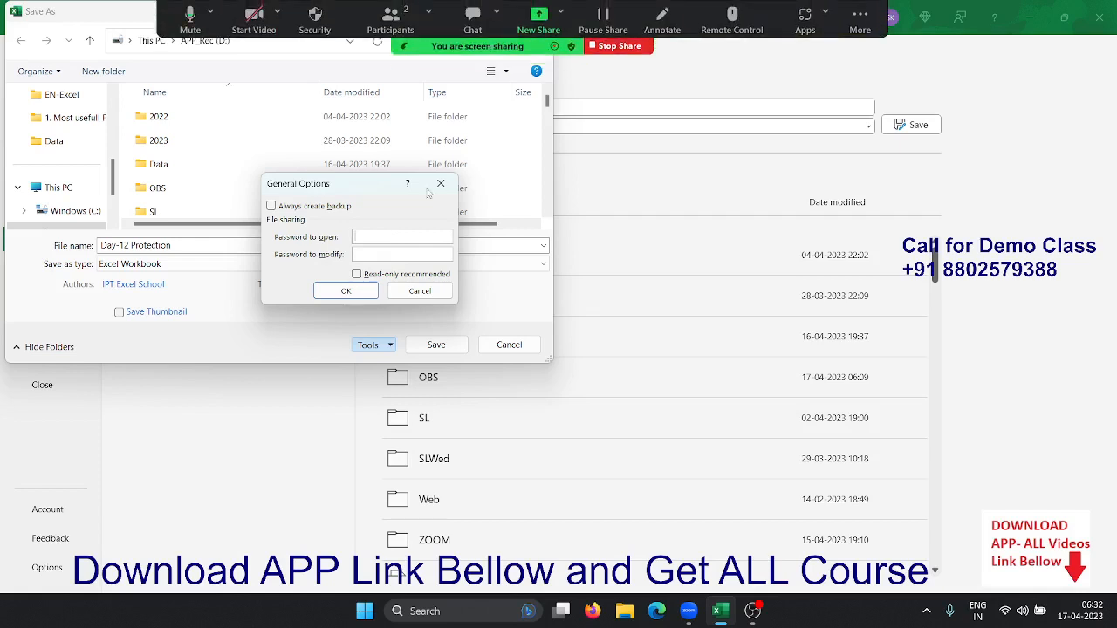
{"action": "left_click", "coordinate": [400, 279]}
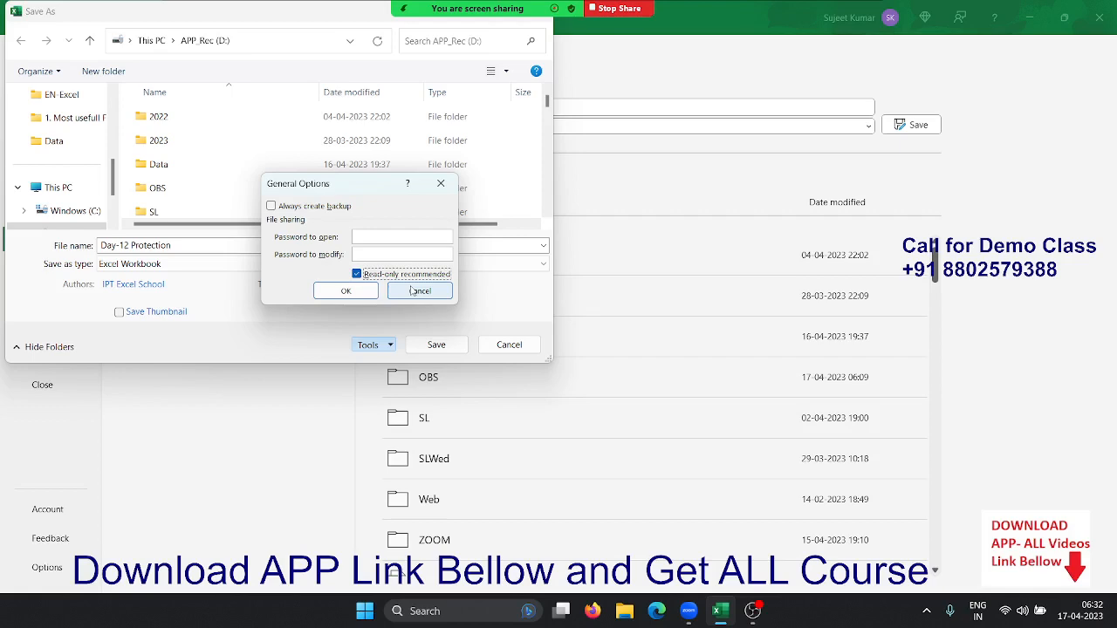
{"action": "left_click", "coordinate": [413, 291]}
{"action": "left_click", "coordinate": [510, 345]}
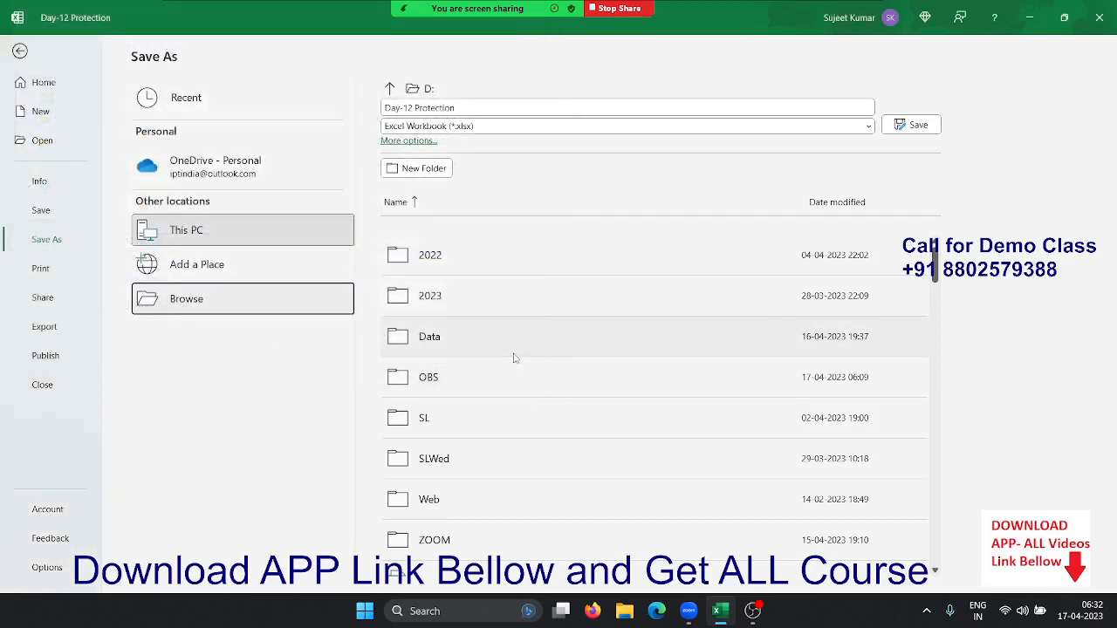
{"action": "left_click", "coordinate": [21, 51]}
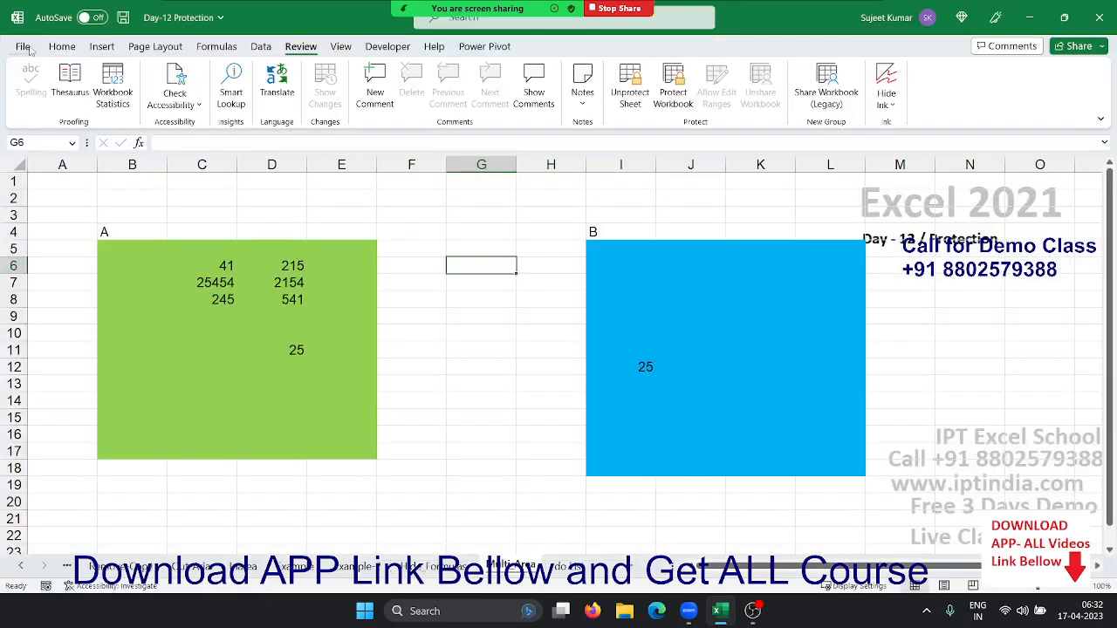
Reopen the File backstage Home page, with Day-12 Protection at the top of recent files
{"action": "left_click", "coordinate": [24, 47]}
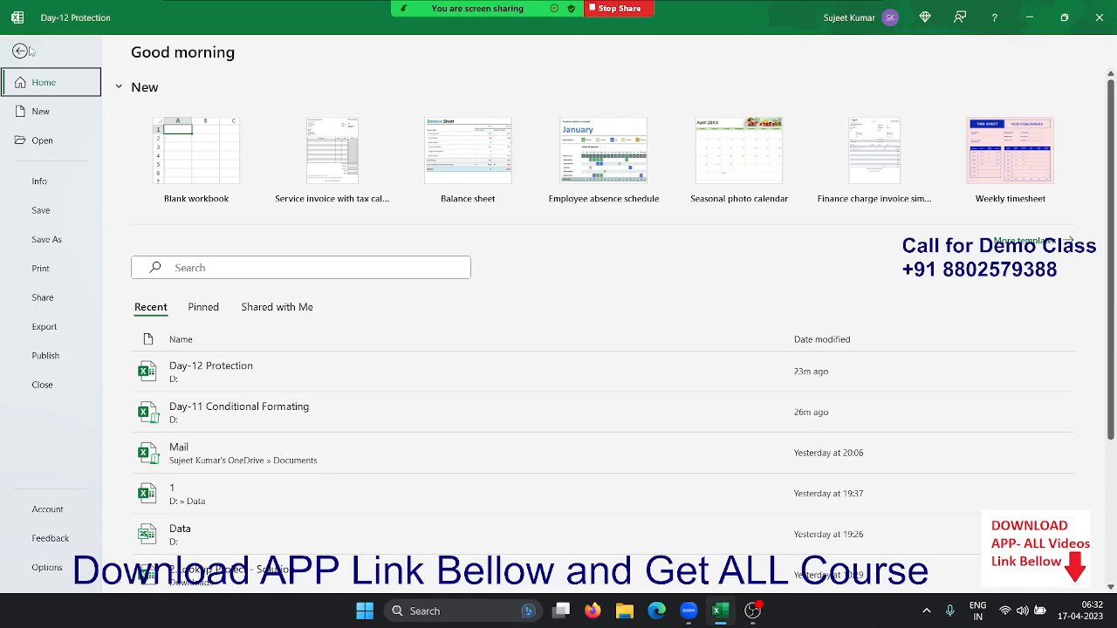
Open Info > Protect Workbook > Encrypt with Password, cancel without a password, and exit backstage
{"action": "left_click", "coordinate": [35, 181]}
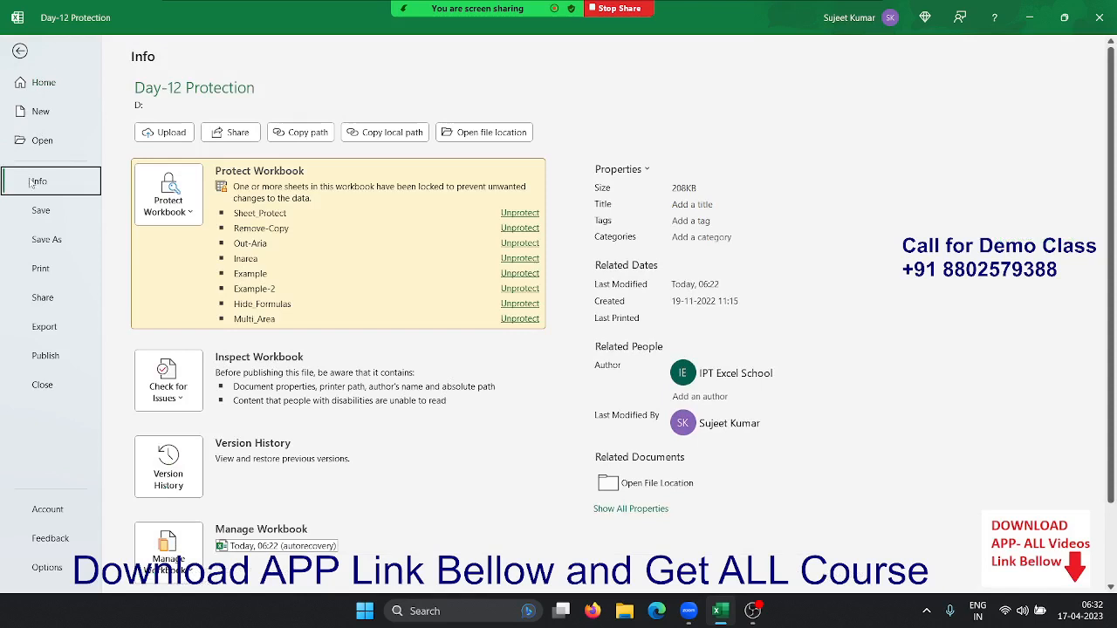
{"action": "left_click", "coordinate": [154, 216]}
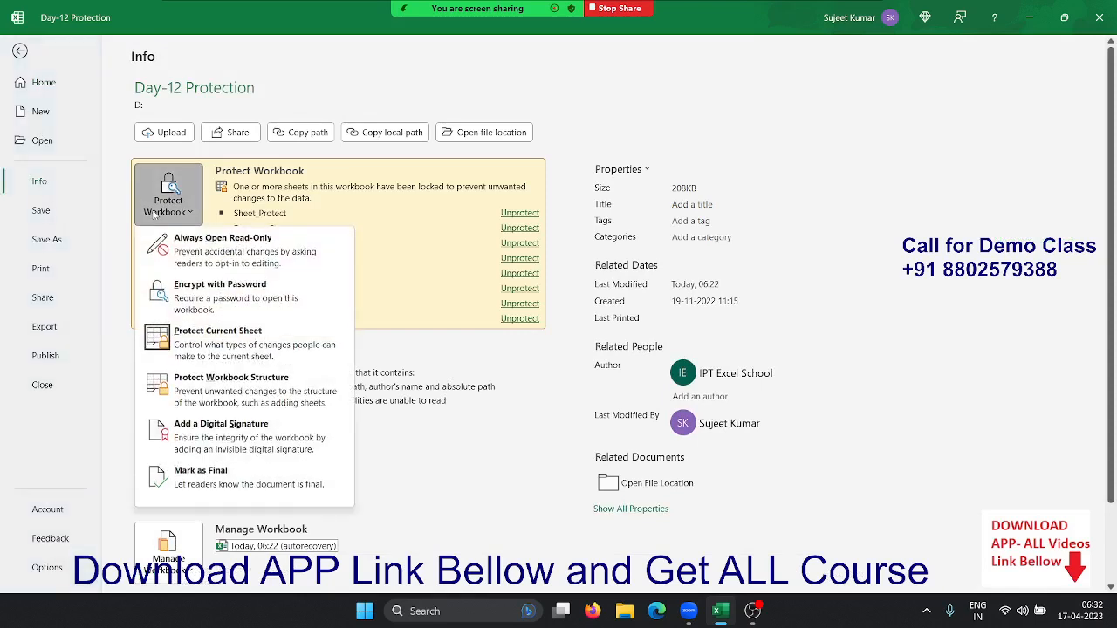
{"action": "left_click", "coordinate": [166, 299]}
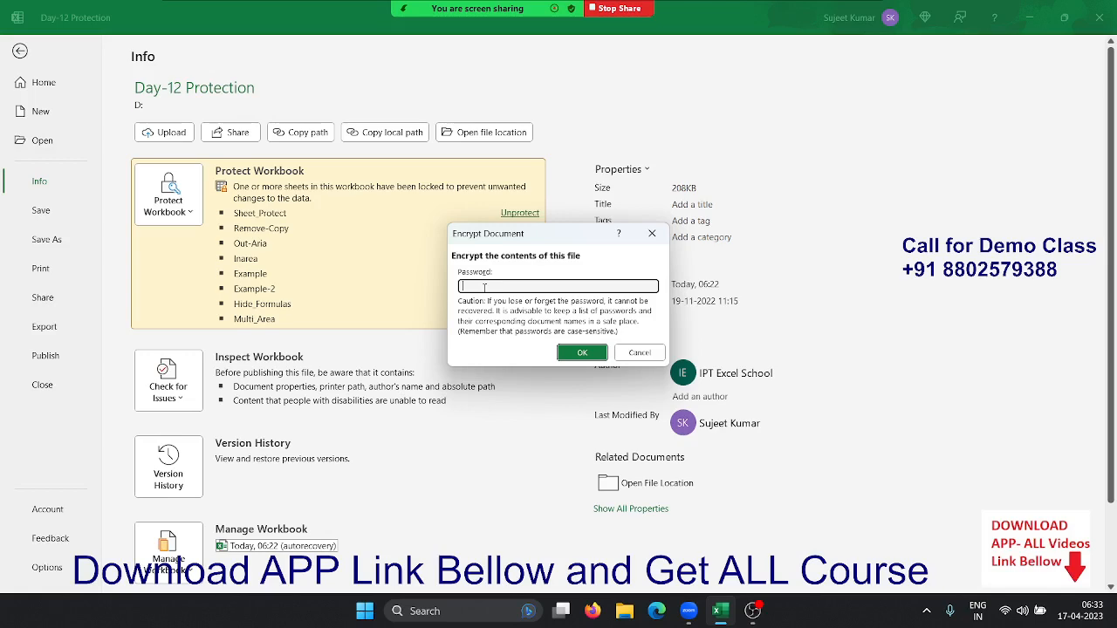
{"action": "left_click", "coordinate": [639, 353]}
{"action": "key", "text": "Escape"}
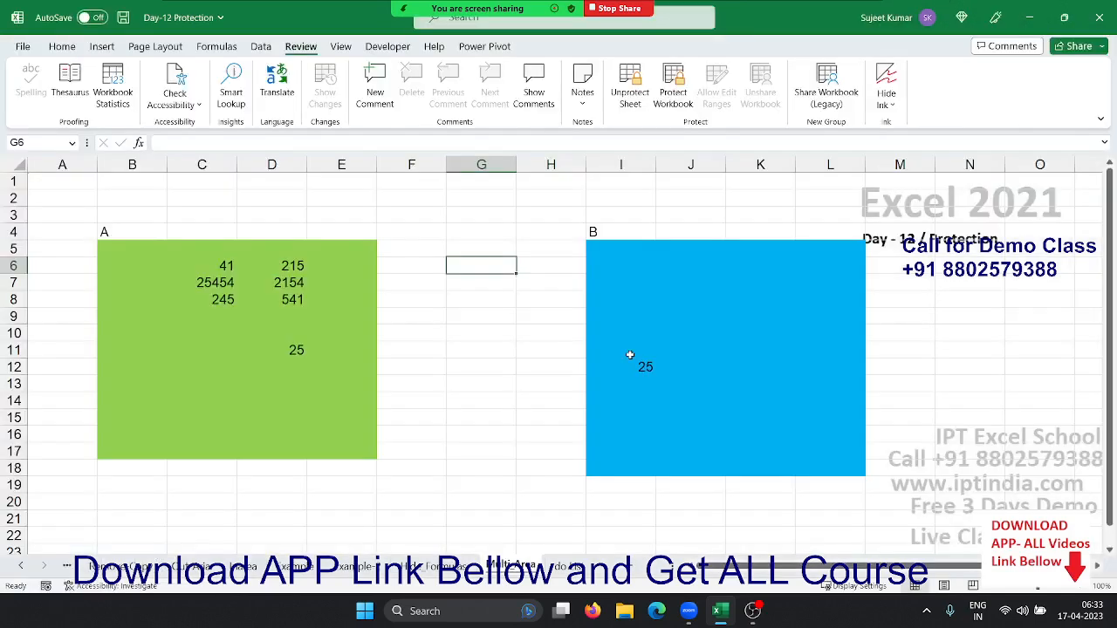
Switch to the To Do List sheet and move down through the Q1–Q3 question cells
{"action": "left_click", "coordinate": [568, 332]}
{"action": "left_click", "coordinate": [556, 566]}
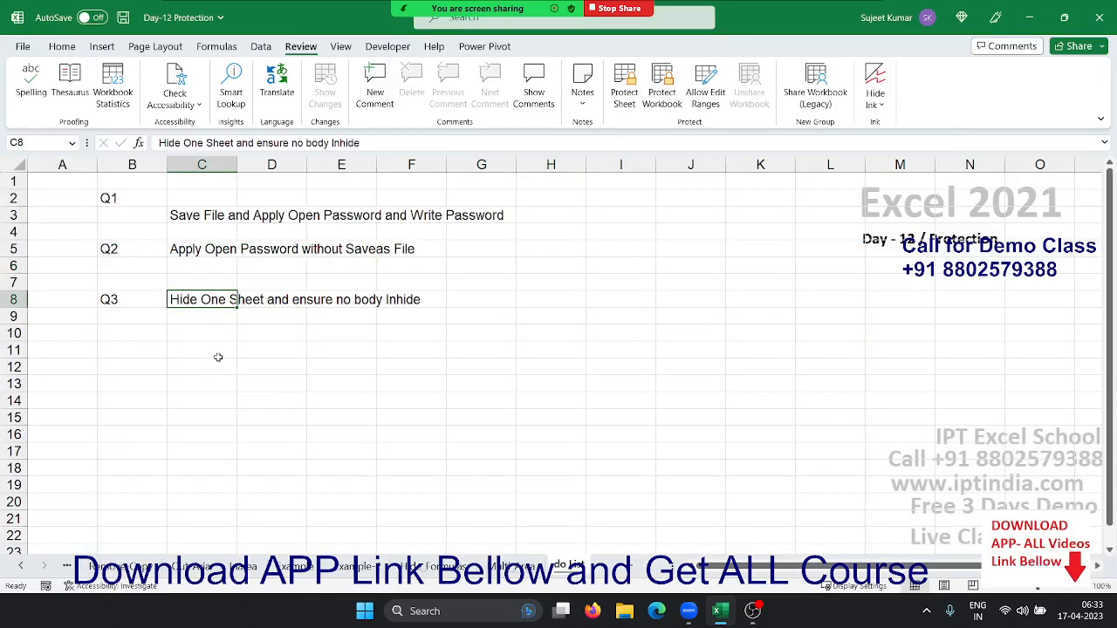
{"action": "left_click", "coordinate": [199, 230]}
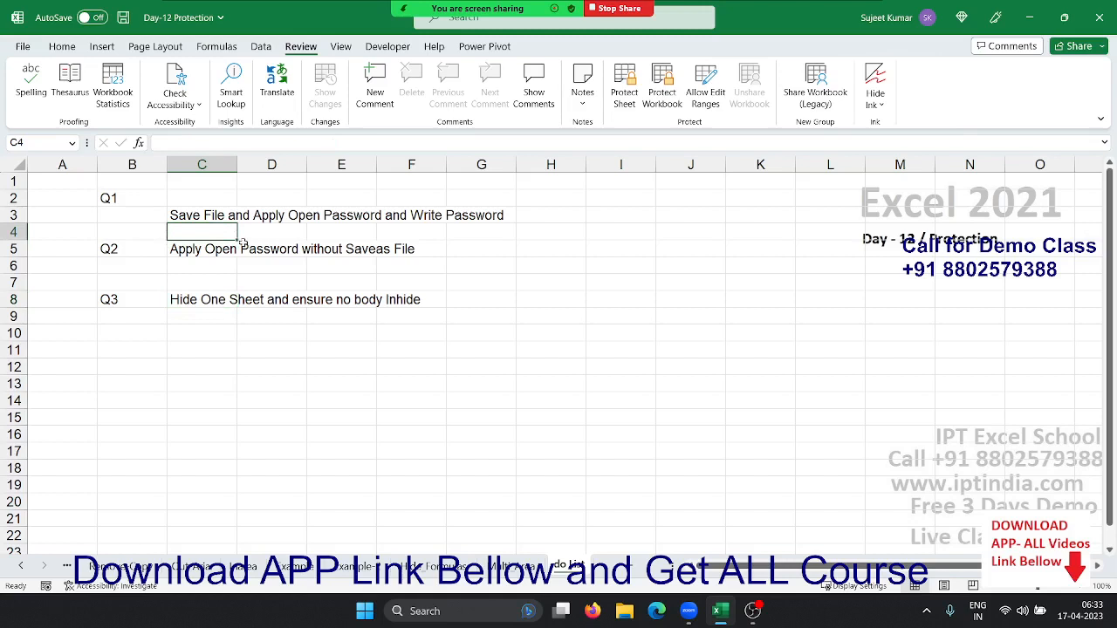
{"action": "key", "text": "Down"}
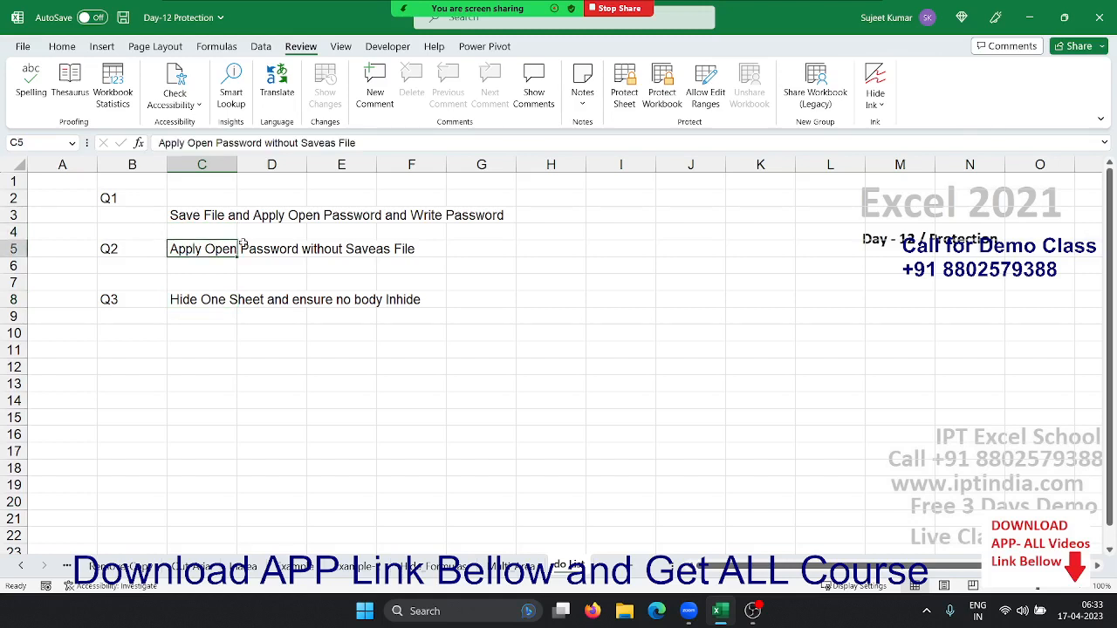
{"action": "key", "text": "Down"}
{"action": "key", "text": "Down"}
{"action": "key", "text": "Down"}
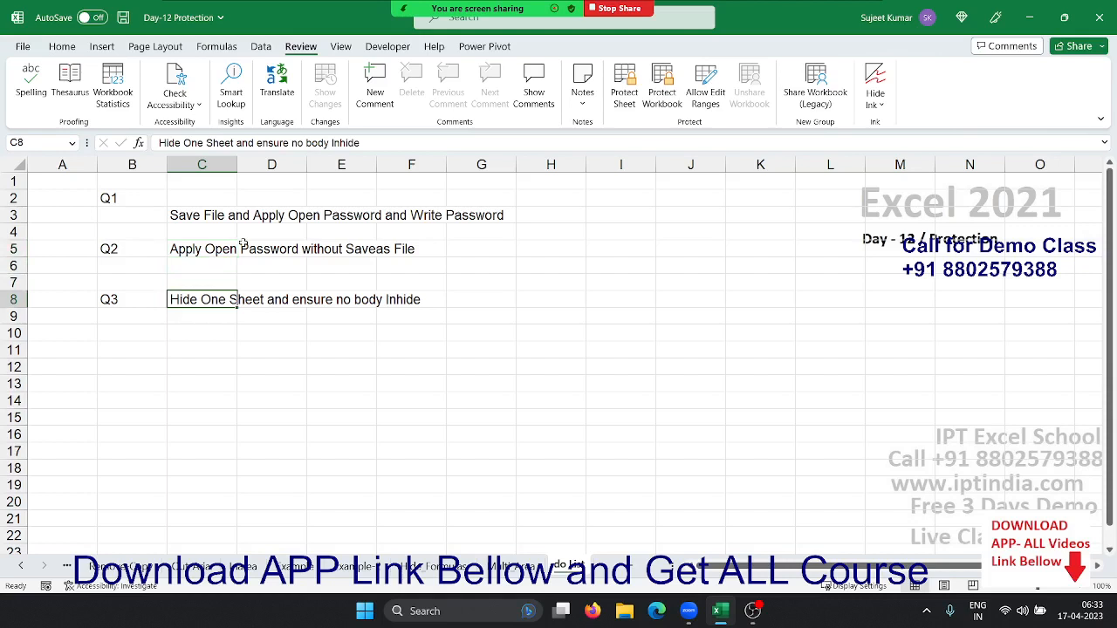
Change 'Inhide' to 'unhide' in C8's Q3 text and save with Ctrl+S
{"action": "left_click", "coordinate": [338, 143]}
{"action": "left_click", "coordinate": [337, 142]}
{"action": "key", "text": "BackSpace"}
{"action": "type", "text": "u"}
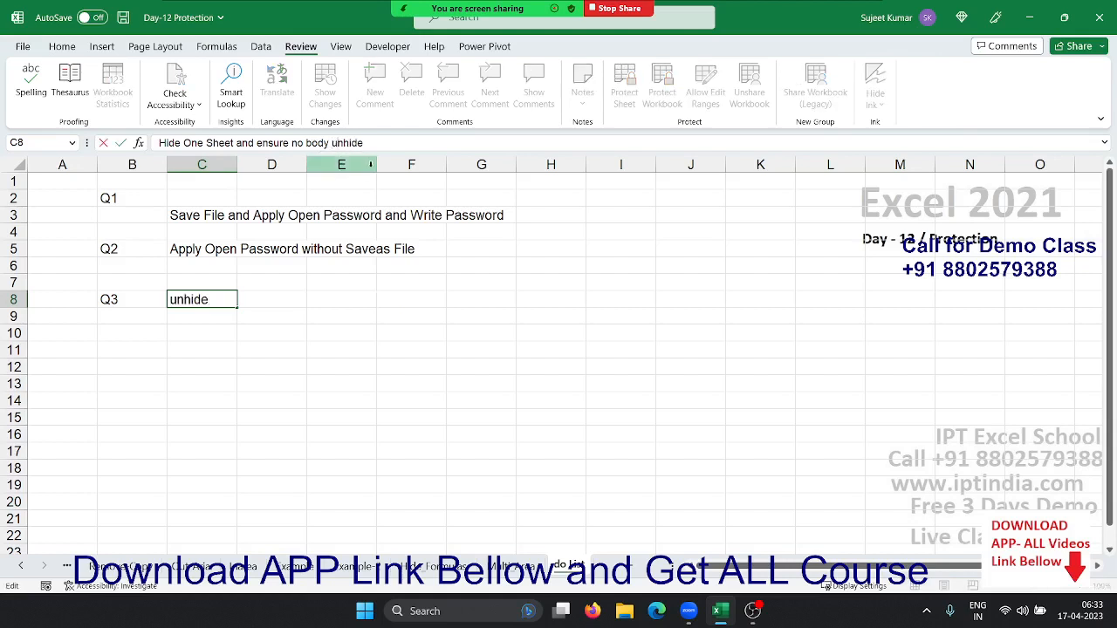
{"action": "key", "text": "Return"}
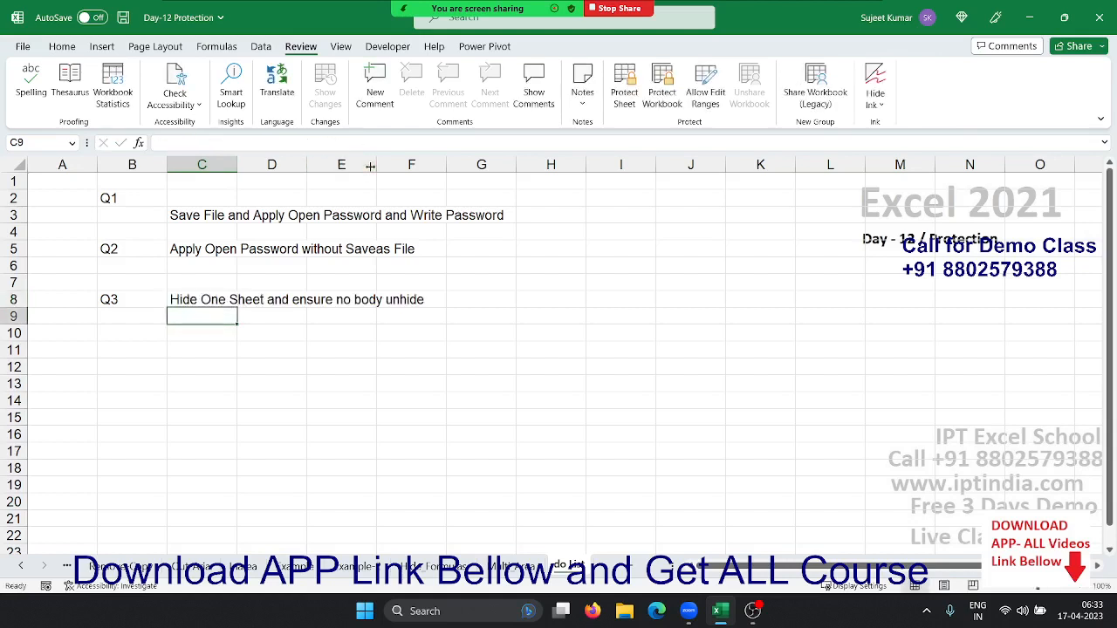
{"action": "key", "text": "ctrl+s"}
Review the Q1, Q2 and Q3 question cells, ending back on C8
{"action": "key", "text": "Up"}
{"action": "key", "text": "Up"}
{"action": "key", "text": "Up"}
{"action": "key", "text": "Up"}
{"action": "key", "text": "Up"}
{"action": "key", "text": "Up"}
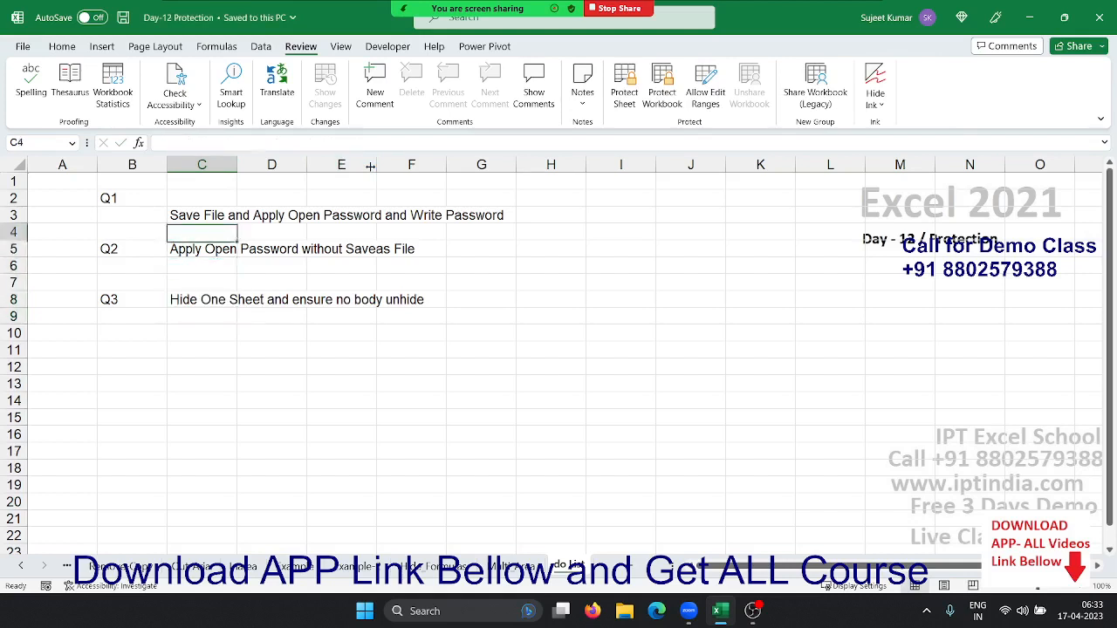
{"action": "key", "text": "Down"}
{"action": "key", "text": "Up"}
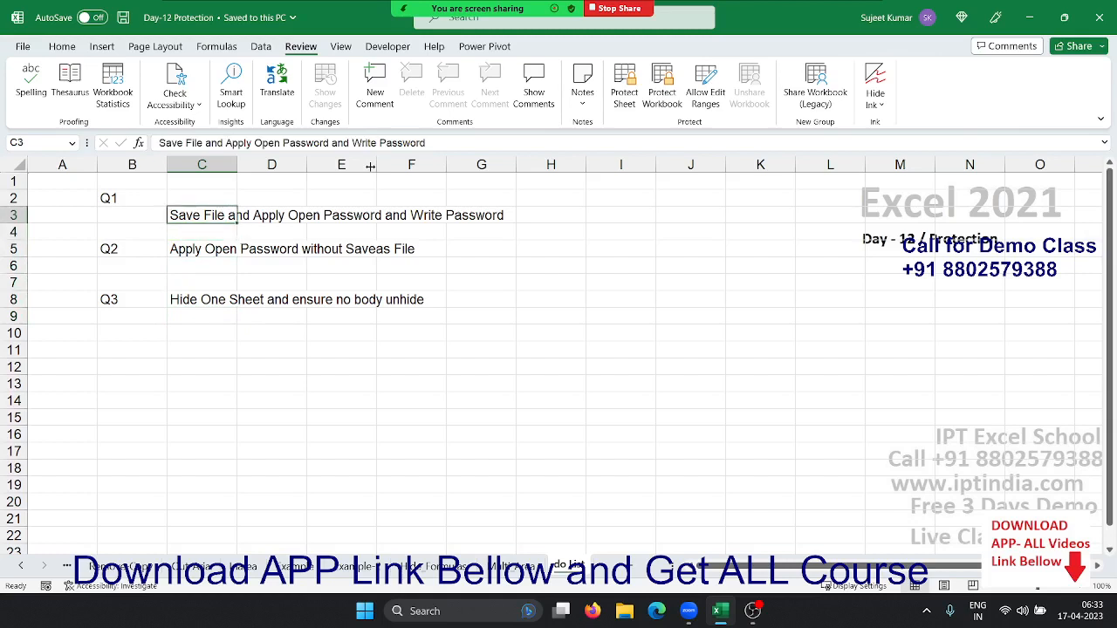
{"action": "key", "text": "Down"}
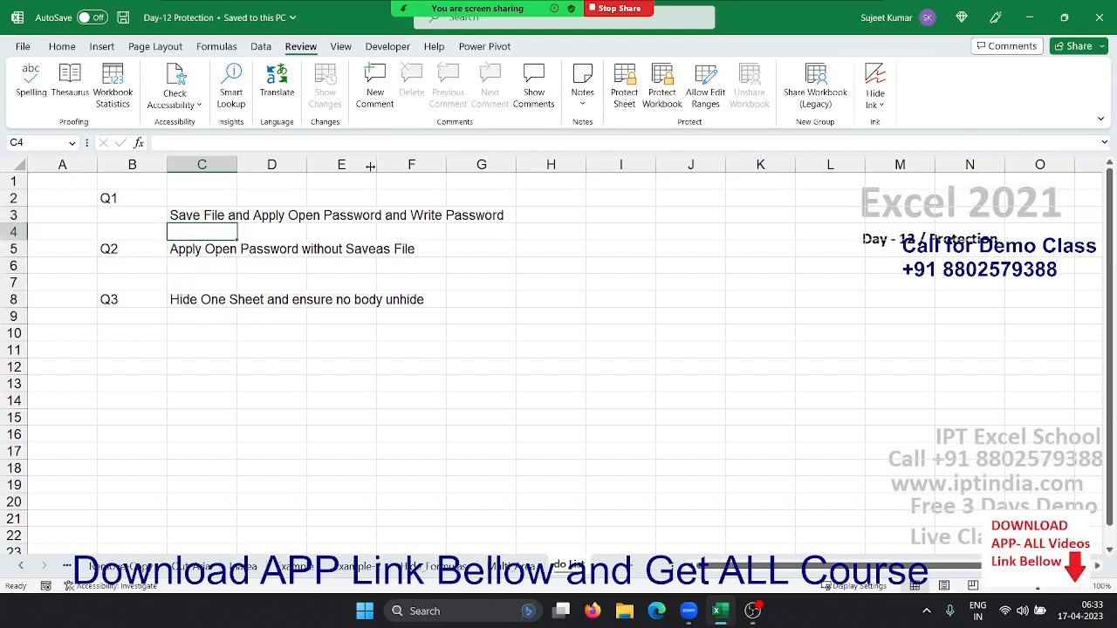
{"action": "key", "text": "Down"}
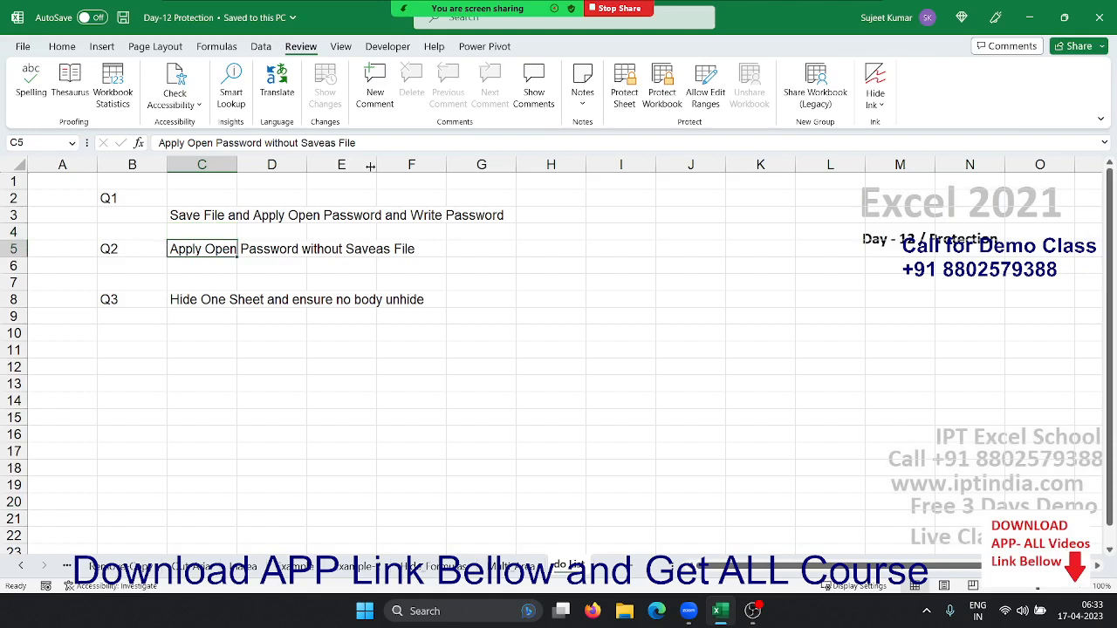
{"action": "key", "text": "Down"}
{"action": "key", "text": "Down"}
{"action": "key", "text": "Down"}
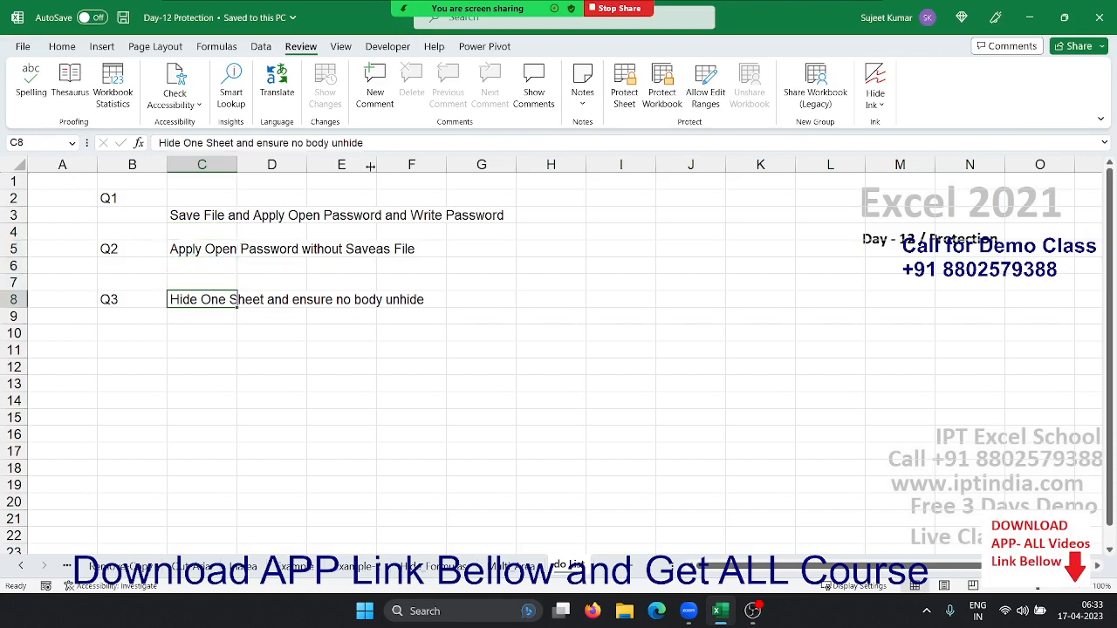
{"action": "key", "text": "Down"}
{"action": "key", "text": "Down"}
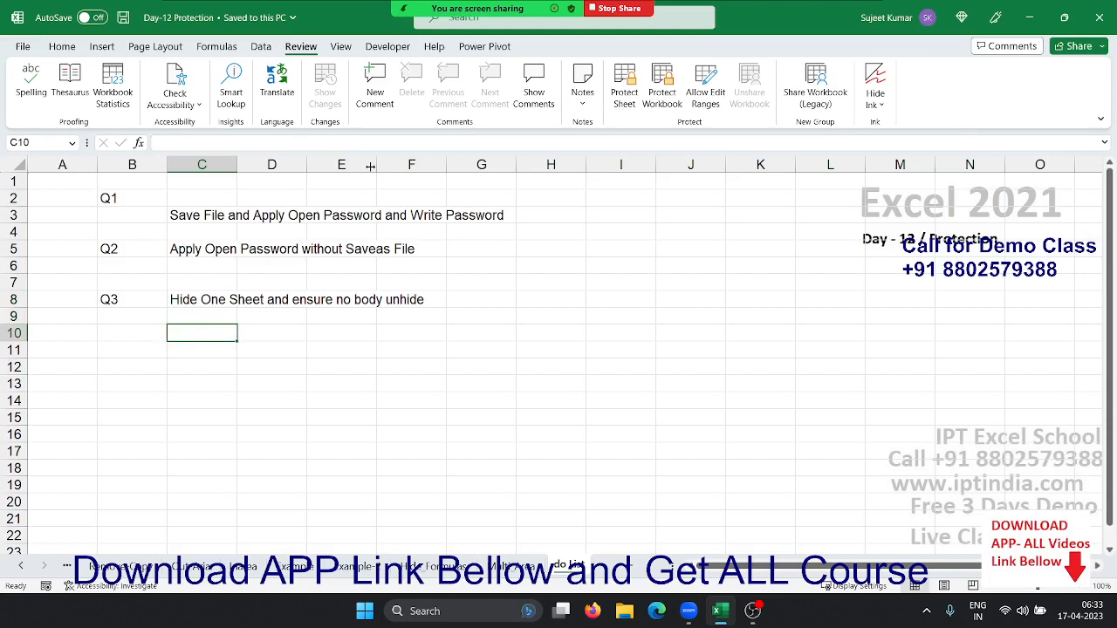
{"action": "key", "text": "Up"}
{"action": "key", "text": "Up"}
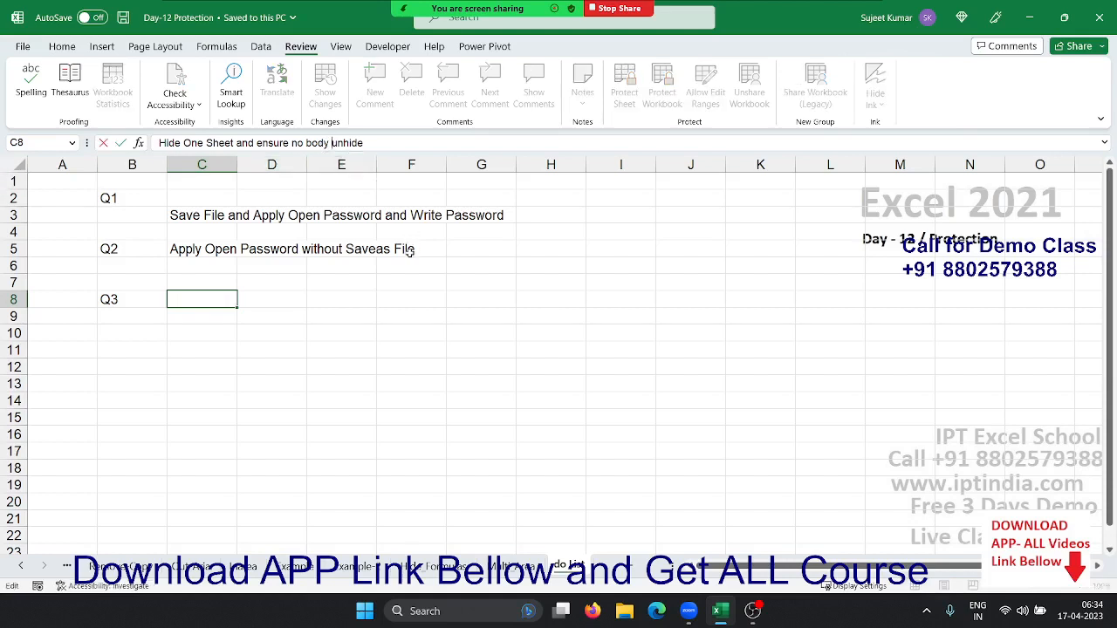
Select an empty cell below the questions and use the top-right window controls
{"action": "left_click", "coordinate": [281, 368]}
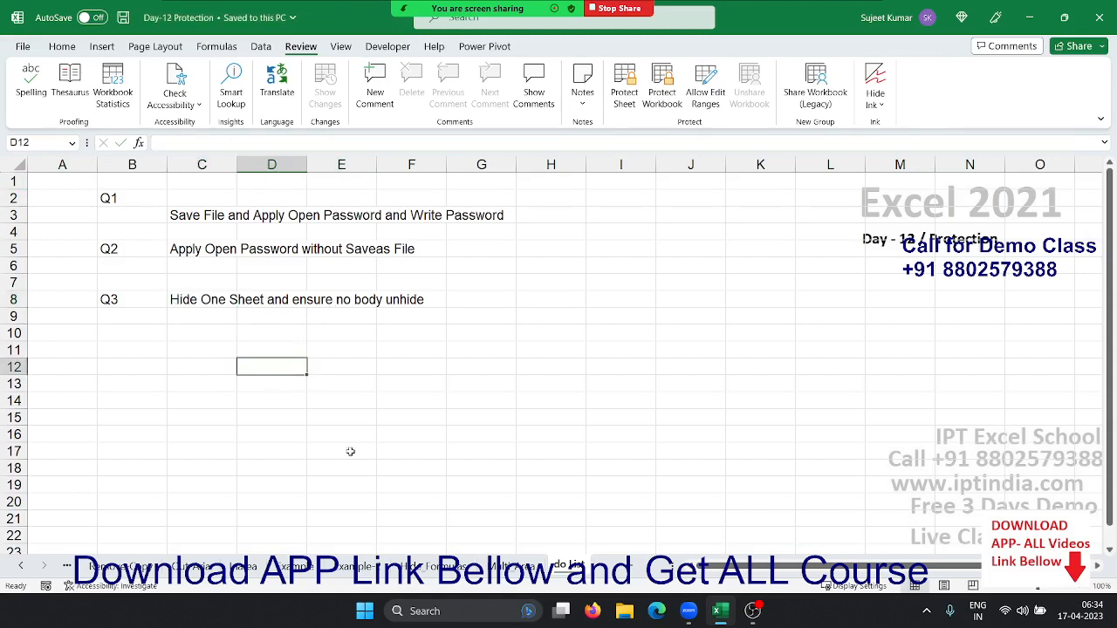
{"action": "mouse_move", "coordinate": [534, 6]}
{"action": "left_click", "coordinate": [859, 20]}
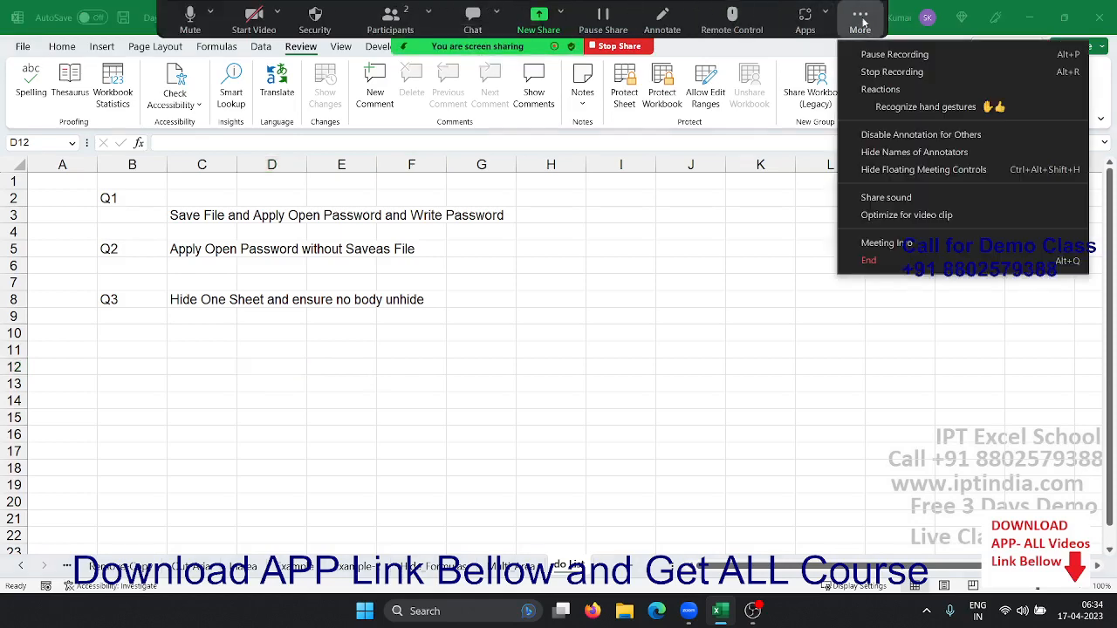
{"action": "left_click", "coordinate": [871, 78]}
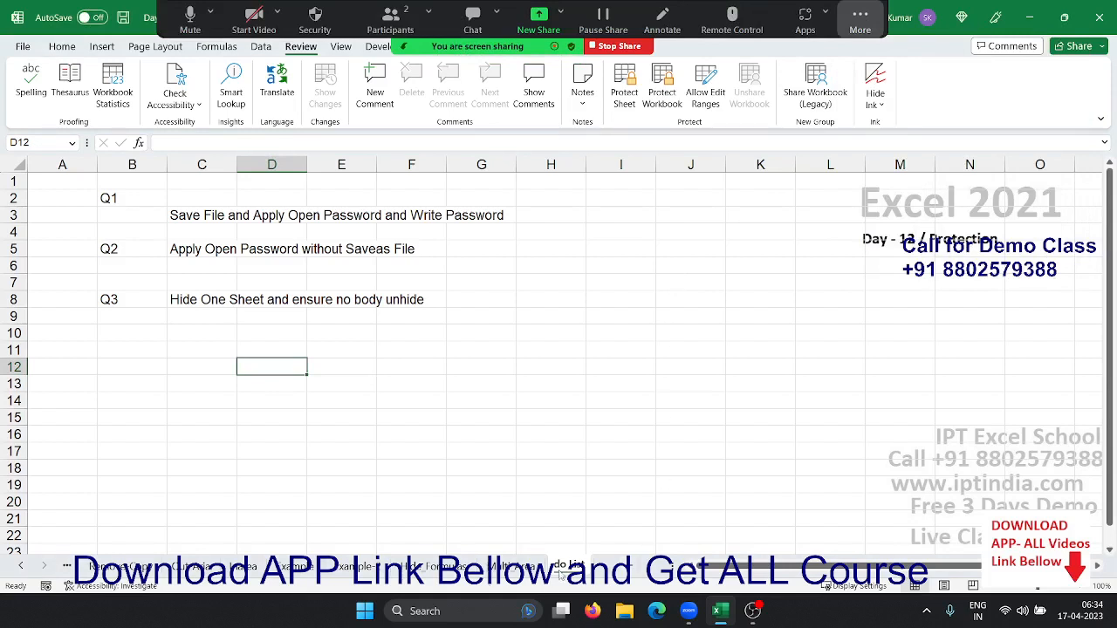
Enter 1, 2 and 12 in H14, H15 and H16, then select H14:H16
{"action": "left_click", "coordinate": [524, 399]}
{"action": "type", "text": "1"}
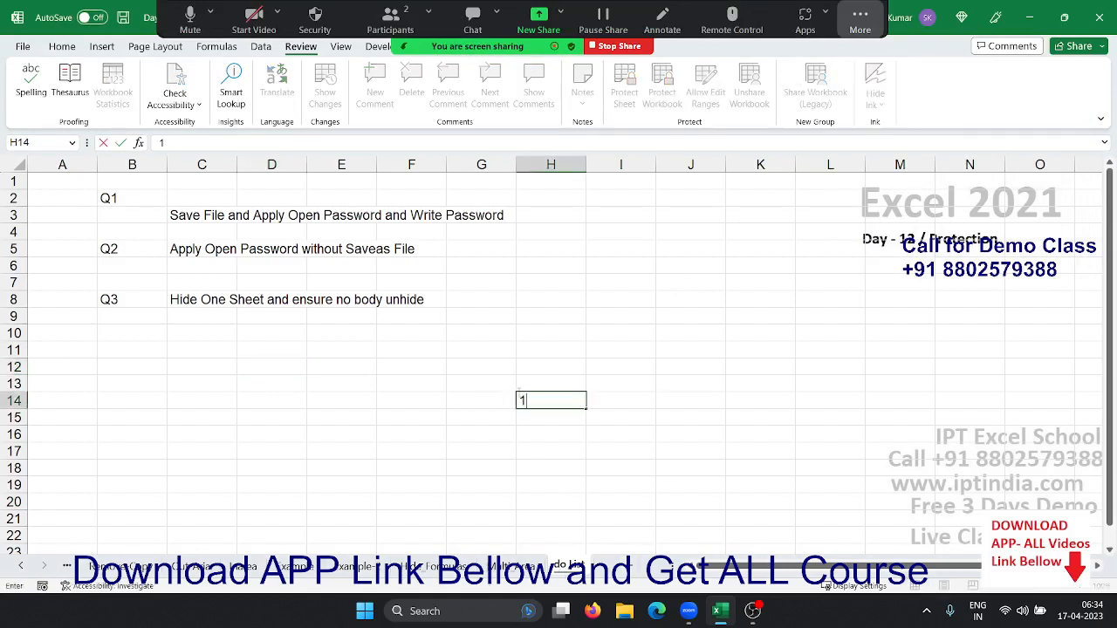
{"action": "key", "text": "Return"}
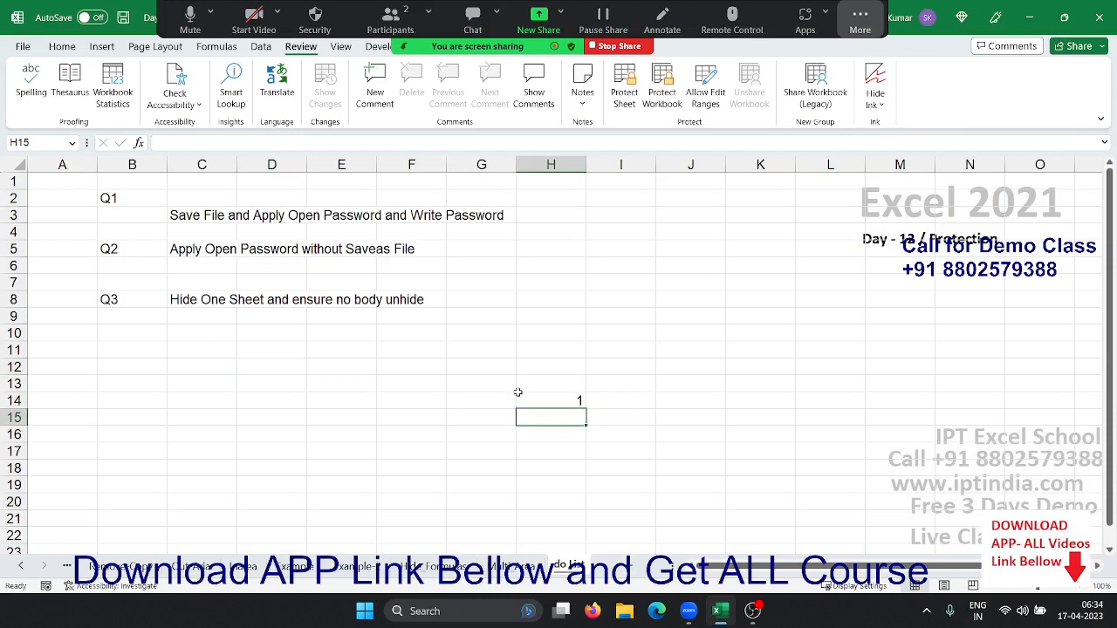
{"action": "type", "text": "1"}
{"action": "key", "text": "BackSpace"}
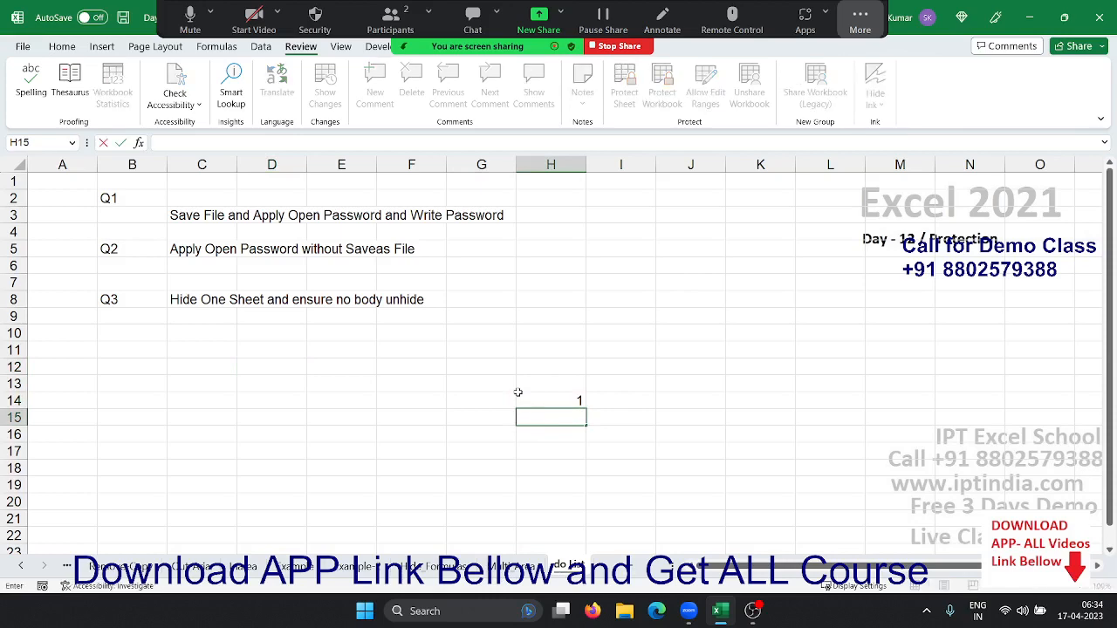
{"action": "type", "text": "2"}
{"action": "key", "text": "Return"}
{"action": "type", "text": "12"}
{"action": "key", "text": "Return"}
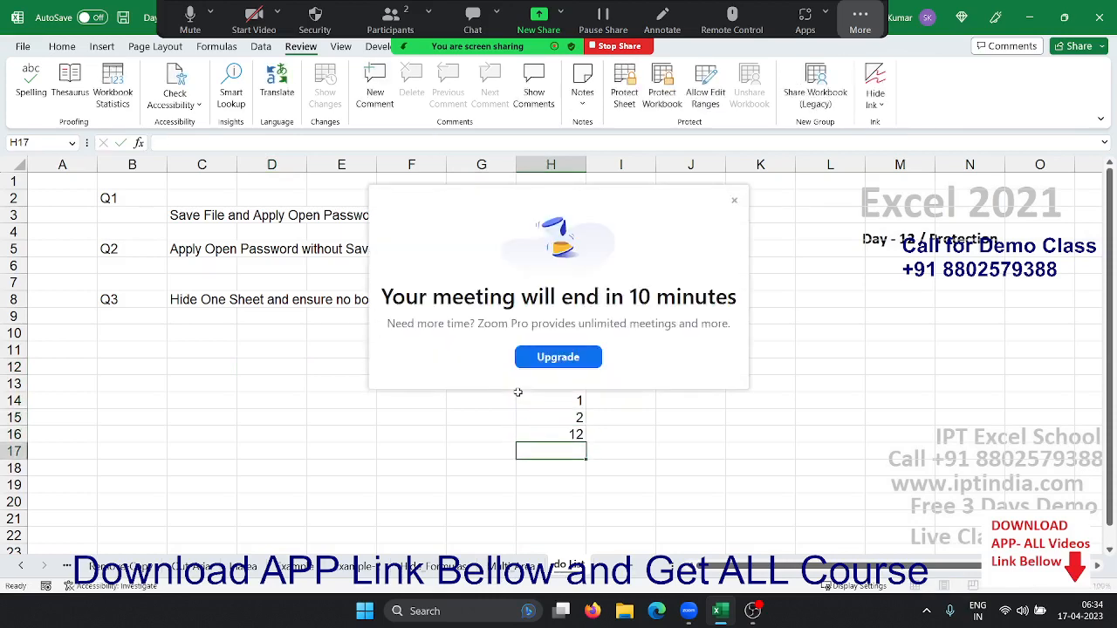
{"action": "key", "text": "Up"}
{"action": "left_click", "coordinate": [517, 392], "text": "shift"}
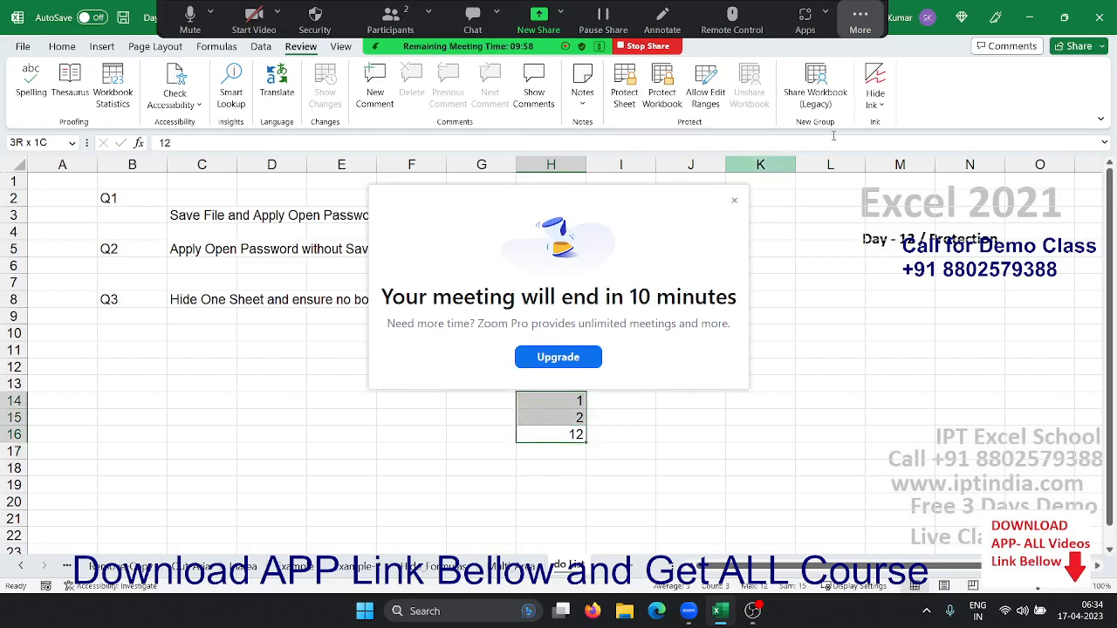
{"action": "left_click", "coordinate": [734, 202]}
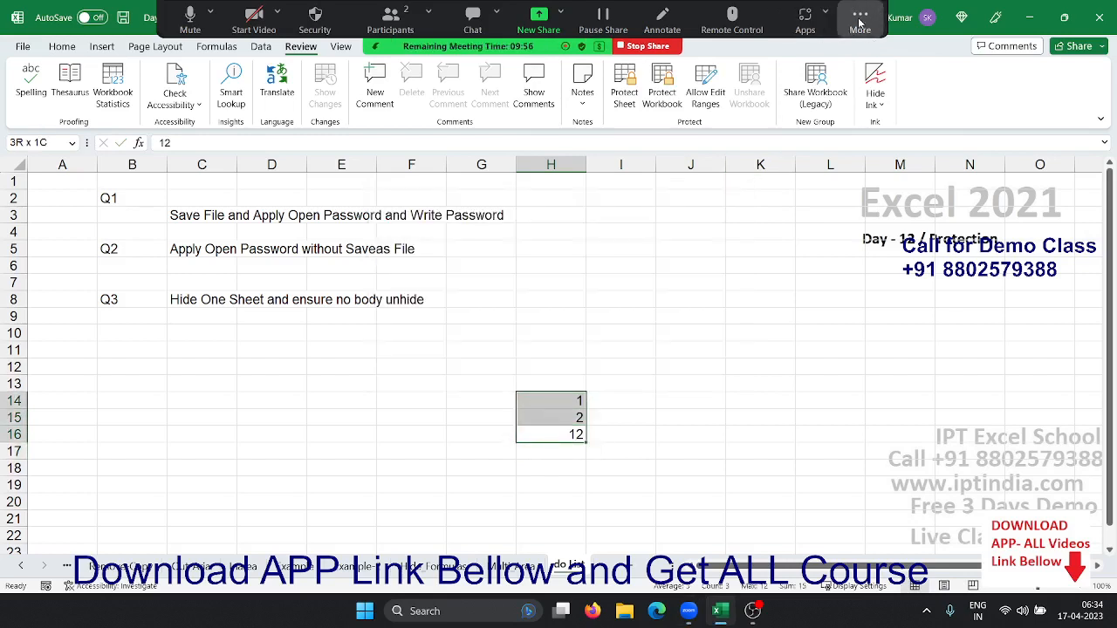